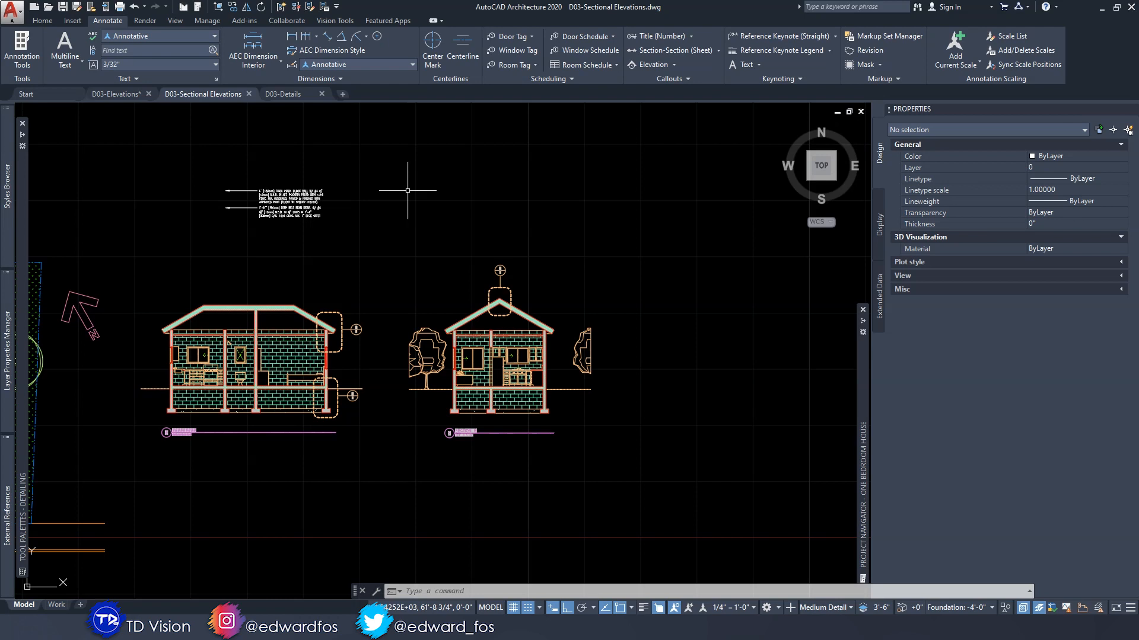
Examine the two sectional elevations, then the grid of construction details in the D03-Details drawing
middle_drag(356, 336, 408, 287)
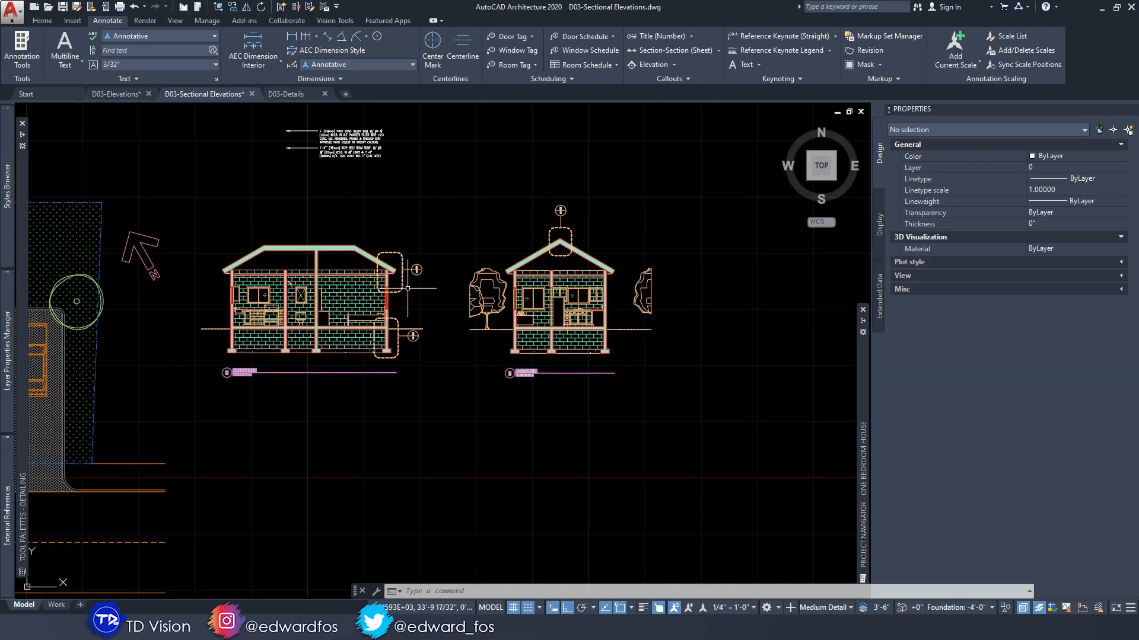
scroll(305, 310, up, 3)
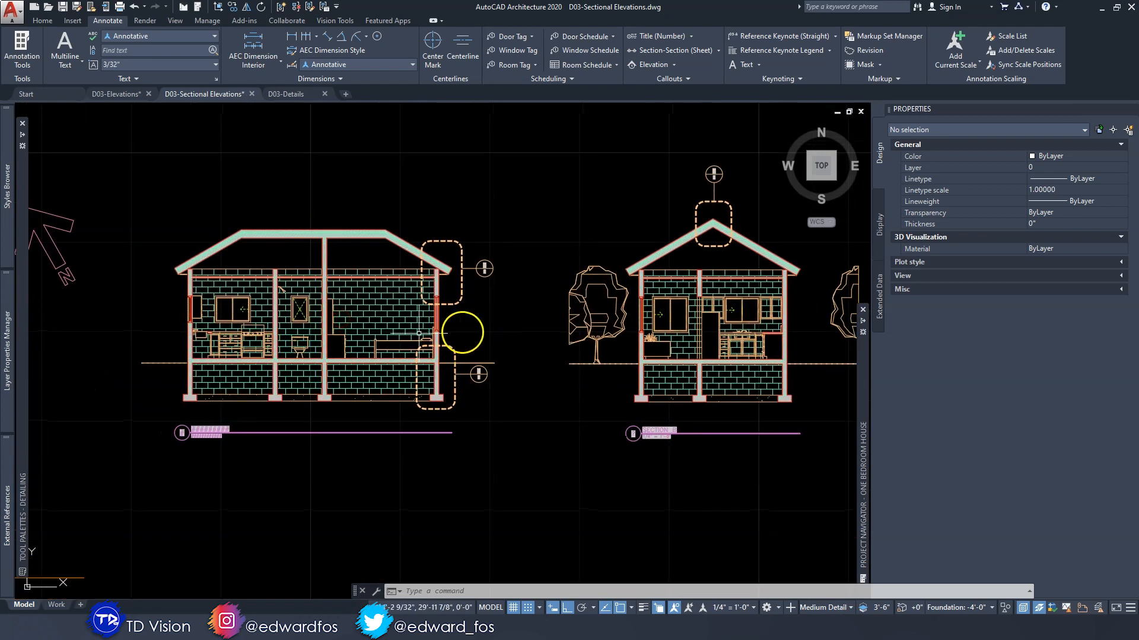
click(297, 95)
scroll(462, 224, up, 4)
middle_drag(524, 316, 510, 285)
middle_drag(498, 356, 498, 256)
scroll(327, 322, up, 3)
middle_drag(327, 322, 364, 337)
scroll(444, 330, down, 3)
middle_drag(534, 332, 466, 398)
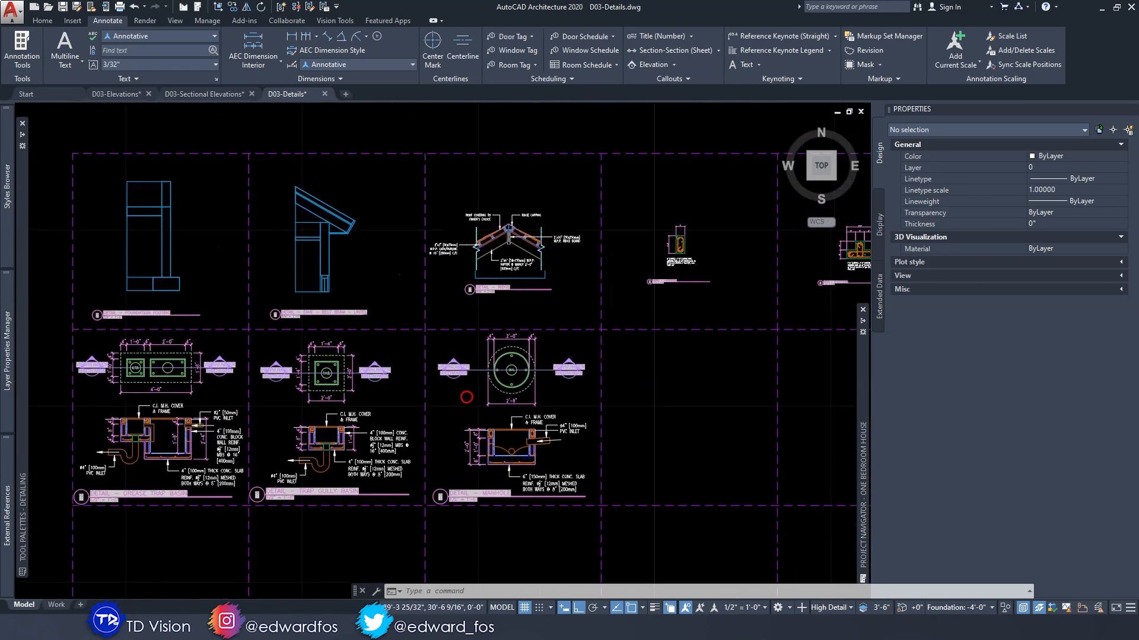
middle_drag(262, 275, 373, 255)
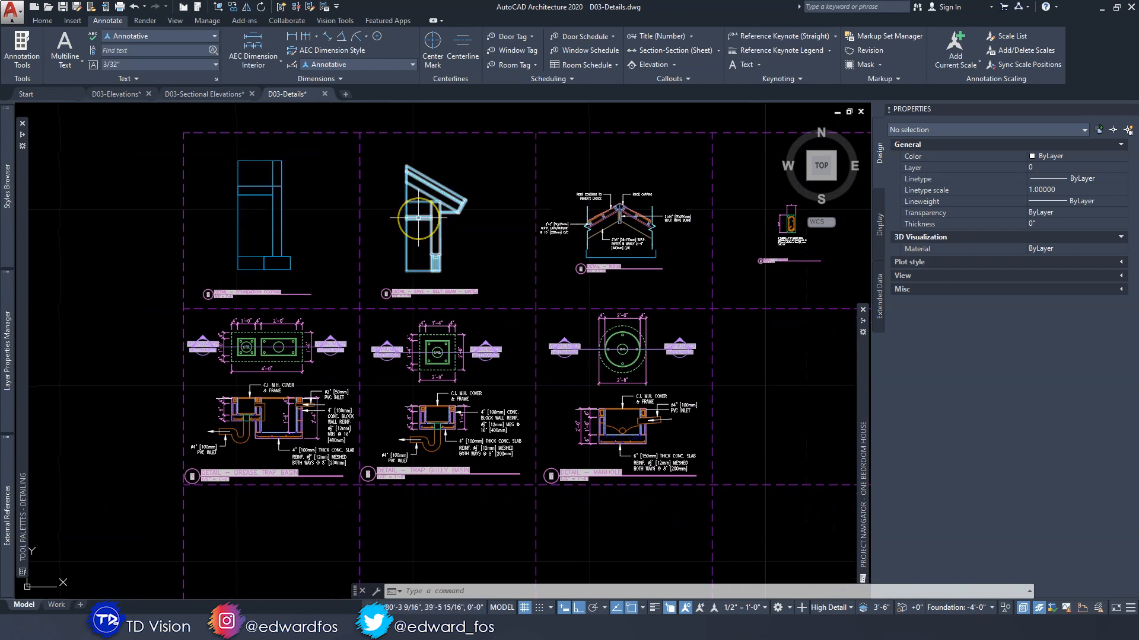
scroll(415, 344, up, 3)
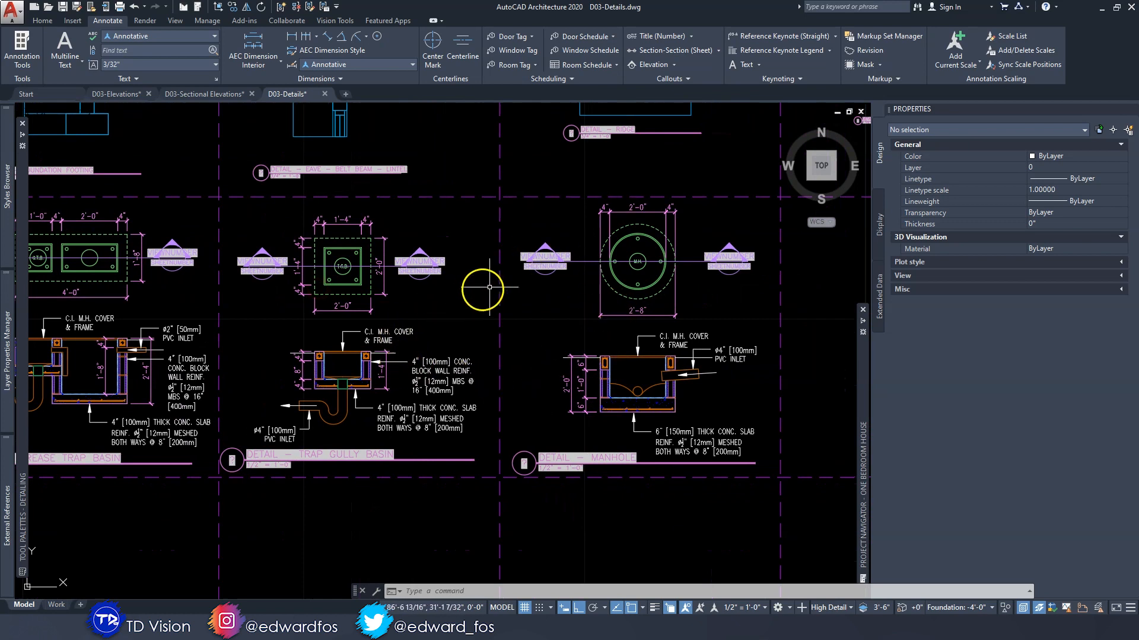
scroll(489, 287, down, 5)
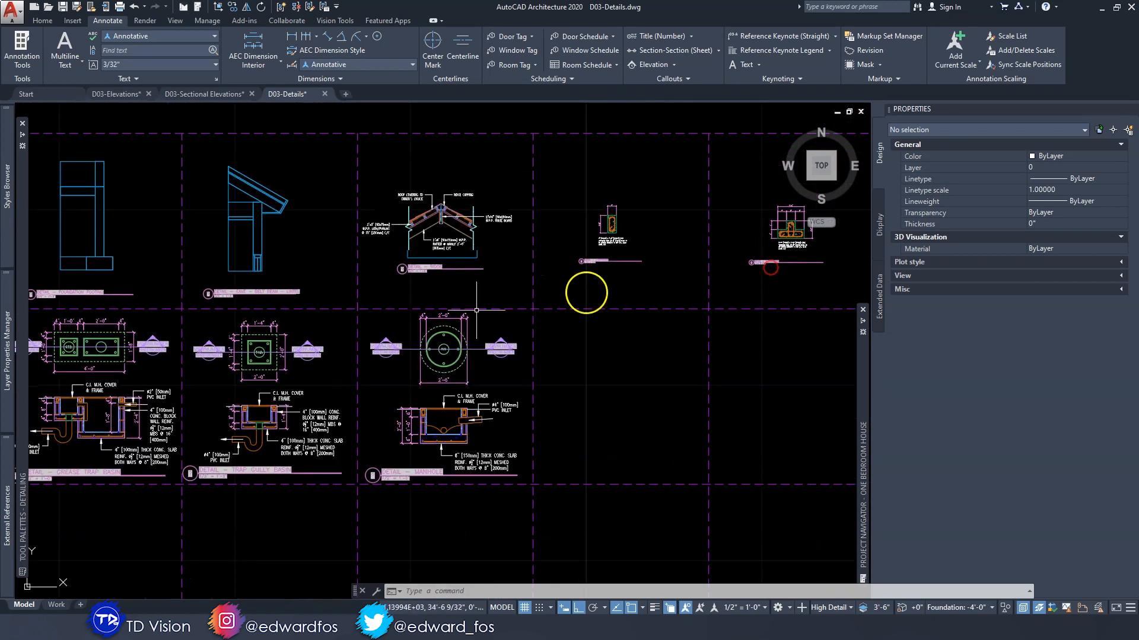
middle_drag(439, 320, 741, 297)
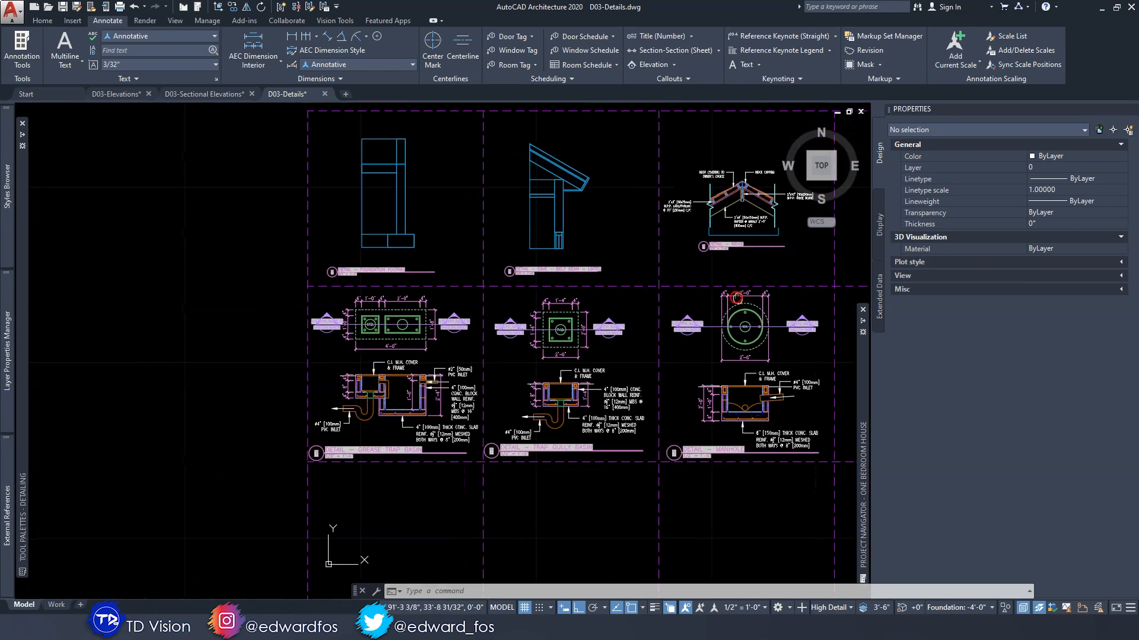
Review the sections in D03-Sectional Elevations and the house elevations in D03-Elevations
click(199, 95)
middle_drag(260, 273, 336, 287)
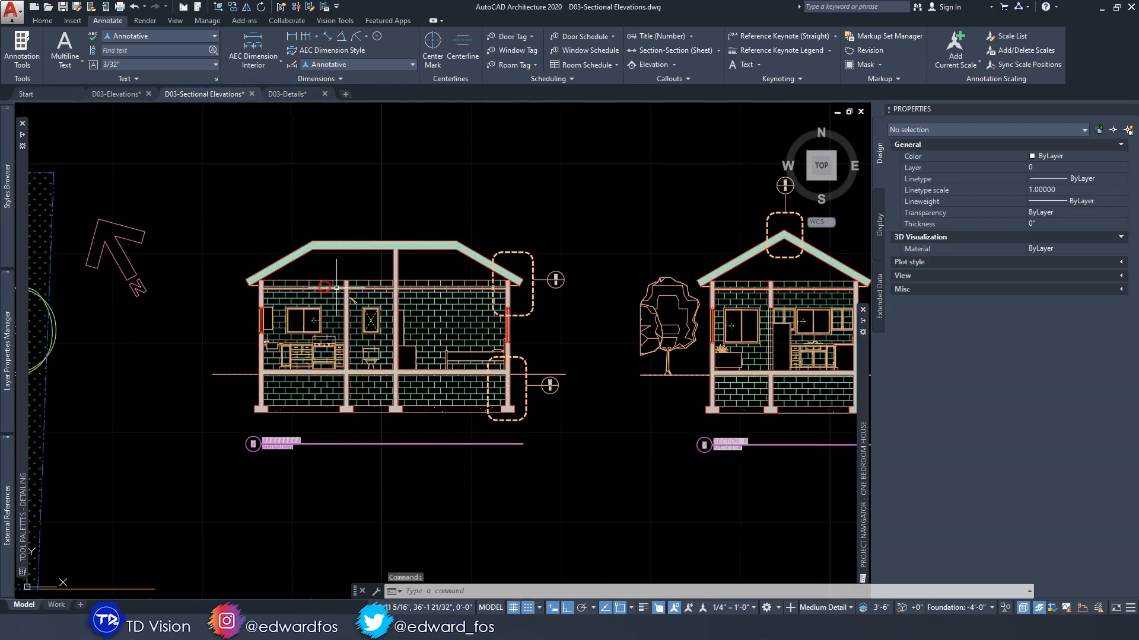
click(123, 101)
middle_drag(777, 335, 444, 348)
middle_drag(686, 349, 410, 350)
middle_drag(824, 350, 666, 350)
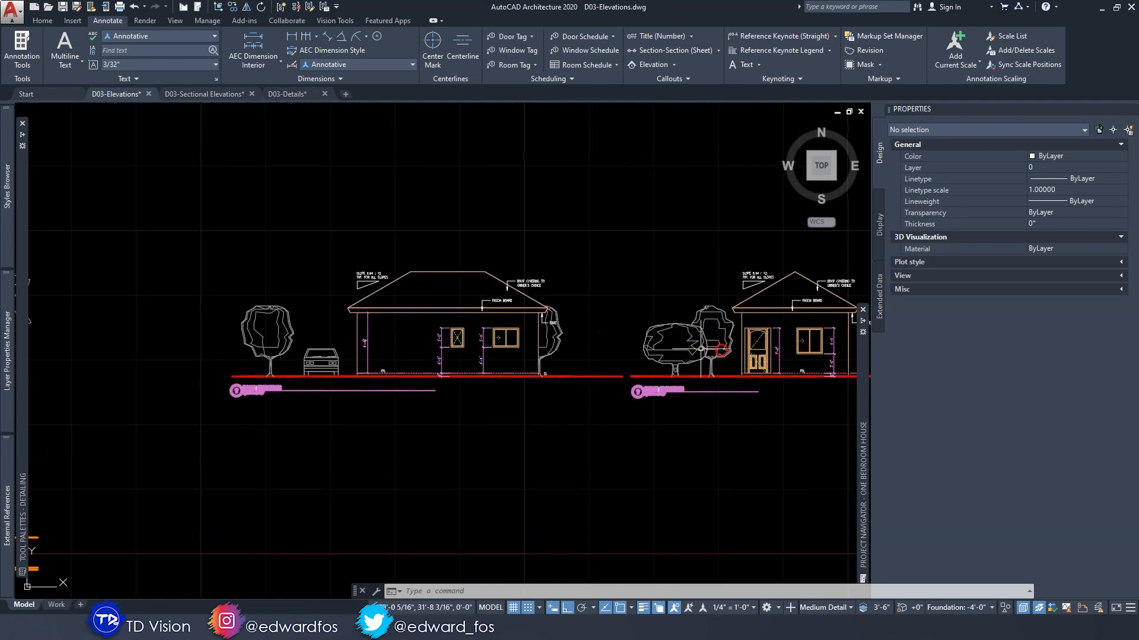
middle_drag(360, 332, 425, 330)
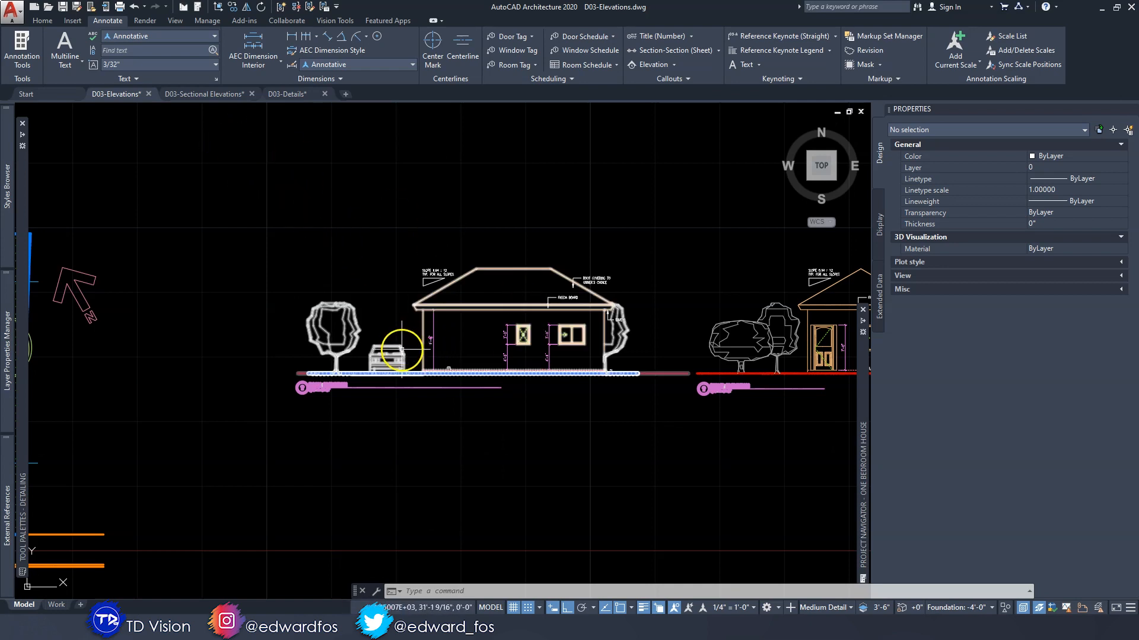
Return to D03-Sectional Elevations and inspect the properties of the site's property boundary external reference beside the sections
click(205, 94)
middle_drag(227, 274, 392, 248)
scroll(392, 248, down, 2)
middle_drag(195, 276, 300, 256)
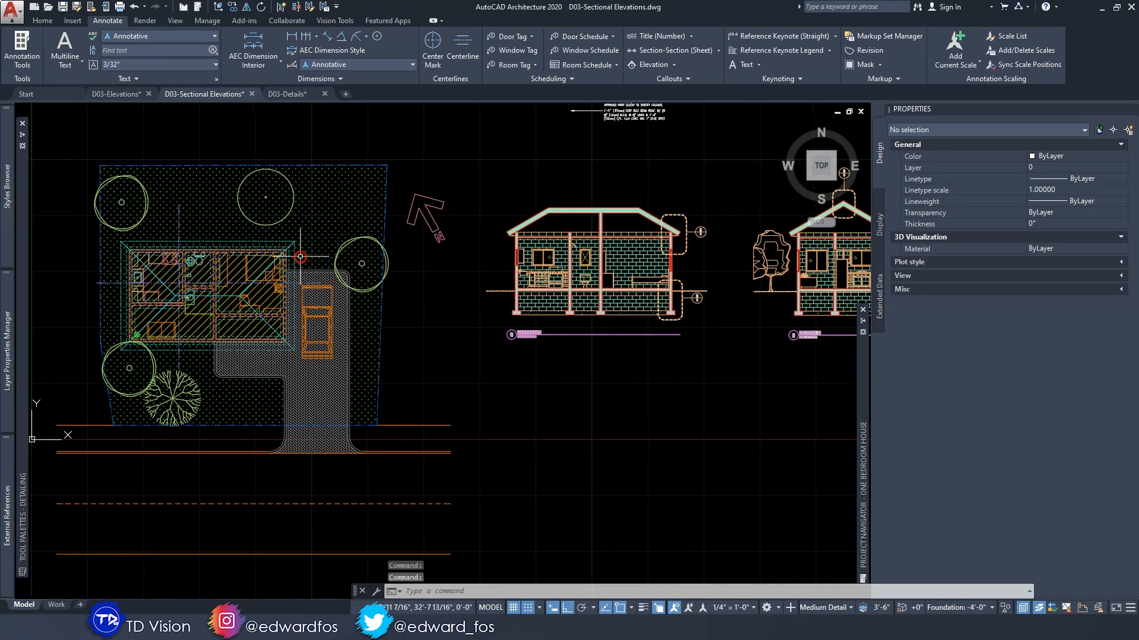
click(300, 256)
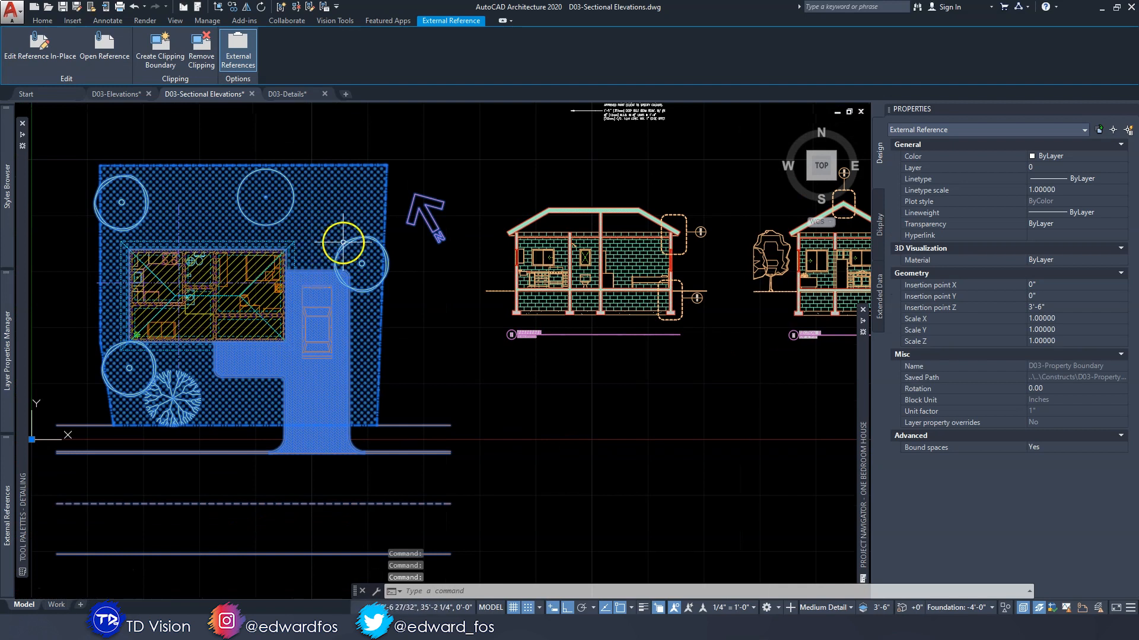
middle_drag(467, 288, 392, 280)
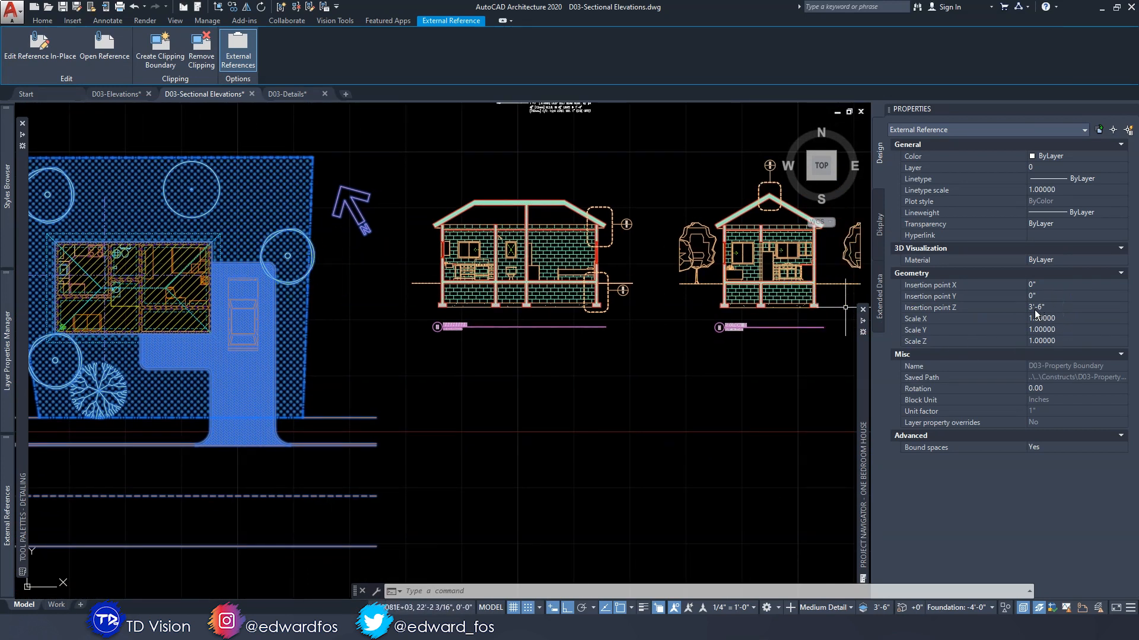
key(Escape)
key(Escape)
middle_drag(765, 269, 517, 269)
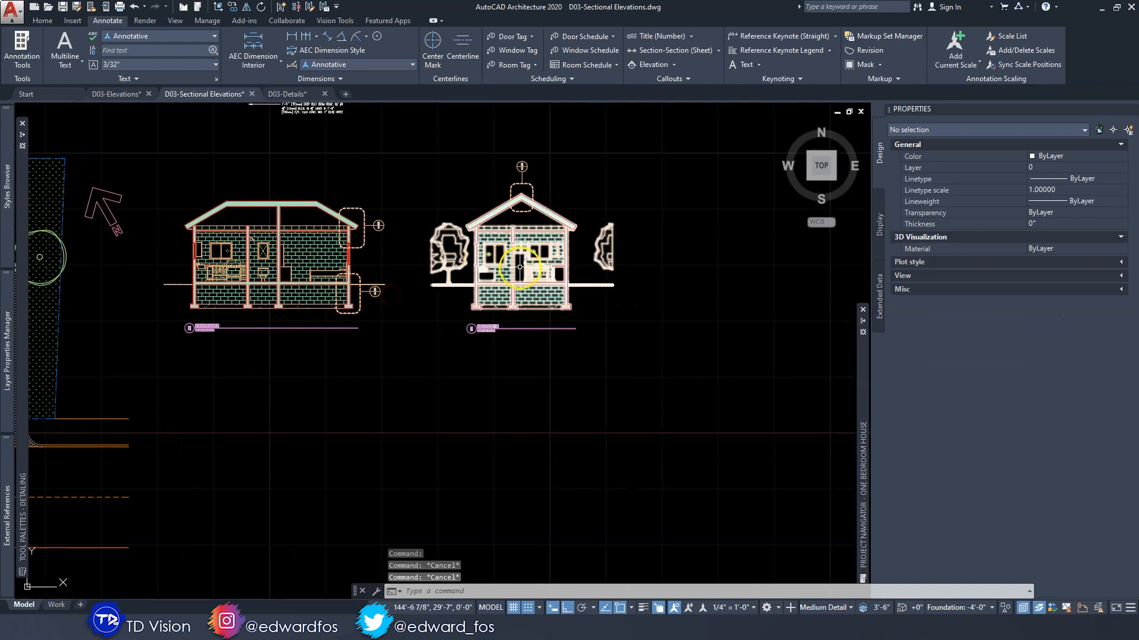
middle_drag(254, 284, 420, 296)
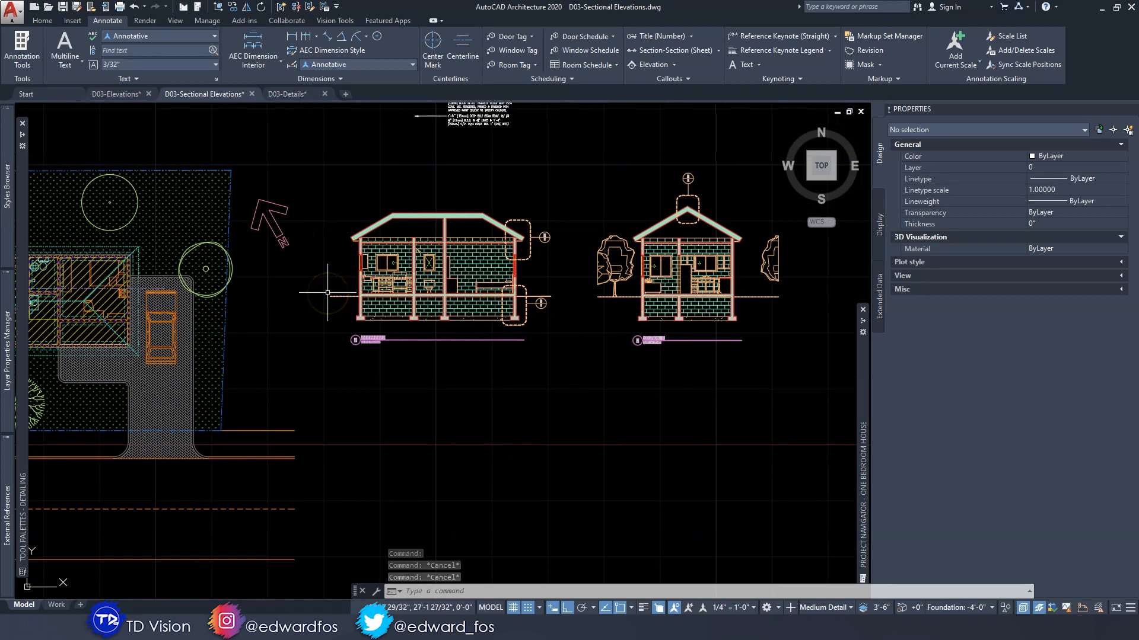
middle_drag(293, 294, 305, 292)
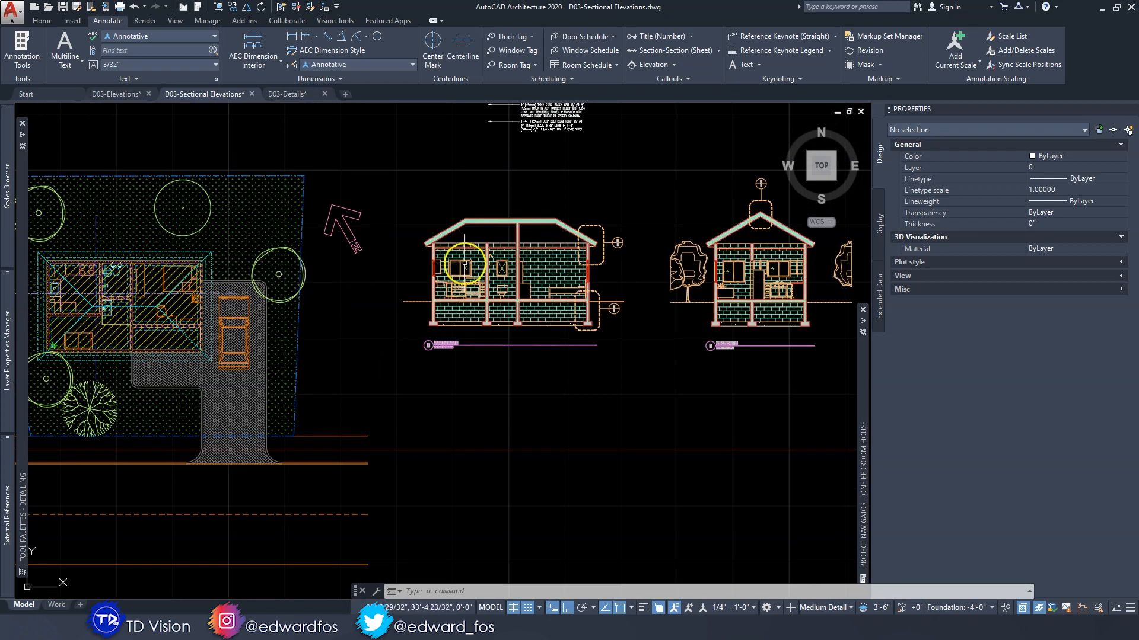
Freeze the layer of the tree beside the driveway in the site plan
click(37, 21)
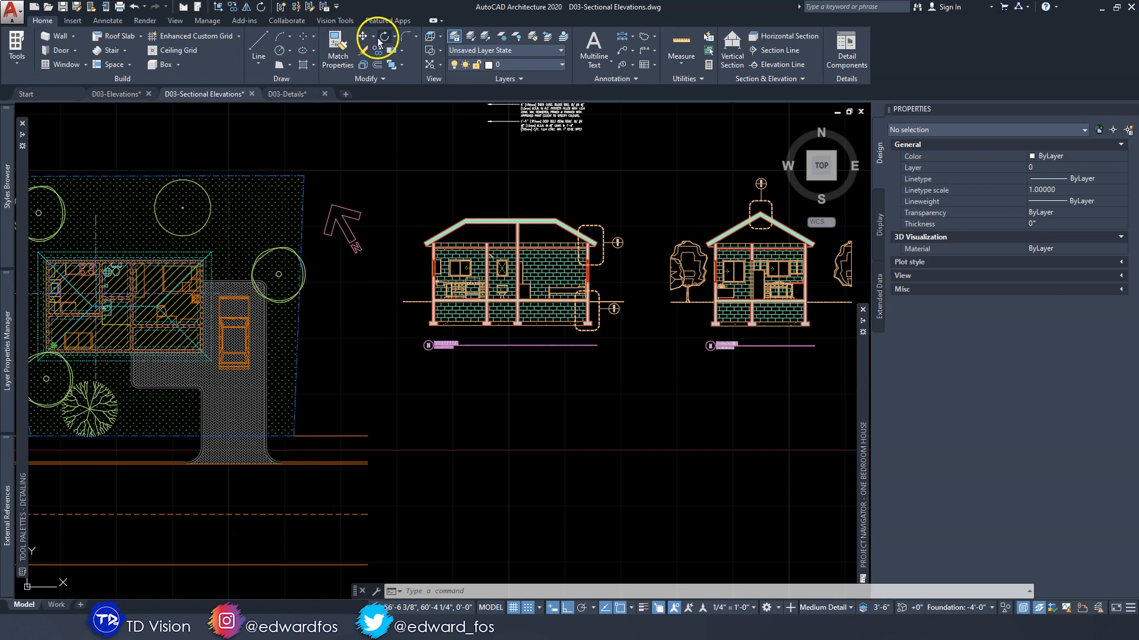
click(501, 38)
scroll(235, 252, up, 2)
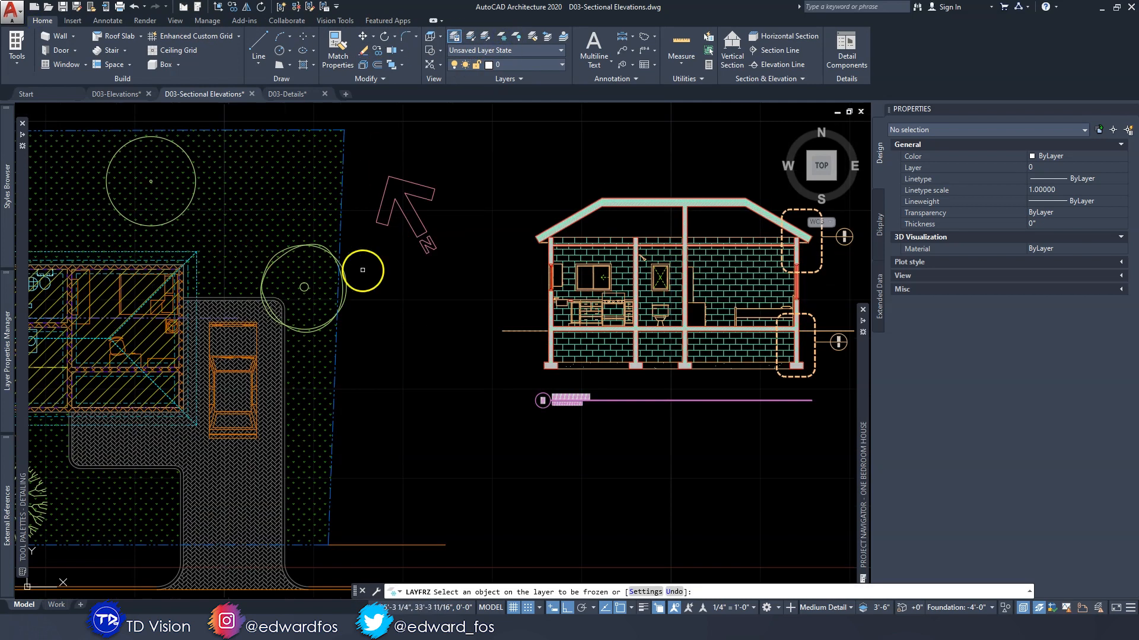
click(345, 282)
key(Escape)
key(Escape)
key(Escape)
Refresh both 2D sections together so they regenerate from the current model
scroll(346, 282, down, 2)
middle_drag(722, 281, 505, 302)
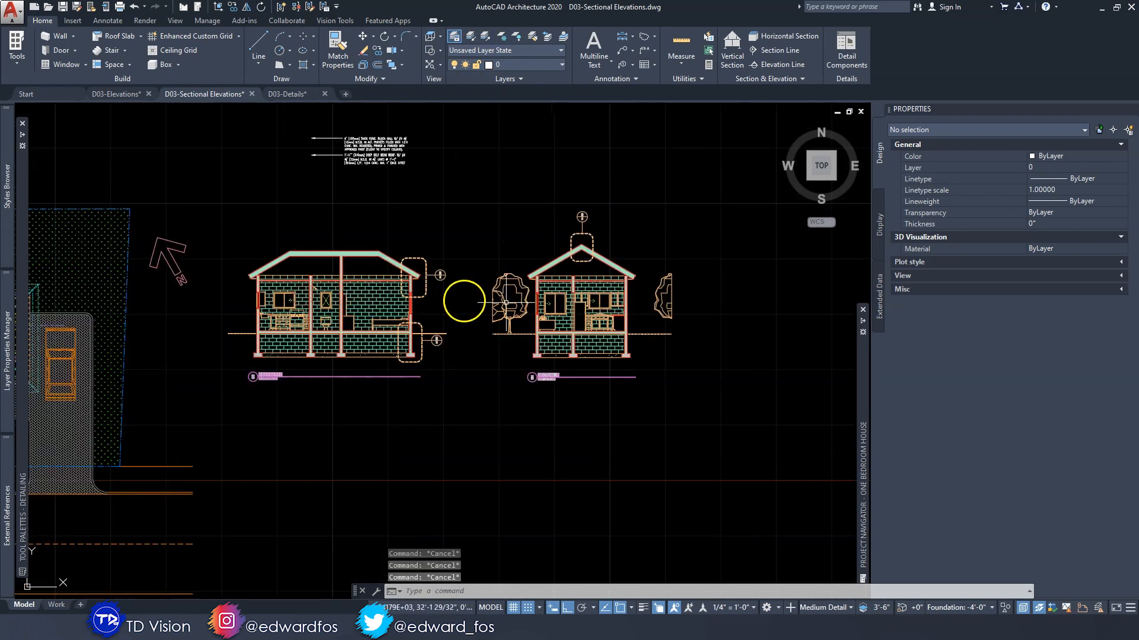
click(599, 291)
click(379, 293)
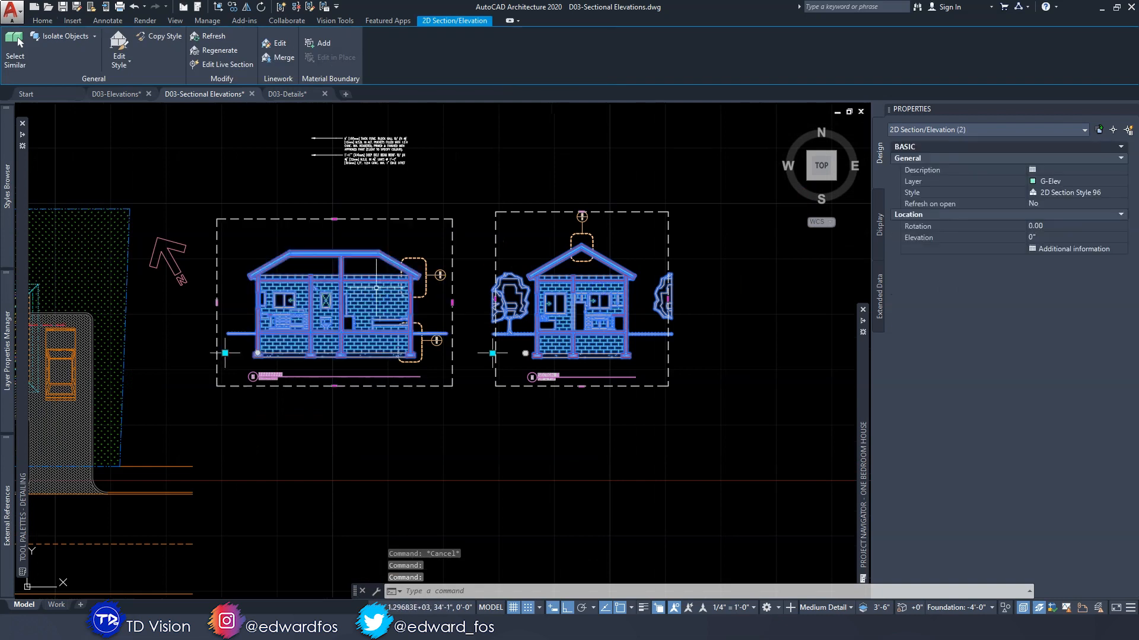
click(209, 37)
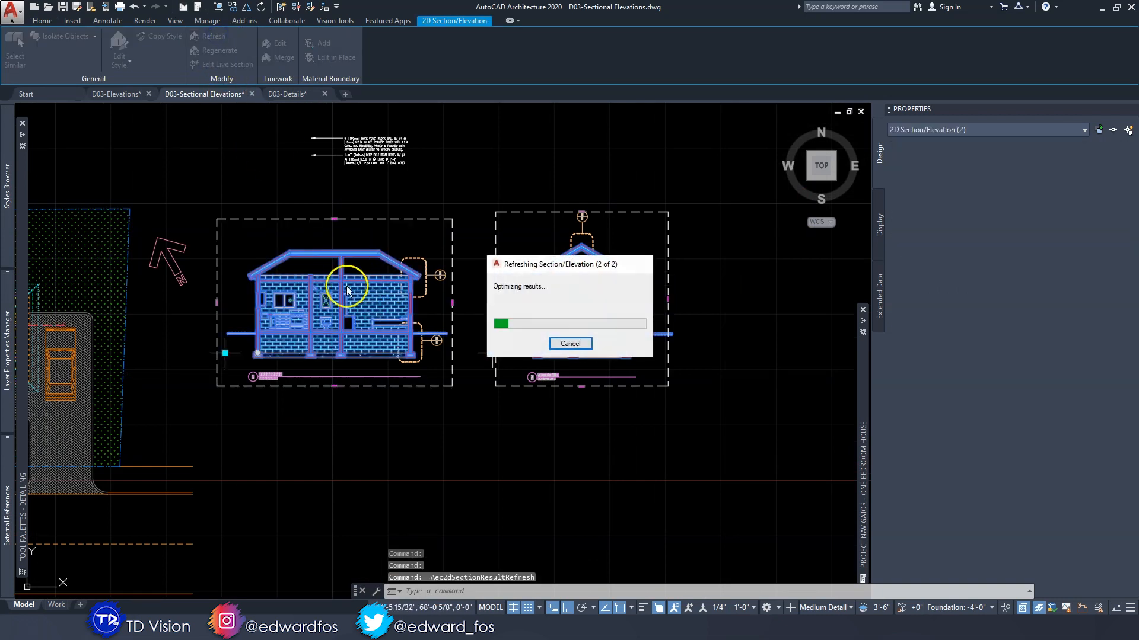
key(Escape)
key(Escape)
Move both sections with their titles and detail callouts about 14 ft horizontally away from the site plan
middle_drag(359, 318, 377, 319)
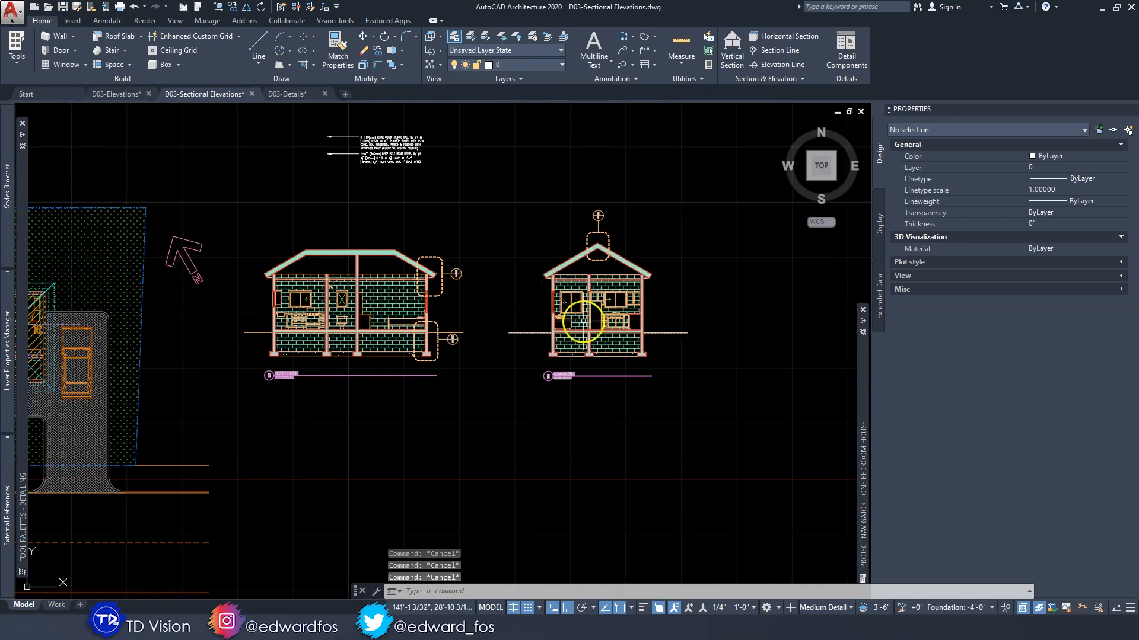
click(711, 408)
click(265, 240)
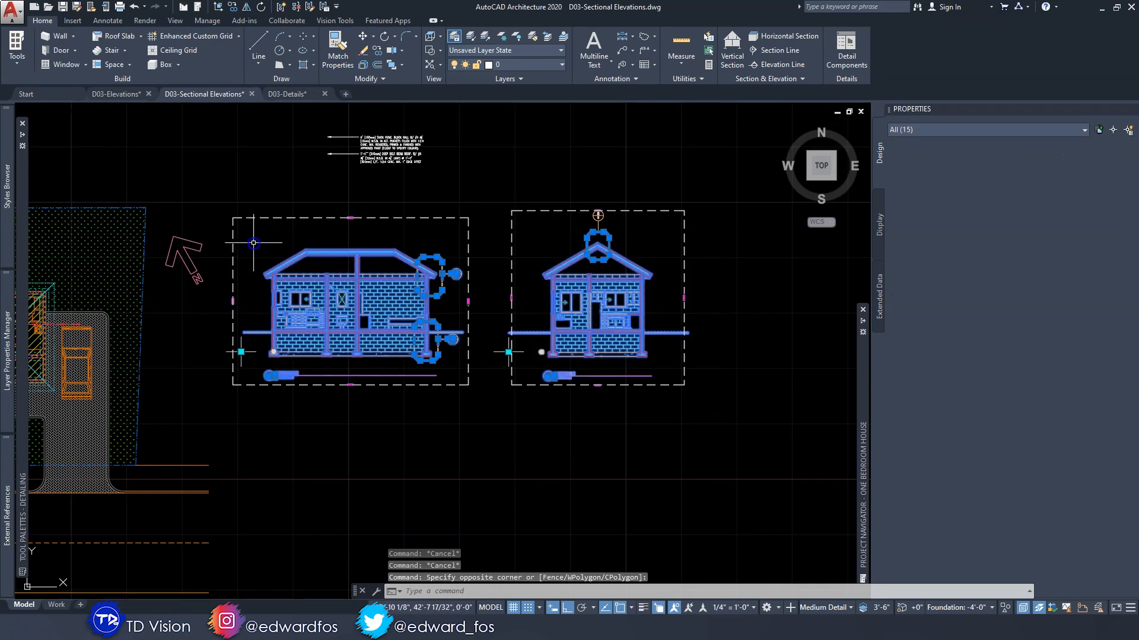
text(m)
key(space)
click(444, 434)
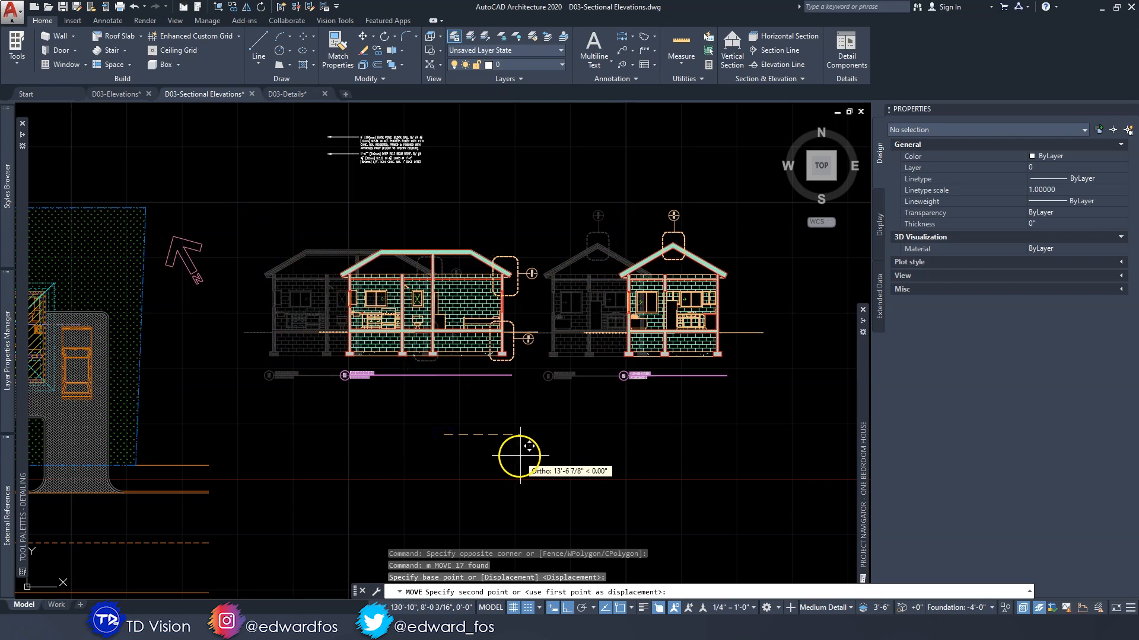
click(523, 457)
key(Escape)
Move the gable section with its title and ridge callout horizontally farther from the longer section
middle_drag(568, 423, 414, 420)
click(682, 433)
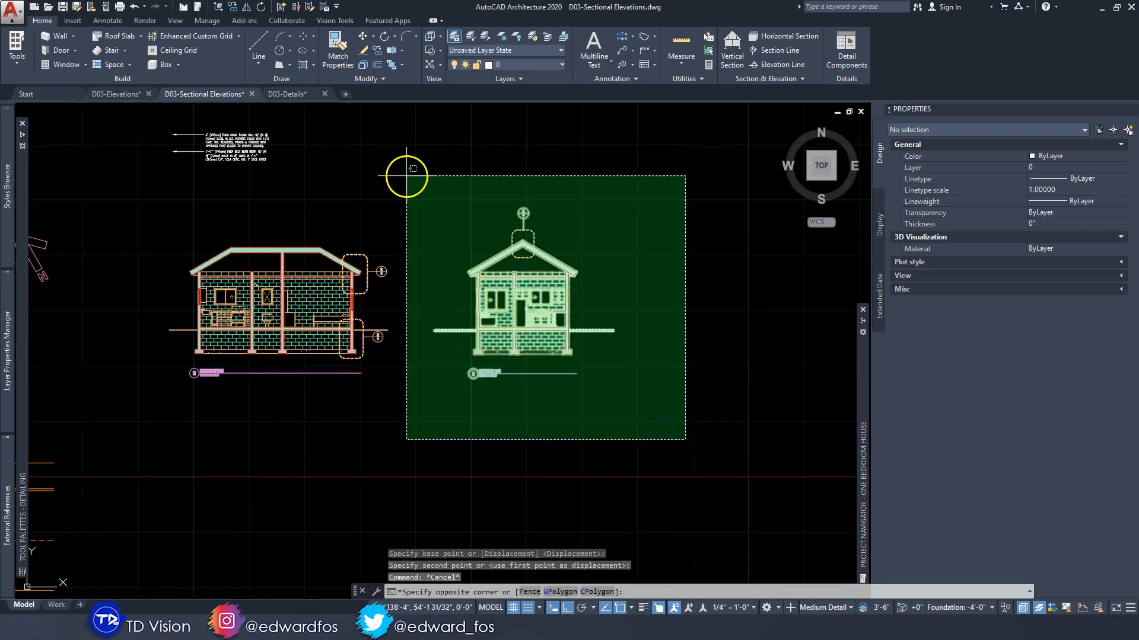
click(407, 172)
text(m)
key(space)
click(481, 425)
click(537, 445)
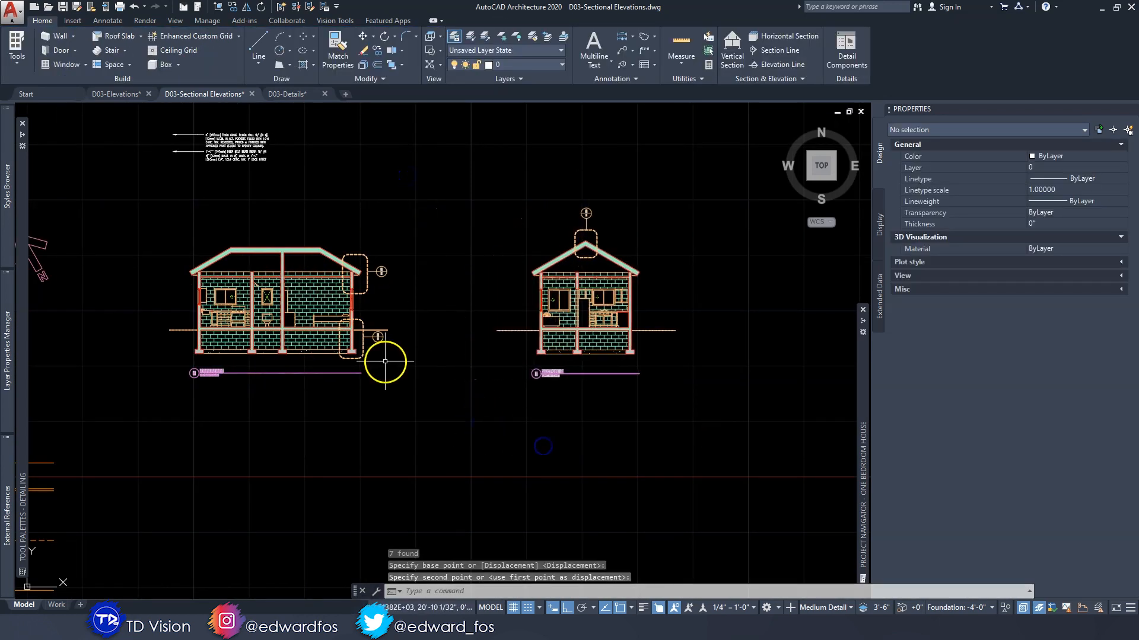
Examine the fill and hatching of the cut walls, ceiling and roof in the longer section
scroll(368, 344, up, 5)
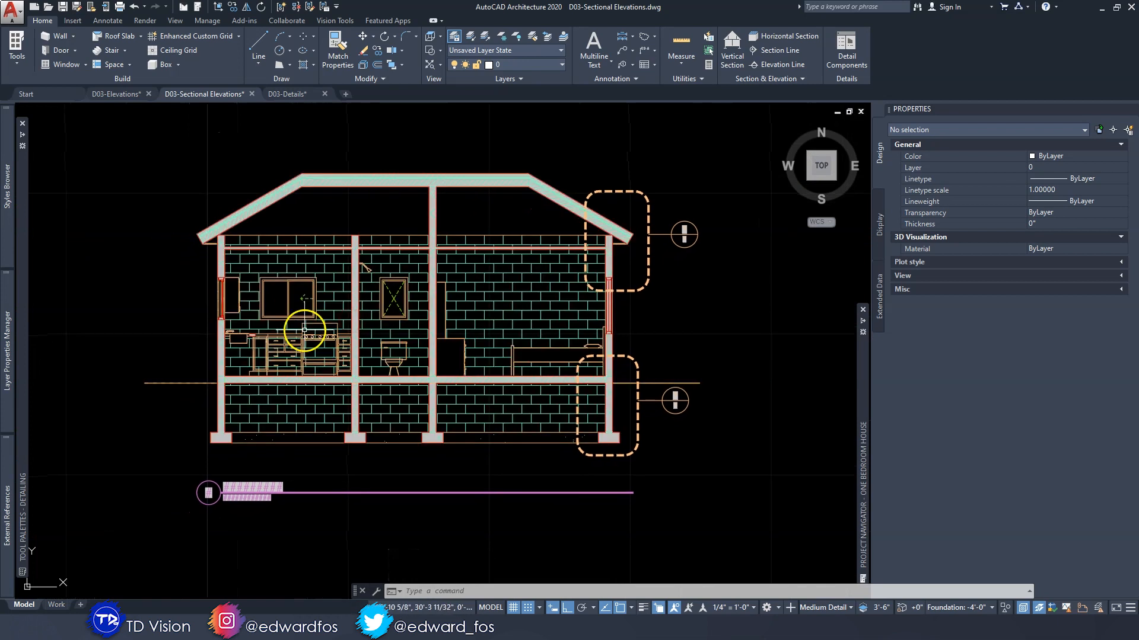
scroll(302, 330, up, 2)
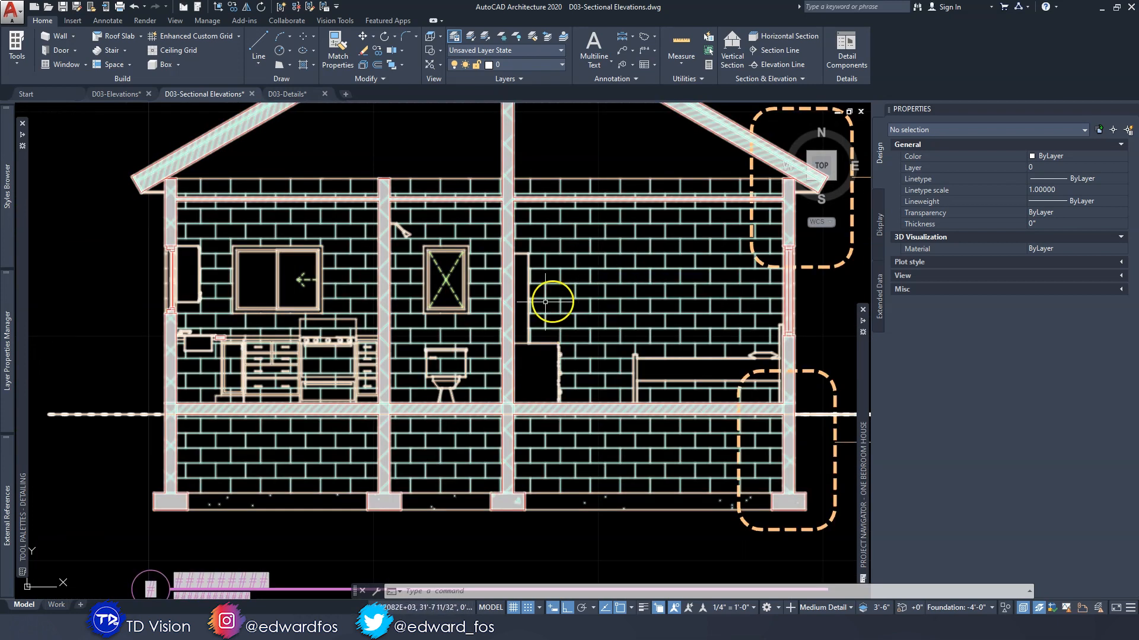
scroll(511, 269, up, 8)
scroll(497, 263, up, 2)
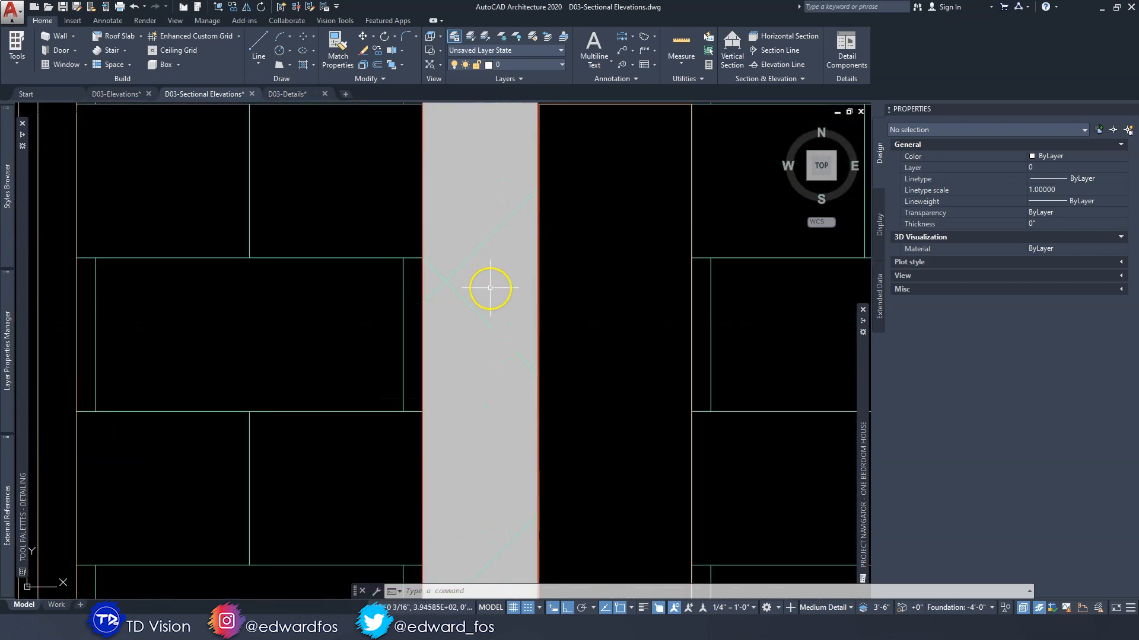
scroll(476, 315, down, 8)
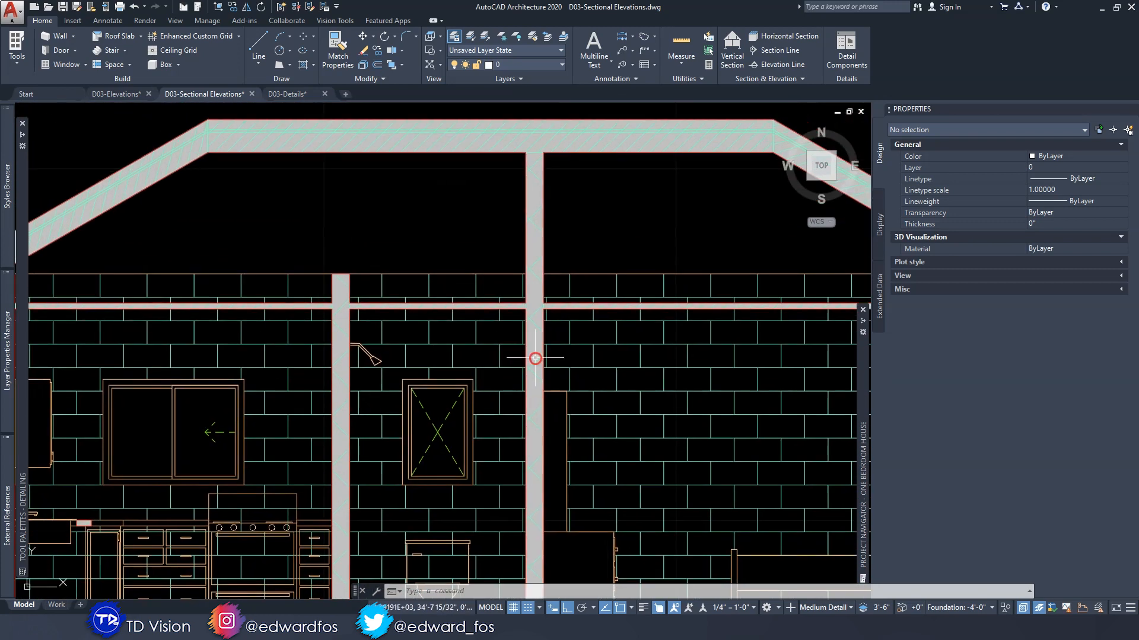
scroll(320, 306, up, 10)
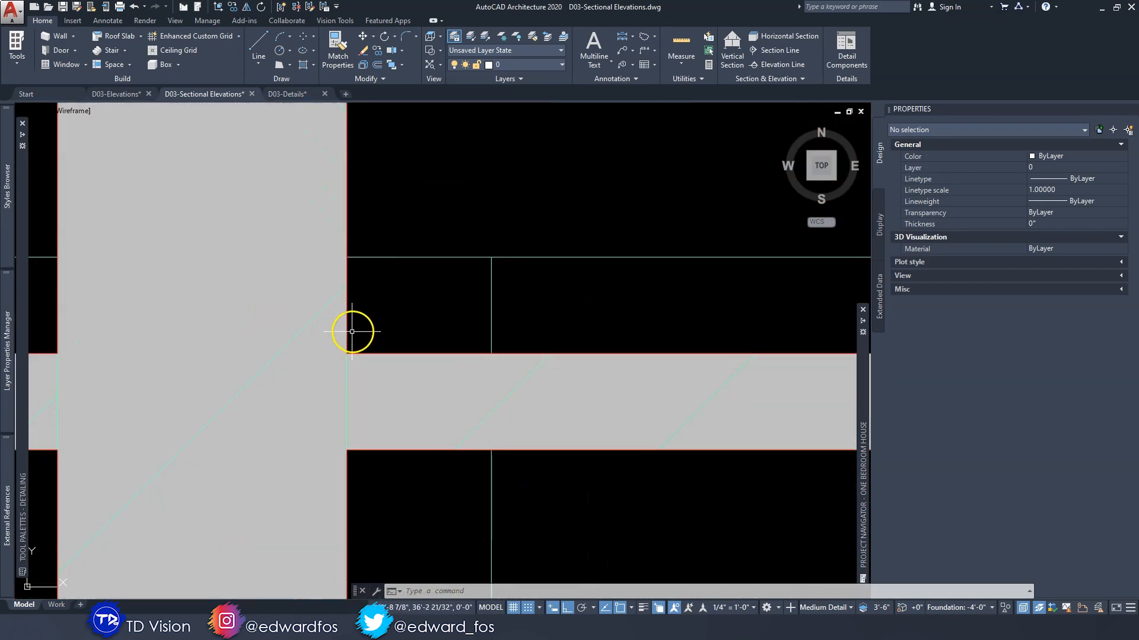
scroll(451, 355, down, 8)
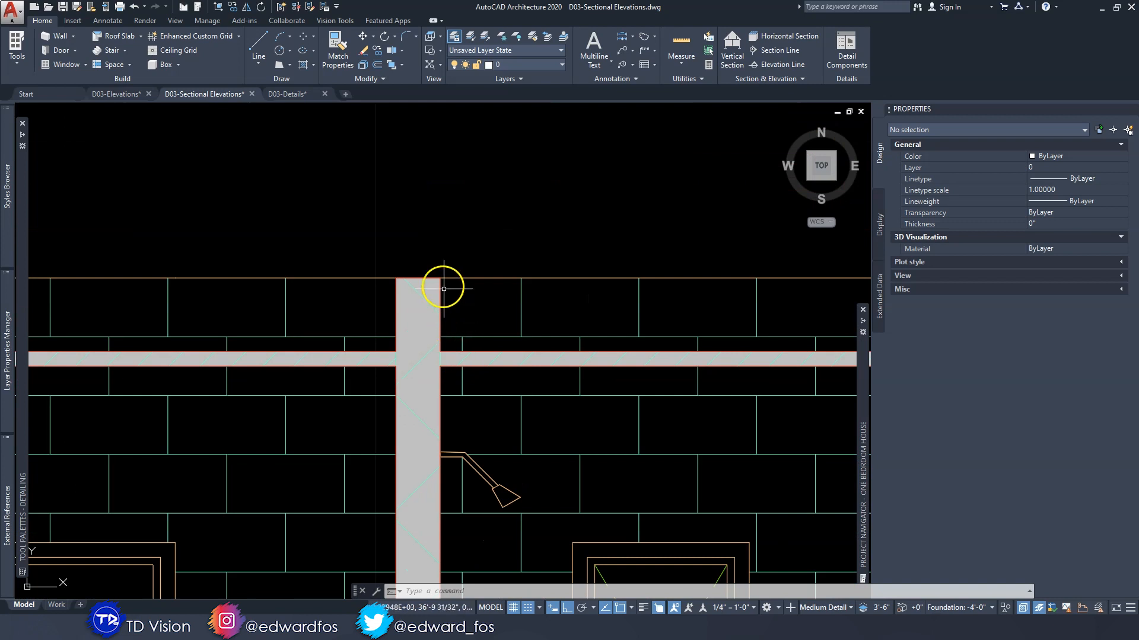
mouse_move(609, 422)
middle_down()
mouse_move(609, 361)
mouse_move(576, 338)
middle_up()
middle_drag(415, 290, 382, 318)
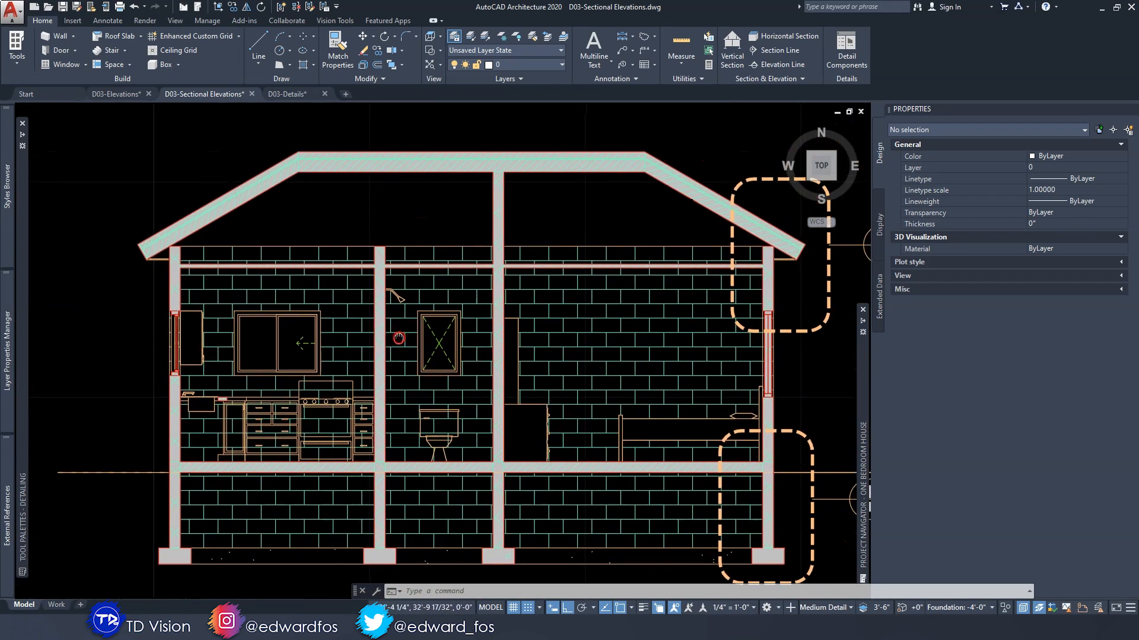
key(Escape)
key(Escape)
In the longer section's 2D section style, override the display properties to turn off Surface Hatch Linework
click(380, 246)
scroll(380, 246, down, 2)
middle_drag(377, 245, 395, 272)
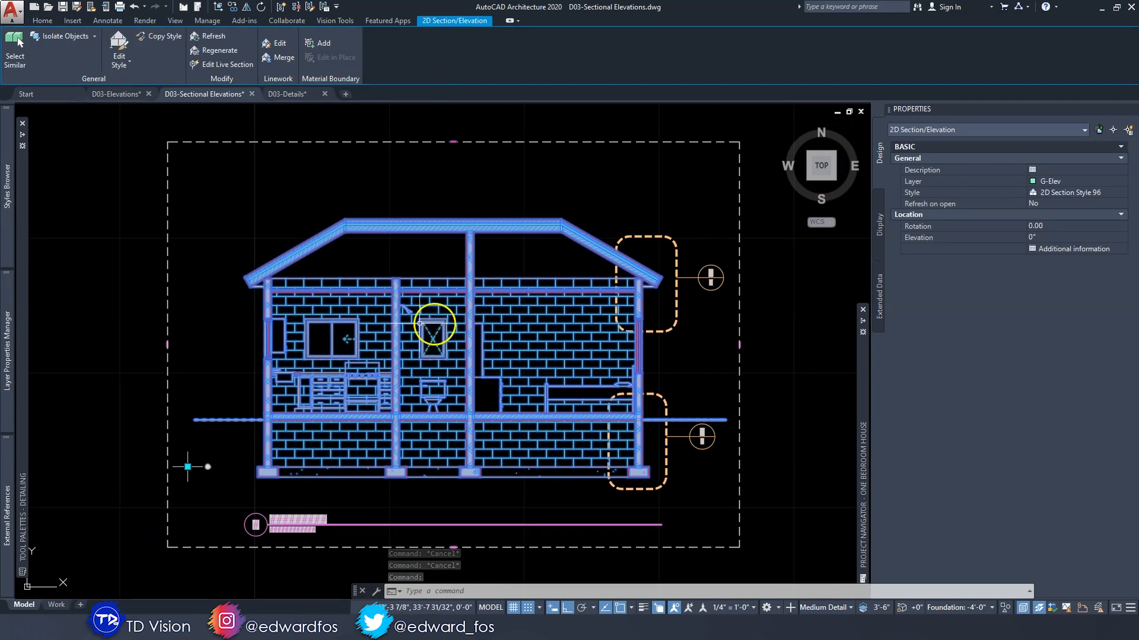
click(119, 40)
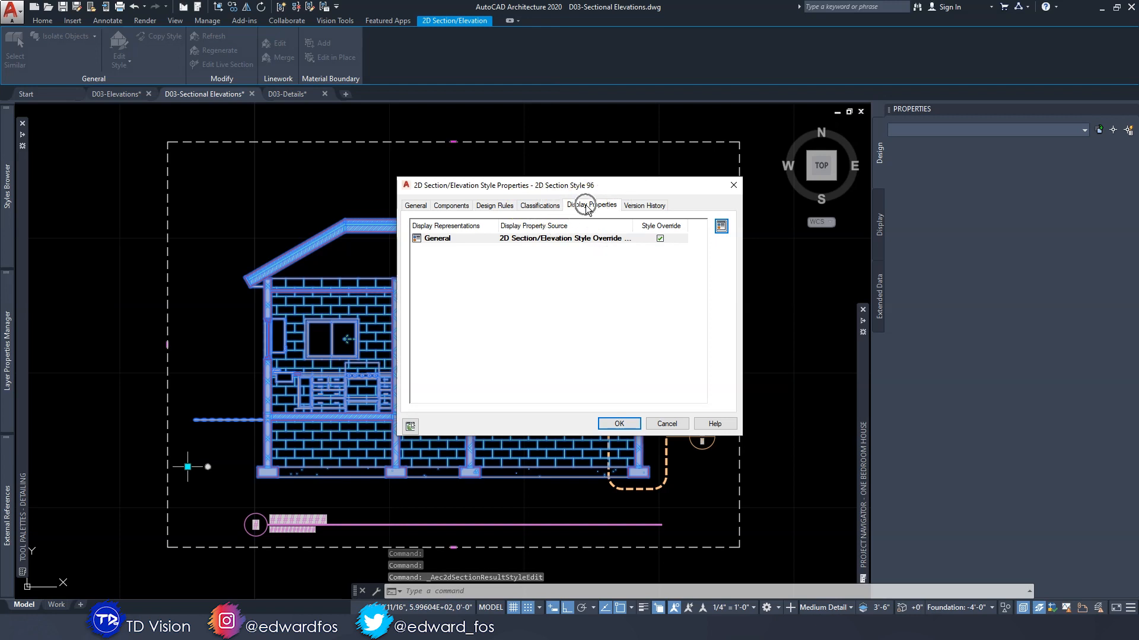
click(721, 227)
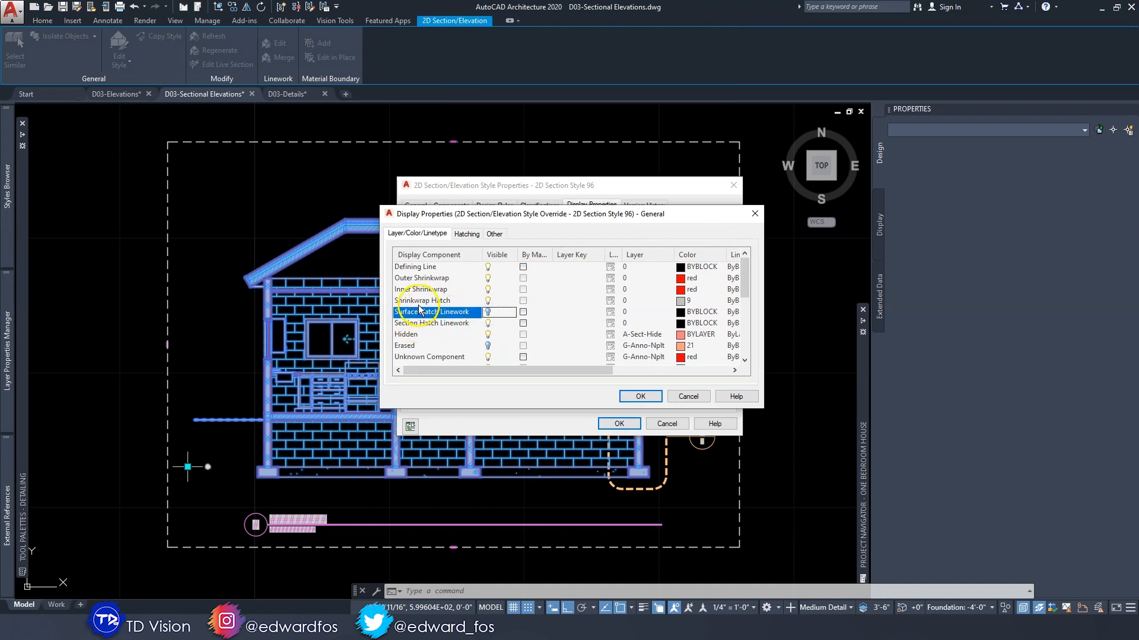
Turn off Outer Shrinkwrap, Inner Shrinkwrap and Shrinkwrap Hatch in the section style's display components and apply the changes
click(419, 303)
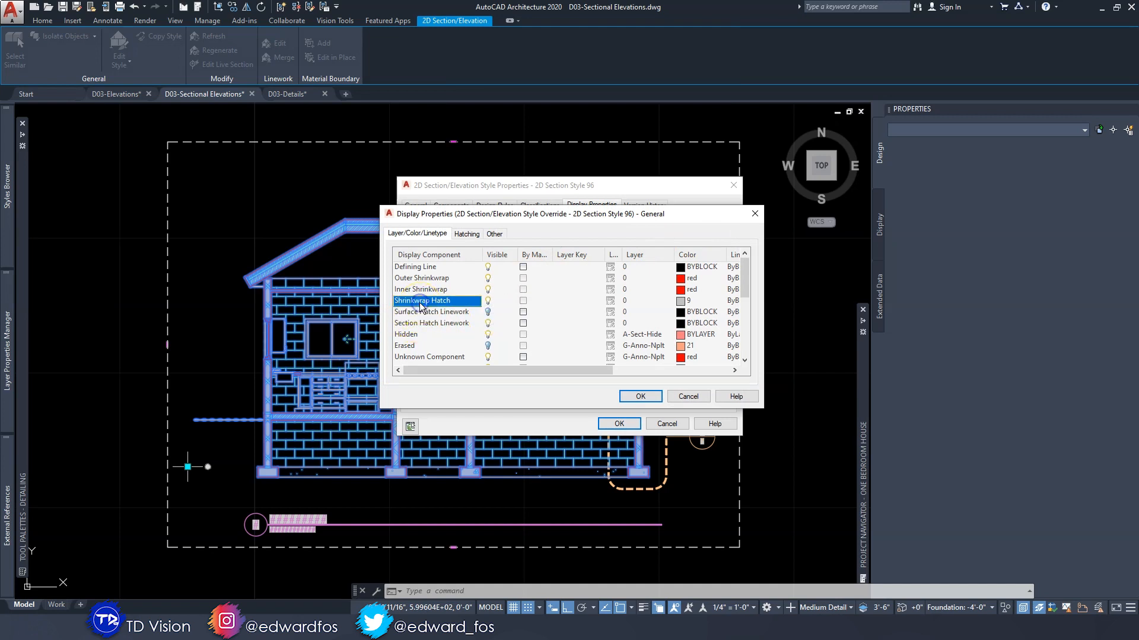
shift+click(428, 281)
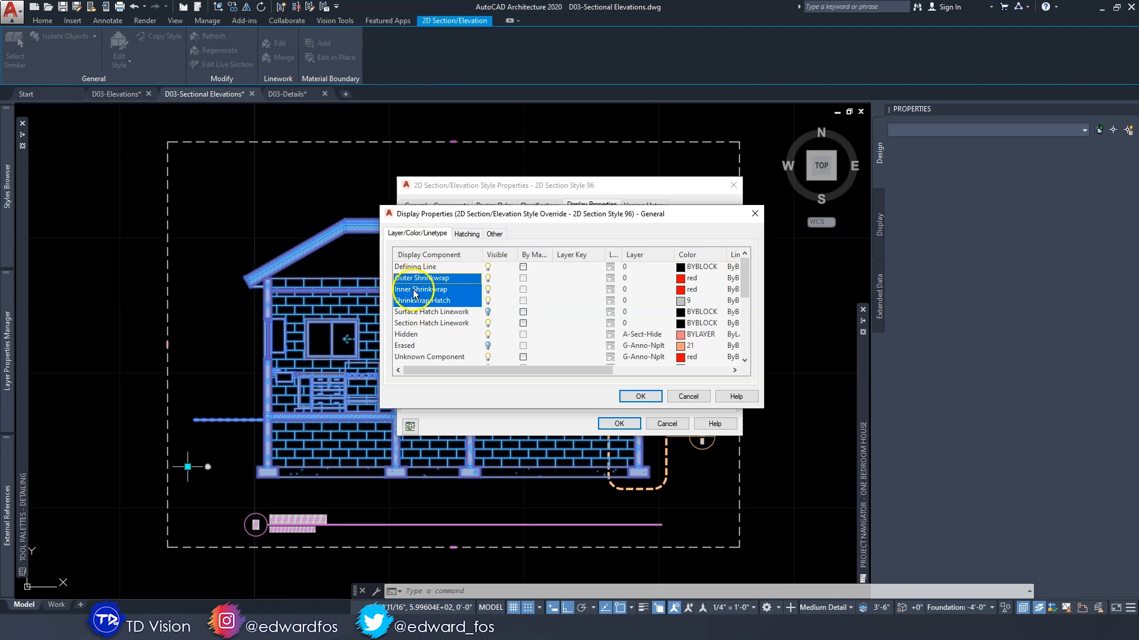
click(639, 397)
click(620, 422)
key(Escape)
Examine the longer section's cut walls and floor slab, and the space below the floor between the footings
scroll(449, 445, up, 2)
scroll(449, 444, down, 2)
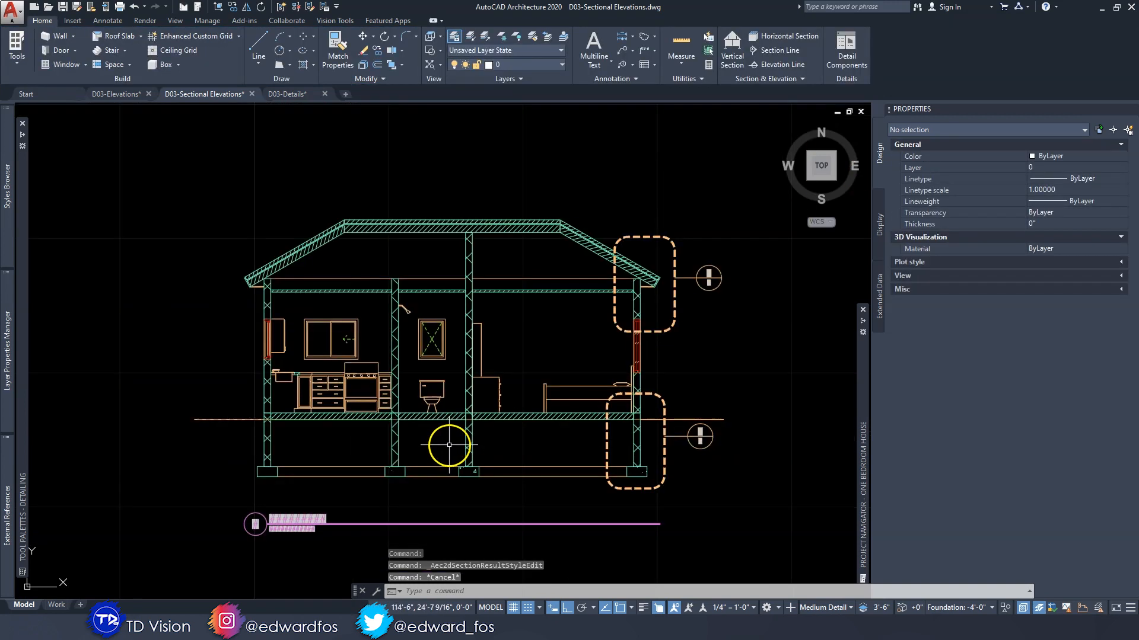
scroll(470, 427, down, 1)
scroll(500, 433, up, 1)
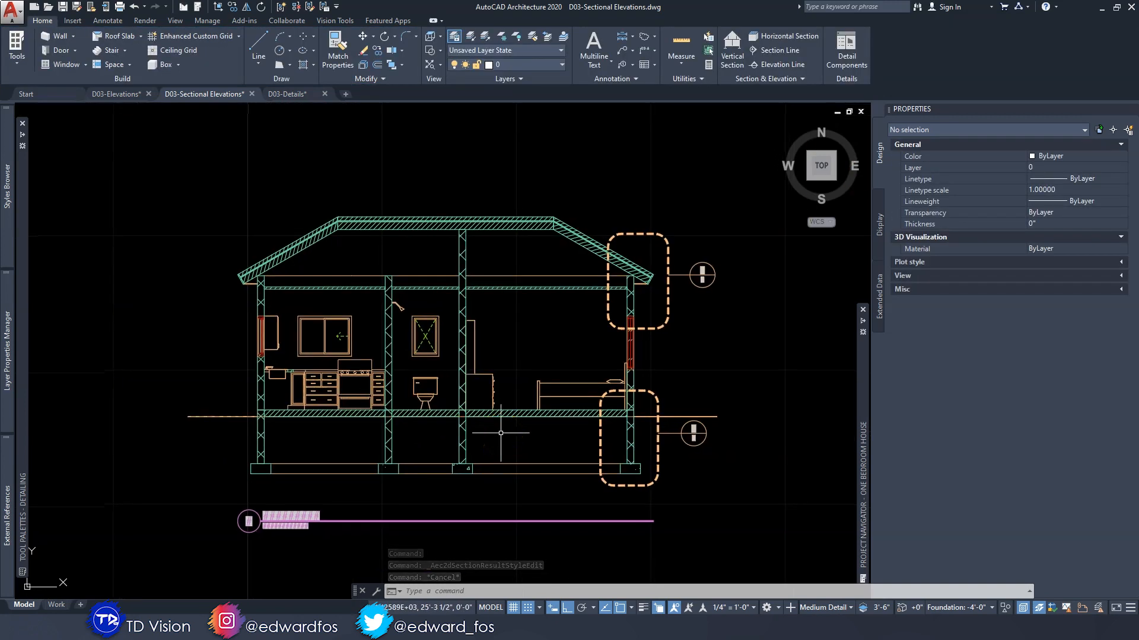
scroll(415, 380, down, 1)
middle_drag(394, 396, 453, 346)
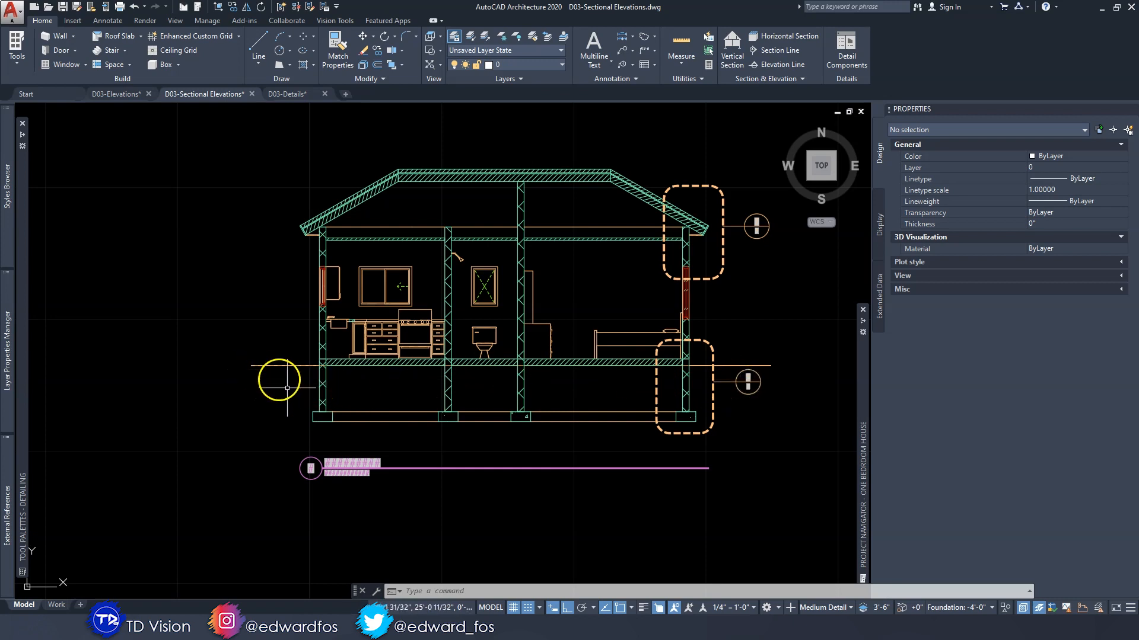
scroll(325, 391, up, 2)
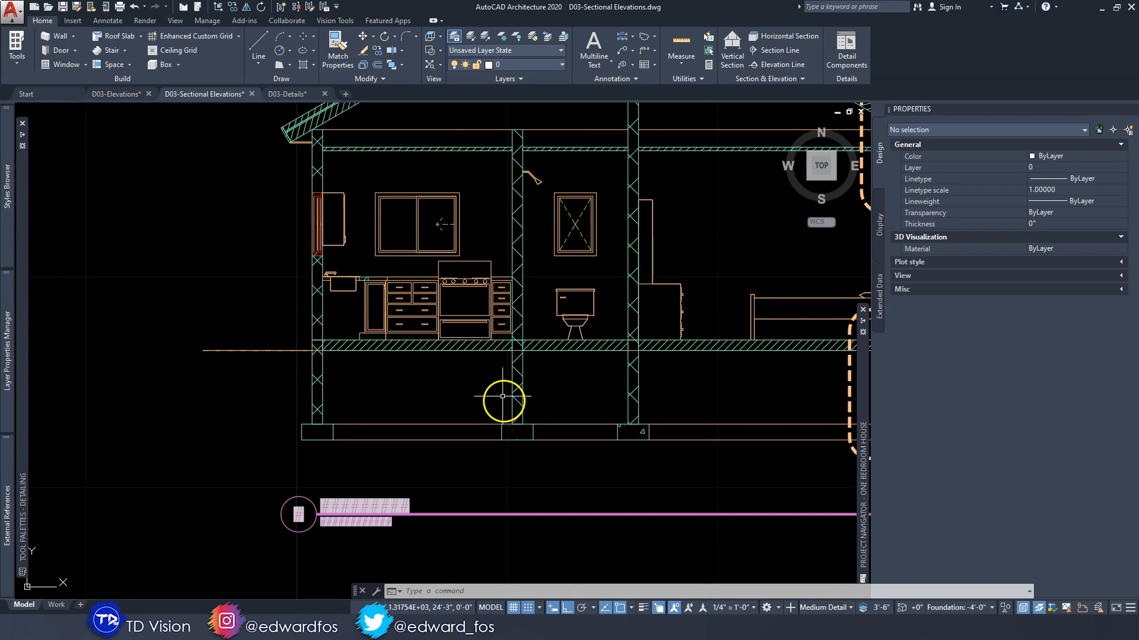
scroll(467, 399, down, 3)
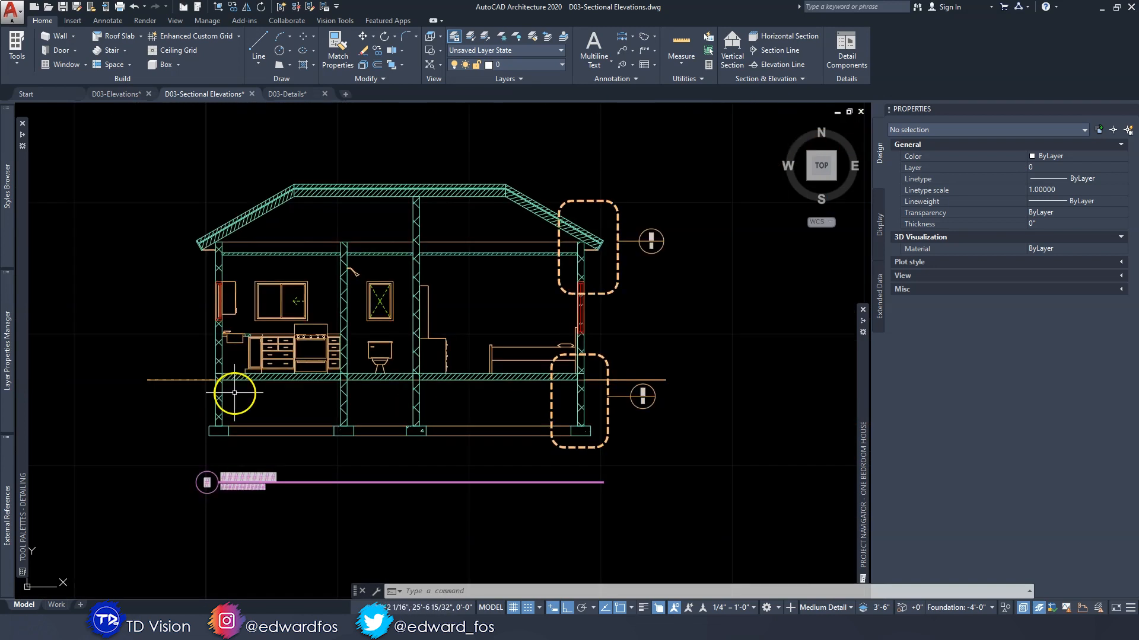
Draw a polyline 2'6" up from the kitchen-side outer footing's inner top corner, across, and down to the next footing
scroll(286, 381, up, 2)
click(258, 62)
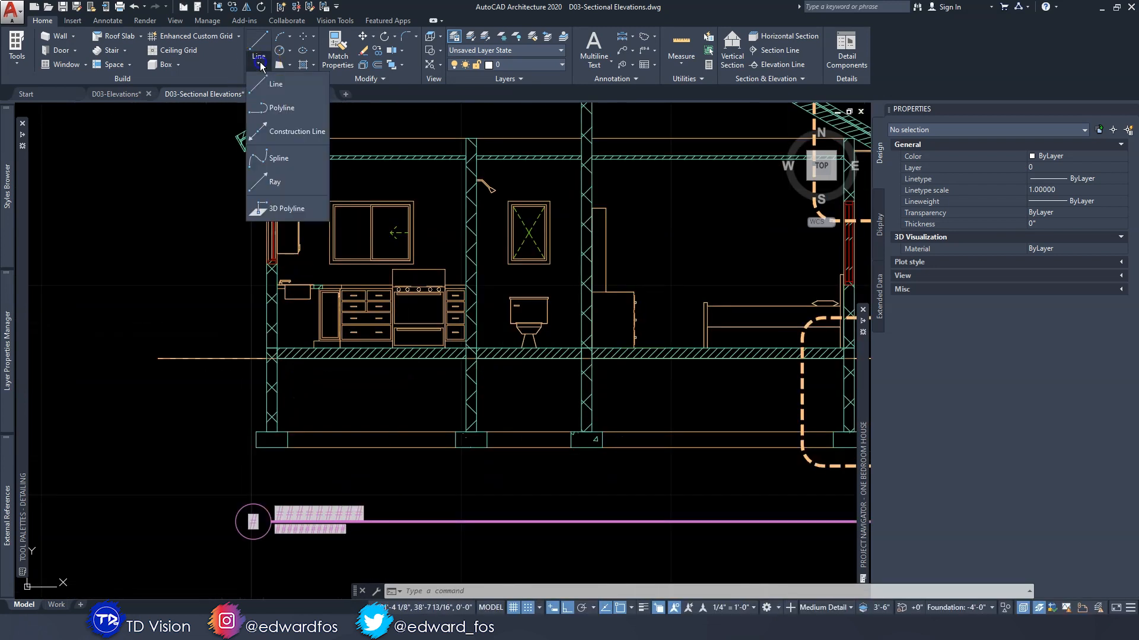
click(279, 108)
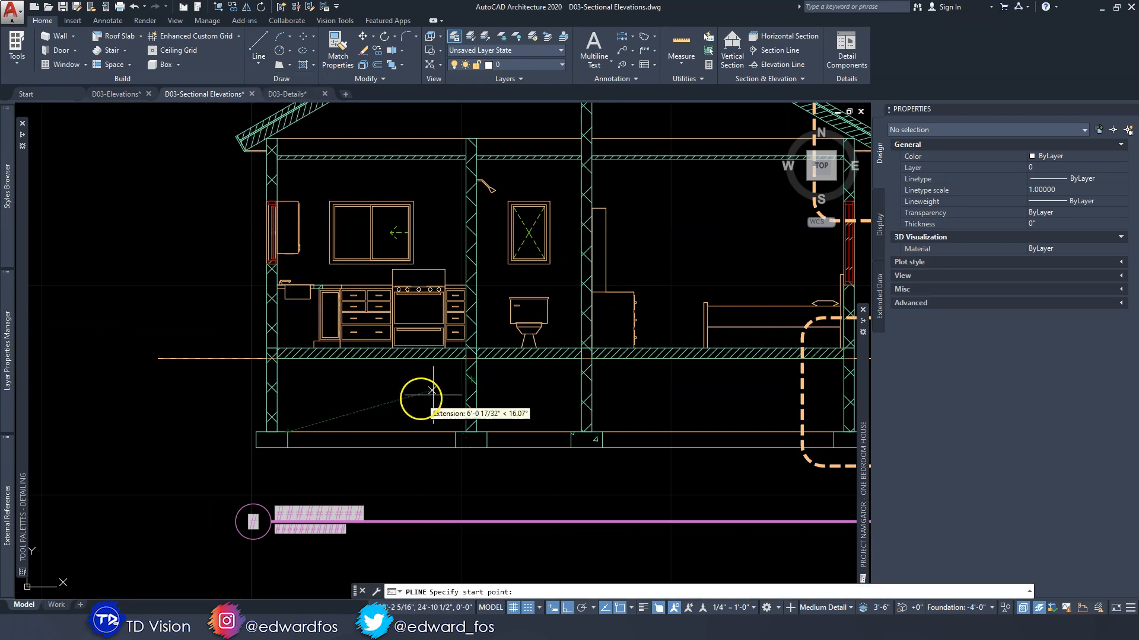
scroll(405, 370, up, 2)
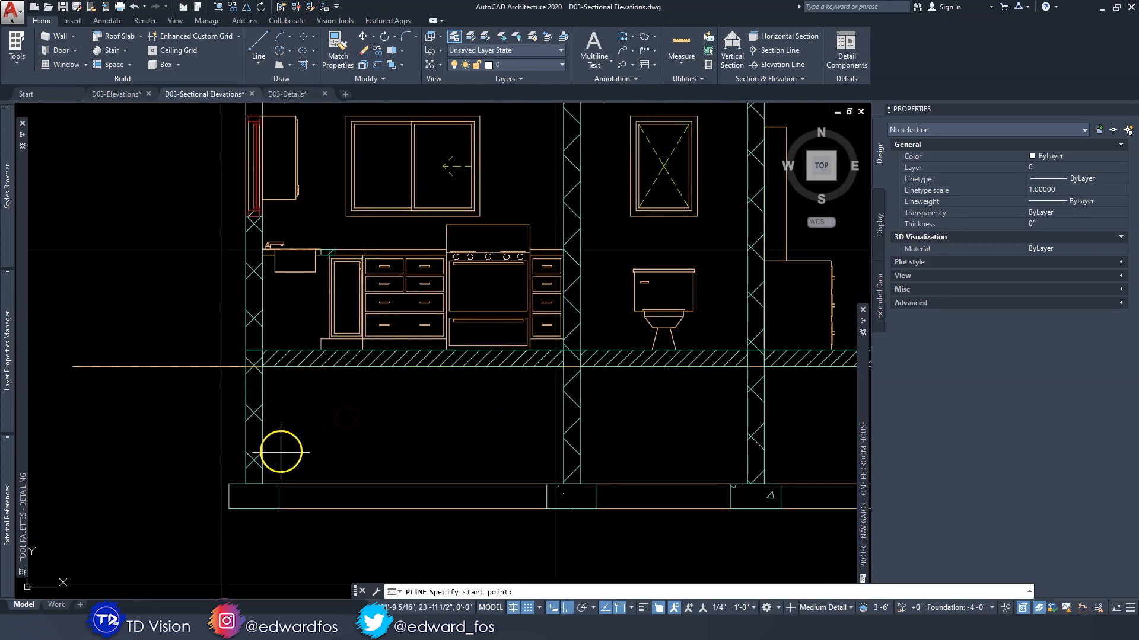
click(278, 484)
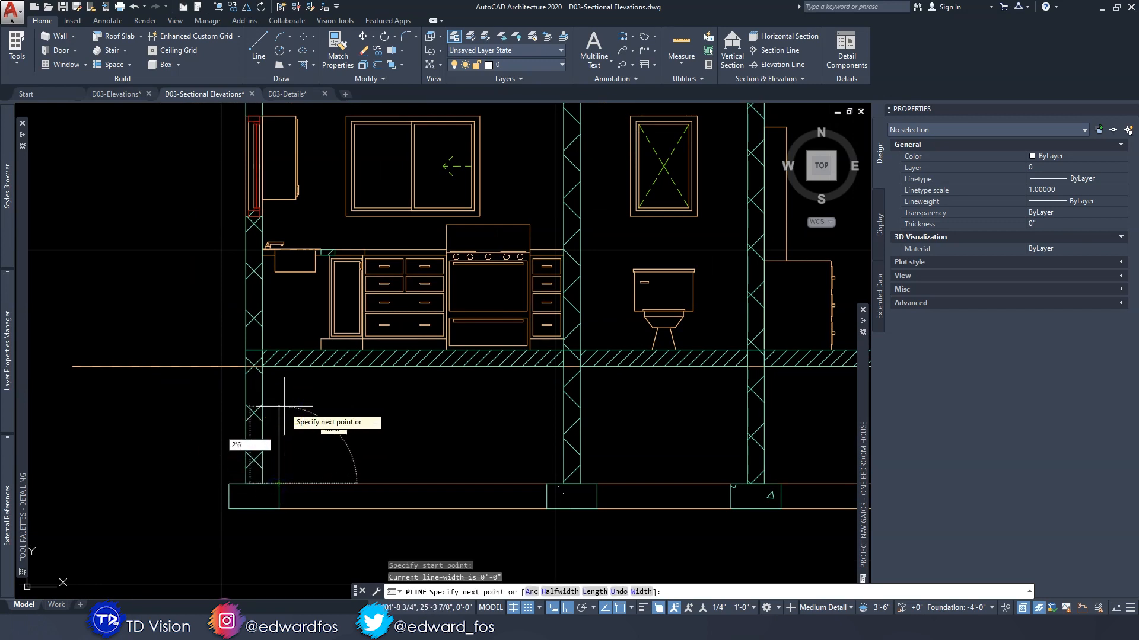
key(Return)
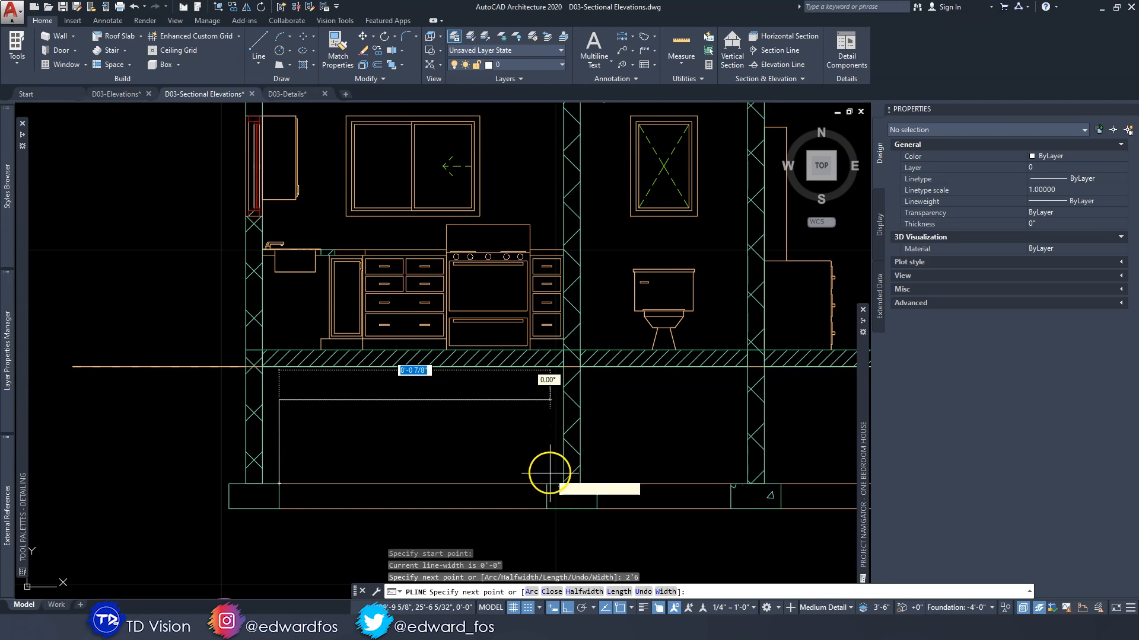
click(545, 401)
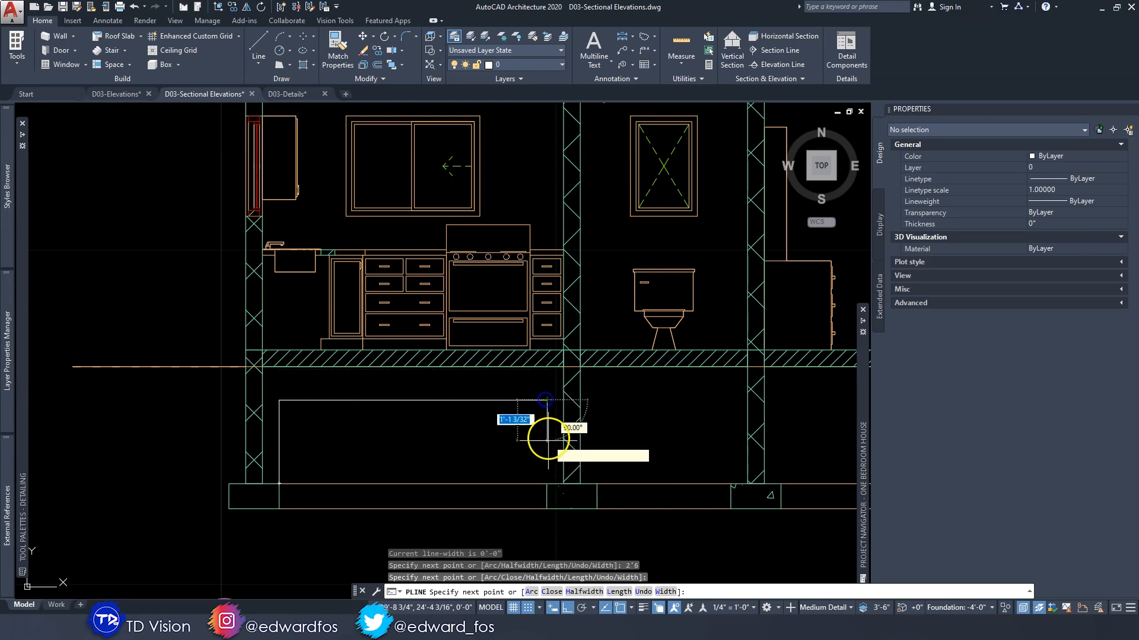
key(Escape)
Draw a second polyline 2'-6" high between the two middle footings below the bathroom, level with the first one
middle_drag(325, 432, 118, 420)
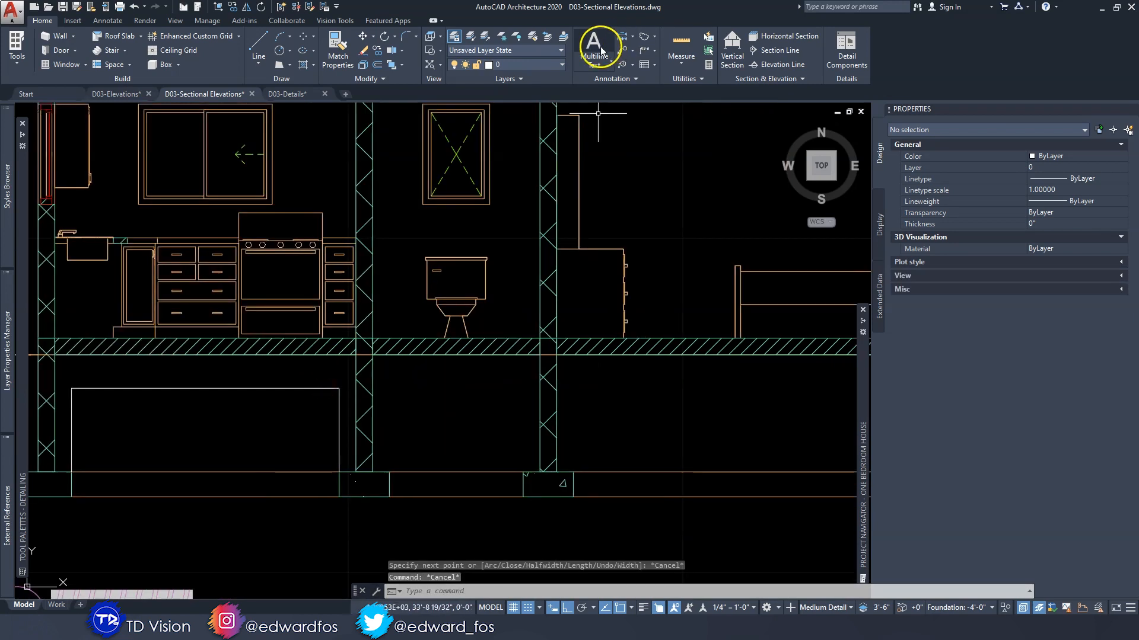
click(265, 62)
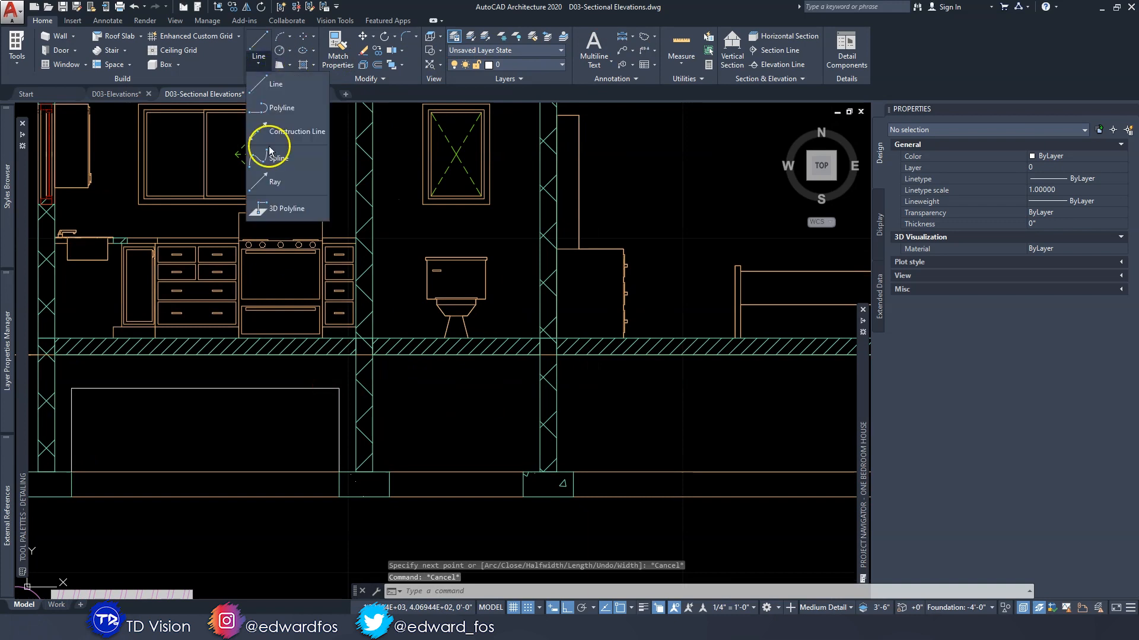
click(275, 108)
click(389, 472)
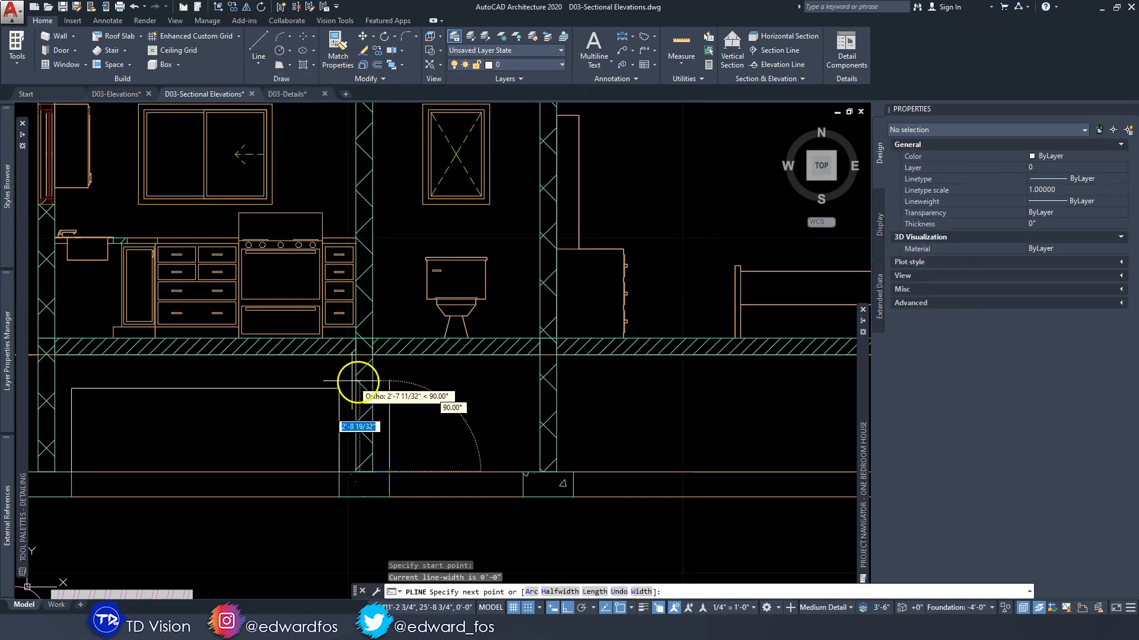
click(389, 390)
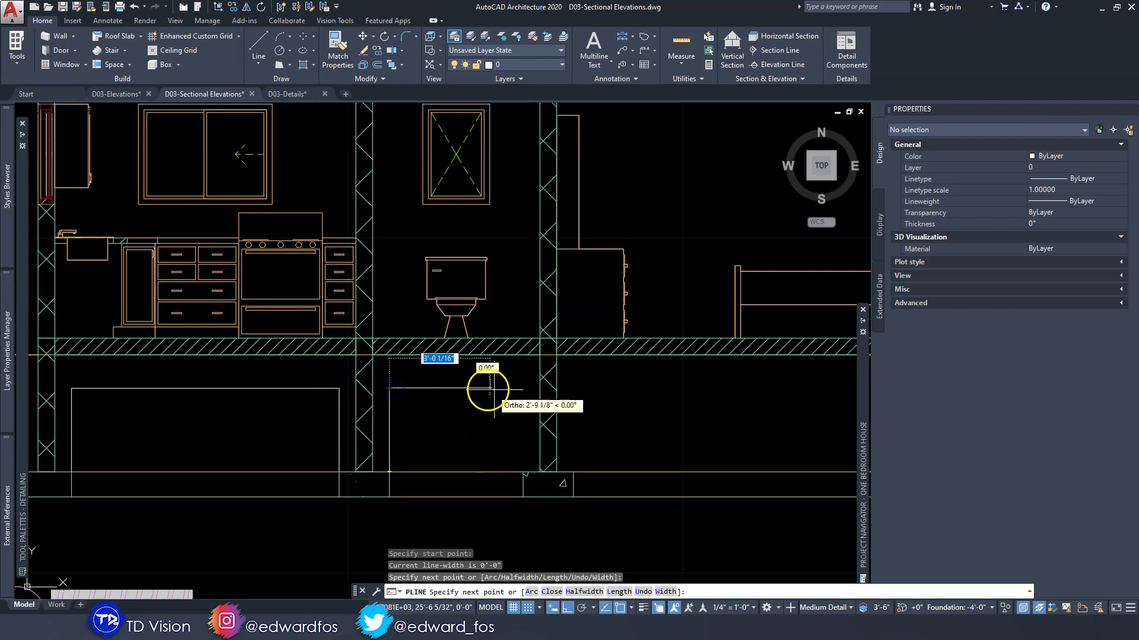
click(526, 441)
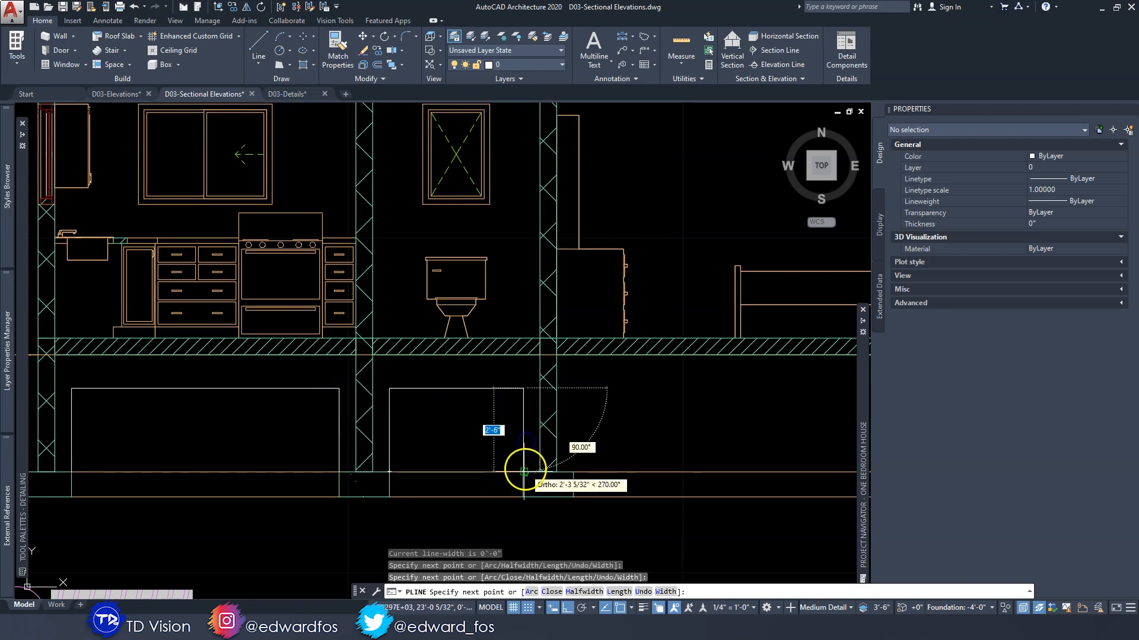
click(523, 471)
key(Escape)
key(Escape)
Draw a third polyline below the bedroom, from the middle footing up to the same level and across to the far outer footing
middle_drag(624, 448, 317, 419)
right_click(318, 420)
click(266, 444)
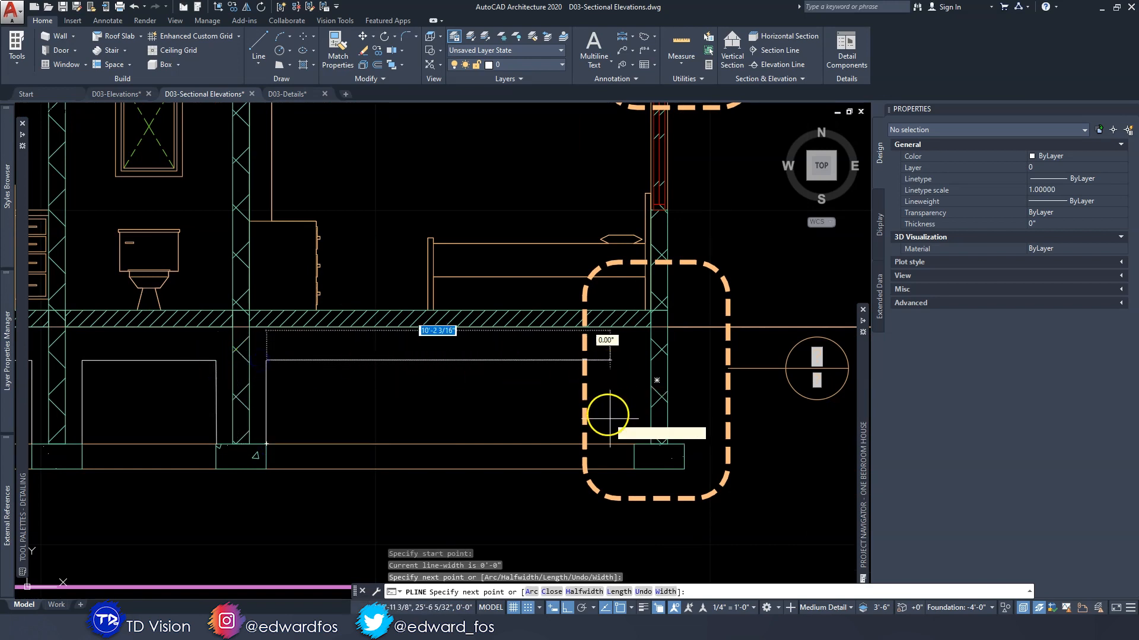
click(634, 420)
click(634, 445)
key(Escape)
key(Escape)
scroll(630, 433, down, 2)
middle_drag(409, 397, 519, 370)
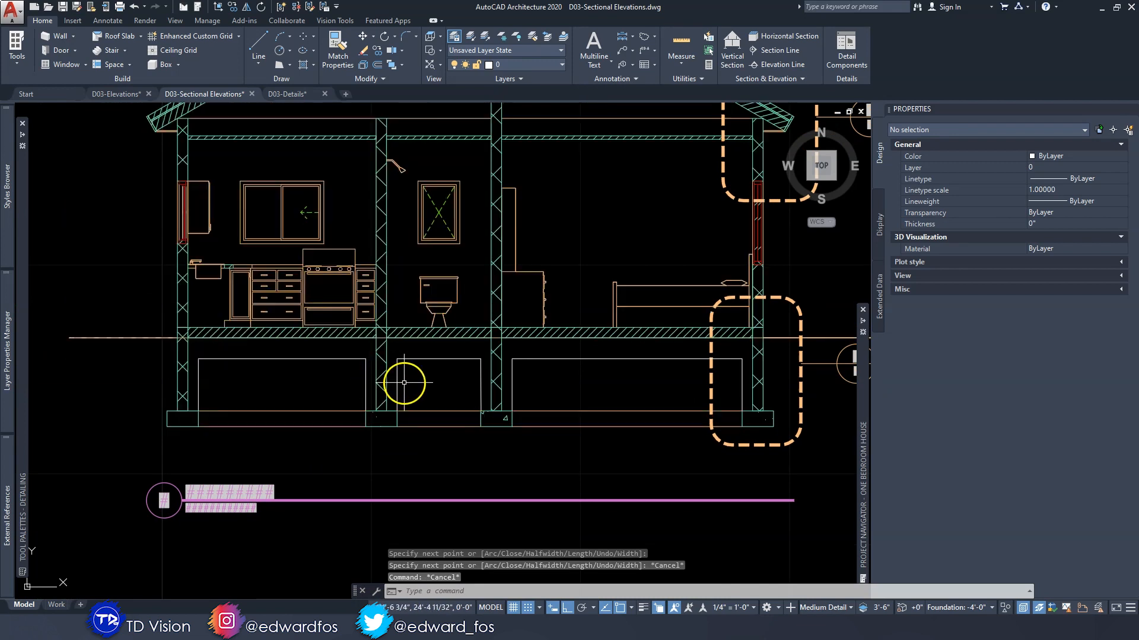
mouse_move(132, 366)
middle_down()
mouse_move(262, 350)
mouse_move(156, 341)
middle_up()
scroll(156, 340, down, 2)
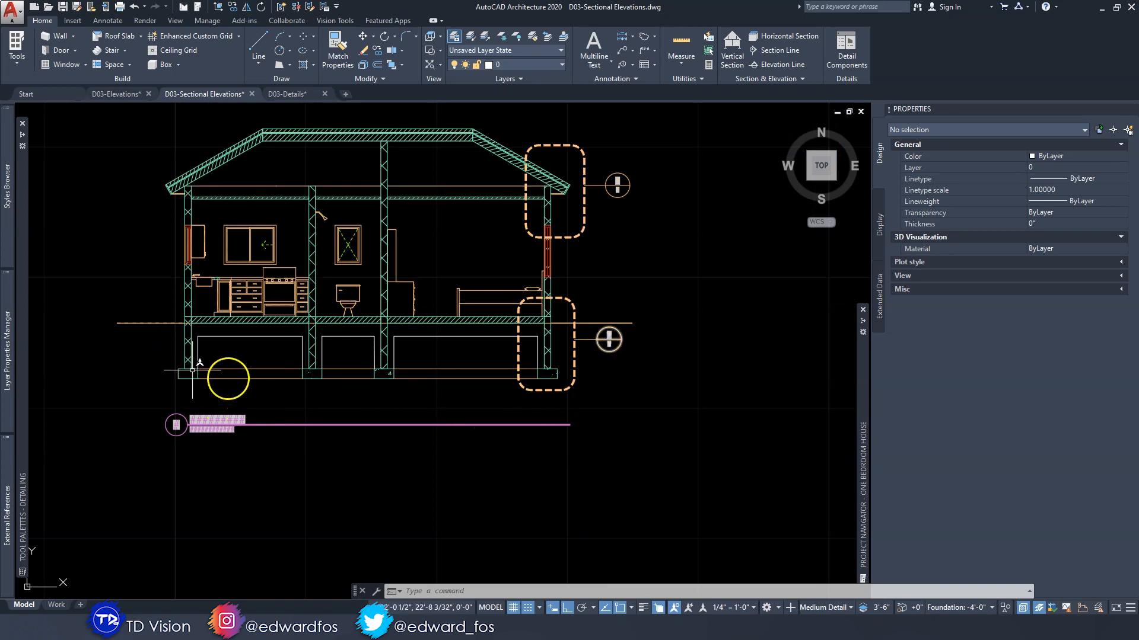
Start a spline at the kitchen-side end of the ground line, curving down around the outer footing and along beneath it, with ortho and object snap off
middle_drag(56, 311, 158, 294)
scroll(217, 317, up, 2)
key(Escape)
key(Escape)
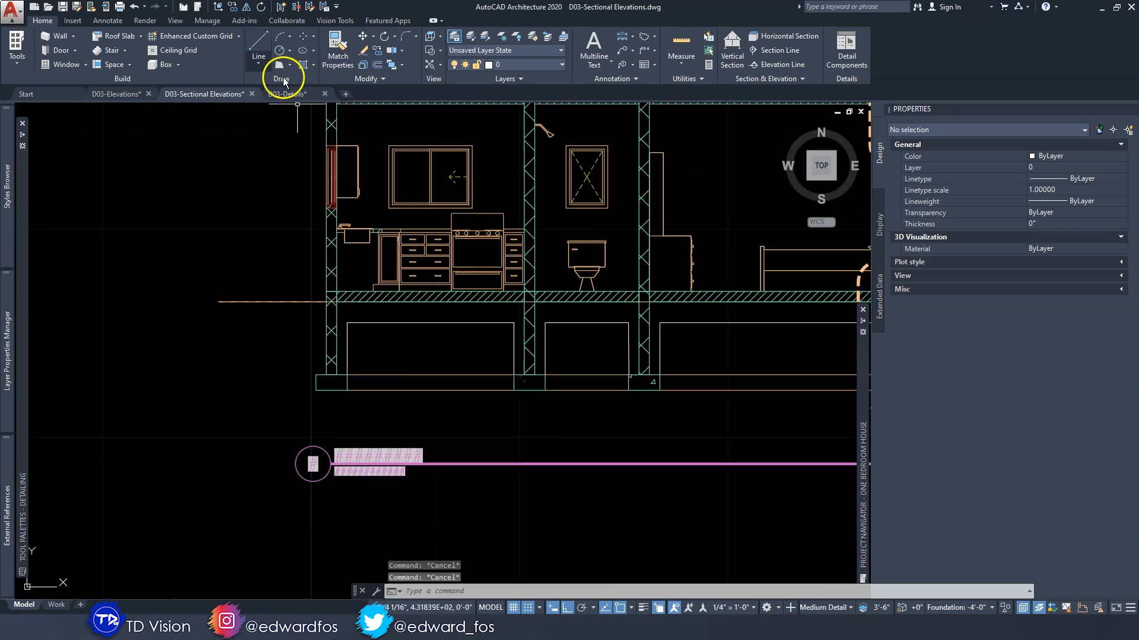
click(251, 62)
click(274, 157)
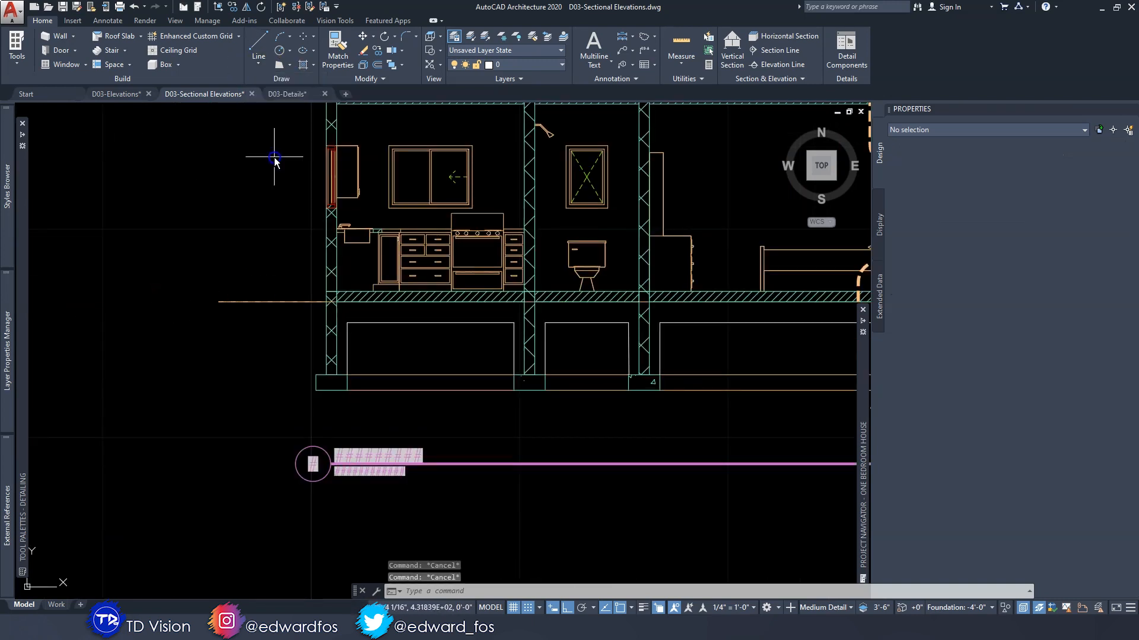
click(218, 302)
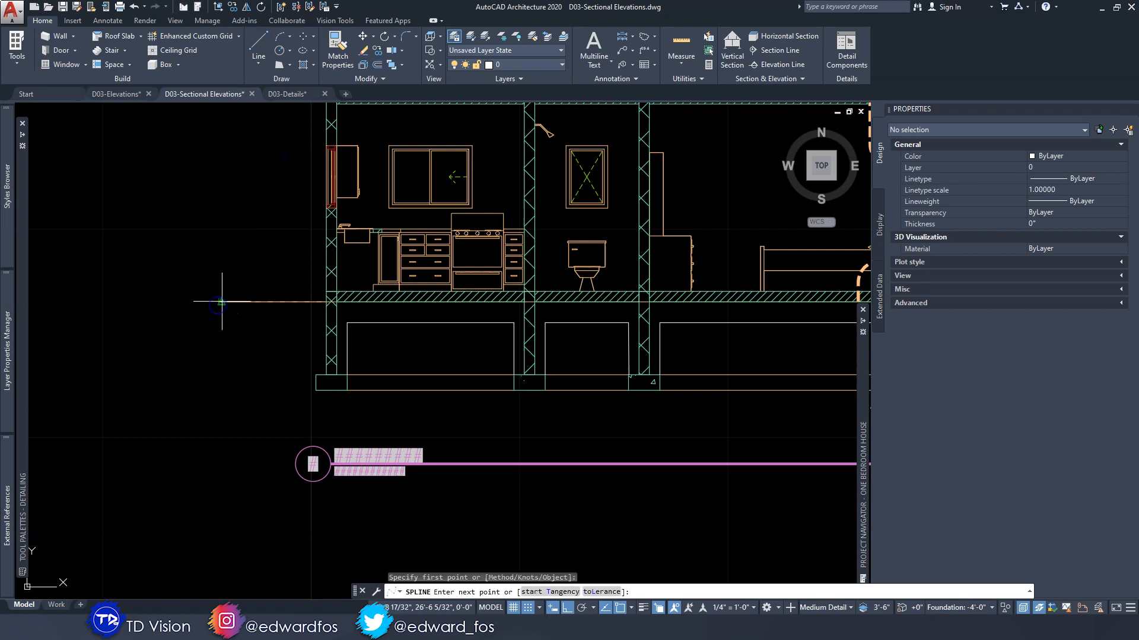
key(F3)
click(255, 318)
click(314, 390)
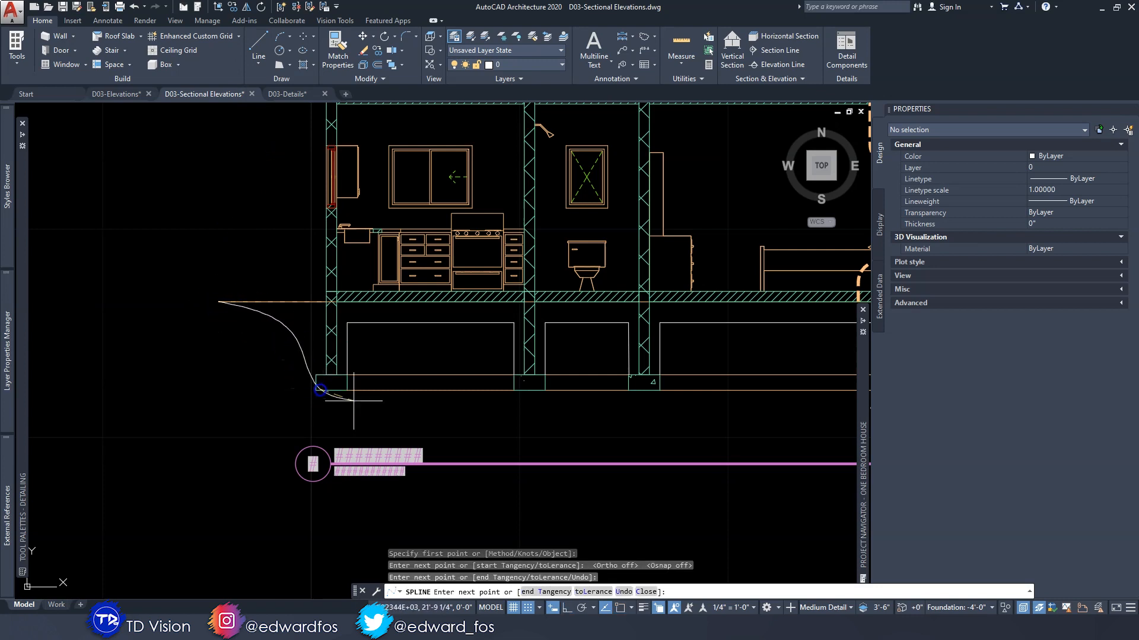
click(392, 403)
click(503, 399)
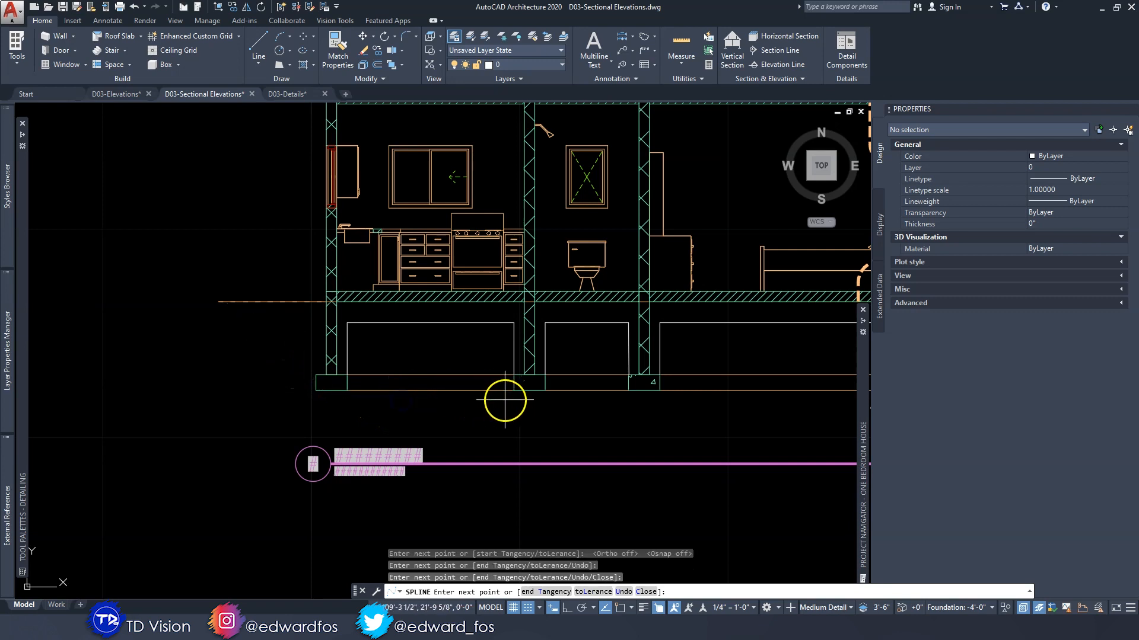
Continue the spline beneath the remaining footings and up to the opposite end of the ground line, snapping its final point there
middle_drag(626, 387, 466, 389)
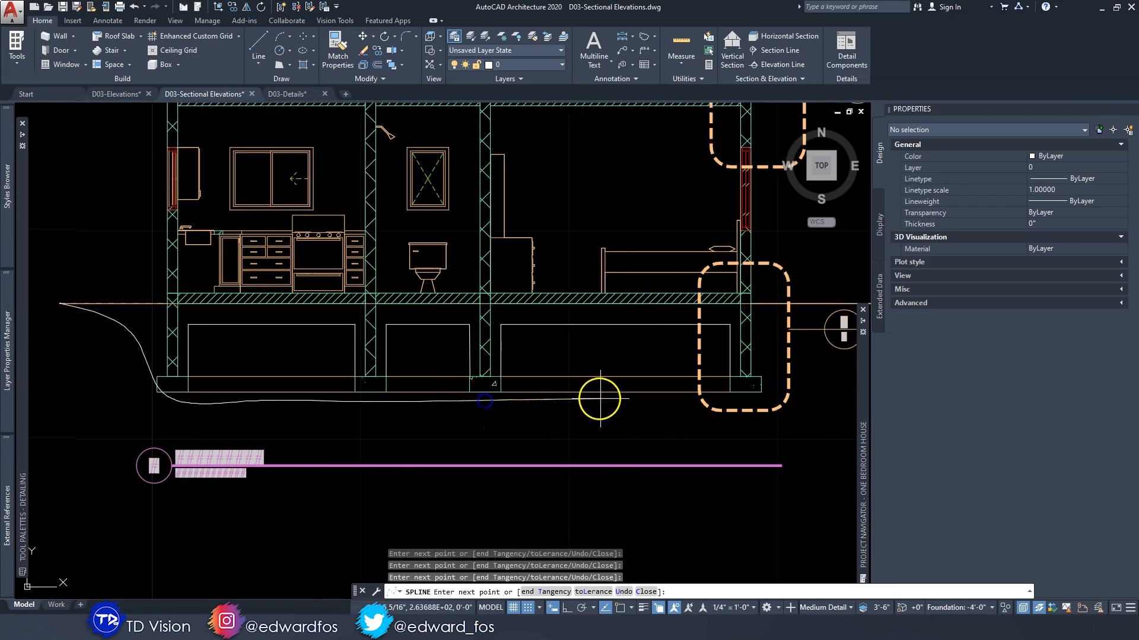
middle_drag(693, 391, 597, 402)
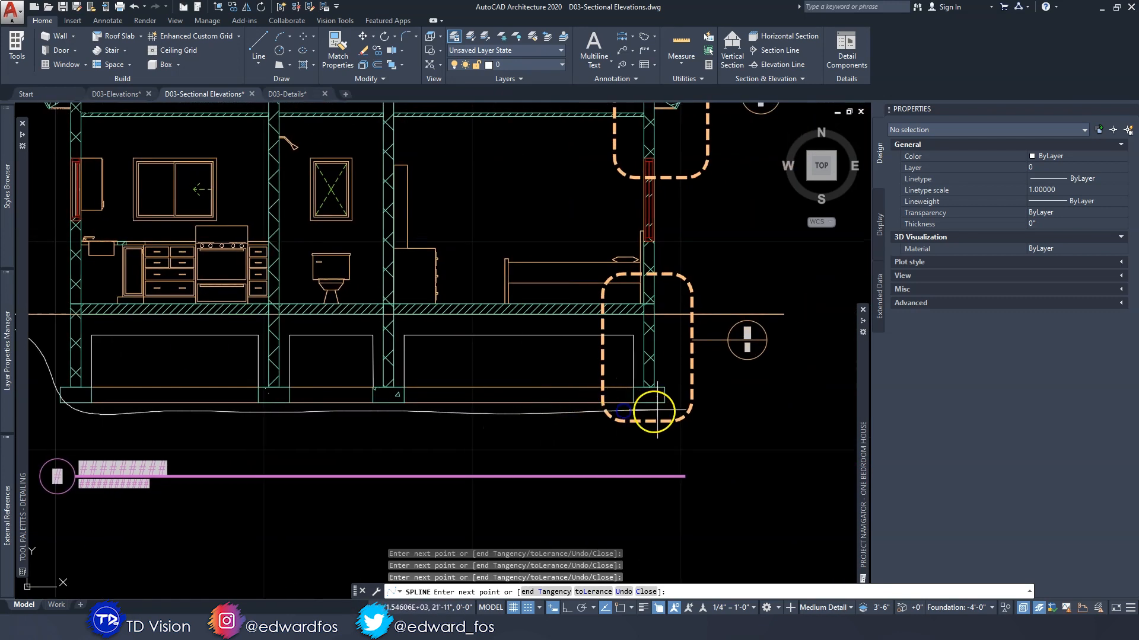
key(F3)
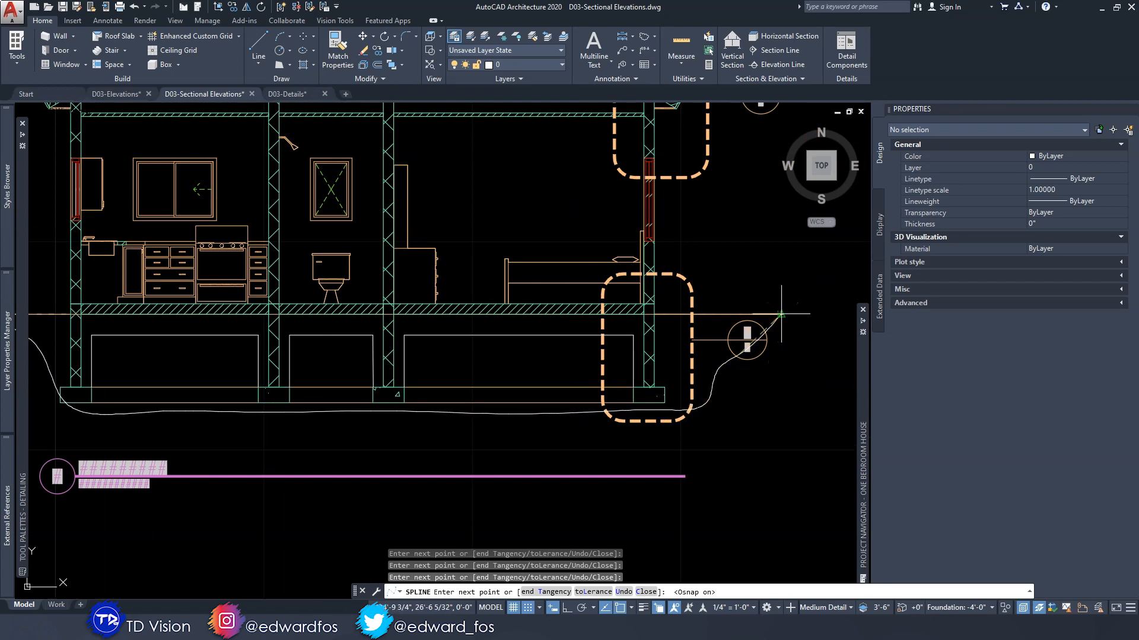
middle_drag(783, 314, 739, 325)
click(740, 325)
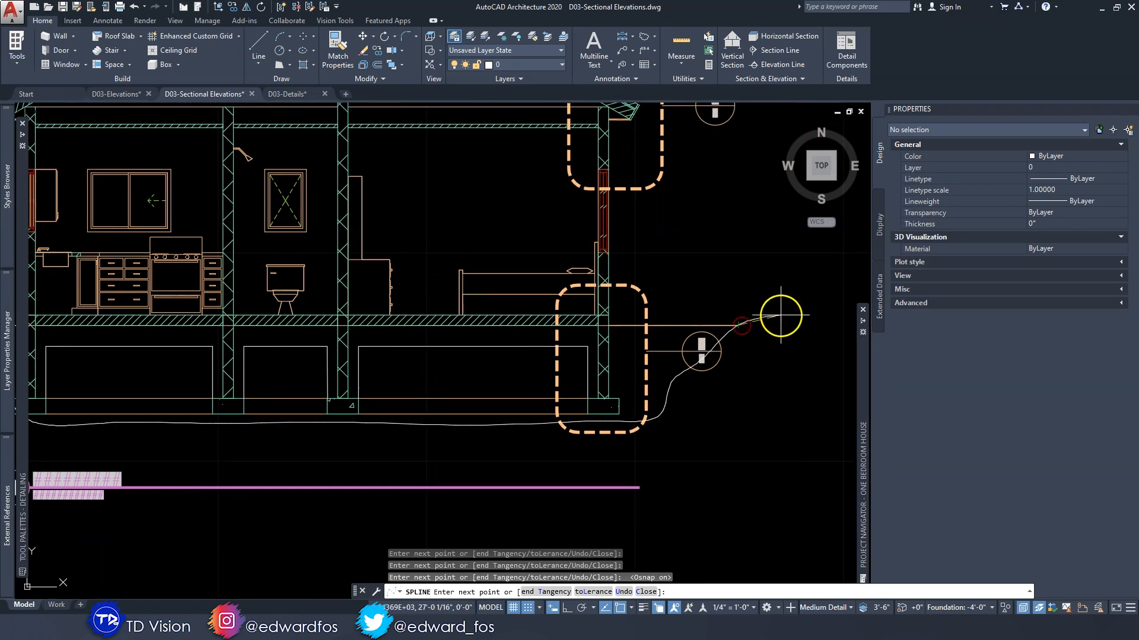
key(Return)
scroll(761, 325, down, 2)
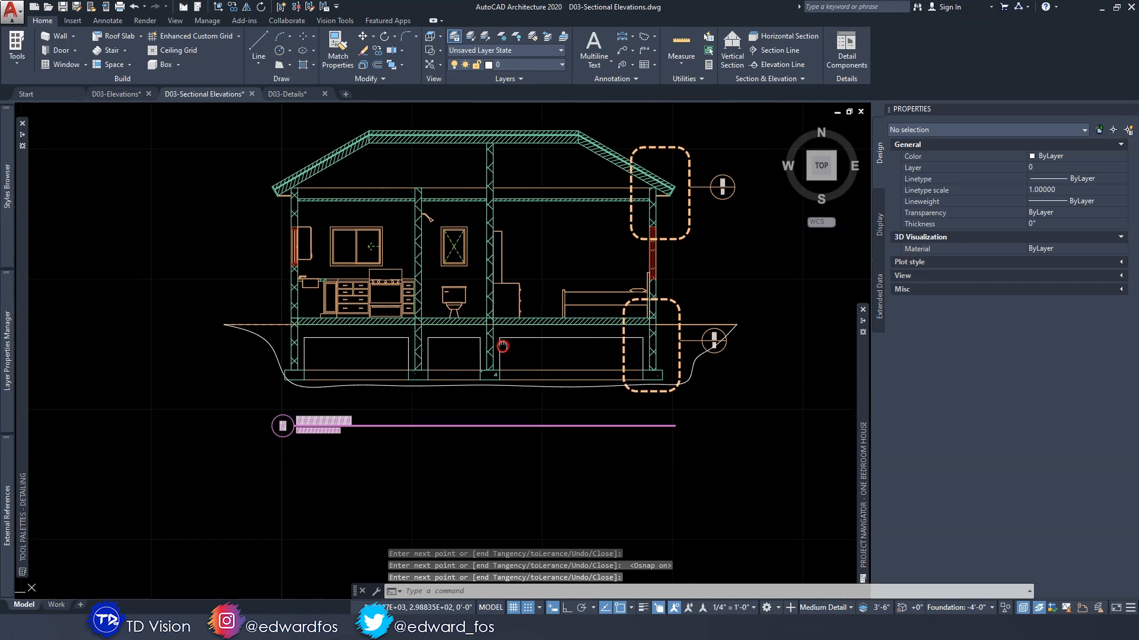
scroll(504, 345, up, 2)
scroll(502, 345, down, 2)
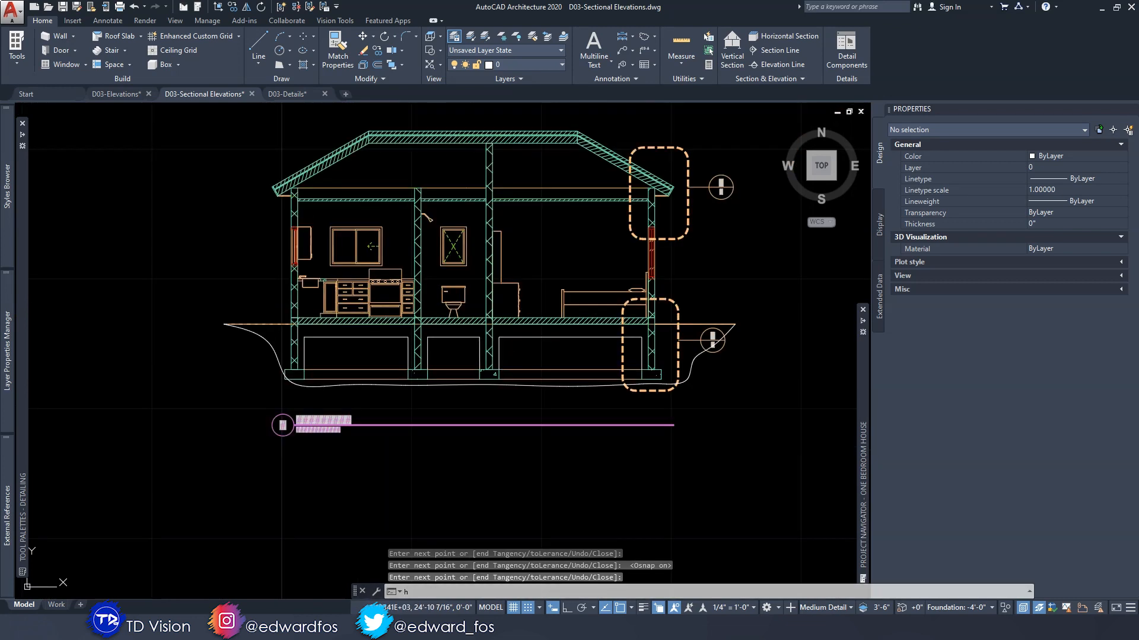
Start a hatch with the GRAVEL pattern at scale 8 and fill the area between the kitchen floor slab and the polyline below it
text(h)
key(Return)
scroll(364, 359, up, 2)
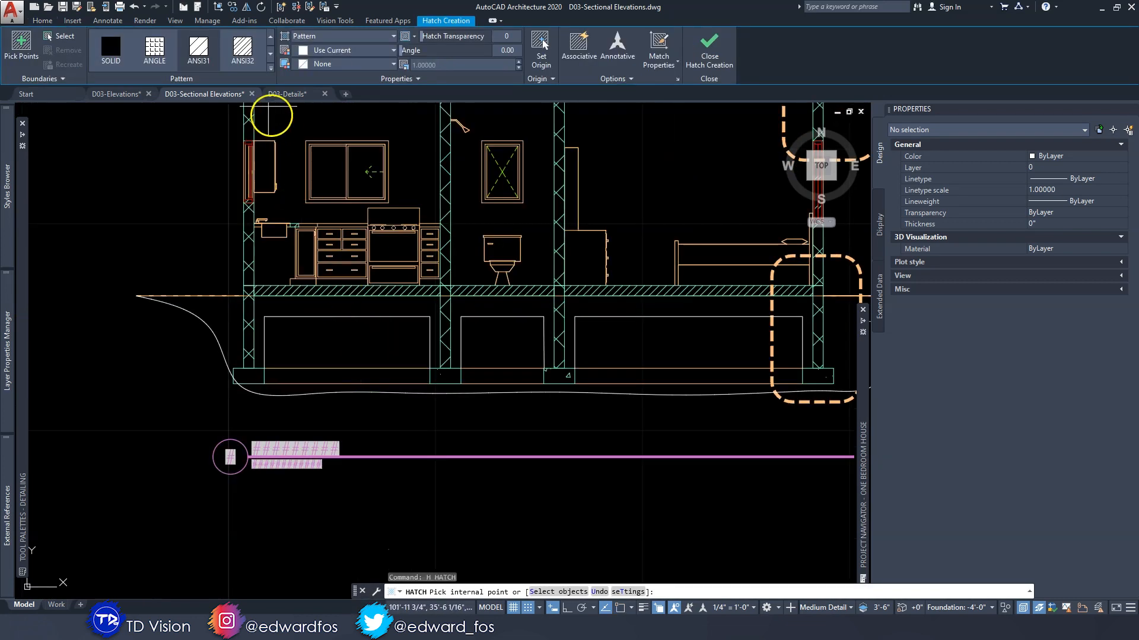
scroll(224, 51, down, 6)
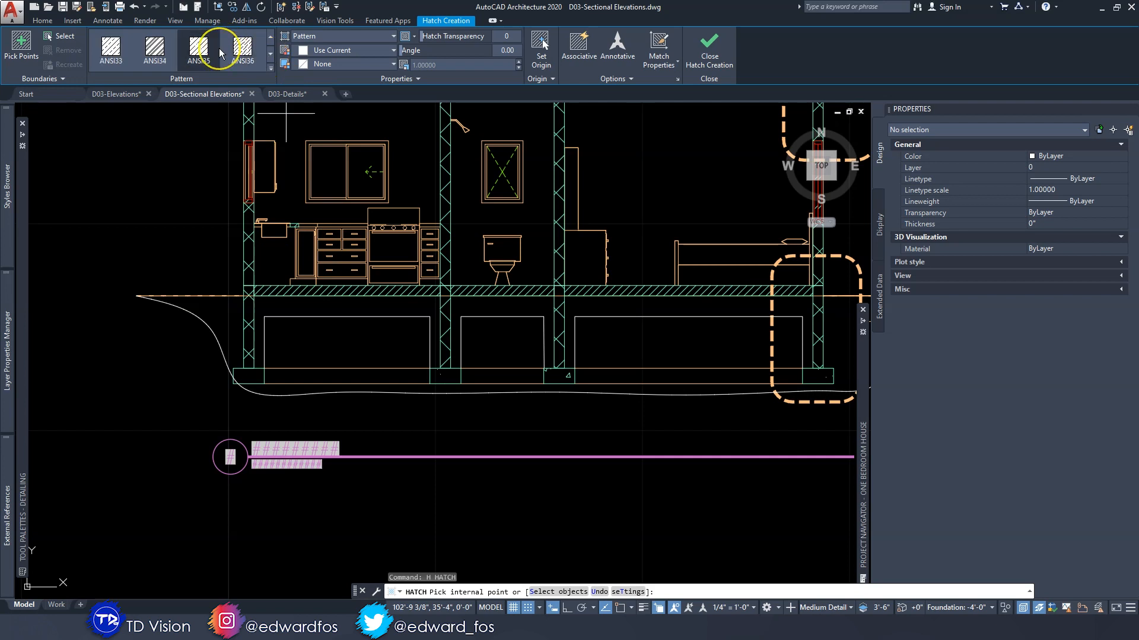
scroll(219, 53, down, 4)
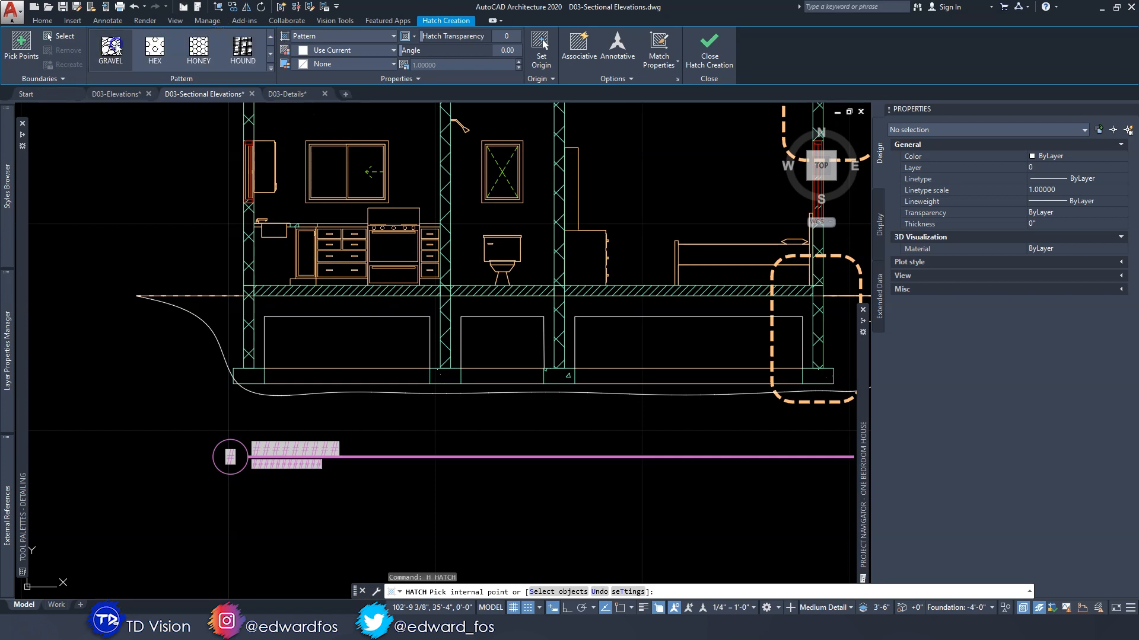
click(460, 66)
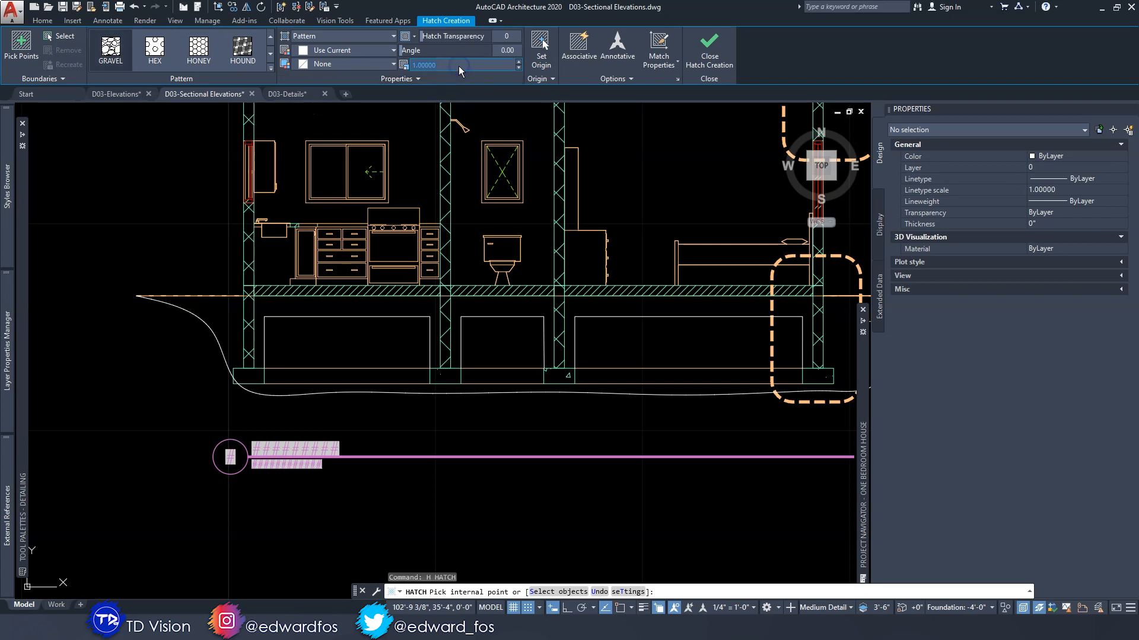
text(8)
click(358, 279)
click(342, 307)
Fill the bordered areas below the bathroom and bedroom slabs with the same gravel hatch and finish the hatch
scroll(386, 326, up, 2)
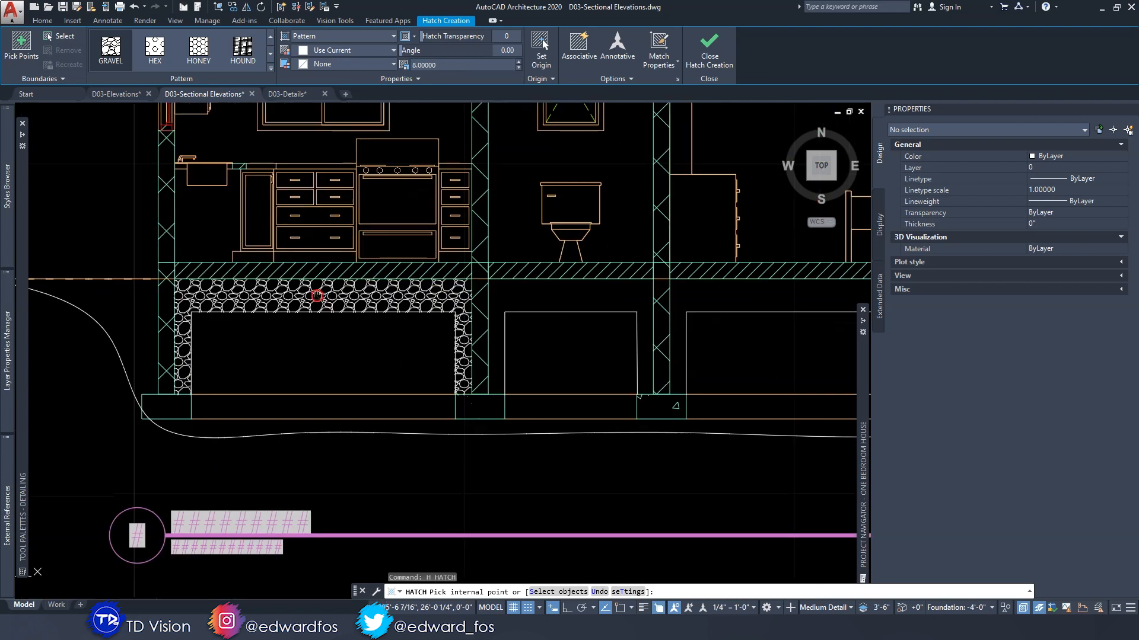
click(490, 297)
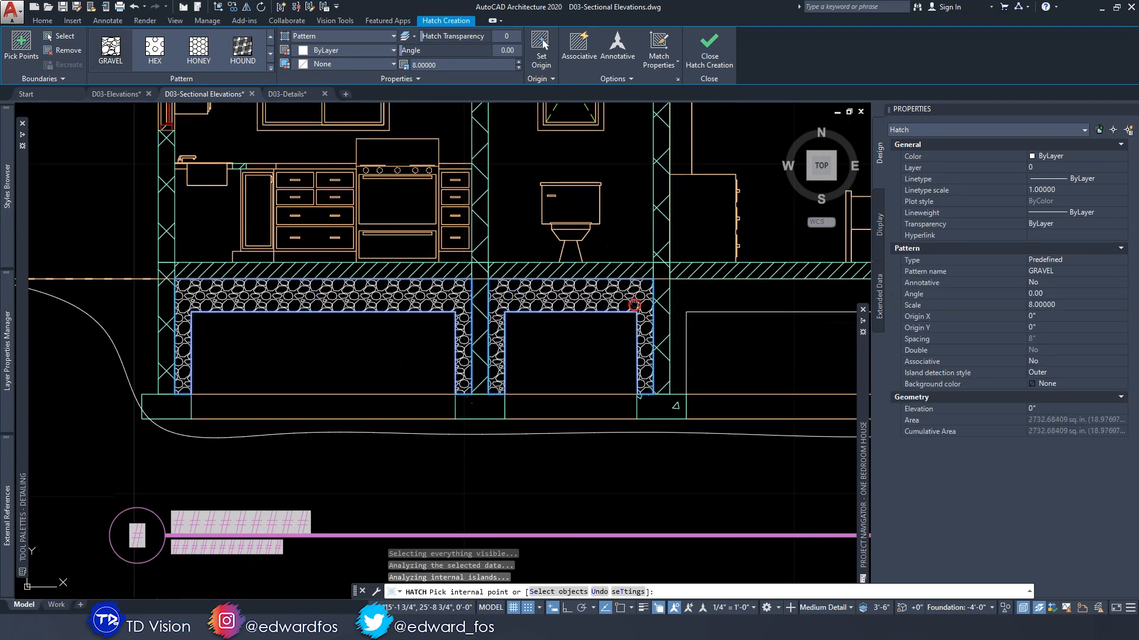
middle_drag(712, 297, 341, 295)
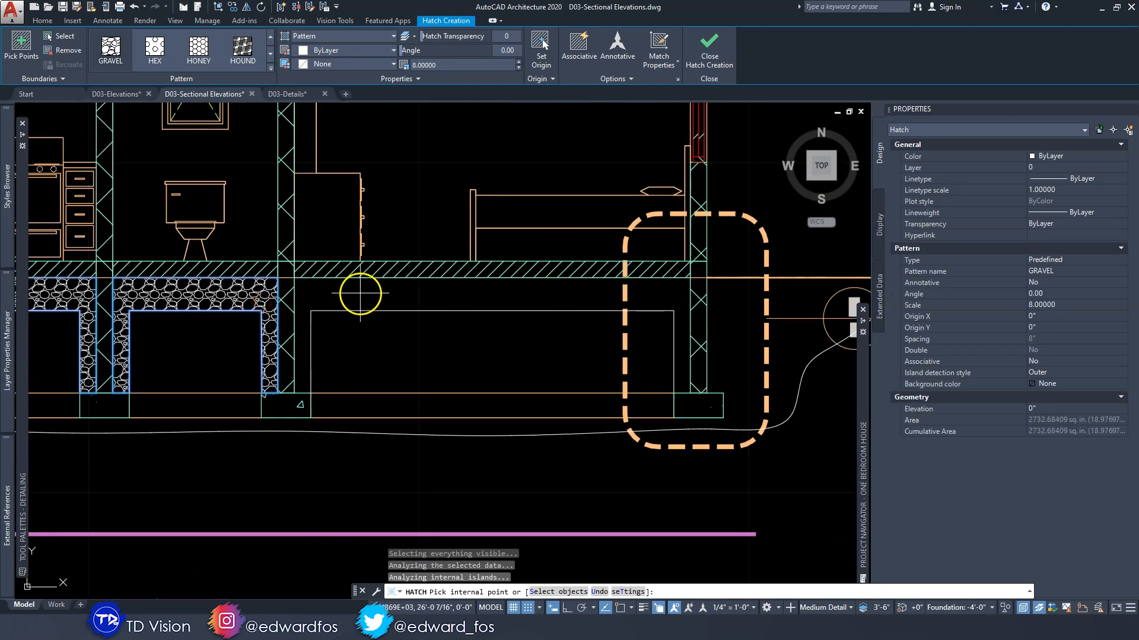
click(401, 295)
scroll(404, 292, down, 2)
scroll(531, 305, up, 2)
click(577, 288)
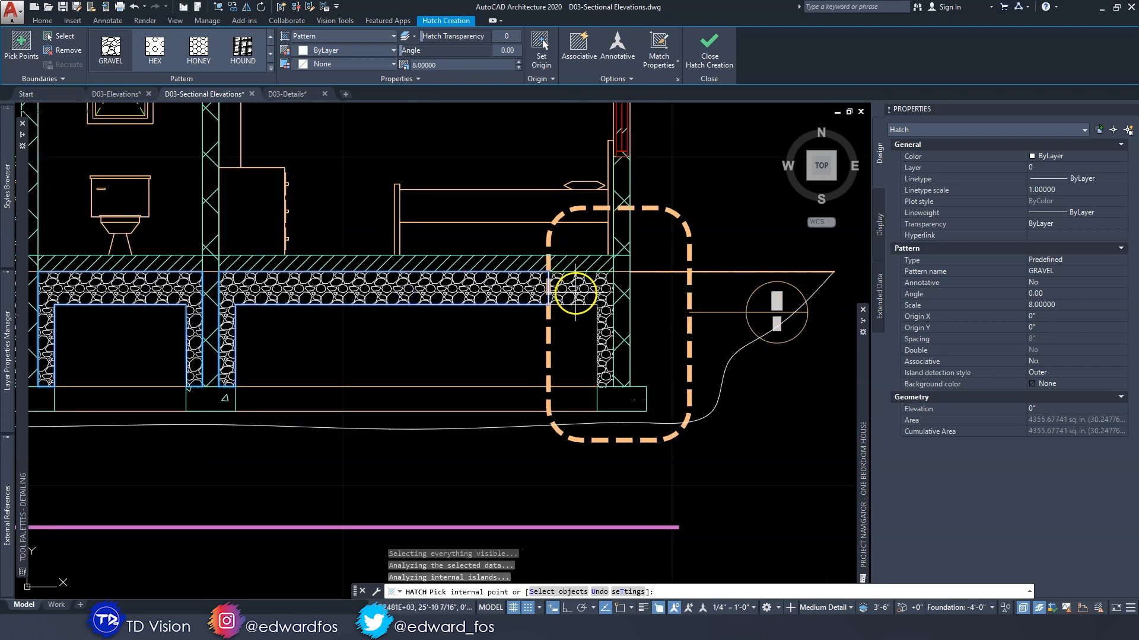
scroll(574, 289, down, 2)
key(Return)
middle_drag(328, 316, 486, 306)
scroll(248, 295, up, 2)
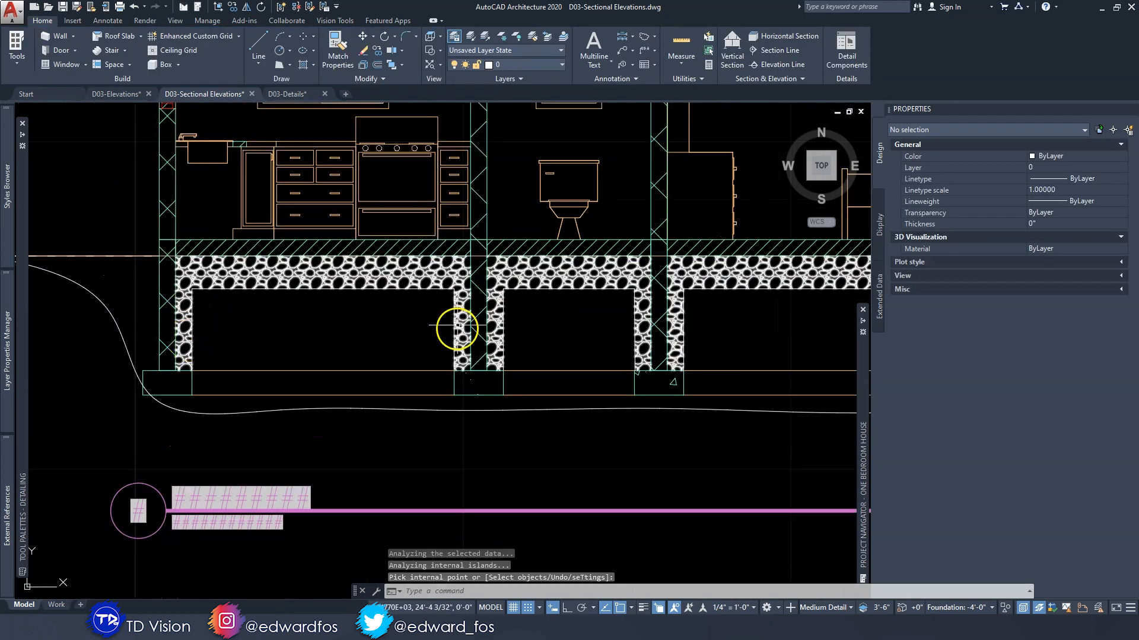
Start an EARTH hatch at scale 15 and angle 45, filling the ground outside the kitchen wall and the areas enclosed below the kitchen
middle_drag(433, 325, 486, 317)
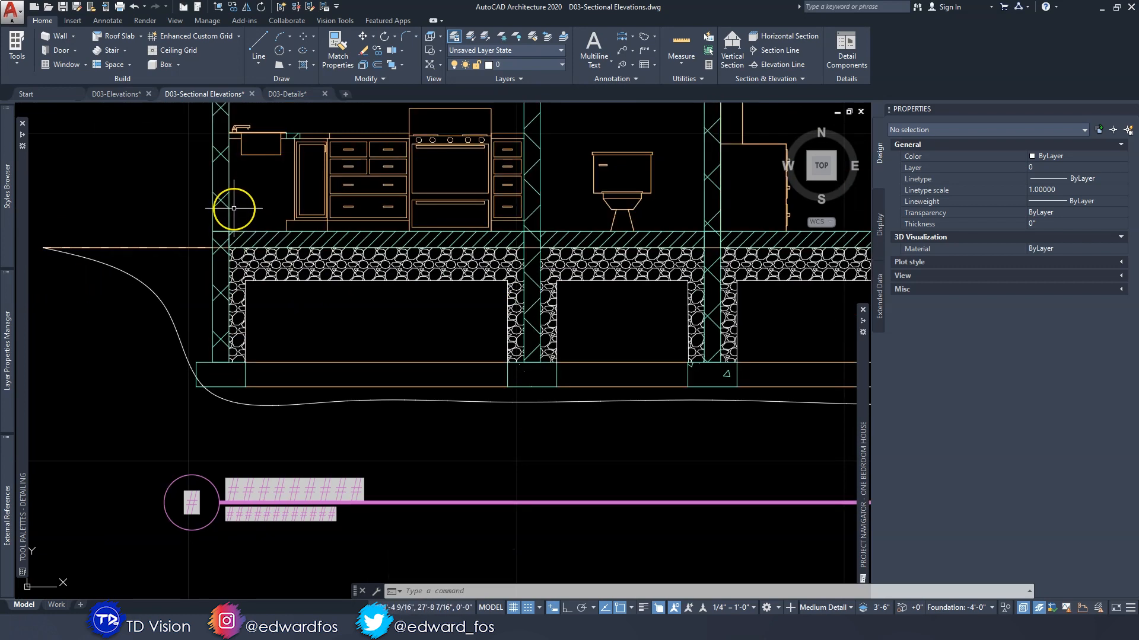
text(h)
key(Return)
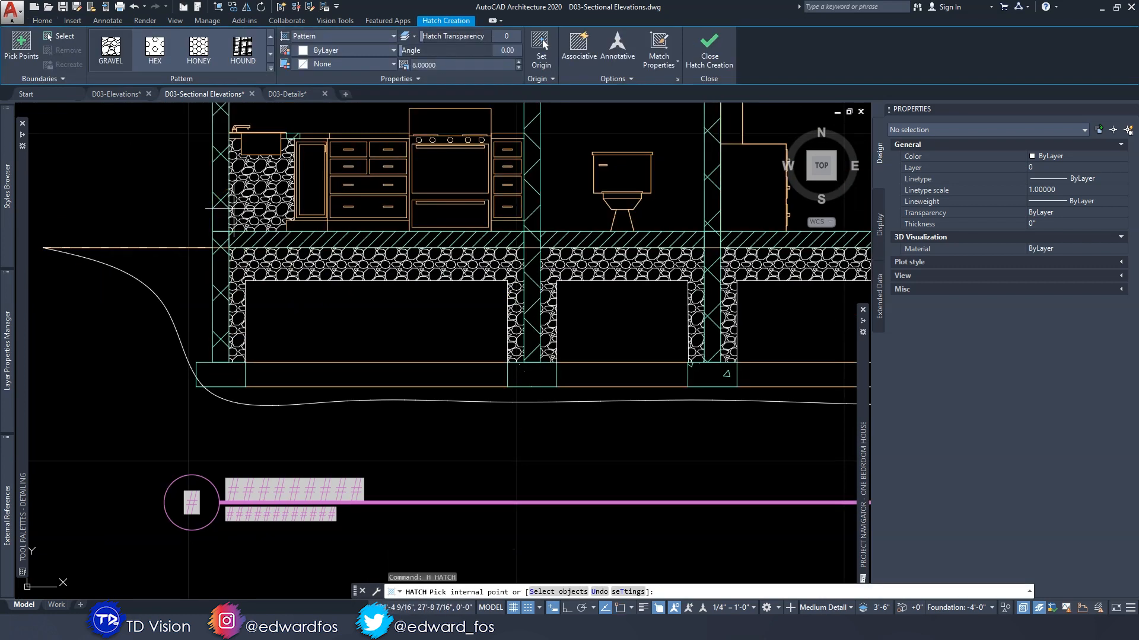
scroll(203, 51, down, 5)
scroll(215, 67, up, 1)
scroll(215, 67, up, 2)
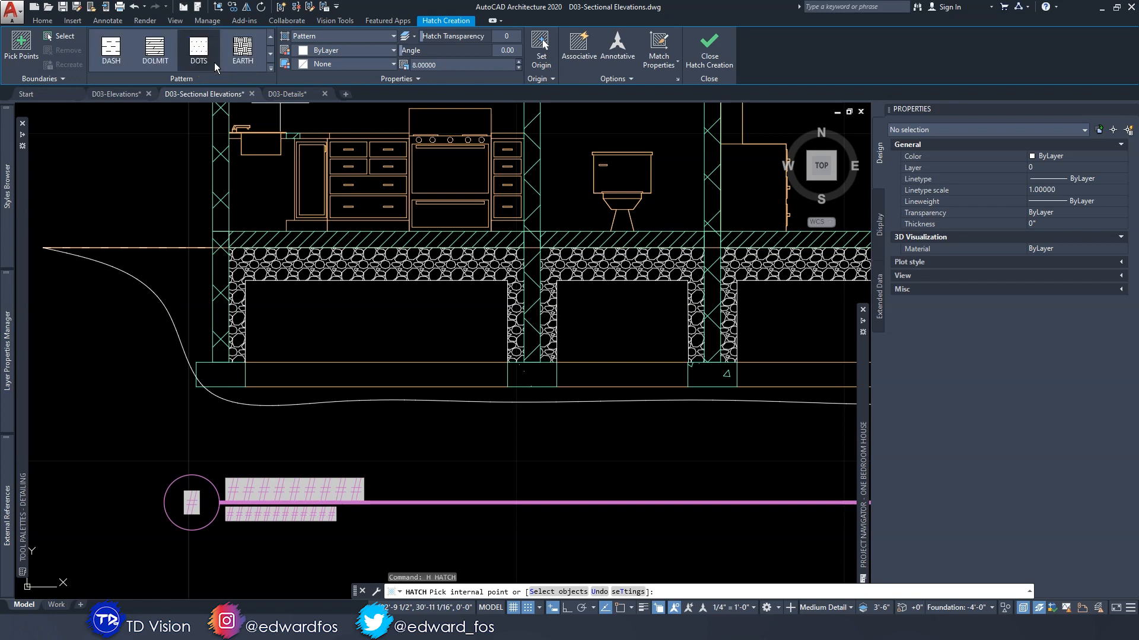
click(240, 52)
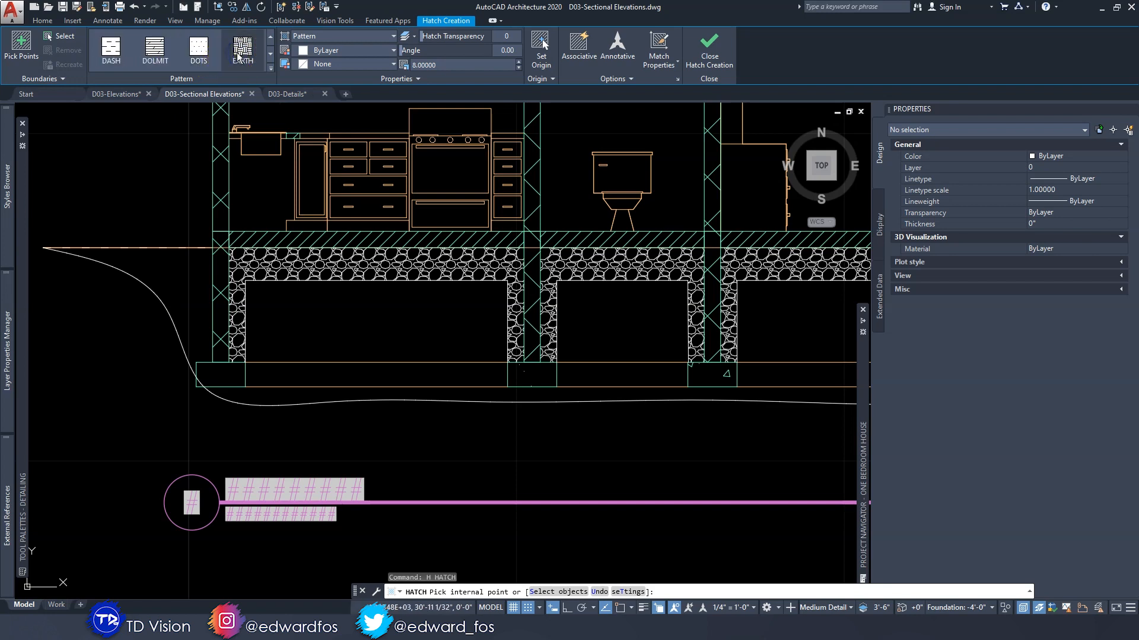
click(479, 66)
text(15)
click(508, 51)
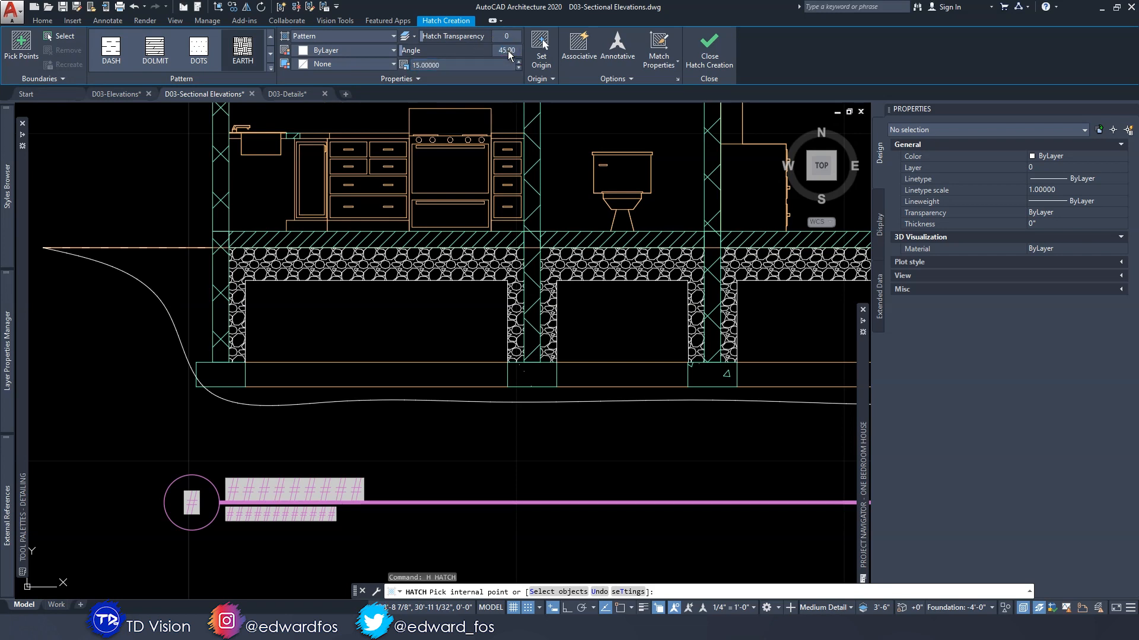
click(189, 283)
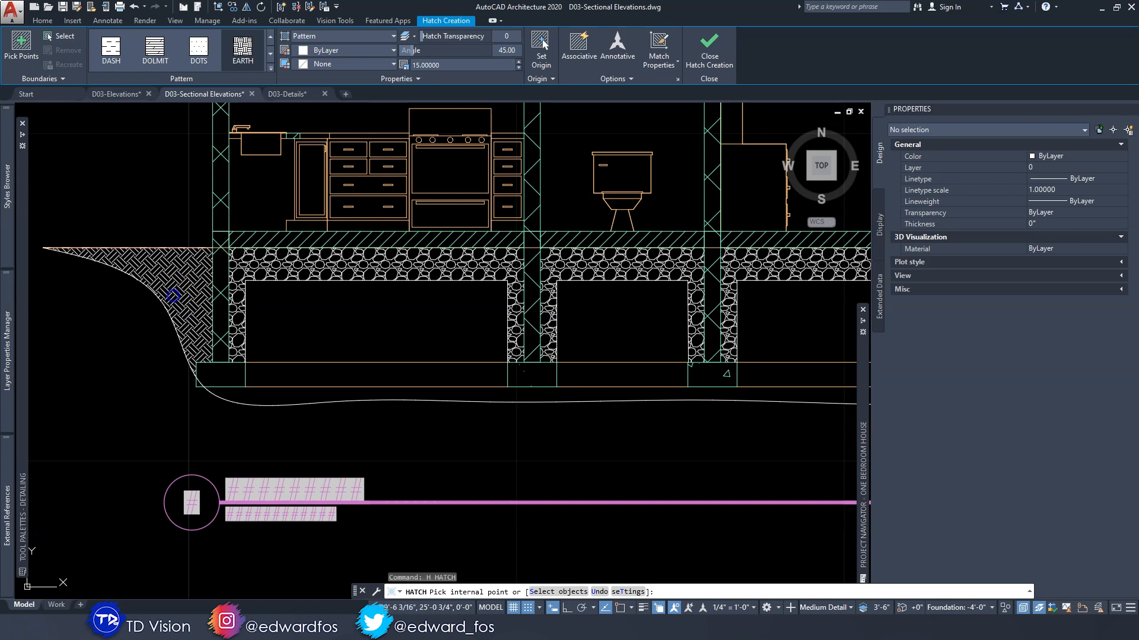
click(271, 341)
click(272, 372)
Extend the earth hatch beneath the footings, below the bathroom and bedroom, and outside the bedroom wall, and finish it
scroll(263, 393, down, 2)
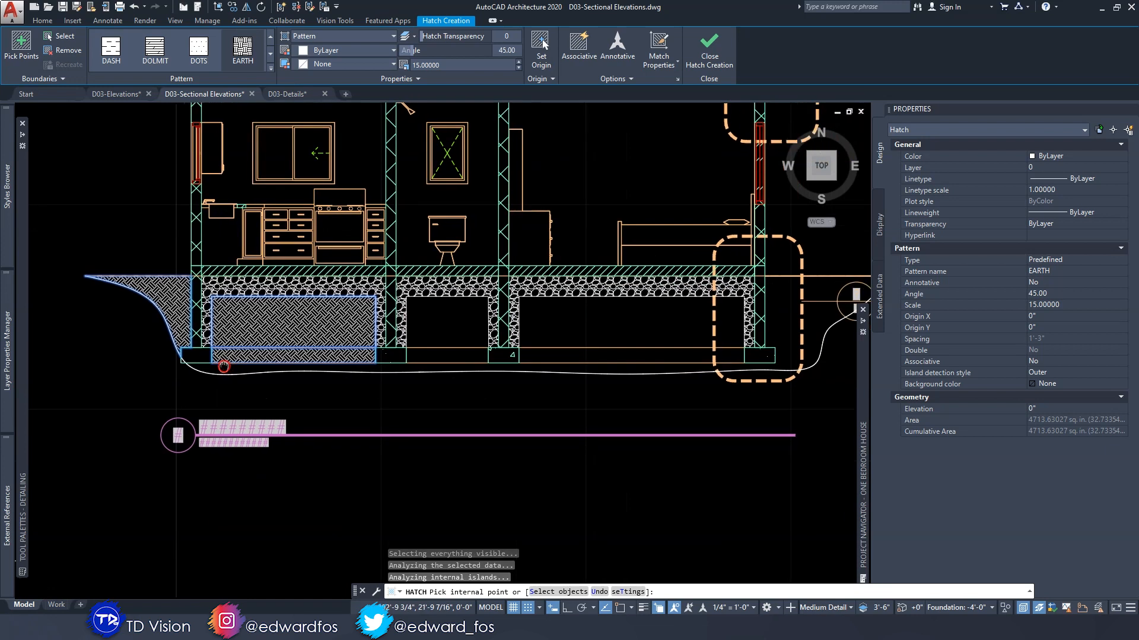
click(230, 370)
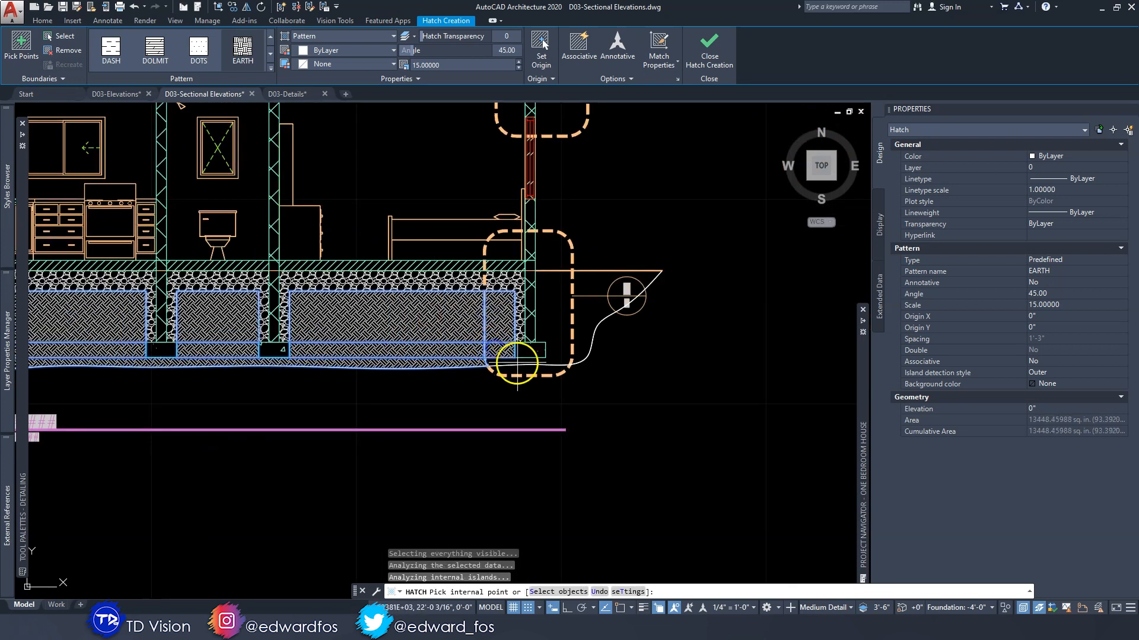
click(593, 319)
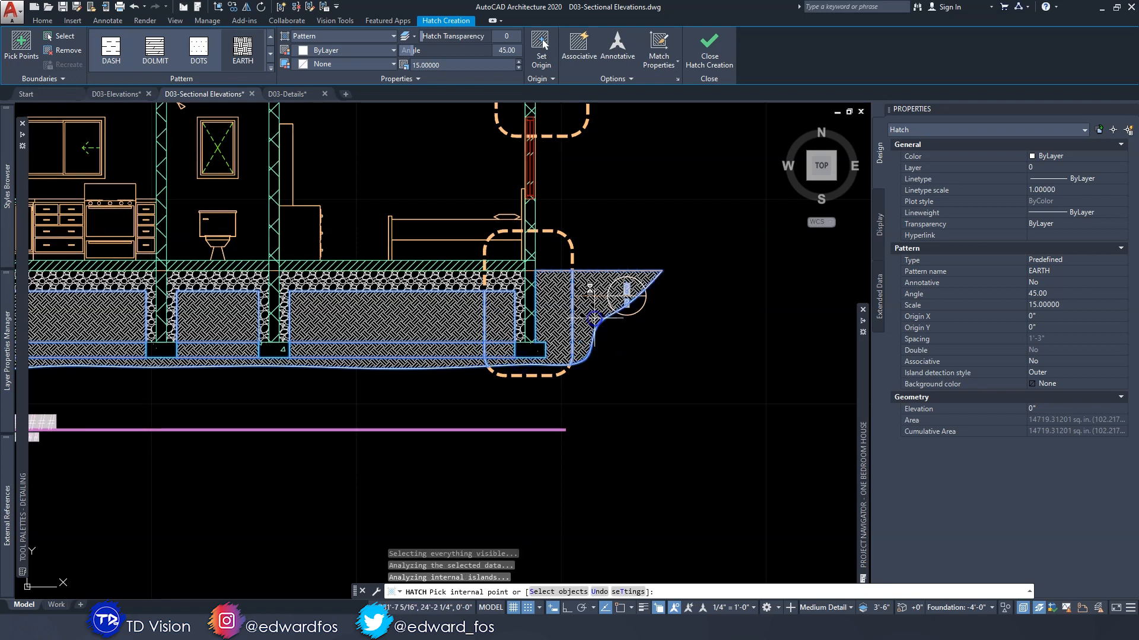
middle_drag(362, 327, 513, 300)
key(Return)
middle_drag(224, 348, 300, 357)
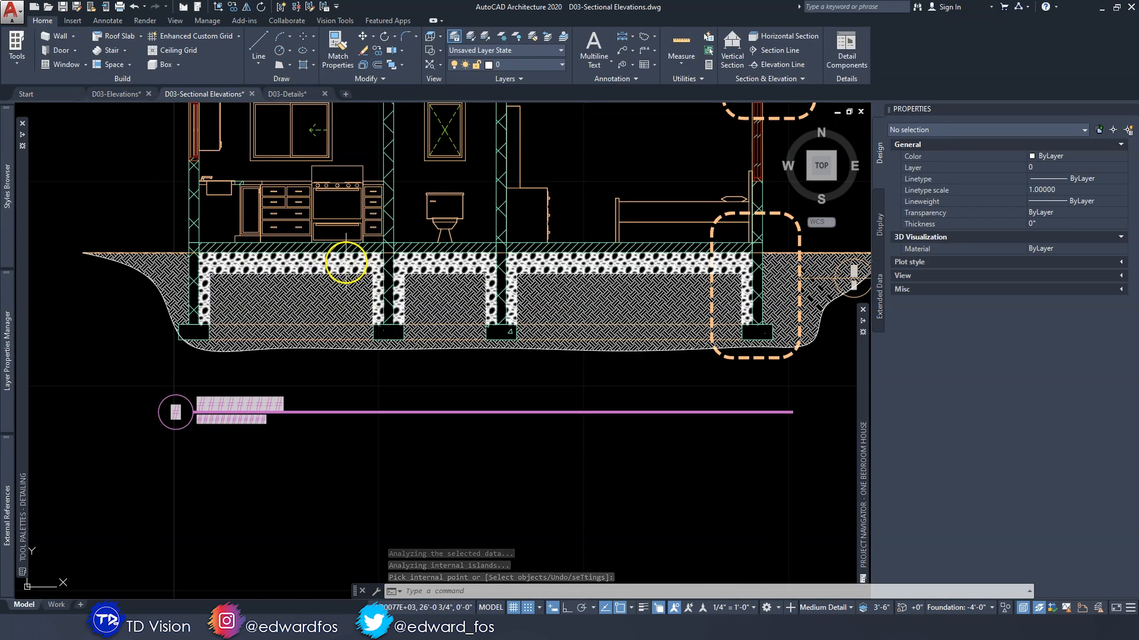
Delete the spline that outlines the underside of the earth hatch
scroll(295, 361, up, 6)
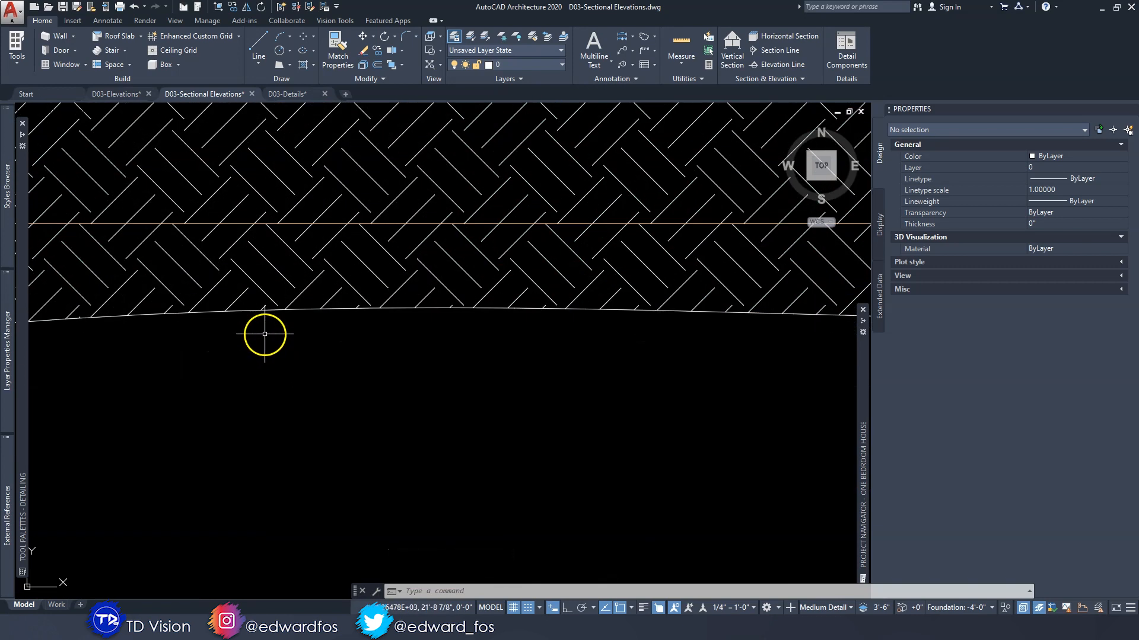
click(250, 310)
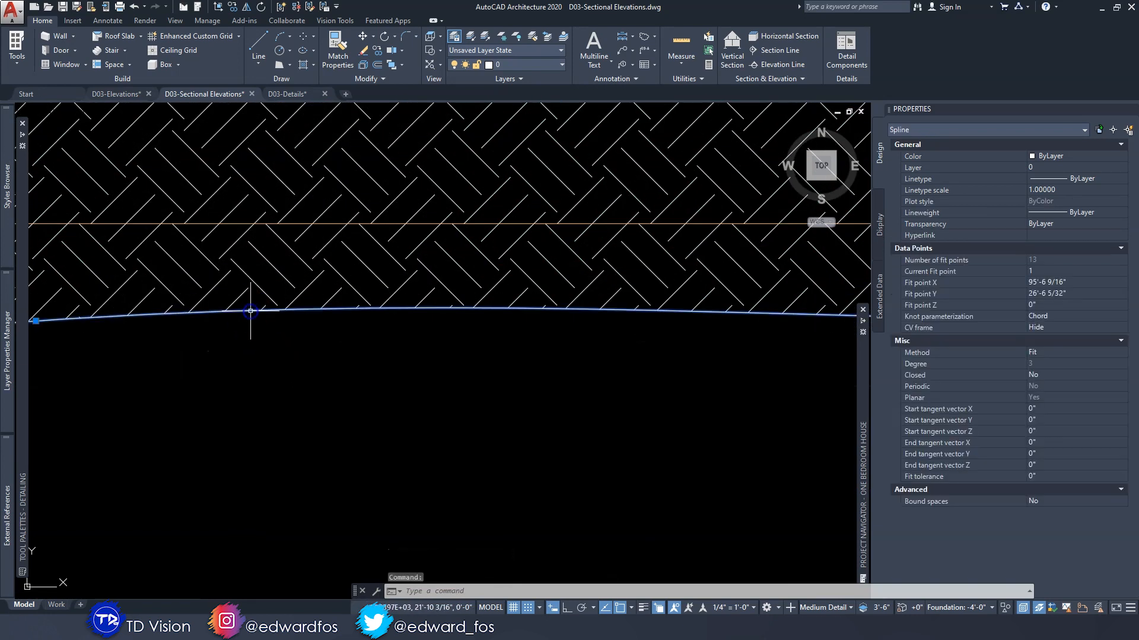
key(Delete)
scroll(278, 332, down, 5)
middle_drag(252, 377, 325, 371)
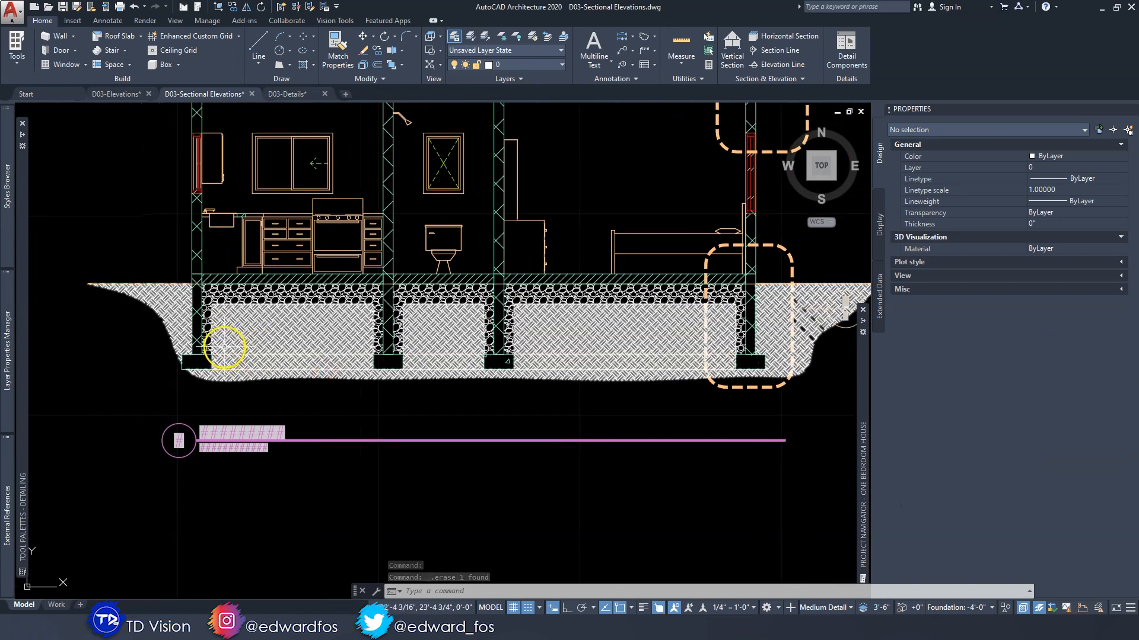
middle_drag(248, 334, 255, 332)
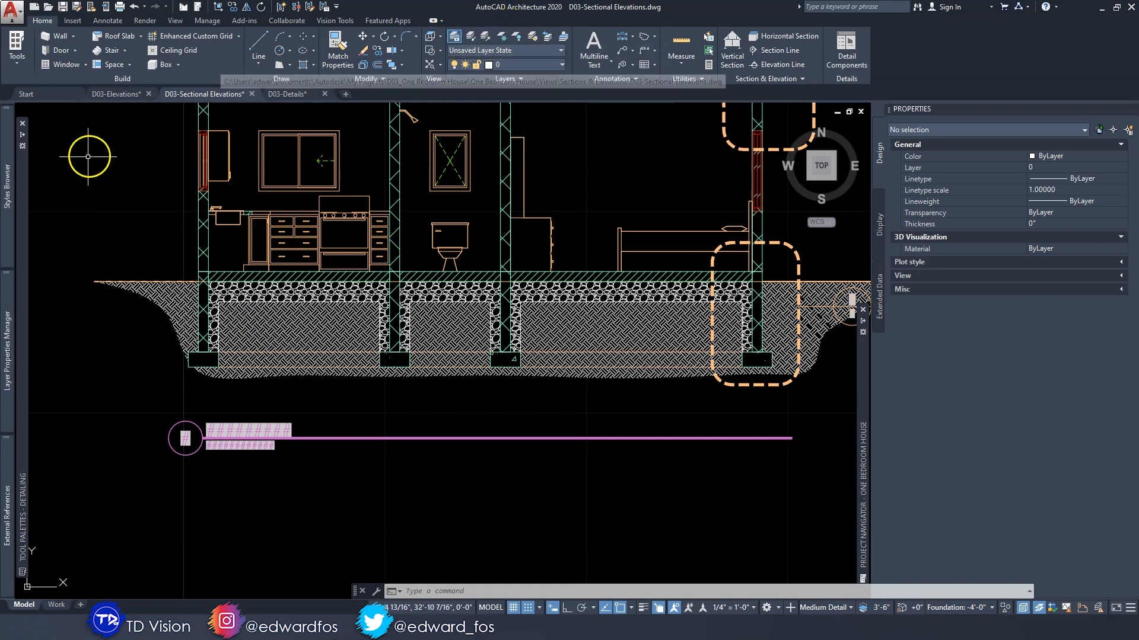
Create a new layer named Harching and give it the grey true color 173,173,173
mouse_move(7, 354)
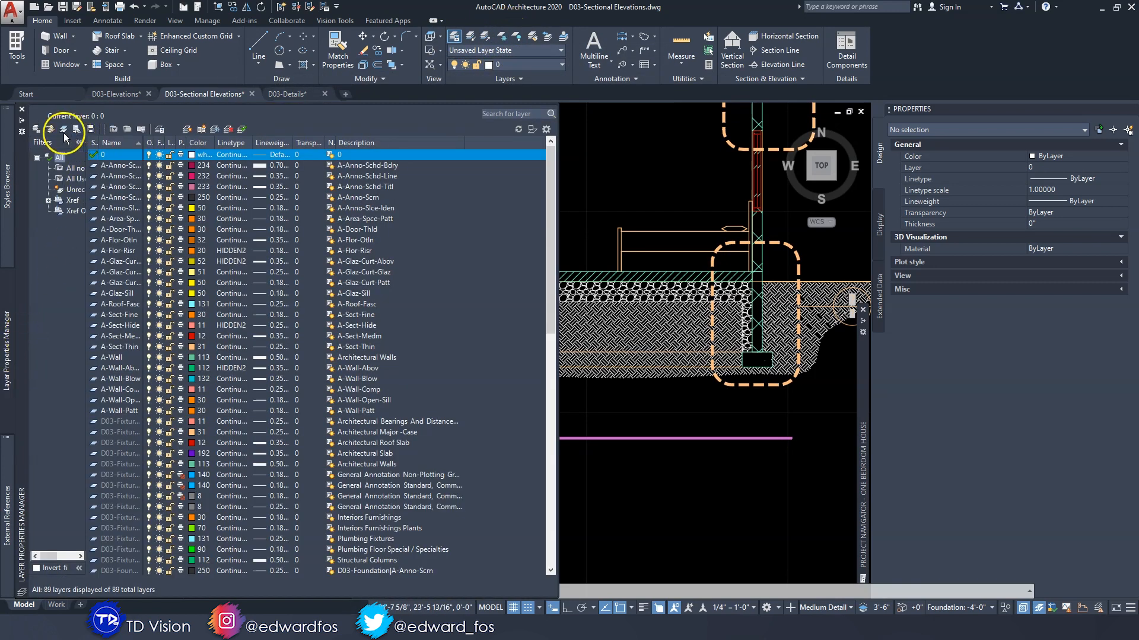
click(187, 131)
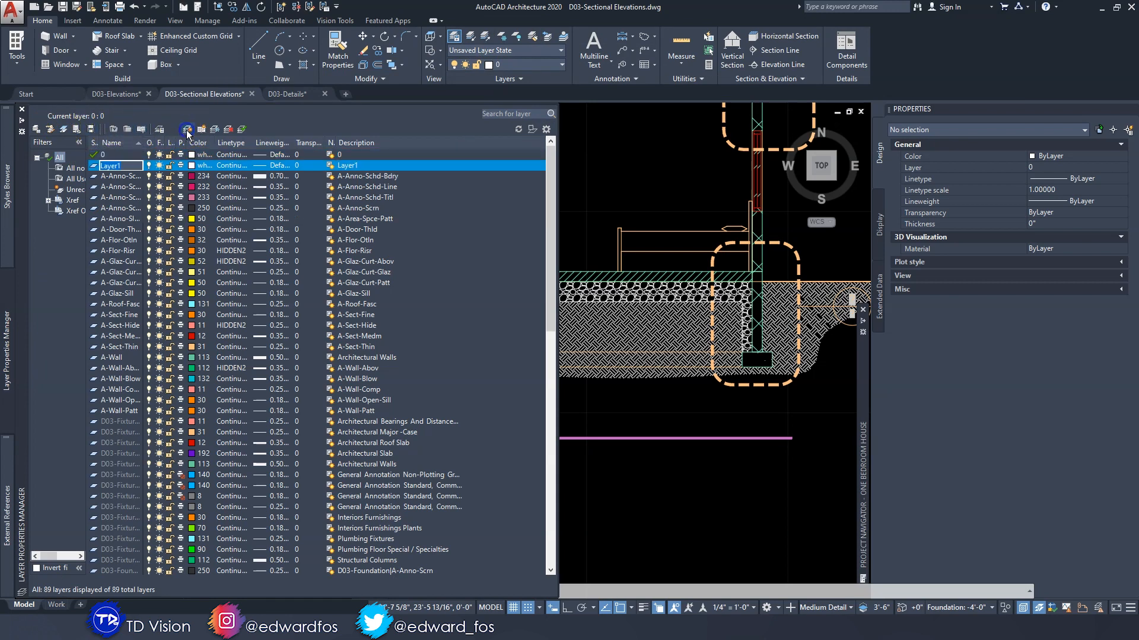
text(Harching)
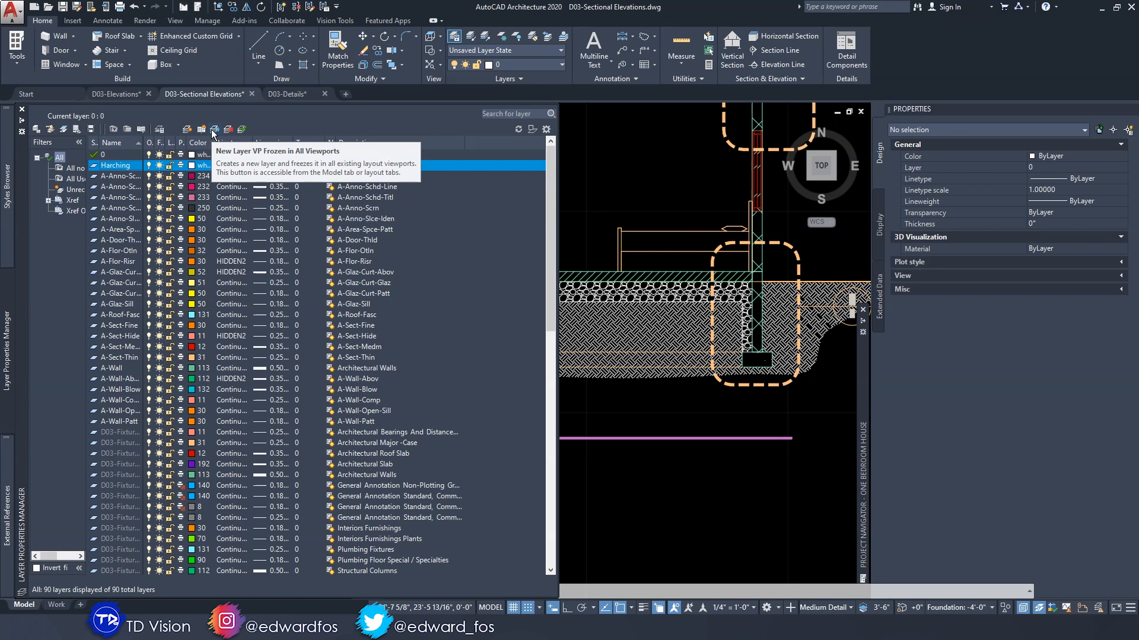
click(198, 157)
click(196, 166)
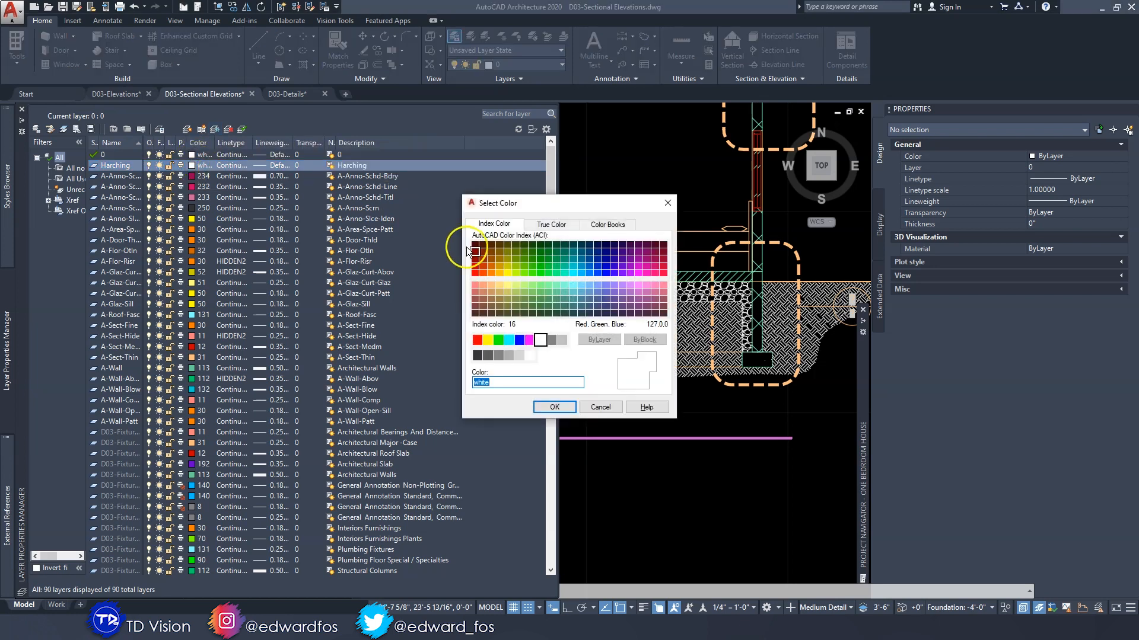
click(500, 355)
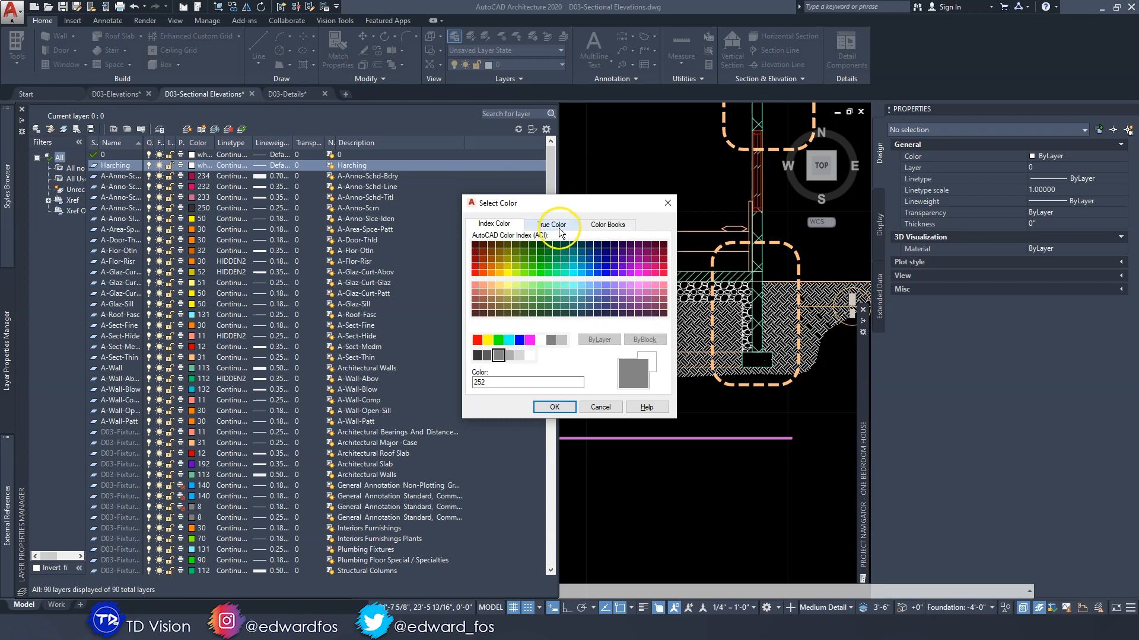
click(510, 357)
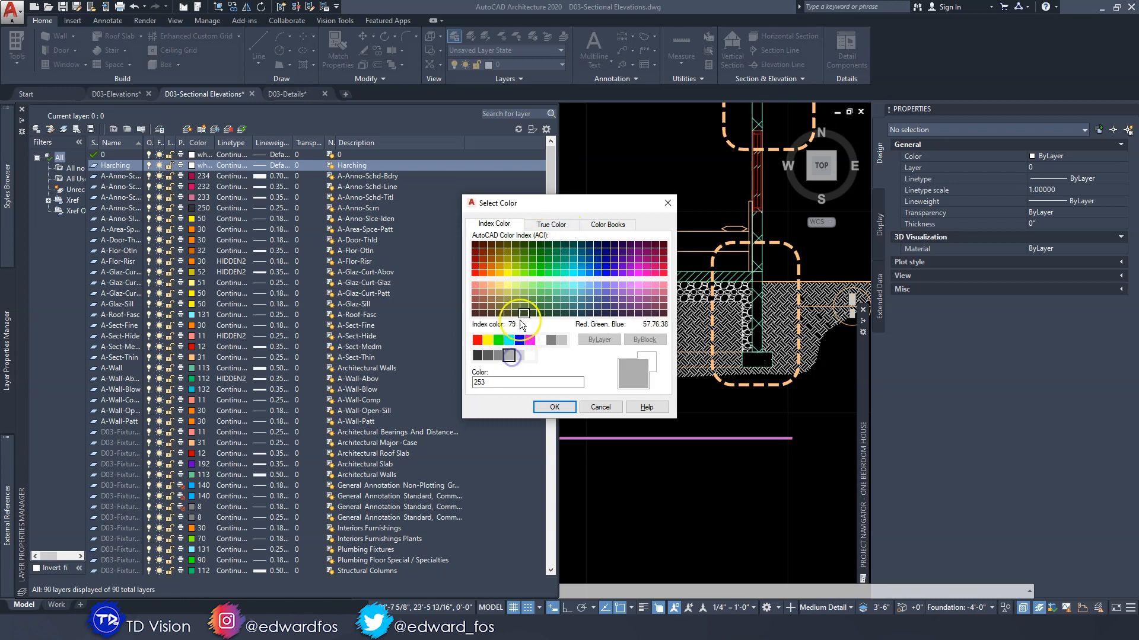
click(546, 226)
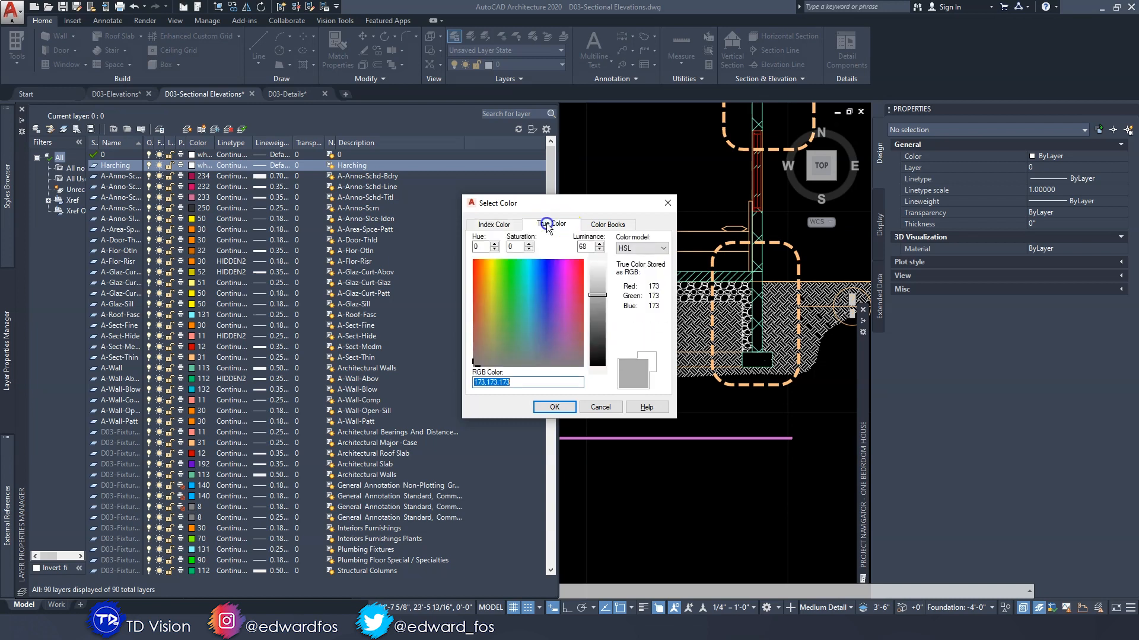
click(559, 408)
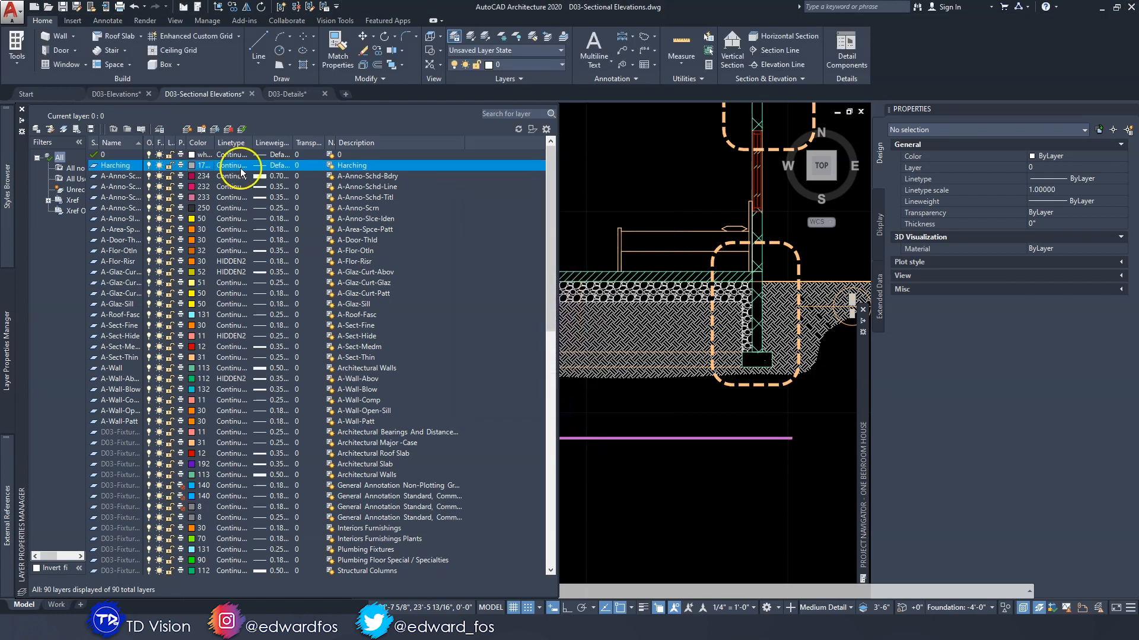
Set the lineweight of the Harching layer to 0.15 mm
click(278, 168)
scroll(528, 261, down, 1)
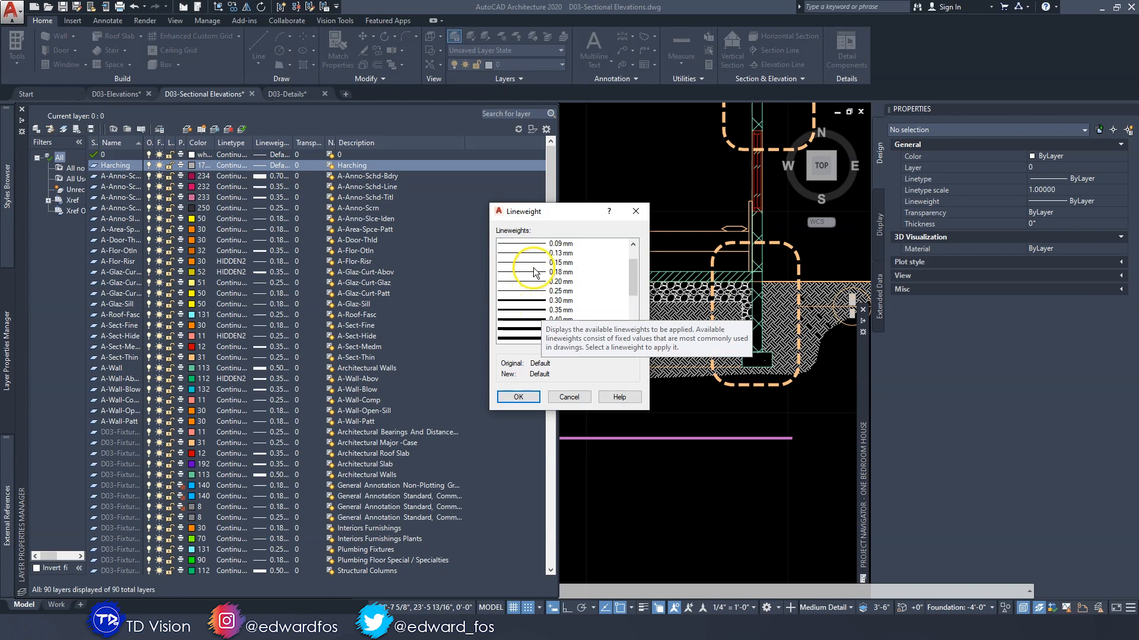
click(533, 264)
click(519, 398)
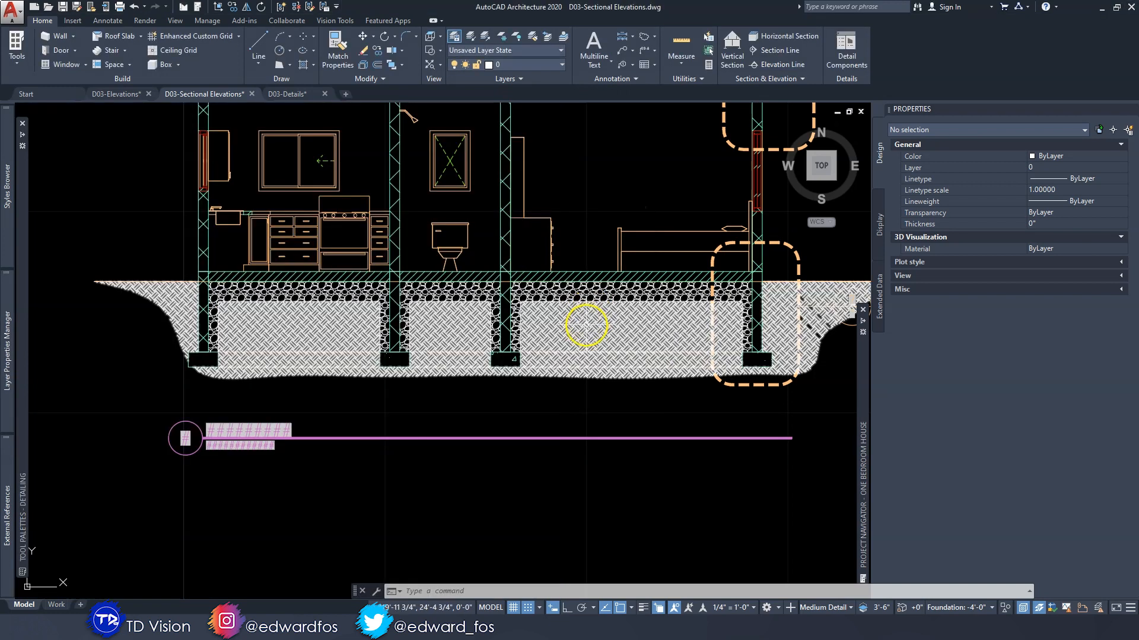
Move the gravel and earth hatches around the foundation onto the Harching layer and clear the selection
click(622, 372)
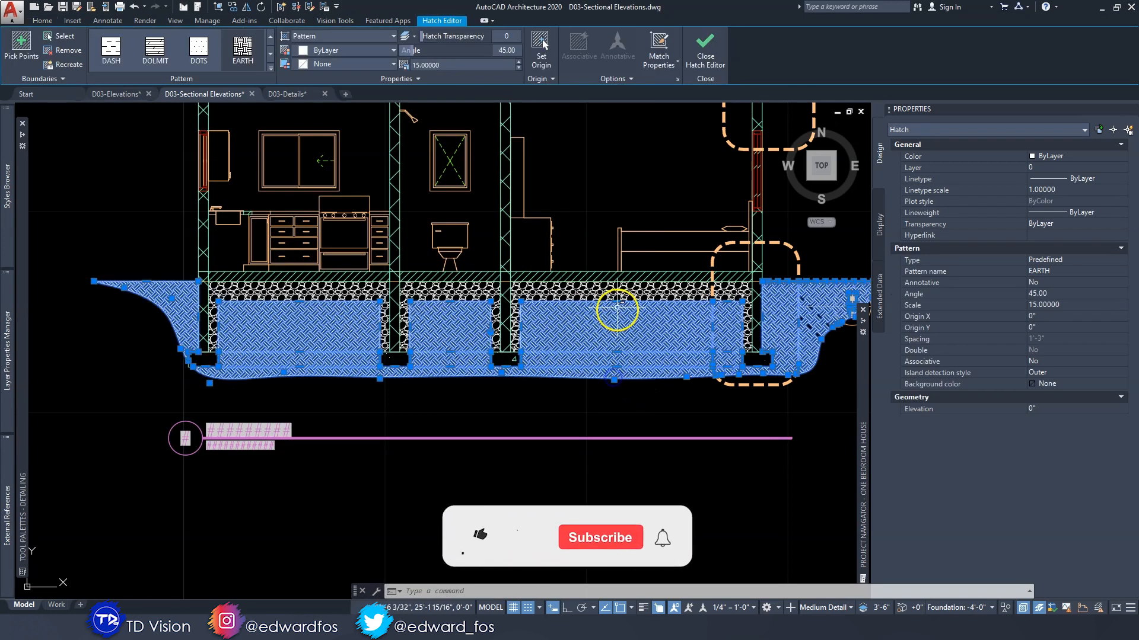
click(42, 20)
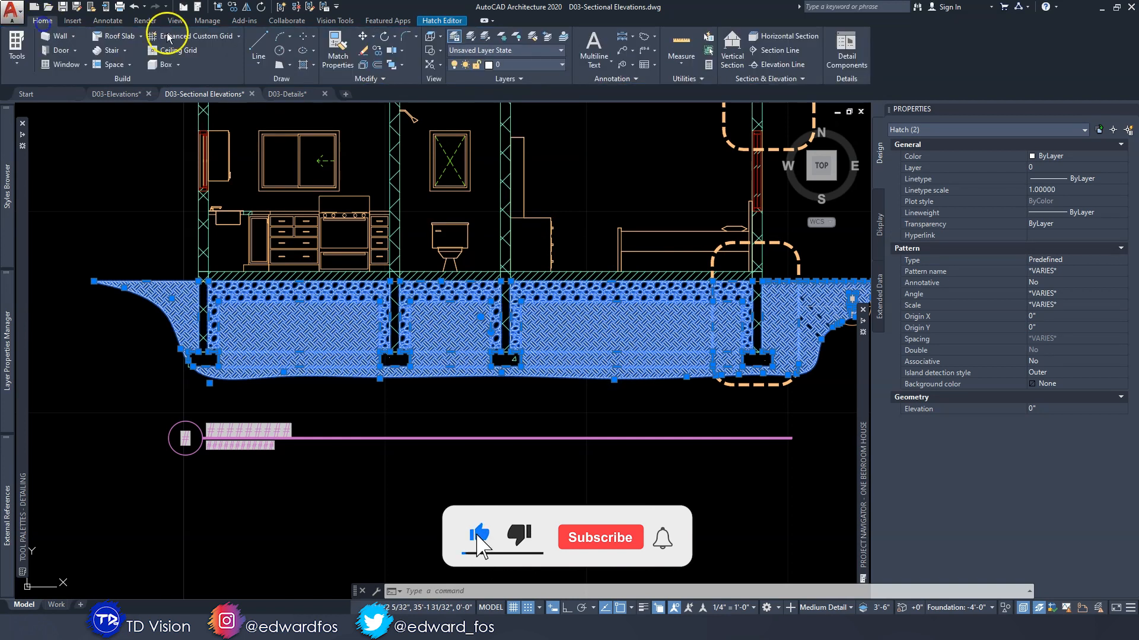
click(531, 64)
click(521, 449)
key(Escape)
key(Escape)
key(Escape)
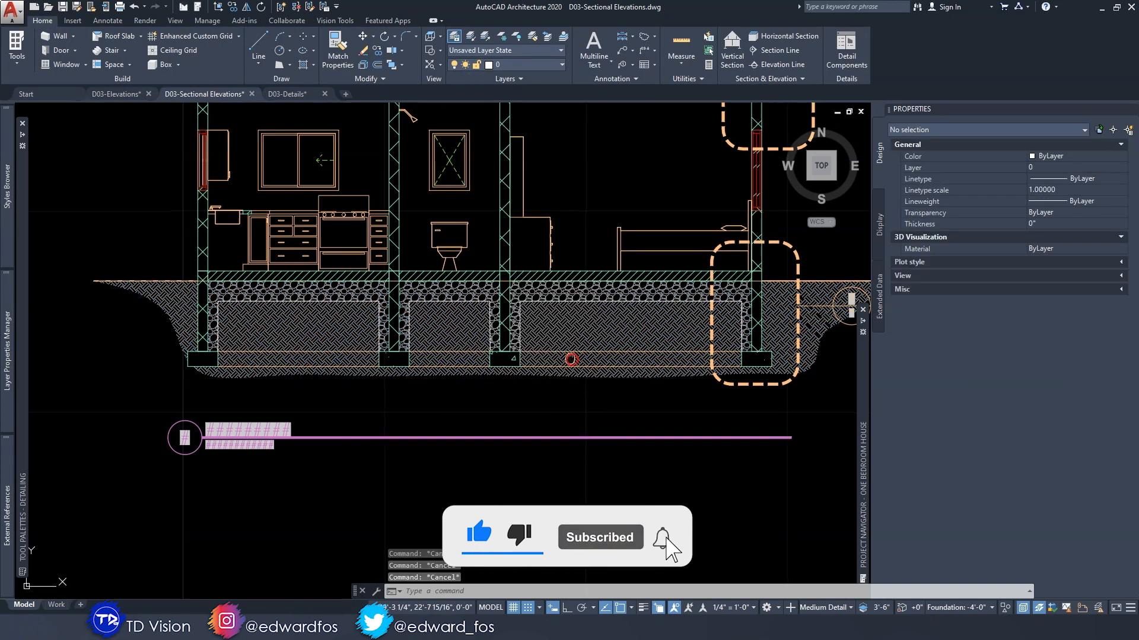
Examine the section's roof eaves, ceiling line and wall tops to check which structural parts still need detailing
middle_drag(569, 358, 547, 357)
scroll(504, 344, down, 2)
mouse_move(490, 325)
middle_down()
mouse_move(435, 319)
mouse_move(463, 318)
middle_up()
scroll(405, 288, up, 2)
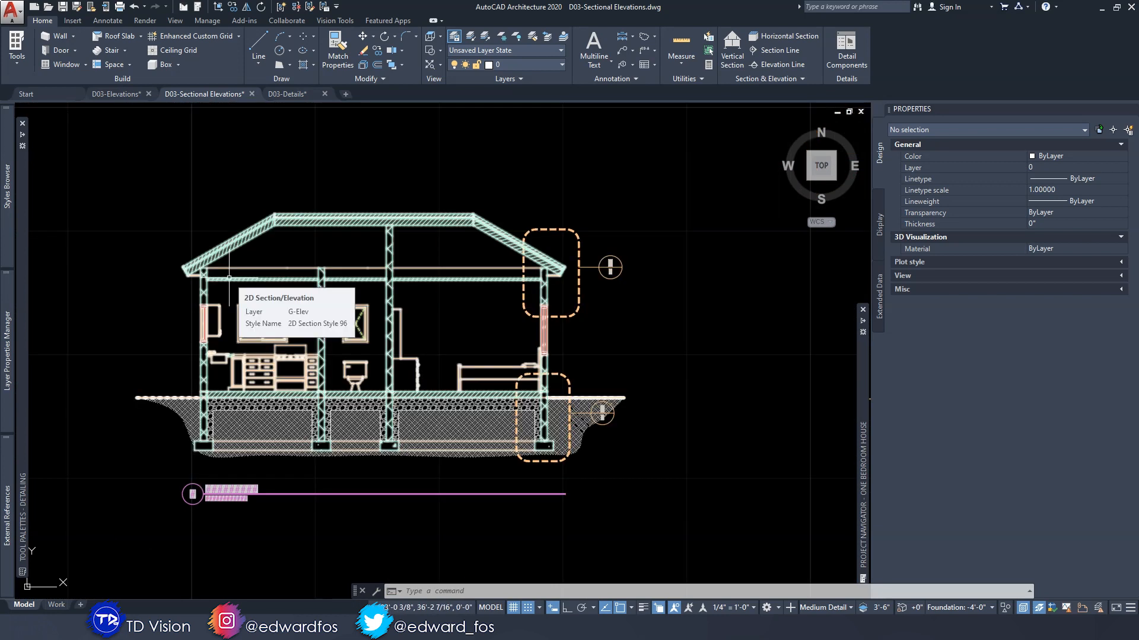
scroll(229, 278, up, 3)
scroll(229, 278, down, 1)
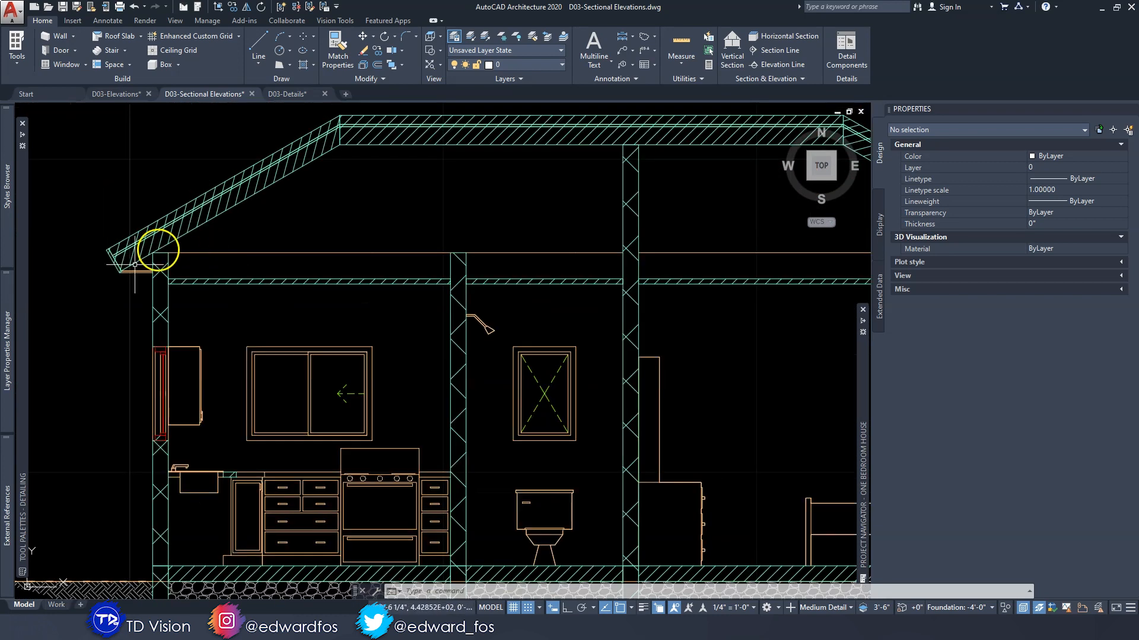
middle_drag(478, 300, 305, 318)
scroll(305, 318, down, 2)
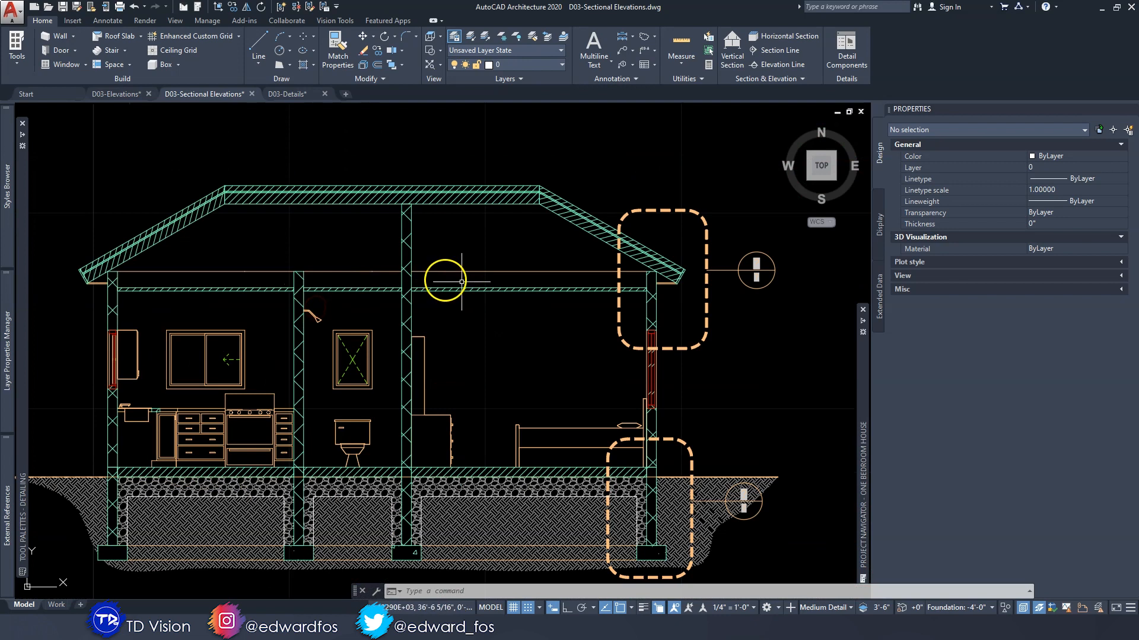
scroll(96, 319, up, 3)
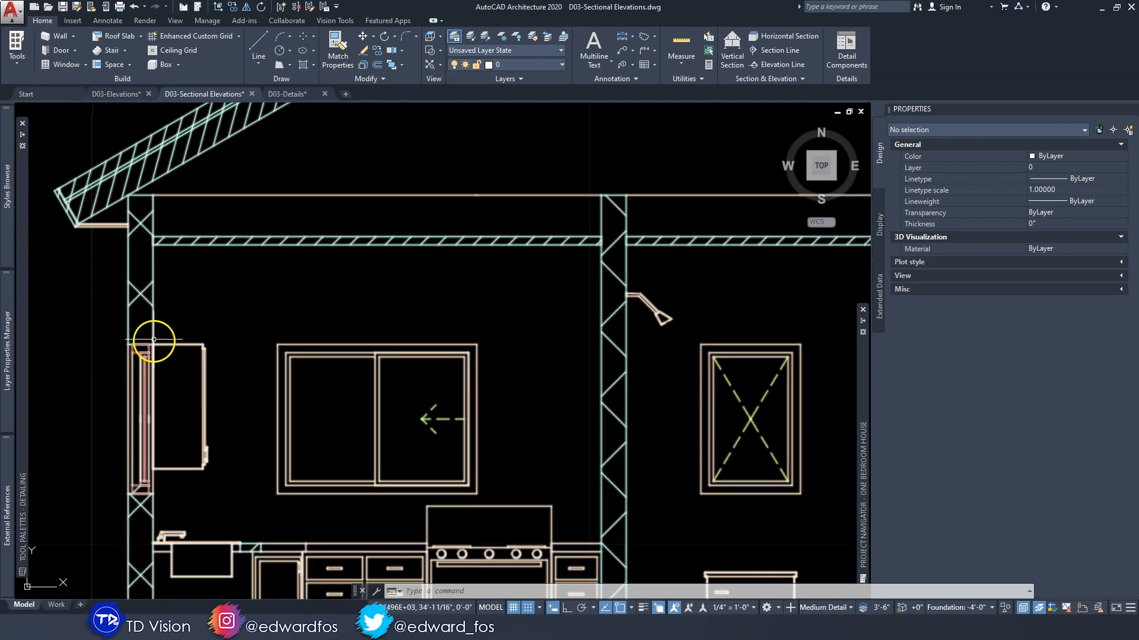
scroll(159, 335, down, 2)
scroll(376, 330, down, 2)
scroll(371, 348, up, 2)
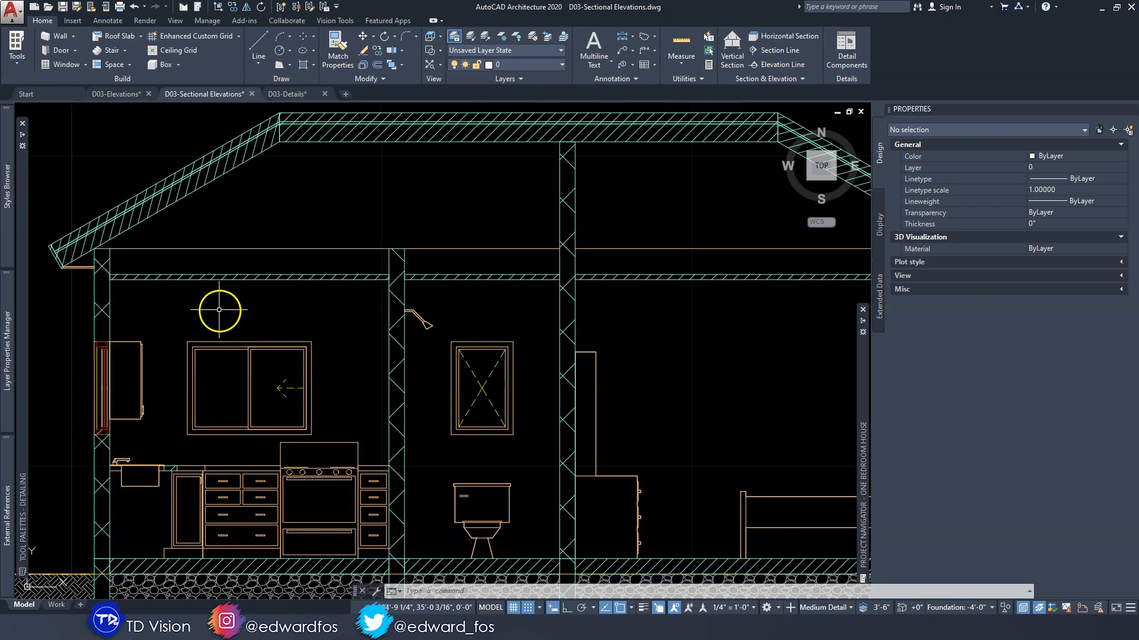
Bring up the Detailing tool palettes and start a section-view 12" X 12" structural concrete beam component
click(11, 314)
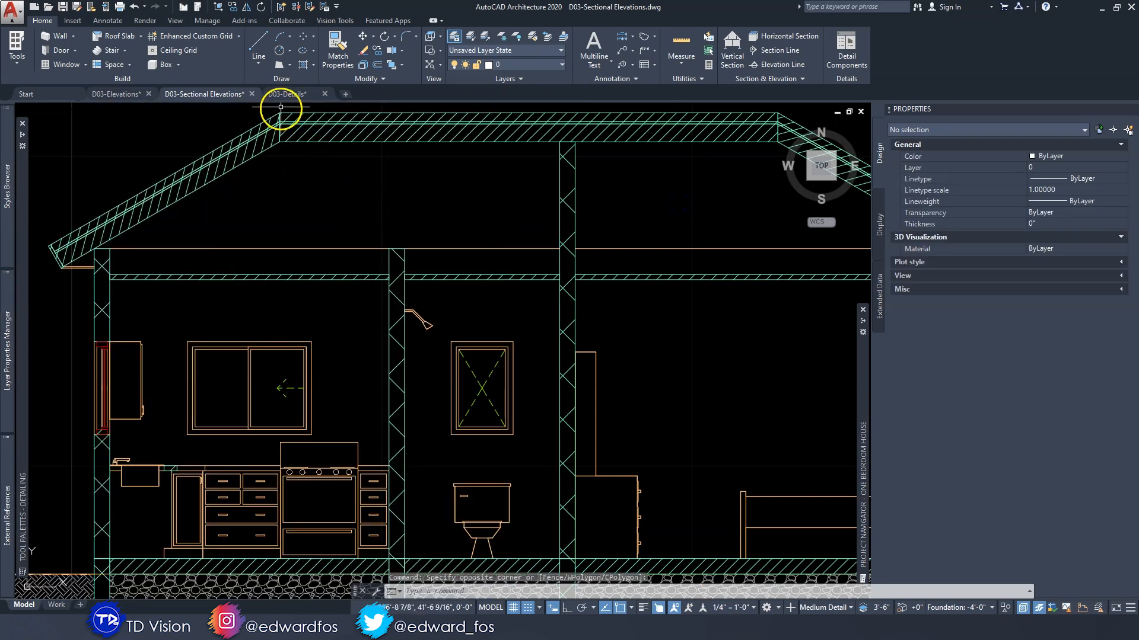
mouse_move(289, 94)
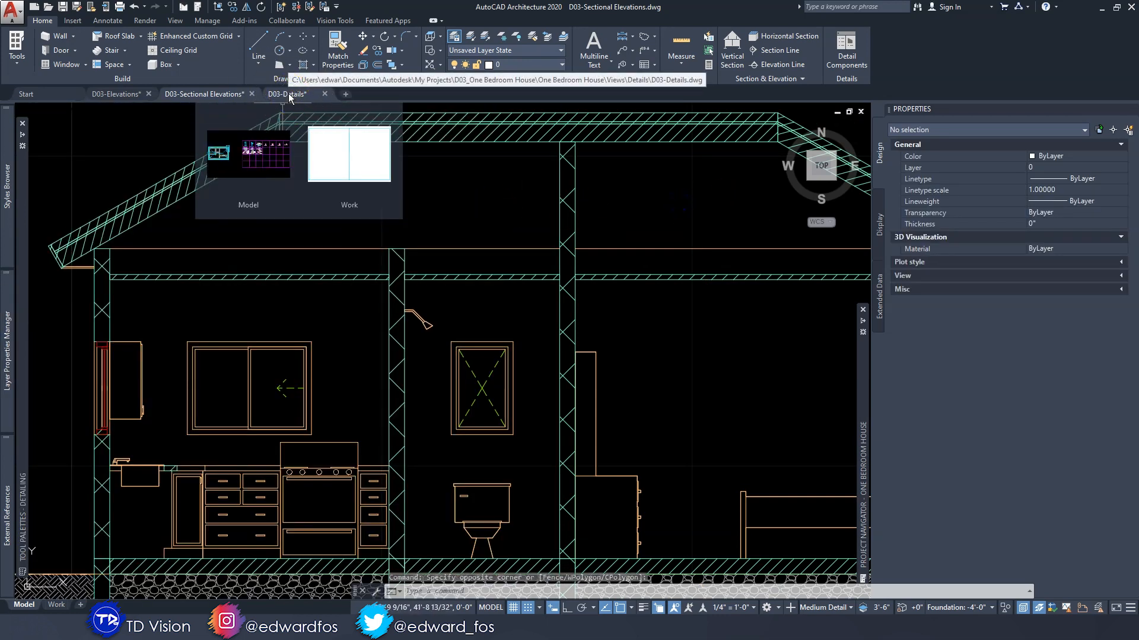
click(12, 287)
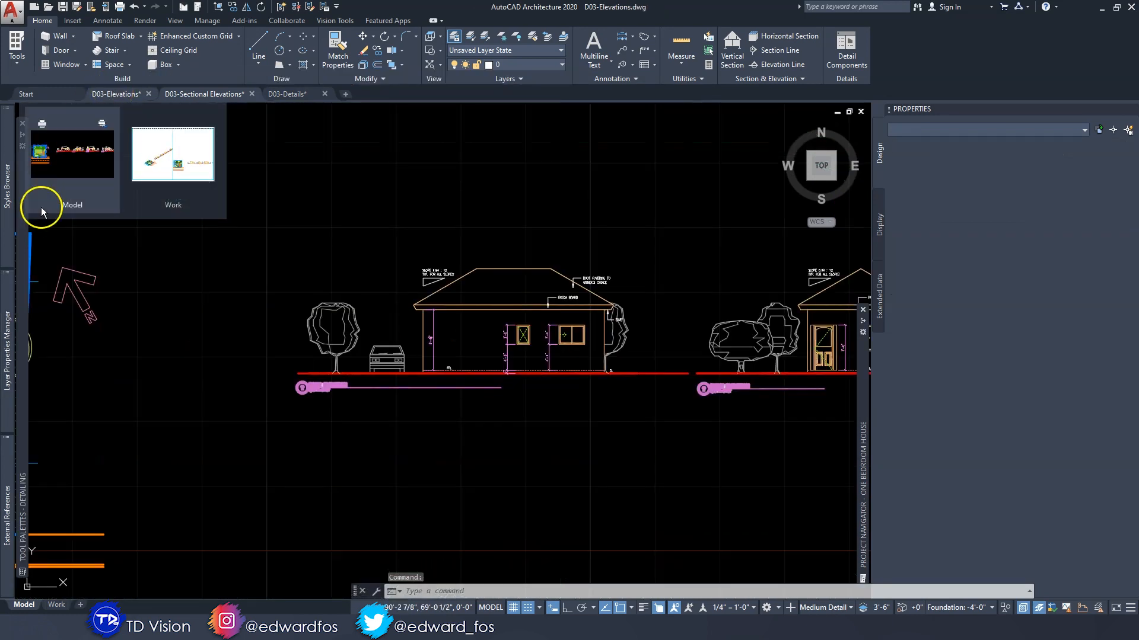
mouse_move(25, 246)
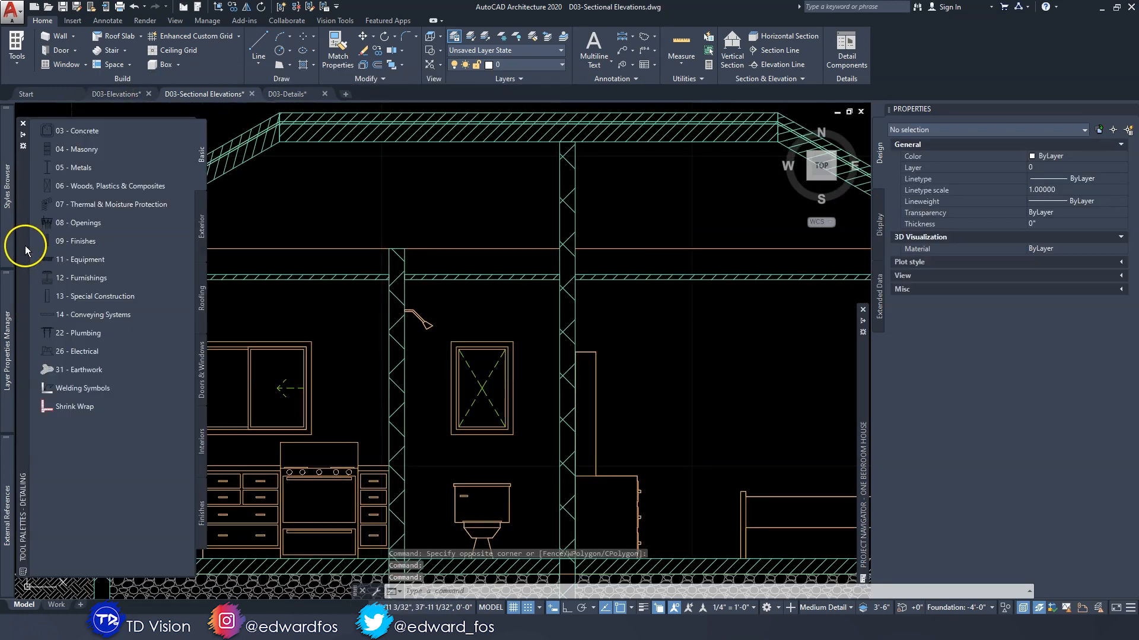
click(26, 151)
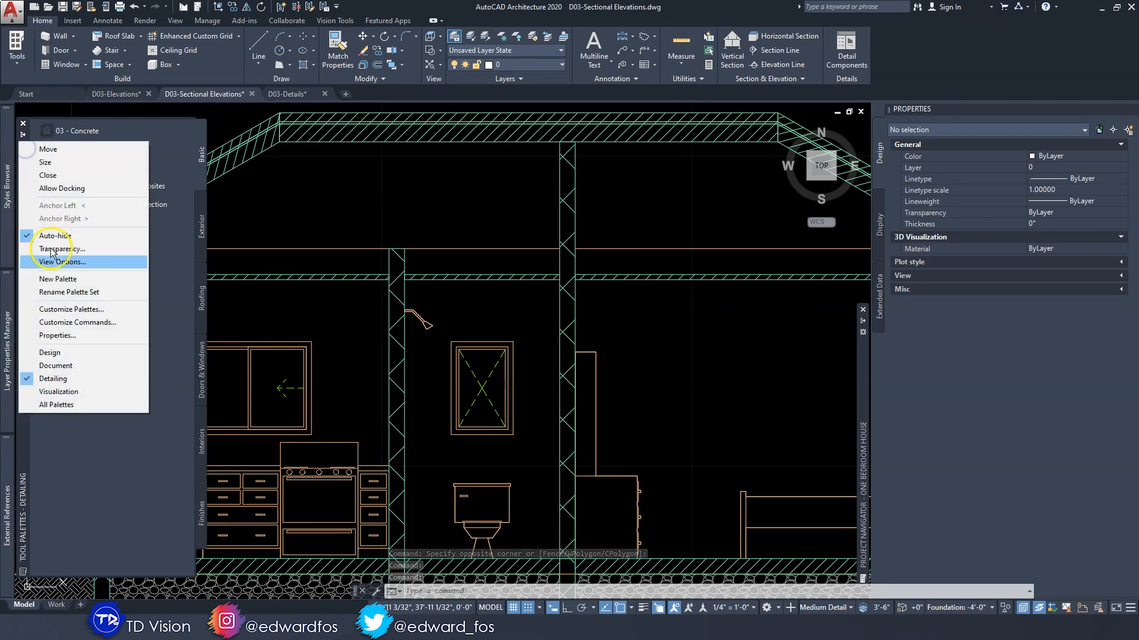
click(52, 380)
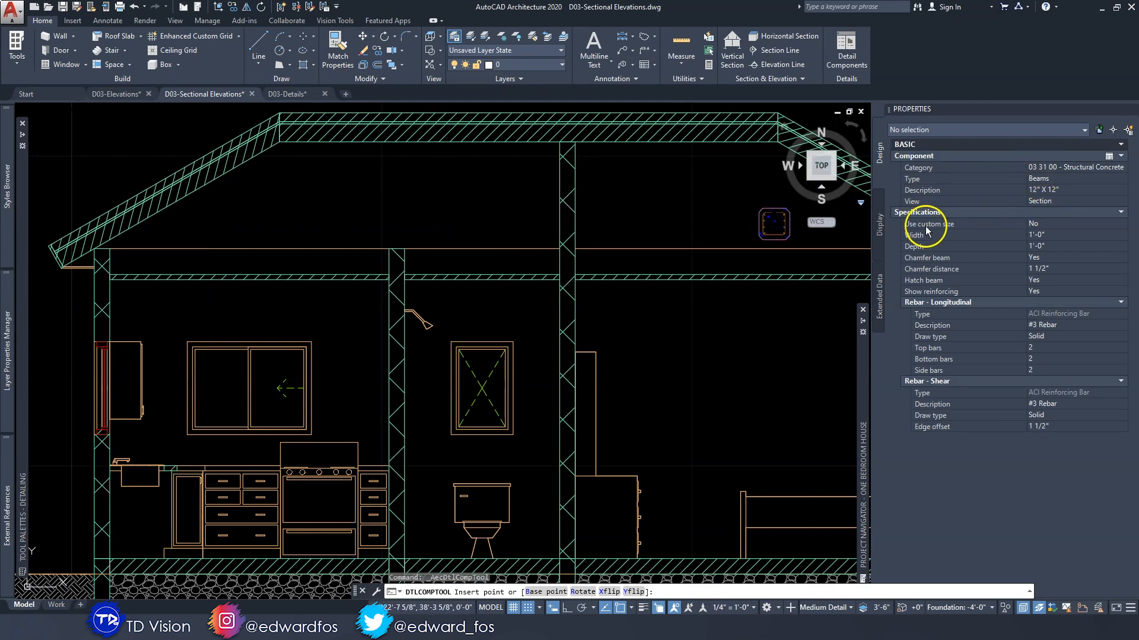
Enable a custom size for the concrete beam and set its width to 6"
click(1041, 225)
click(1047, 235)
click(1061, 235)
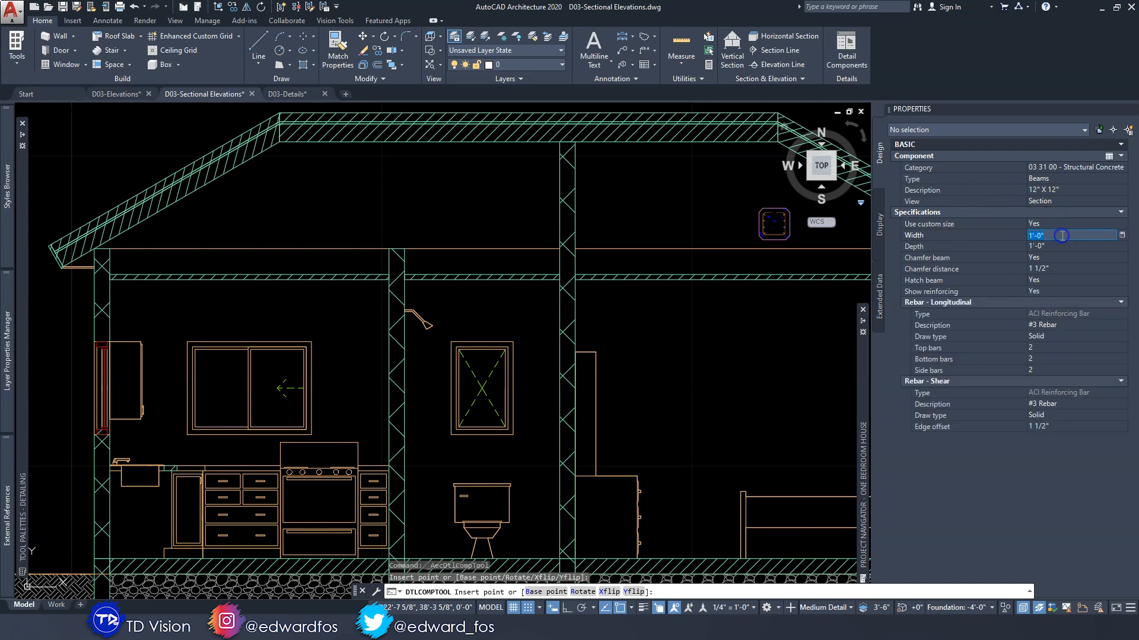
click(1032, 247)
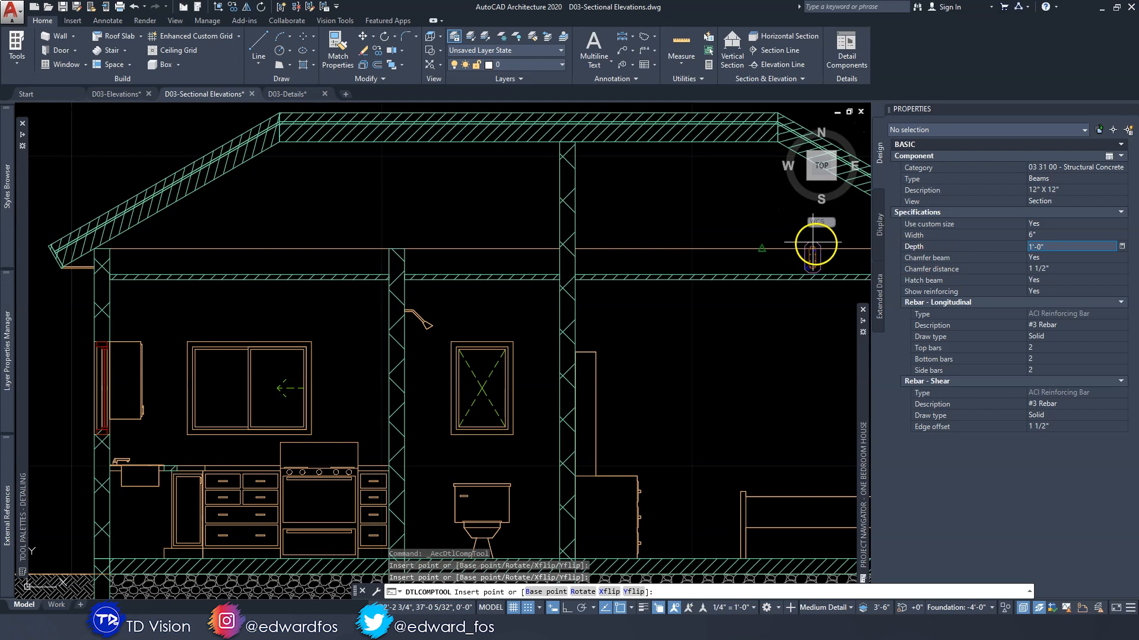
Turn off the chamfer and the reinforcing display for the concrete beam component
scroll(732, 222, up, 5)
middle_drag(733, 222, 617, 220)
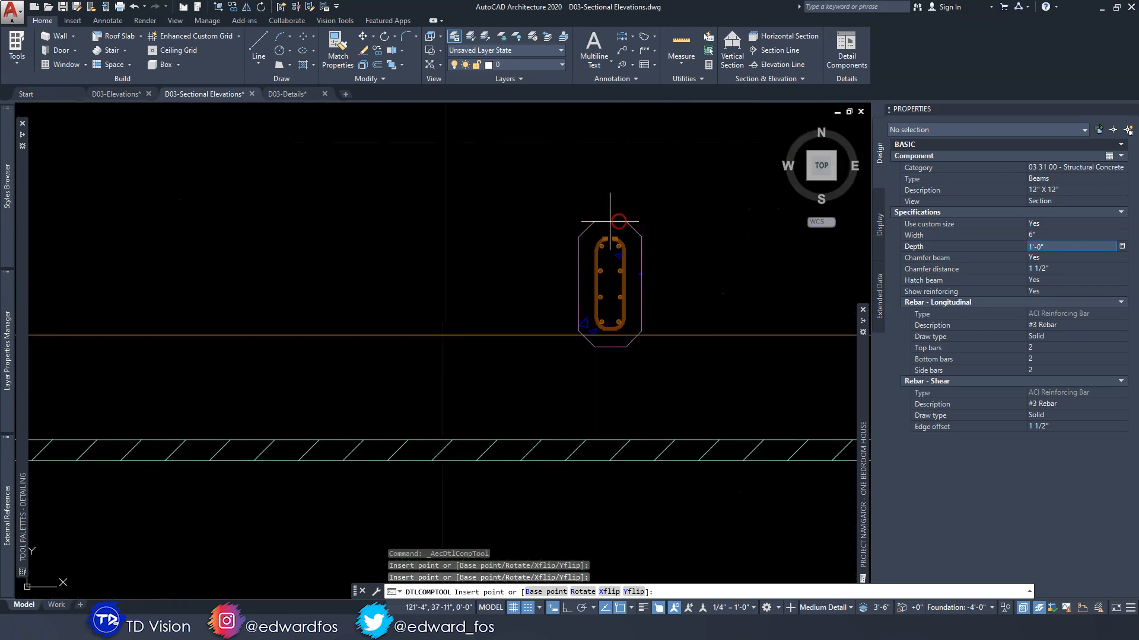
click(1006, 255)
click(1056, 259)
click(1035, 280)
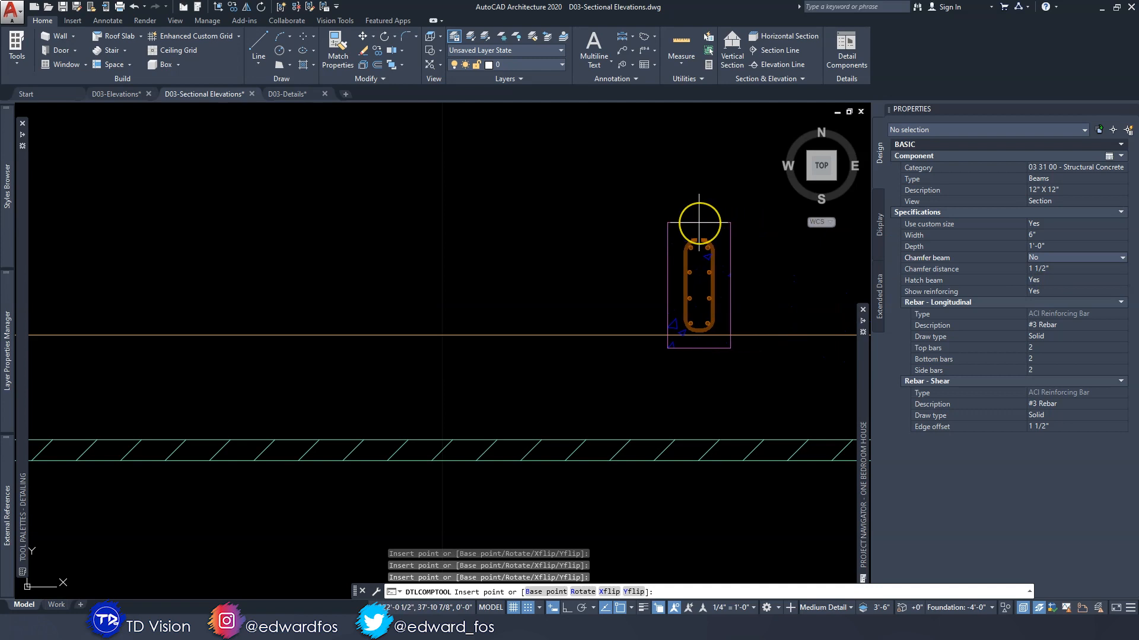
click(1066, 292)
click(1037, 314)
Insert the concrete beam at the top of the kitchen's outer wall and of the wall between kitchen and bathroom
scroll(584, 237, down, 3)
scroll(564, 224, up, 4)
scroll(562, 226, down, 5)
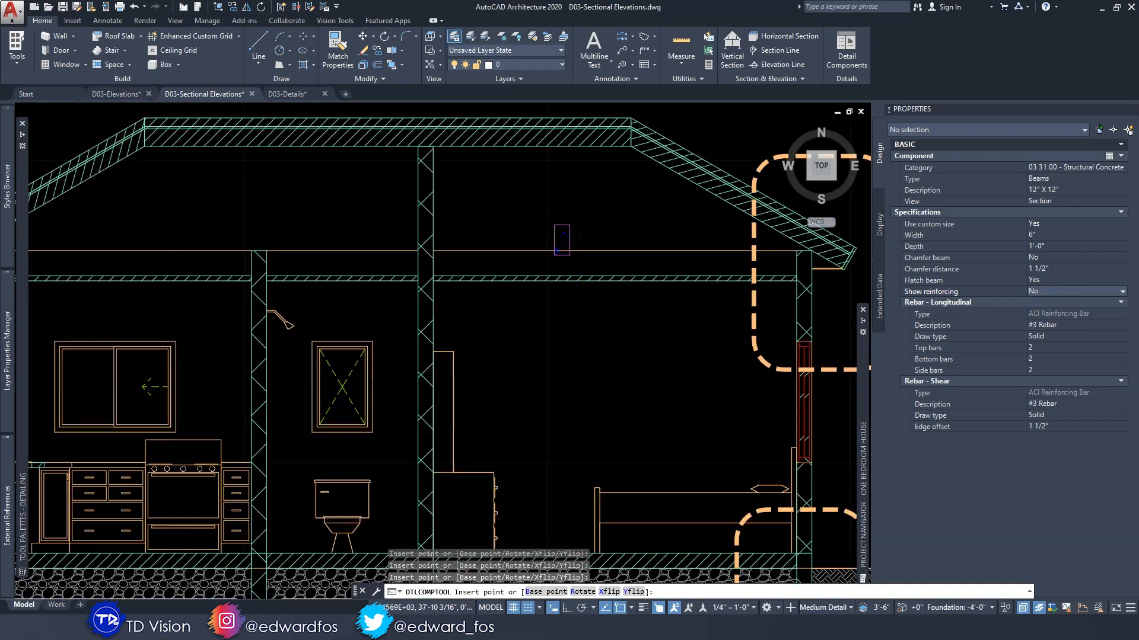
scroll(326, 229, up, 5)
scroll(215, 231, up, 2)
scroll(311, 229, down, 4)
scroll(551, 255, up, 4)
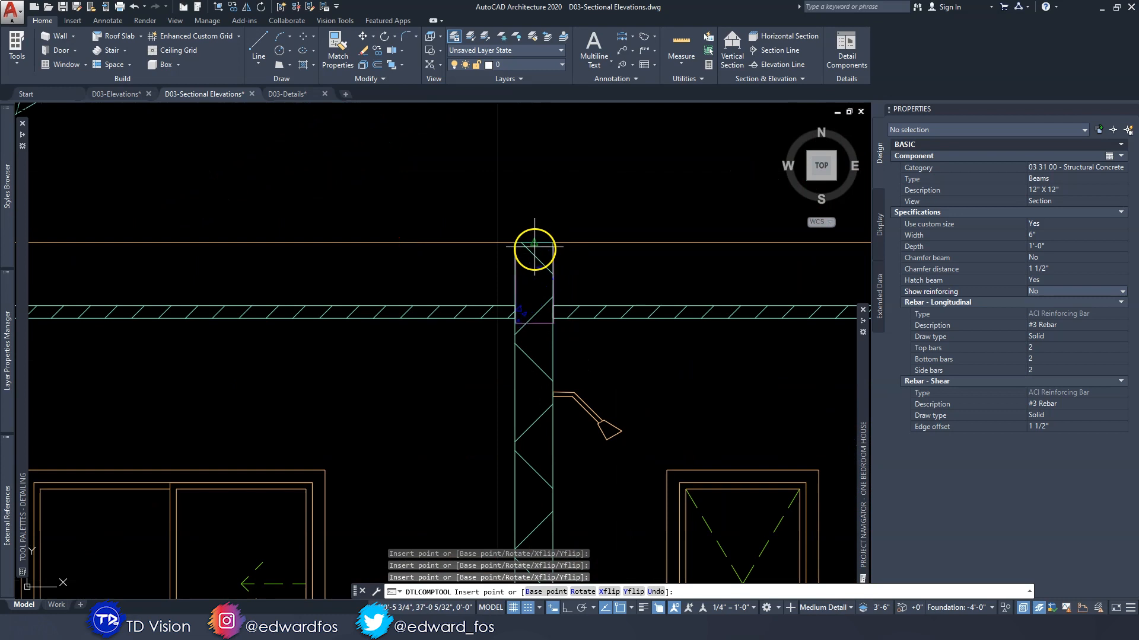
scroll(522, 253, down, 3)
scroll(364, 263, up, 2)
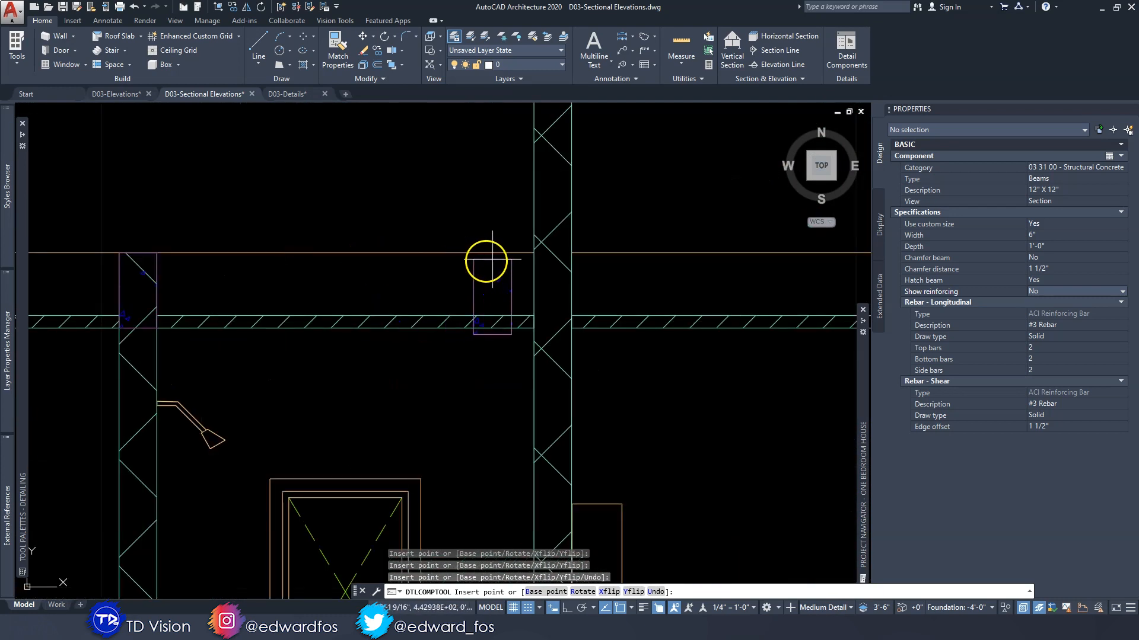
Insert the beam in the bathroom–bedroom wall at ceiling level and at the top of the bedroom's outer wall, and finish placing
scroll(534, 259, down, 1)
scroll(534, 260, up, 4)
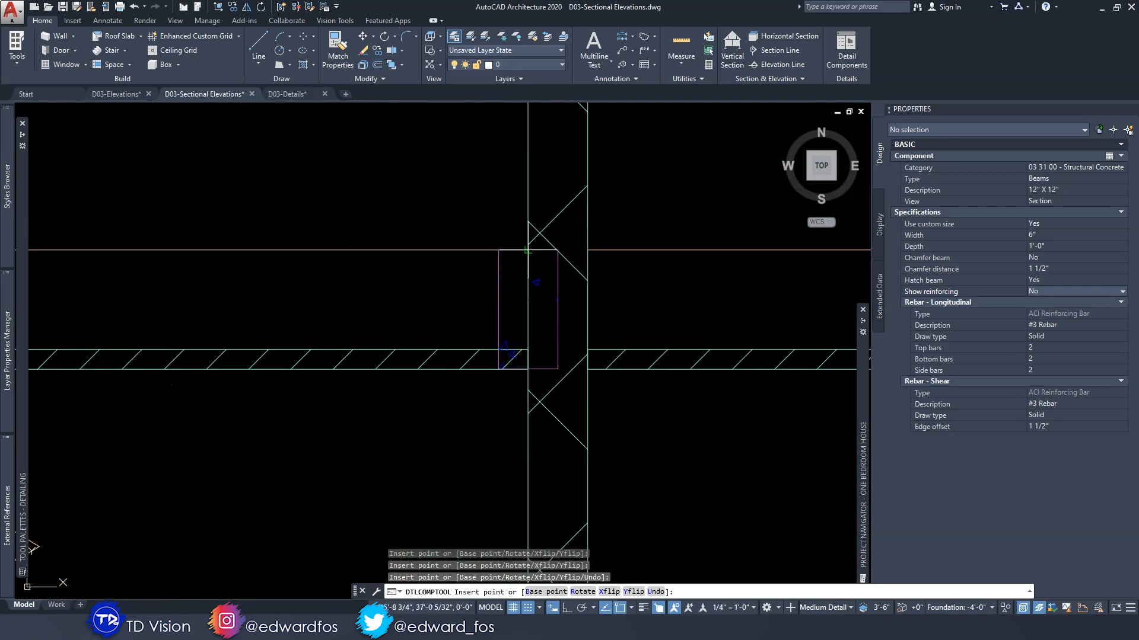
click(558, 250)
scroll(559, 250, down, 5)
middle_drag(587, 254, 281, 265)
scroll(621, 266, up, 6)
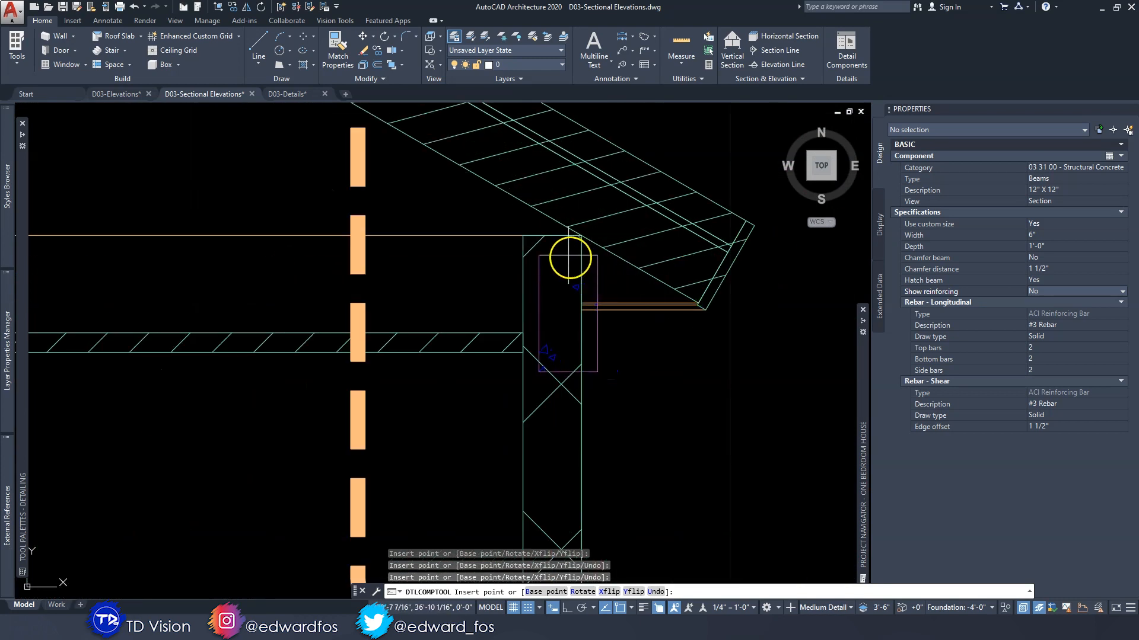
key(Escape)
Turn off grid snap and move the bathroom–bedroom wall's beam so its lower corner aligns with the underside of the ceiling
scroll(553, 236, down, 5)
scroll(333, 254, up, 6)
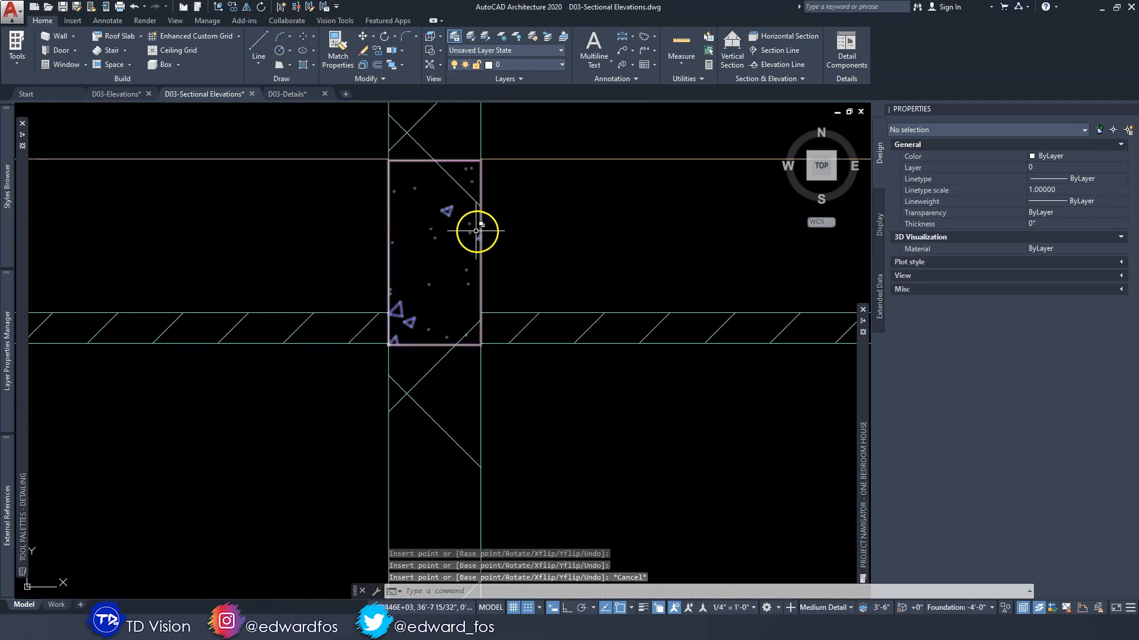
click(439, 207)
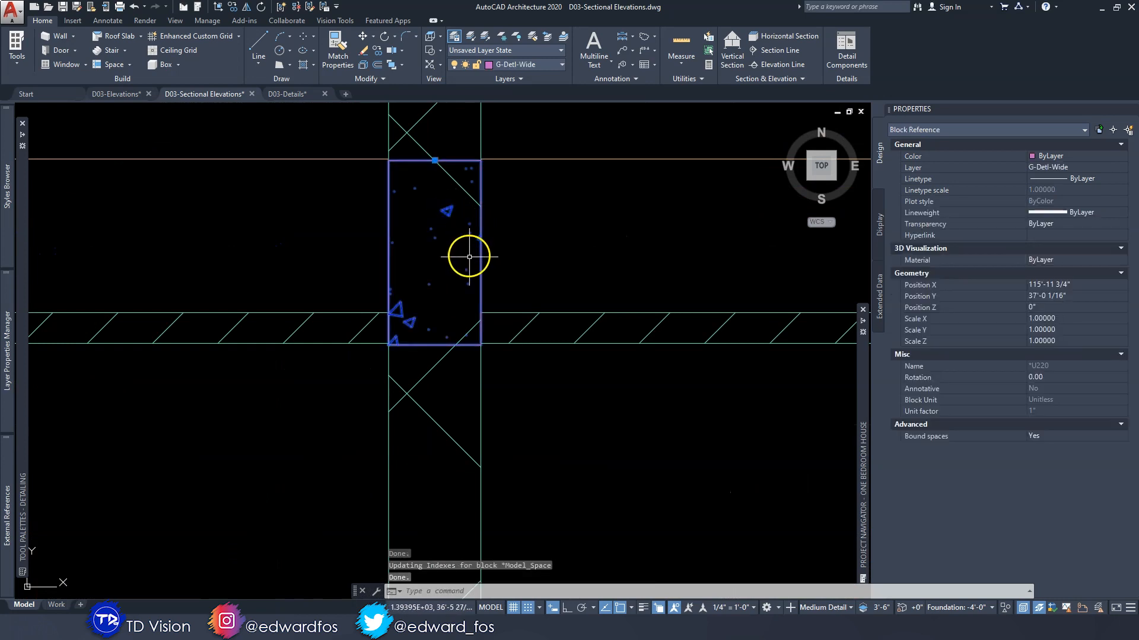
text(m)
key(Return)
scroll(481, 347, up, 5)
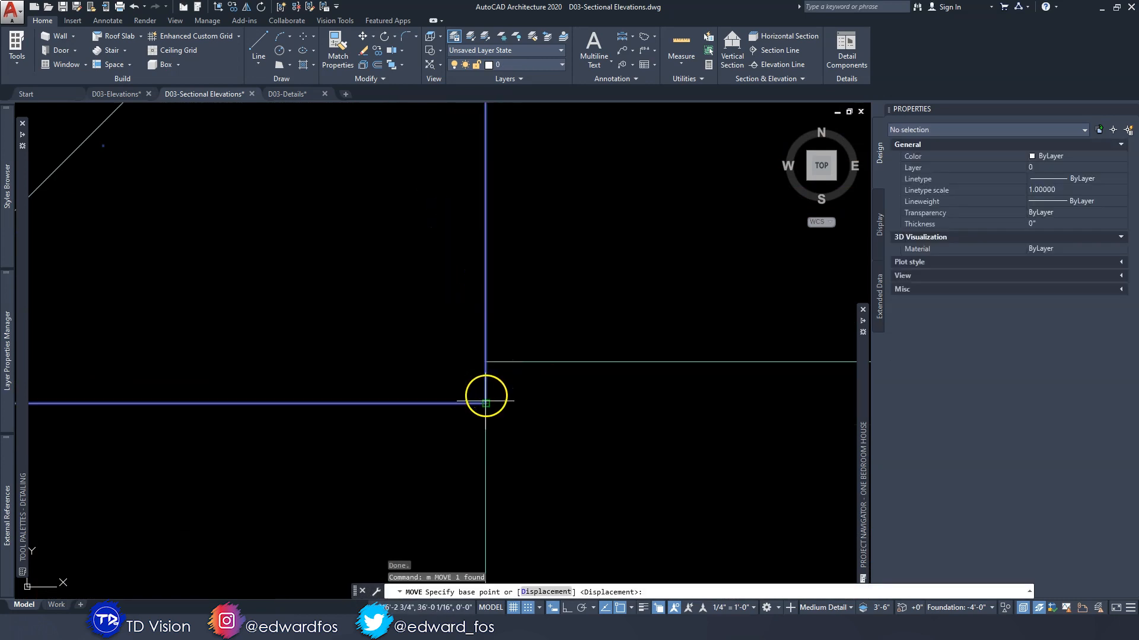
click(527, 607)
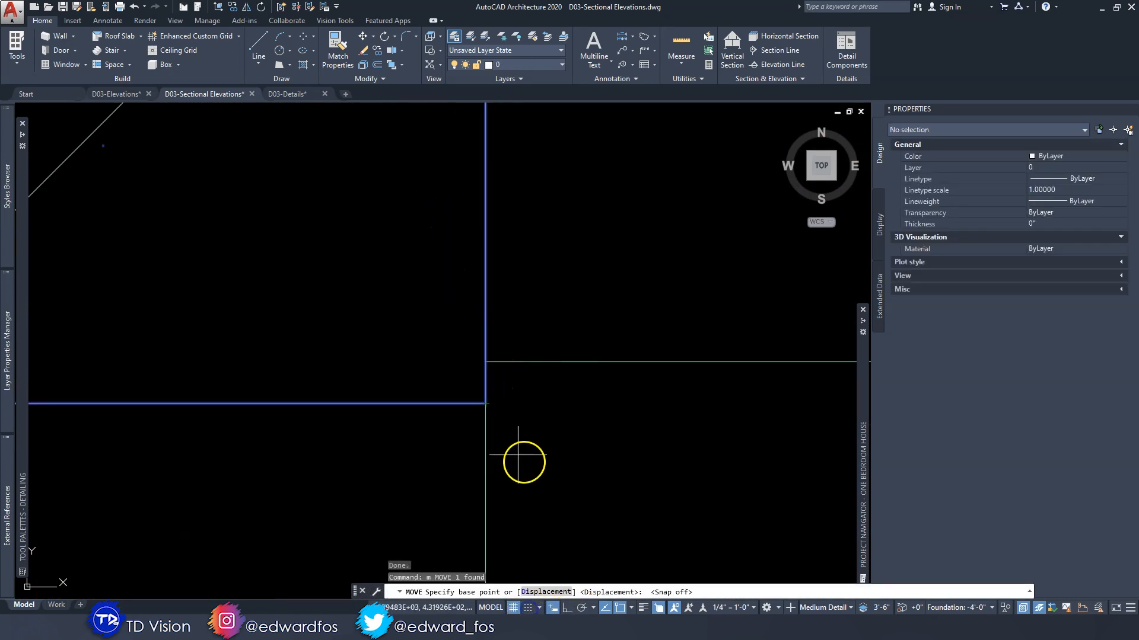
click(485, 404)
key(Escape)
scroll(524, 376, down, 8)
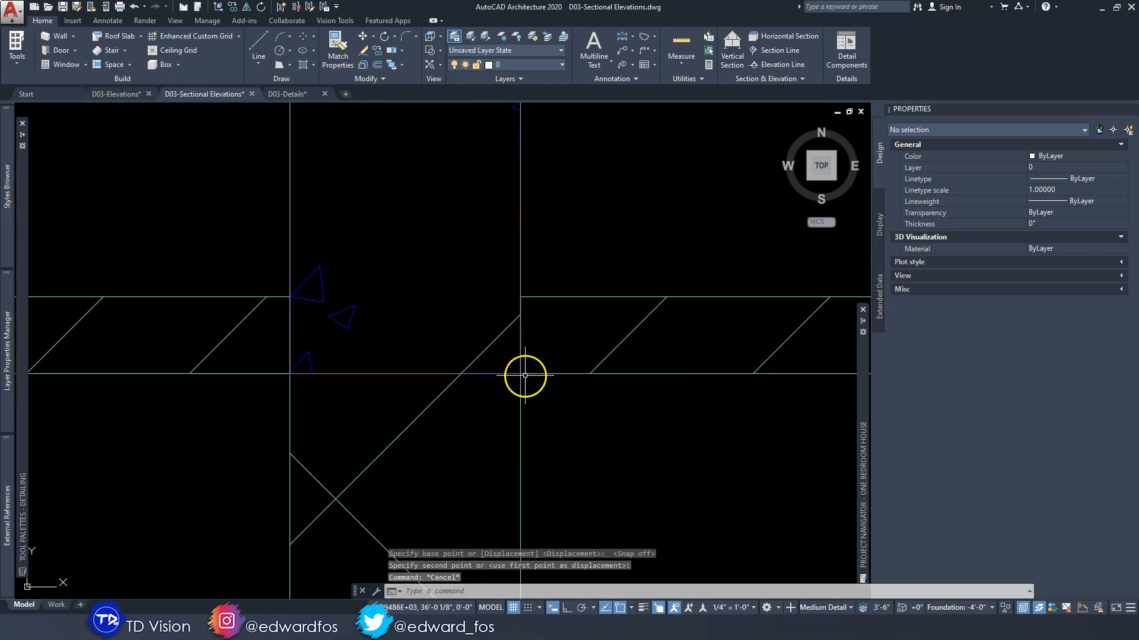
middle_drag(531, 336, 530, 327)
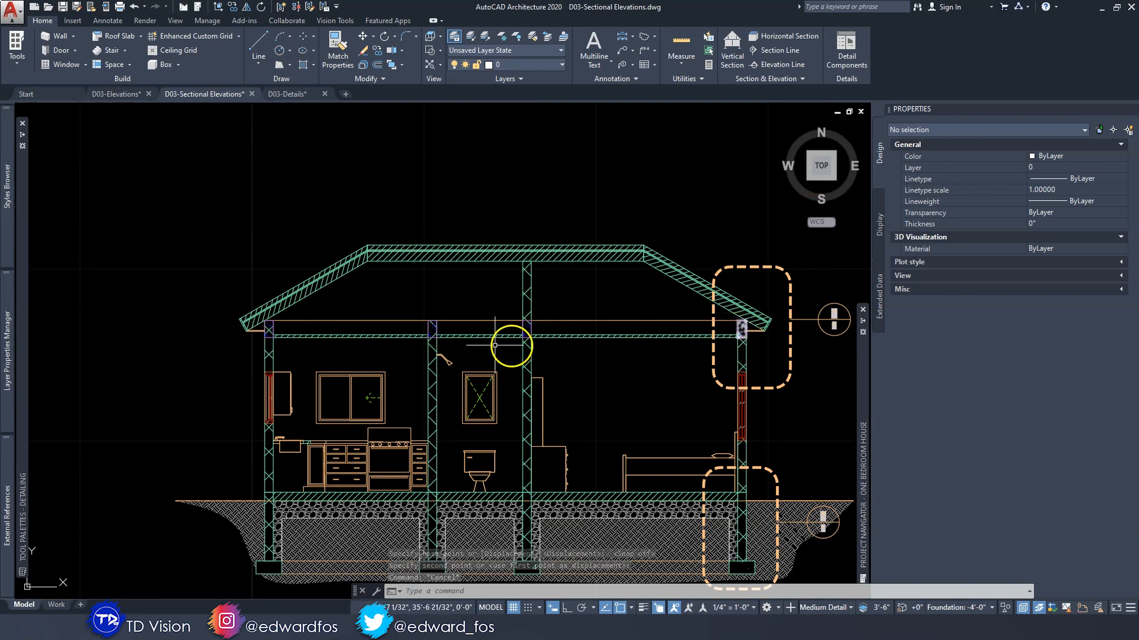
Start another section-view structural concrete beam with a custom size 6" wide and 8" deep
mouse_move(334, 347)
middle_down()
mouse_move(338, 316)
mouse_move(437, 274)
middle_up()
scroll(356, 292, up, 4)
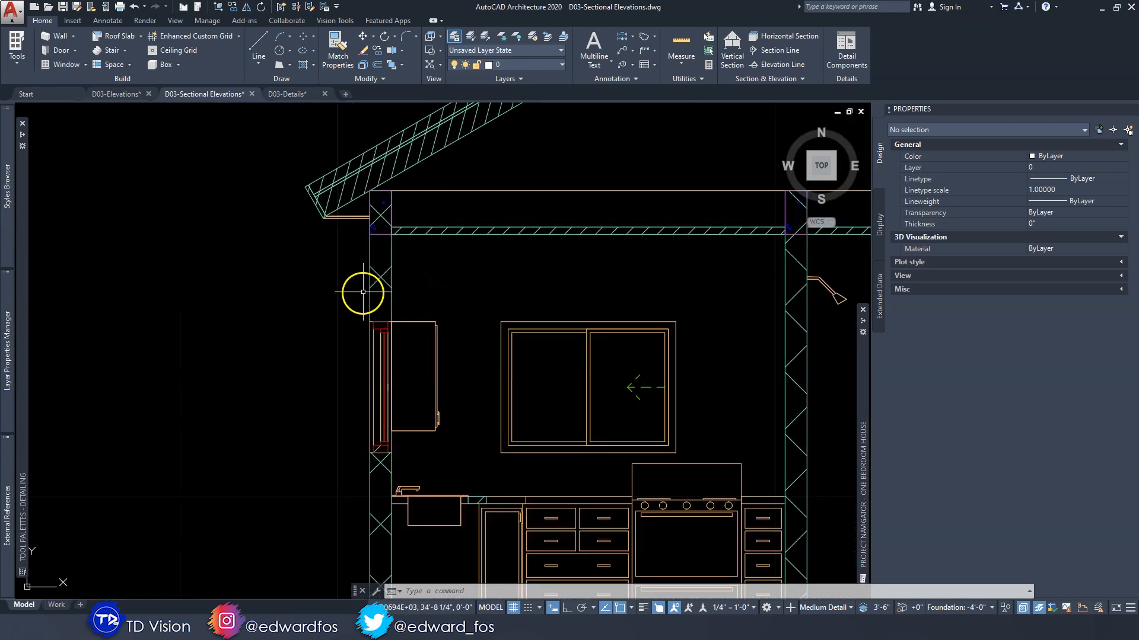
mouse_move(26, 191)
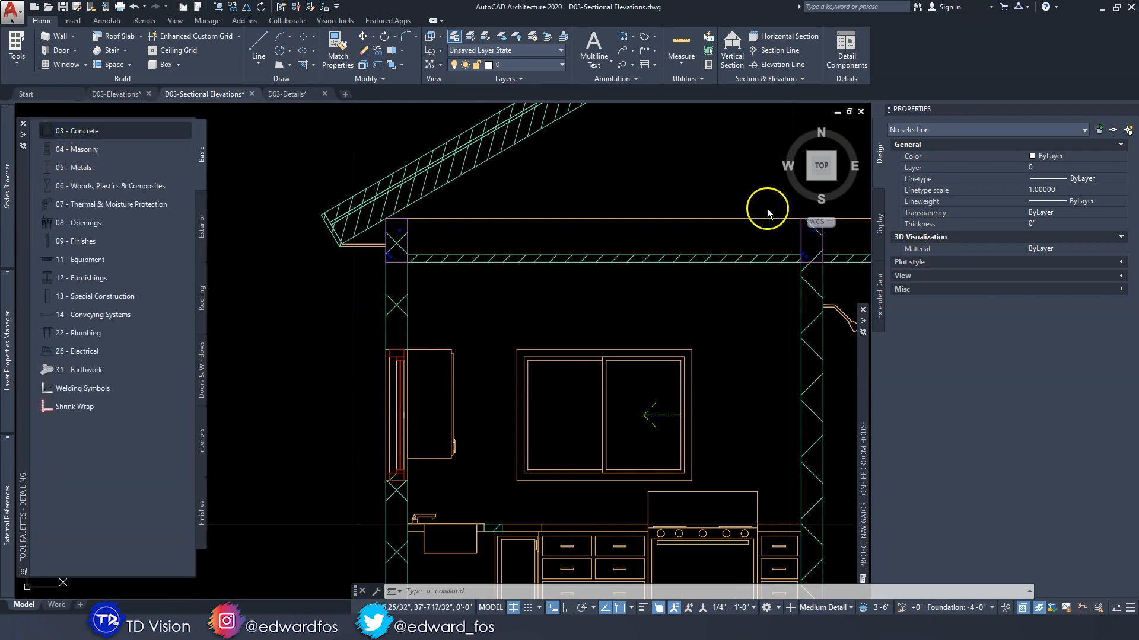
click(1050, 224)
click(1043, 236)
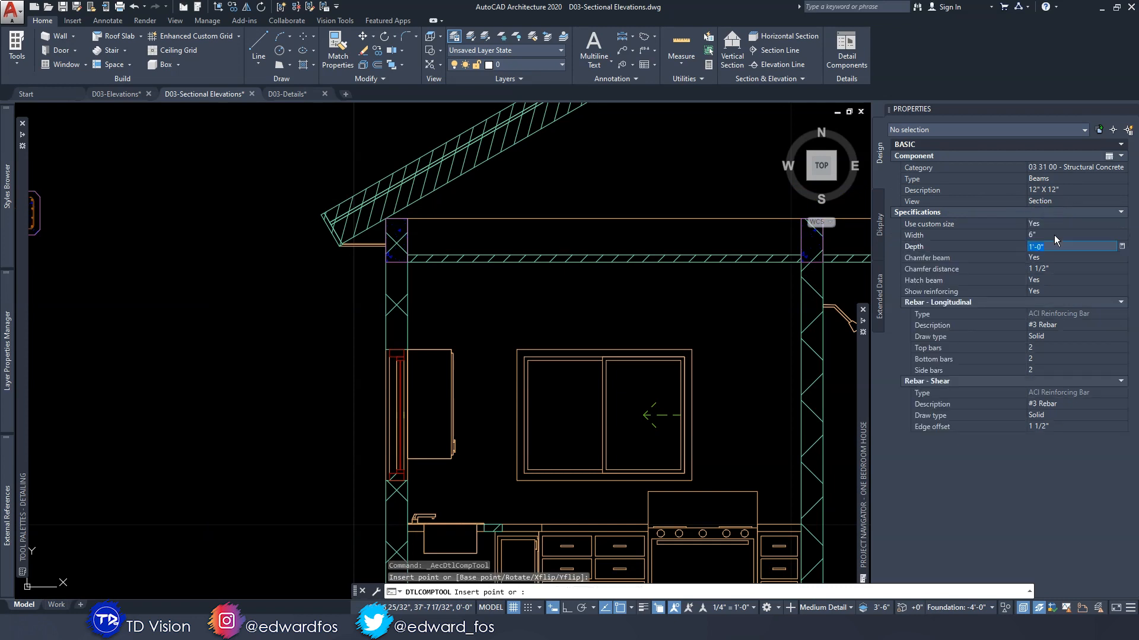
Set the 6" by 8" beam component to have no chamfer and no reinforcing shown
click(1051, 291)
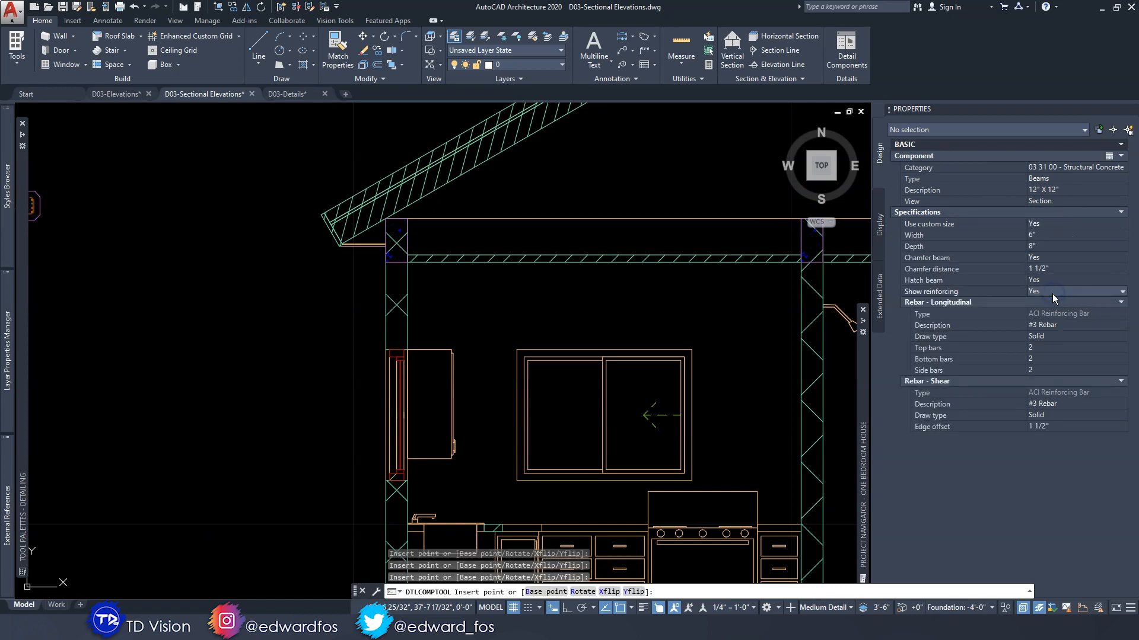
click(1044, 302)
click(1048, 313)
click(1048, 258)
click(1044, 281)
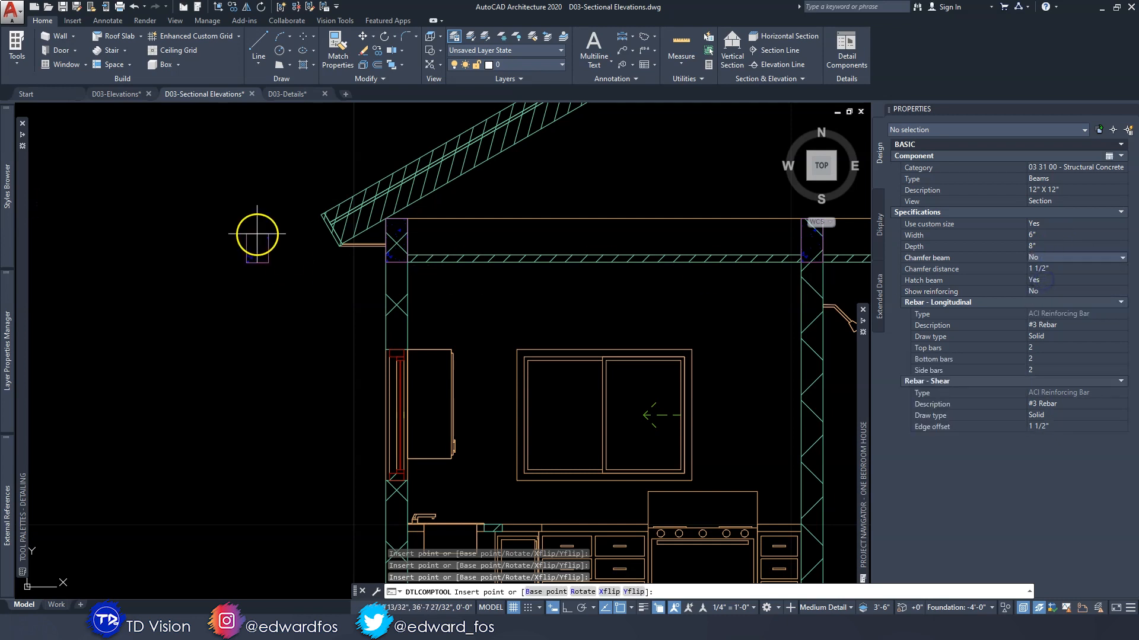
Flip the beam in the X direction and insert it directly above the window in the kitchen's outer wall
scroll(392, 310, up, 5)
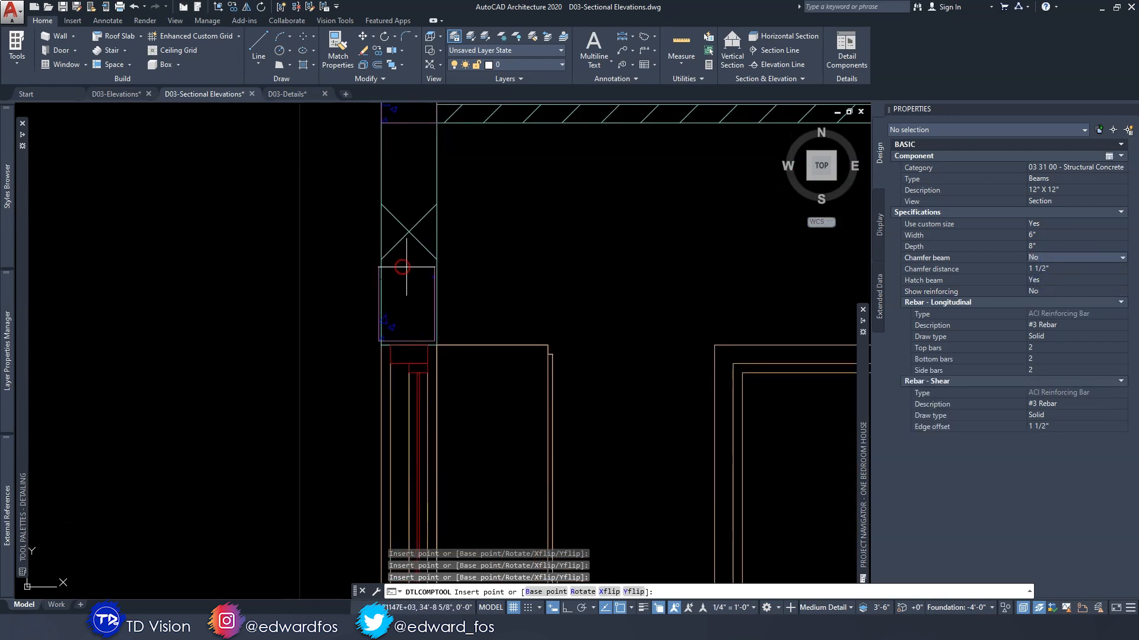
middle_drag(531, 234, 503, 235)
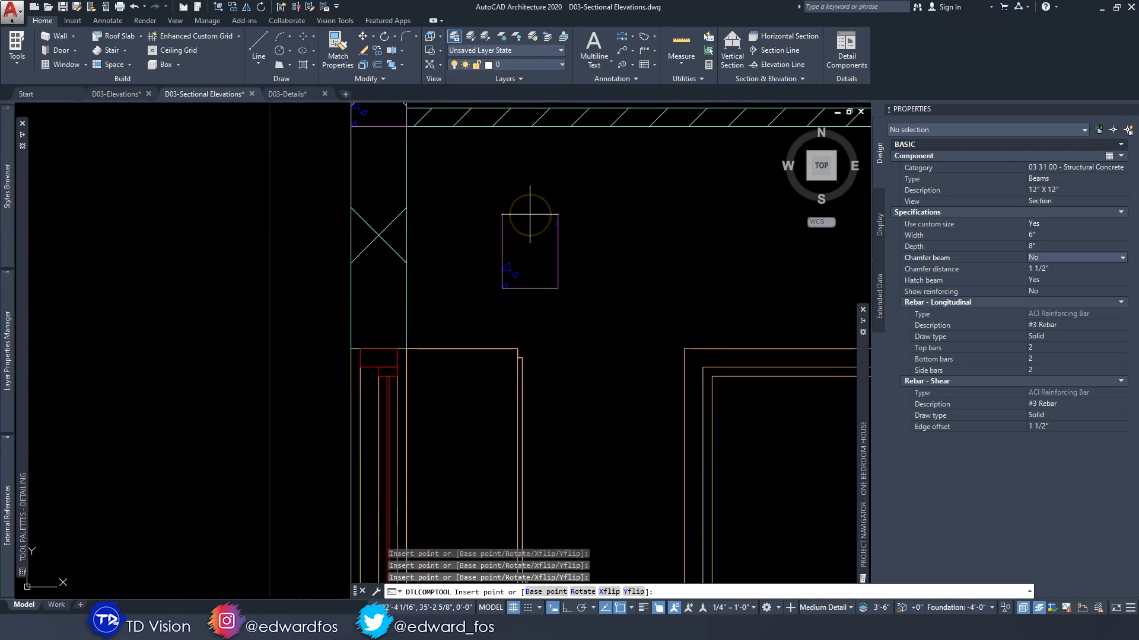
click(609, 592)
click(379, 348)
Insert the same beam directly above the window in the bedroom's outer wall and finish placing
scroll(457, 286, down, 4)
middle_drag(536, 282, 305, 272)
mouse_move(589, 268)
middle_down()
mouse_move(193, 270)
mouse_move(31, 251)
middle_up()
scroll(336, 257, up, 4)
scroll(401, 270, up, 4)
click(393, 371)
scroll(473, 244, down, 8)
middle_drag(347, 305, 516, 331)
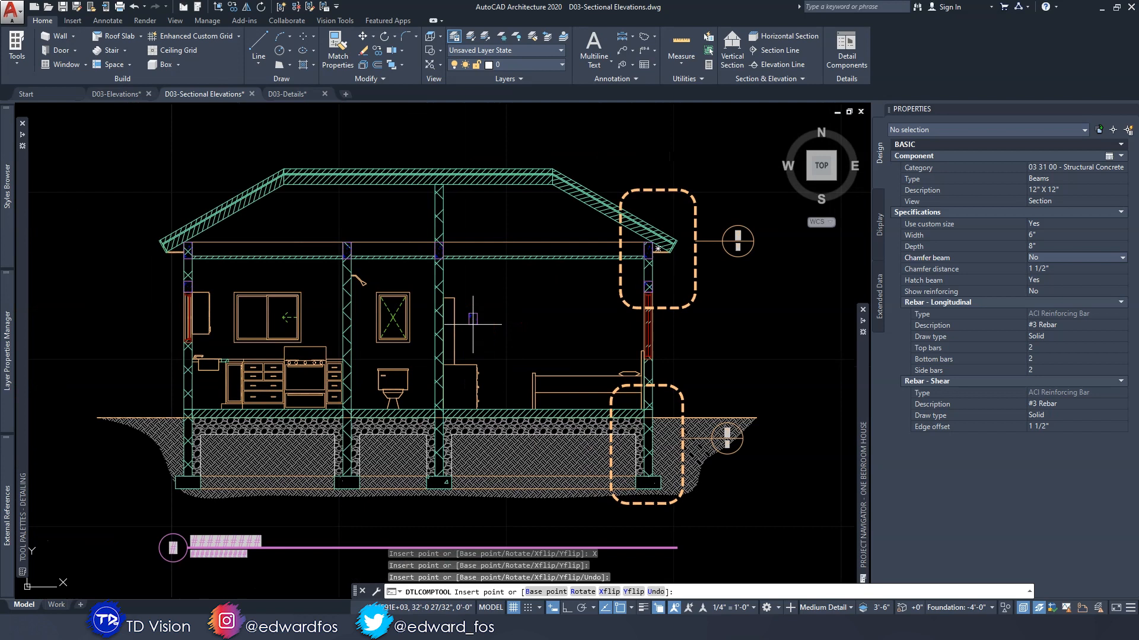
key(Escape)
key(Escape)
key(Escape)
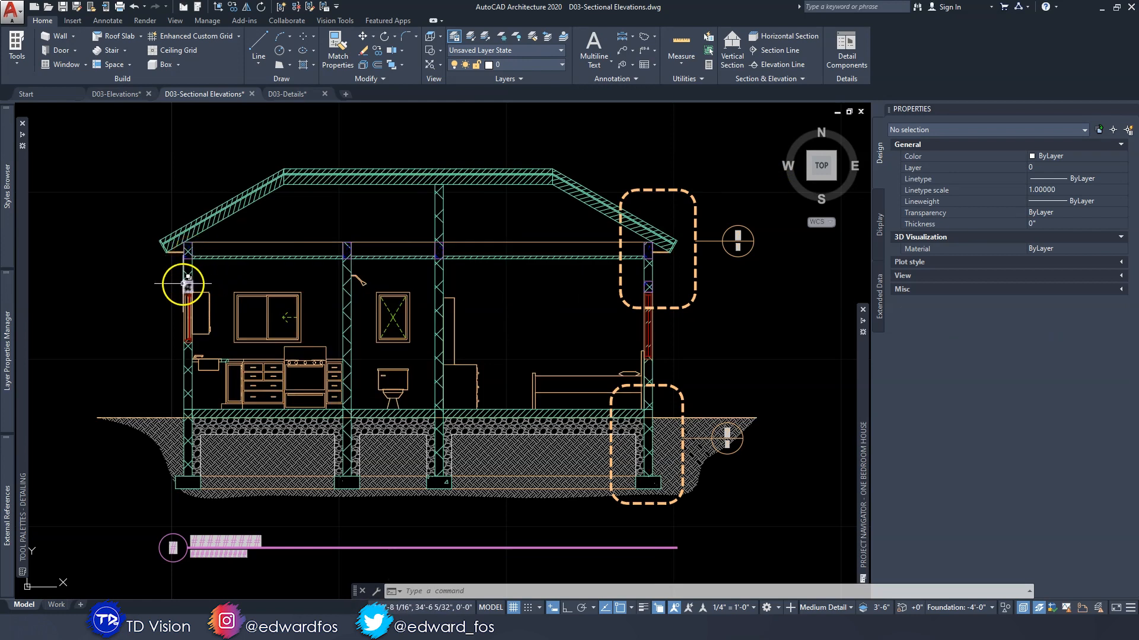
Insert a Datum Point symbol from the Document tool palettes outside the kitchen wall, aligned with the finished floor, at rotation 0
middle_drag(344, 402, 360, 384)
middle_drag(326, 344, 410, 346)
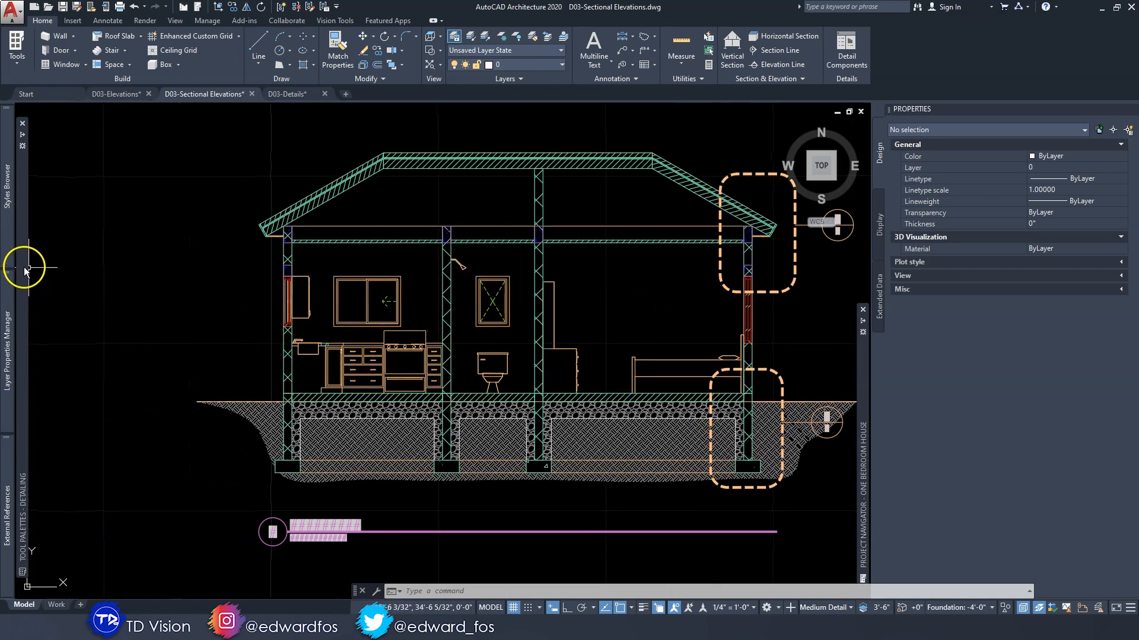
mouse_move(23, 268)
click(24, 146)
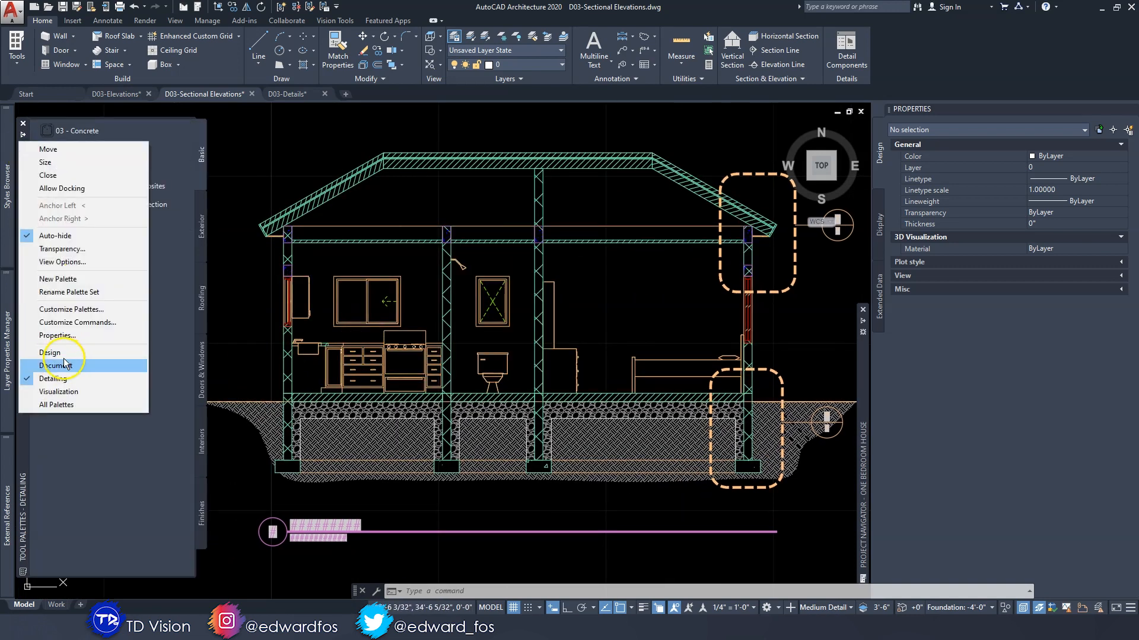
click(62, 367)
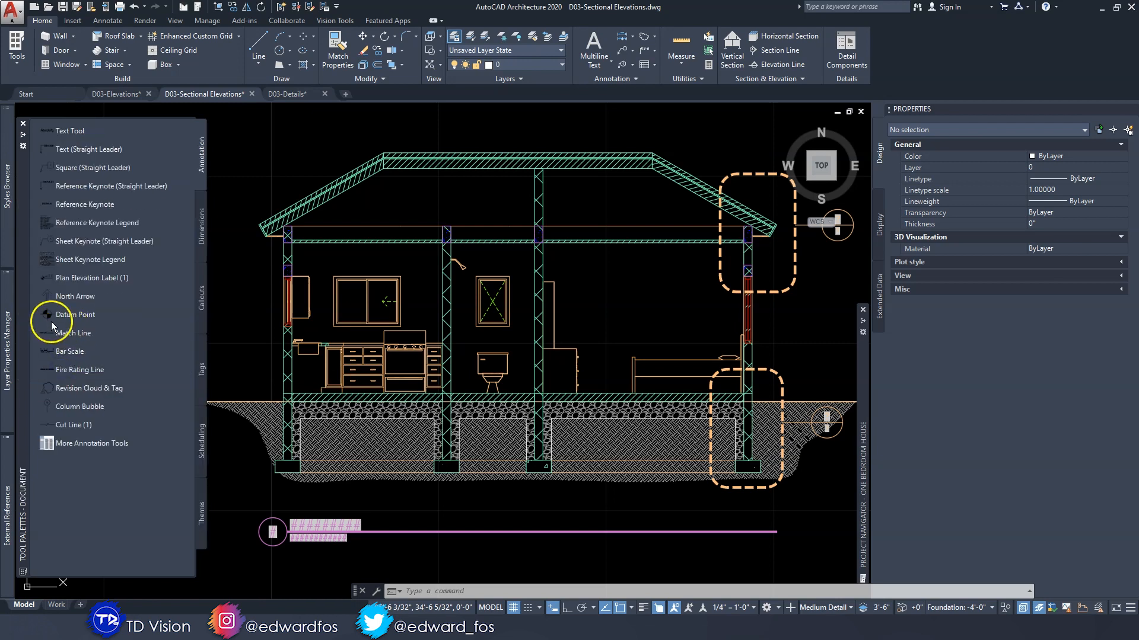
click(49, 318)
middle_drag(229, 279, 402, 298)
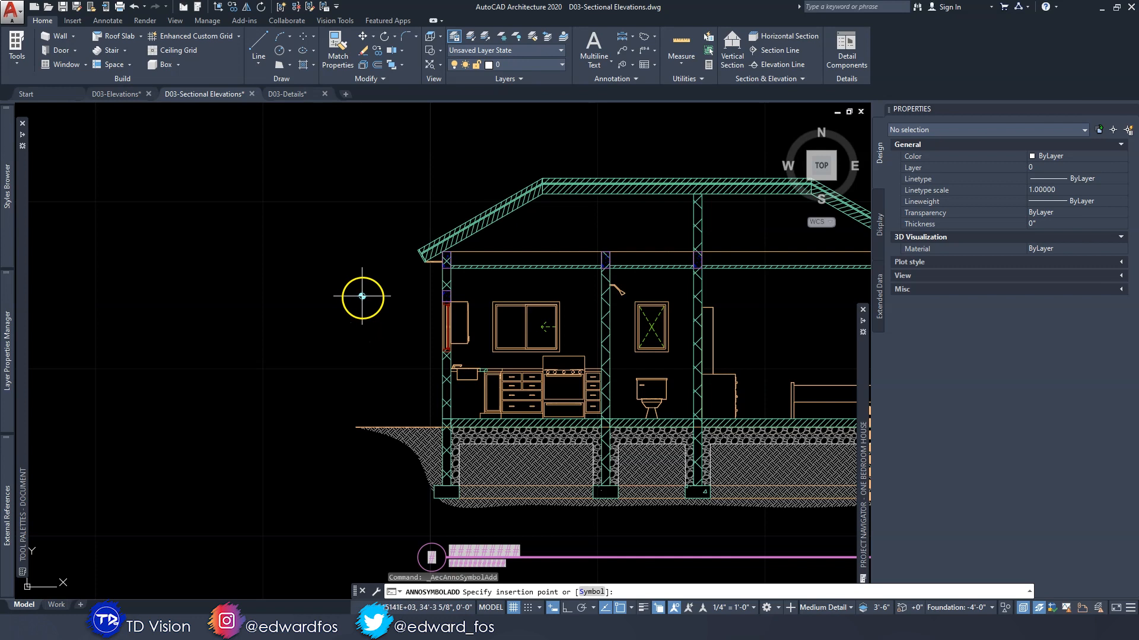
scroll(356, 272, up, 2)
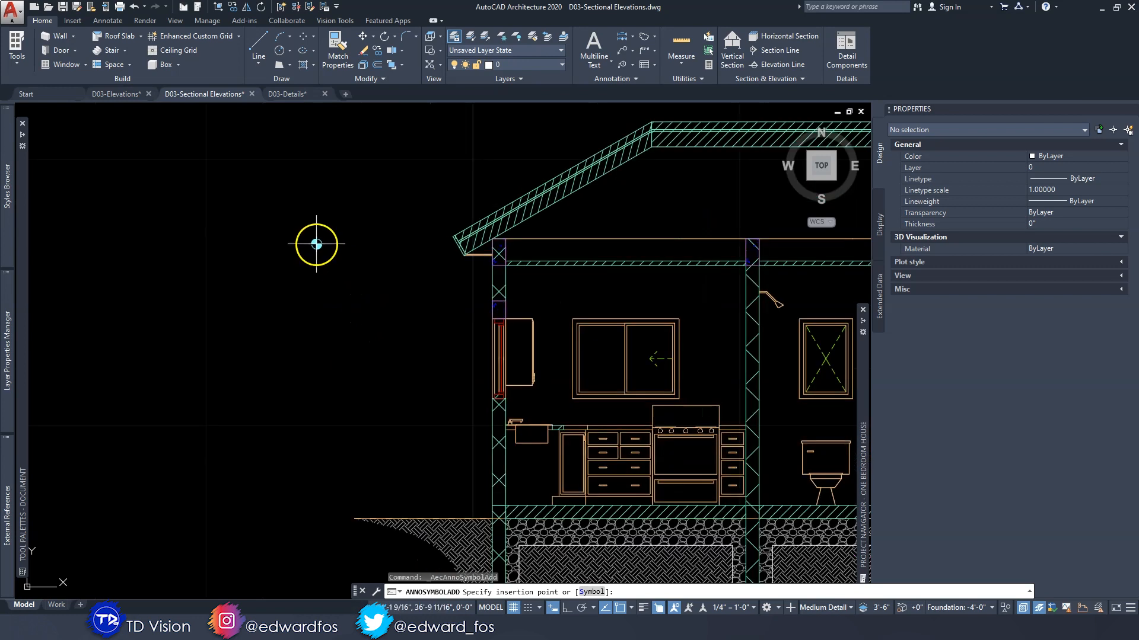
middle_drag(457, 346, 518, 211)
middle_drag(507, 341, 533, 268)
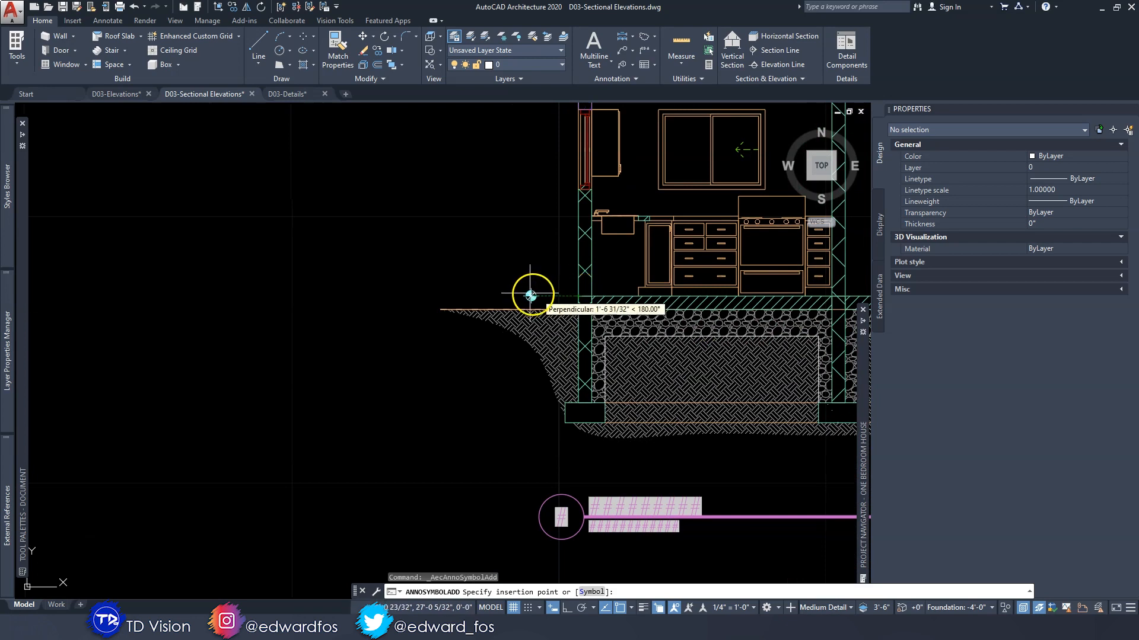
click(405, 296)
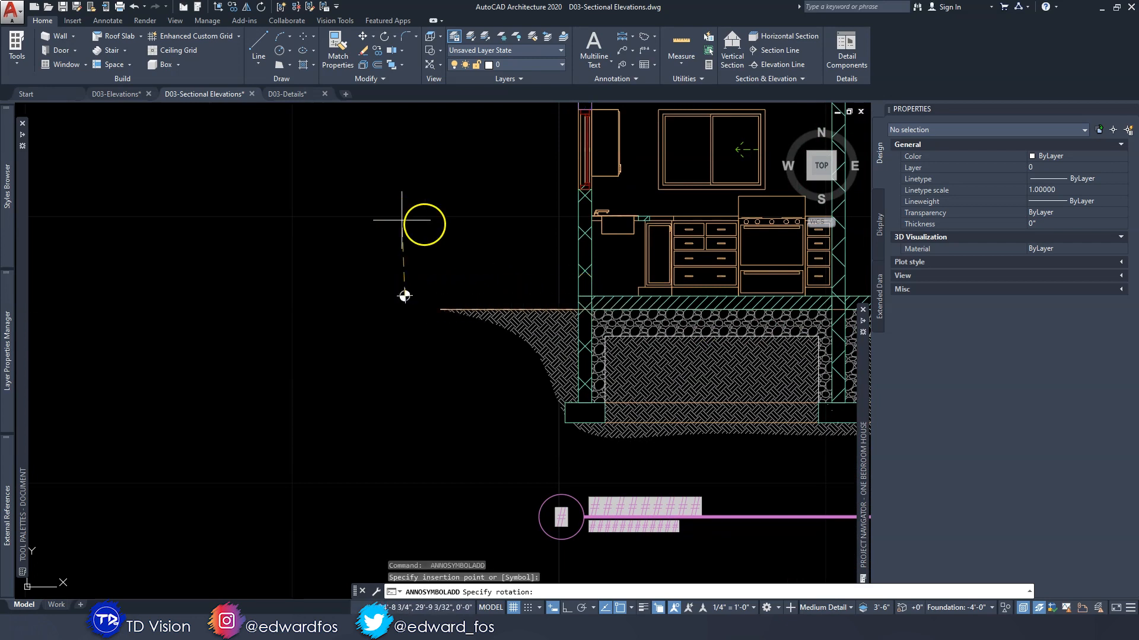
key(Return)
With ortho on, draw a horizontal line about 3'-7" long from the datum symbol's edge towards the kitchen's outer wall
scroll(429, 279, up, 4)
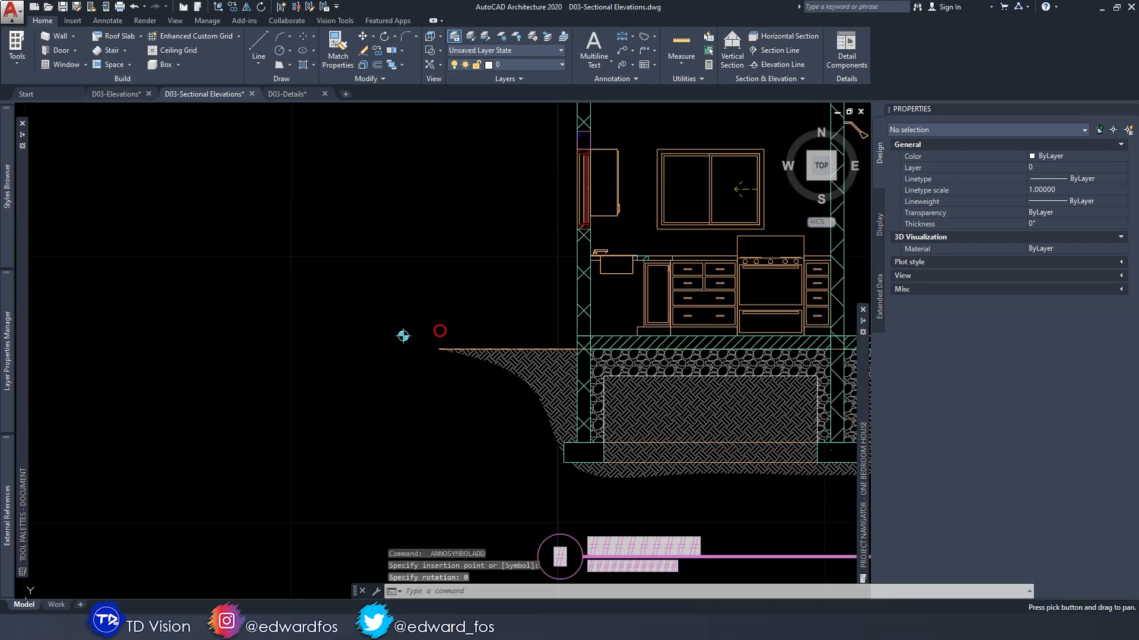
text(l)
key(Return)
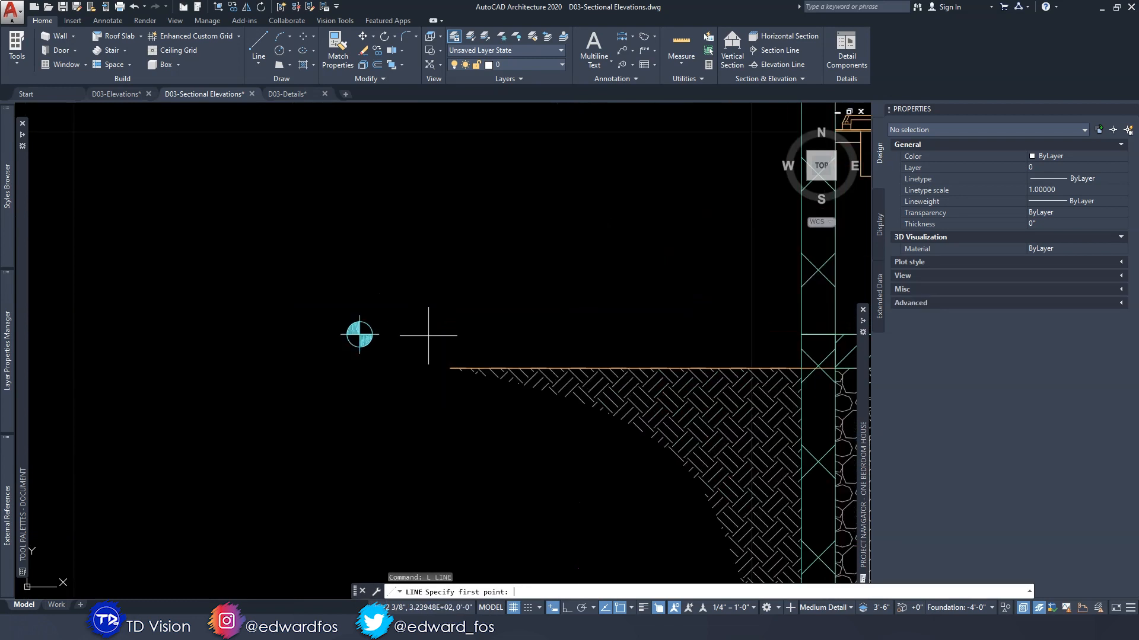
click(372, 334)
middle_drag(552, 326, 412, 340)
scroll(567, 355, down, 4)
scroll(549, 351, down, 2)
scroll(542, 356, up, 4)
key(F8)
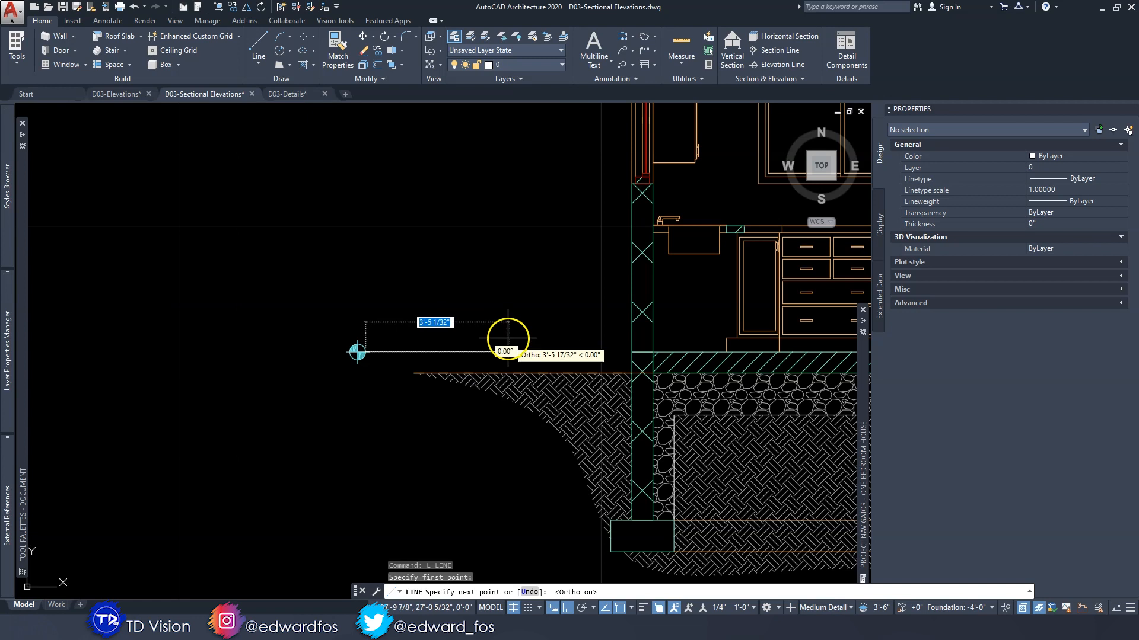
click(514, 351)
key(Return)
Match the new level line's properties to those of the datum symbol
scroll(415, 350, up, 2)
text(ma)
key(Return)
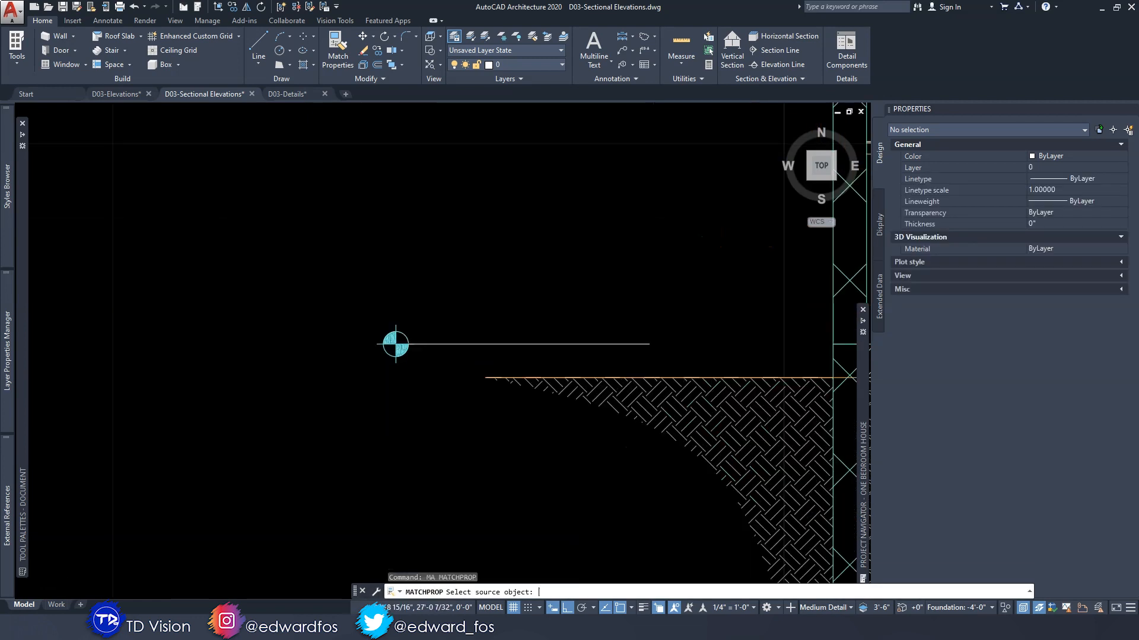
scroll(432, 341, up, 2)
click(386, 330)
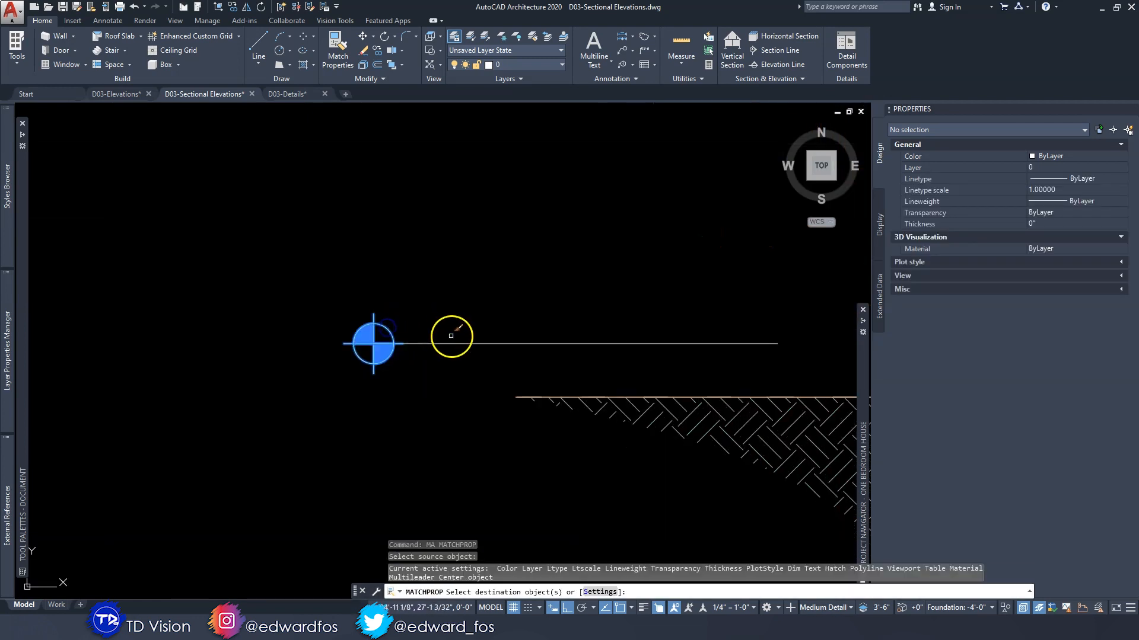
click(453, 343)
key(Escape)
key(Escape)
scroll(502, 294, down, 2)
key(Escape)
scroll(673, 332, up, 2)
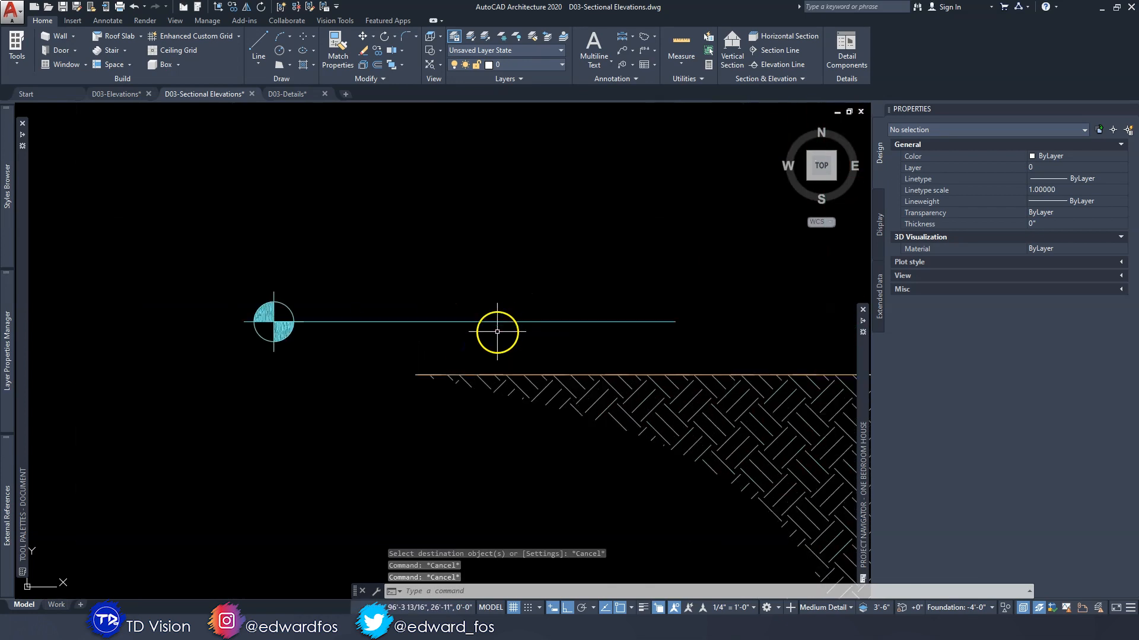
Change the level line's linetype to PHANTOM2
click(496, 331)
click(471, 297)
click(1059, 178)
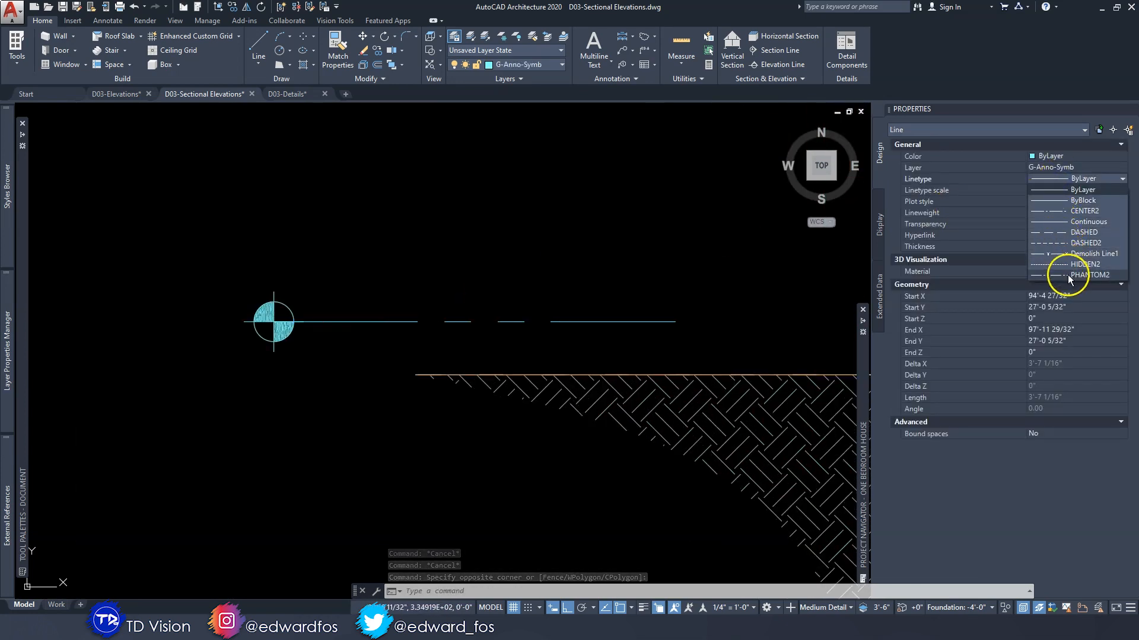
click(1089, 275)
key(Escape)
Add the multiline text "FINISHED LEVEL" above the level line beside the datum symbol
scroll(419, 279, down, 3)
mouse_move(442, 270)
middle_down()
mouse_move(404, 430)
mouse_move(449, 307)
middle_up()
scroll(418, 315, up, 4)
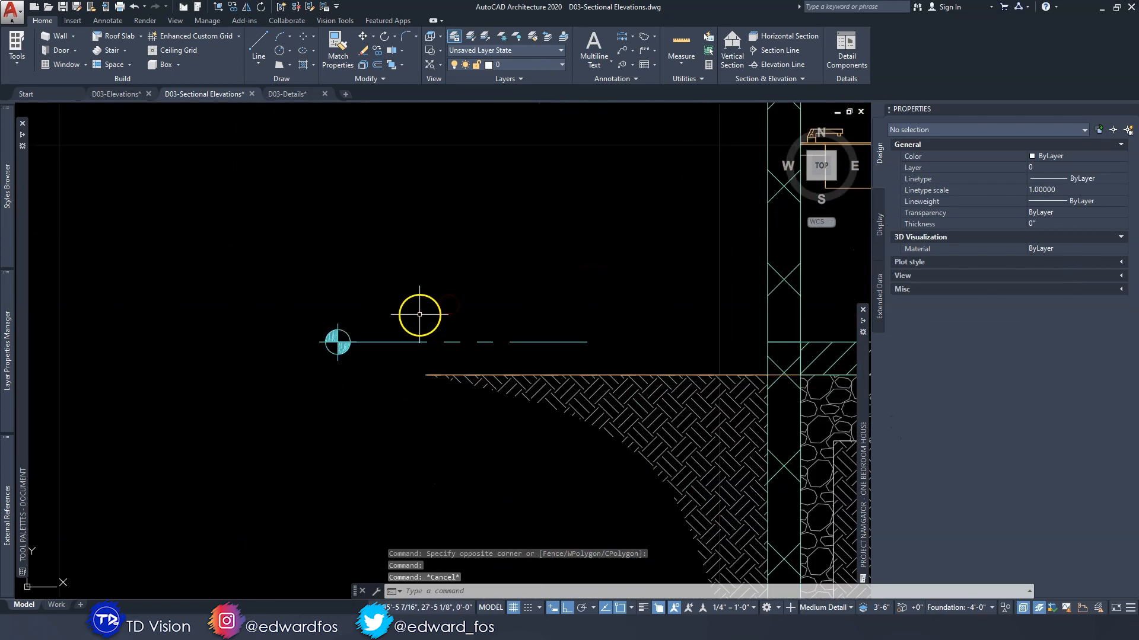
click(594, 44)
click(366, 298)
click(520, 341)
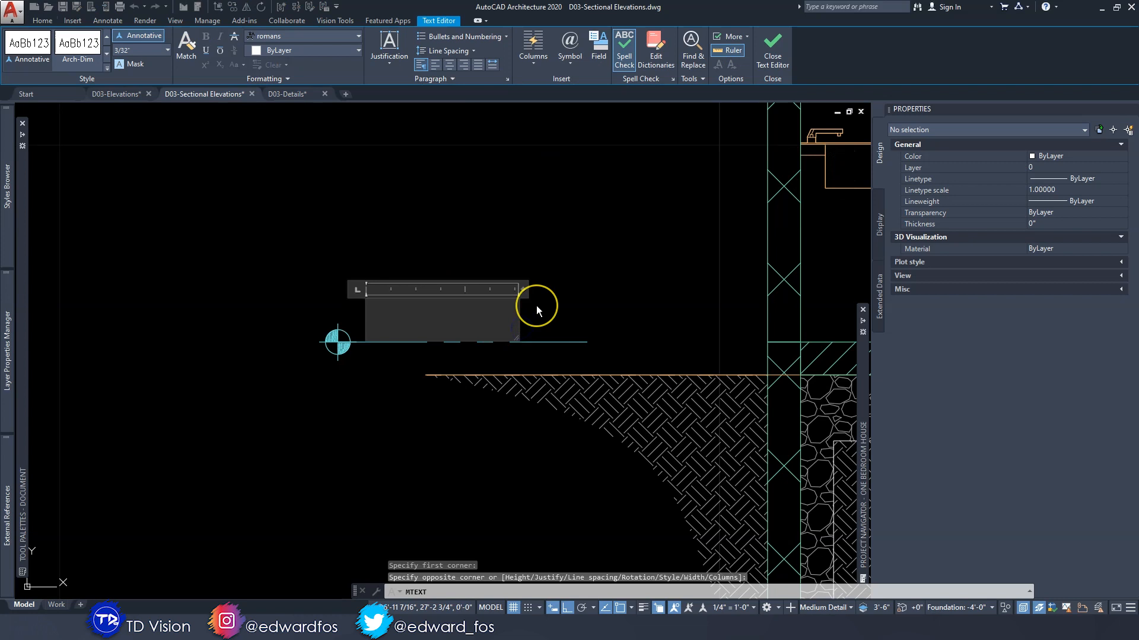
text(FINISHED LEVEL)
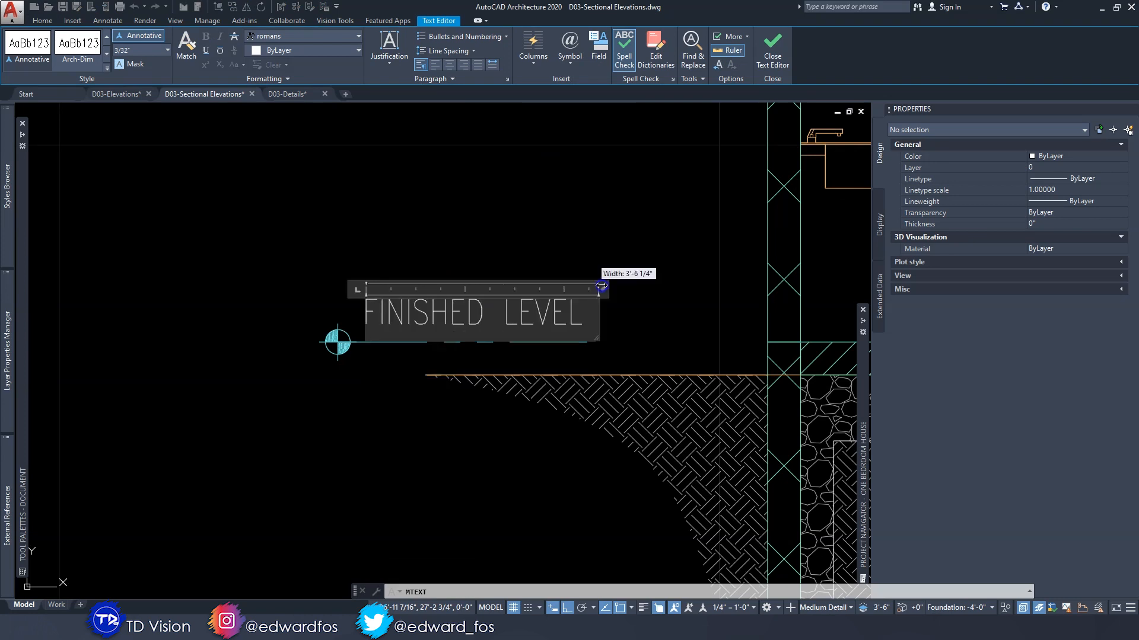
Move the FINISHED LEVEL text closer to the level line and the datum symbol
click(508, 285)
click(408, 282)
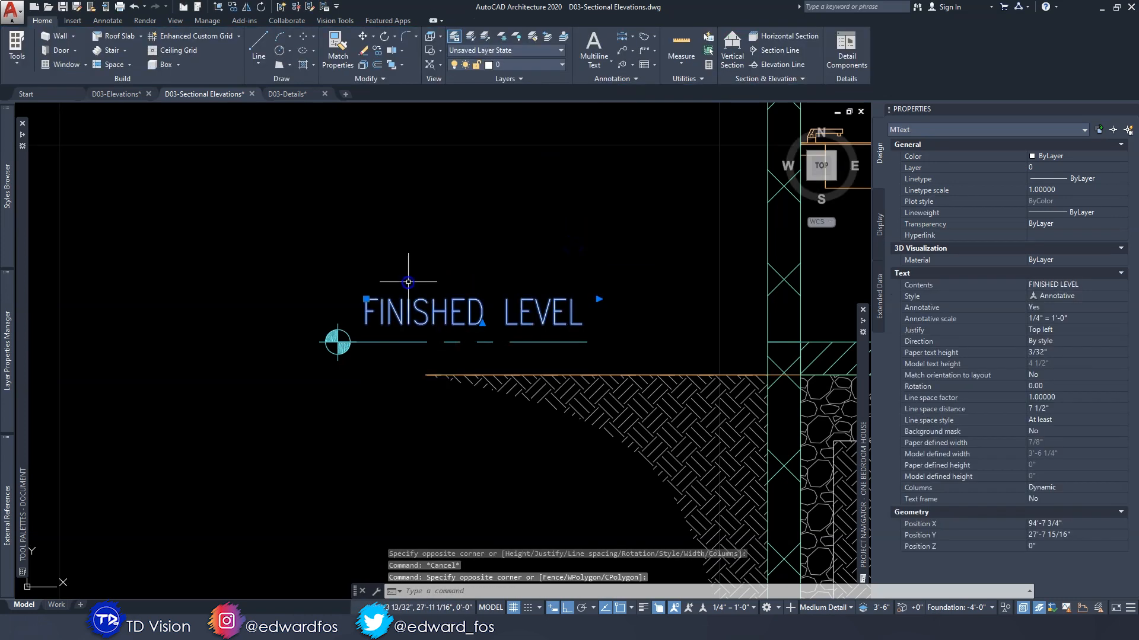
click(462, 255)
key(Escape)
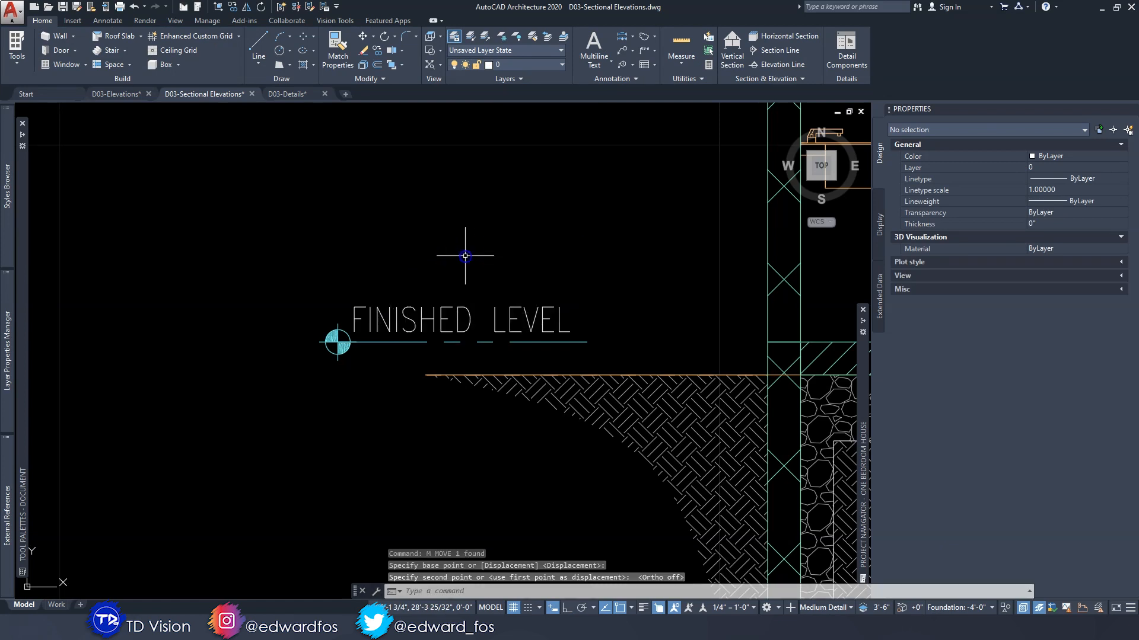
Stretch the wall-side end of the level line so that it extends well past the text
scroll(453, 255, down, 2)
click(535, 313)
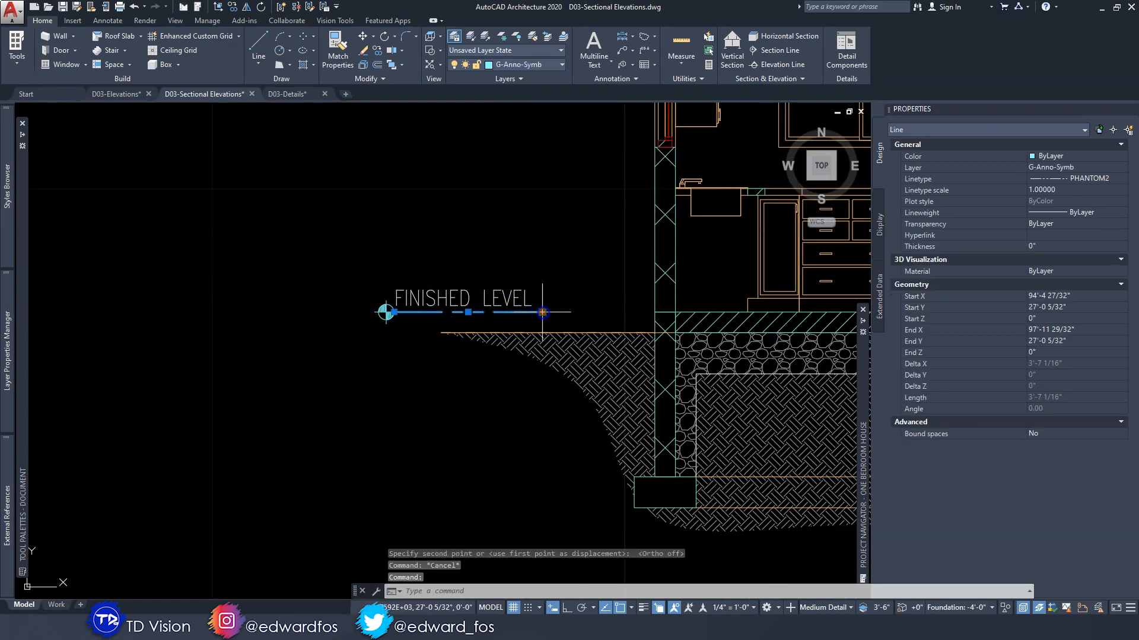
click(542, 313)
click(587, 315)
key(Escape)
scroll(512, 287, down, 2)
middle_drag(510, 287, 516, 320)
key(Escape)
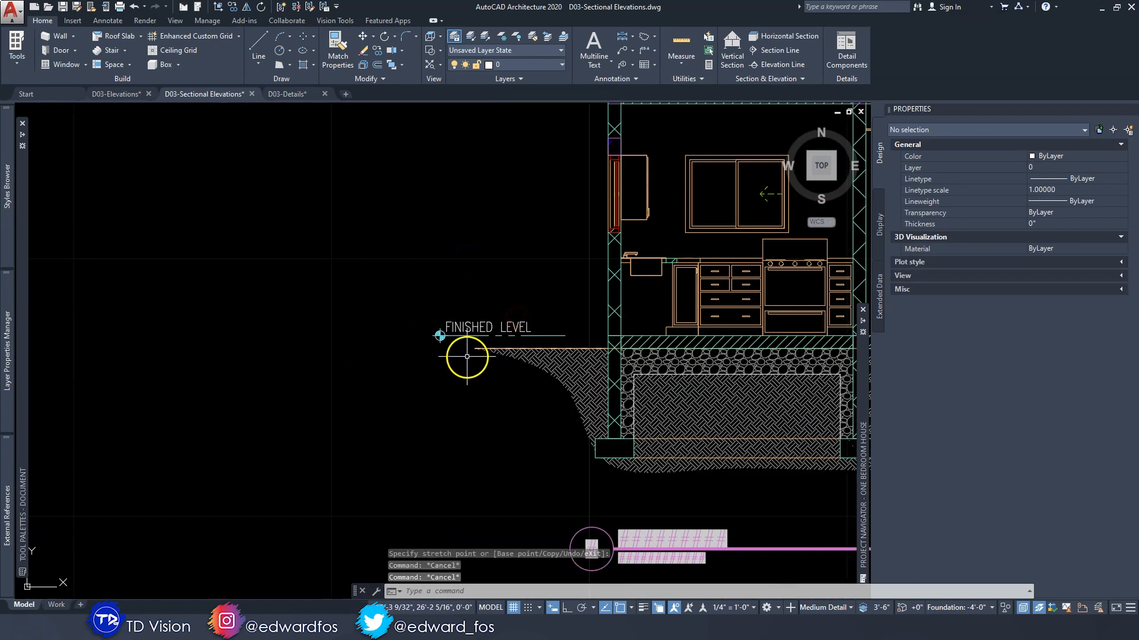
Copy the datum symbol, line and text from the finished floor level up to the top of the kitchen's outer wall
click(468, 358)
click(401, 295)
middle_drag(469, 265, 413, 298)
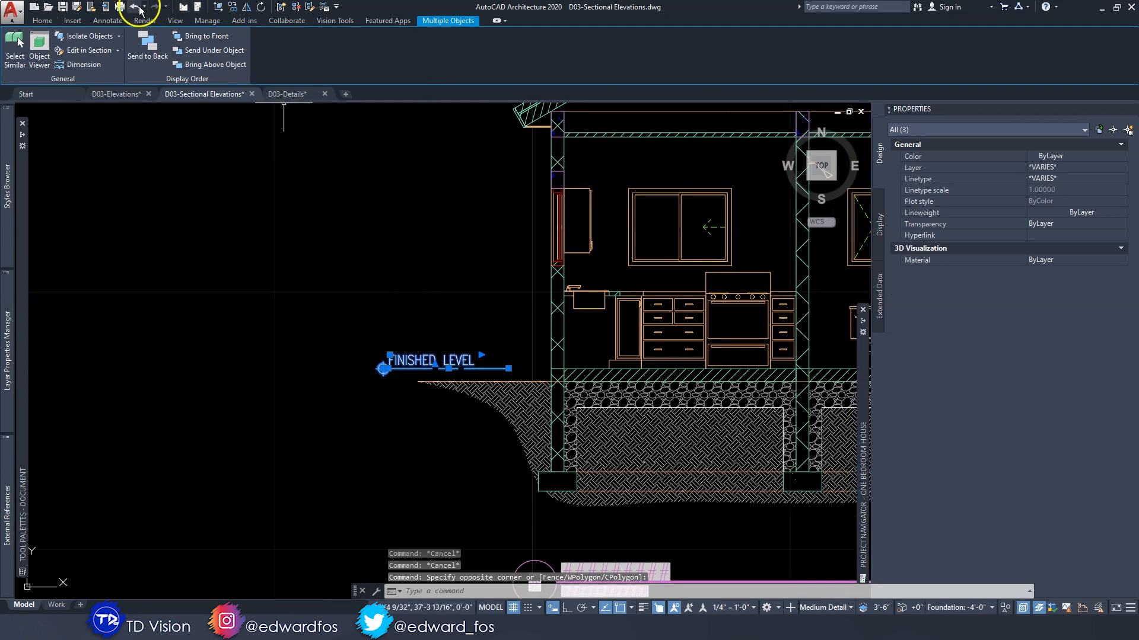
click(233, 8)
scroll(578, 361, up, 5)
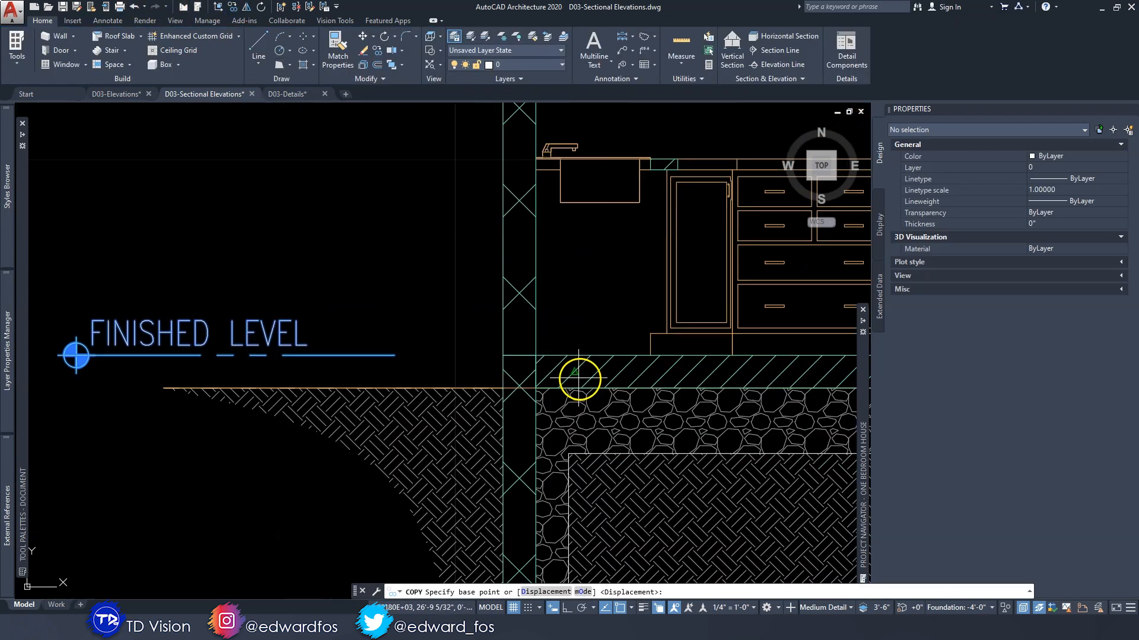
click(462, 343)
scroll(470, 287, down, 4)
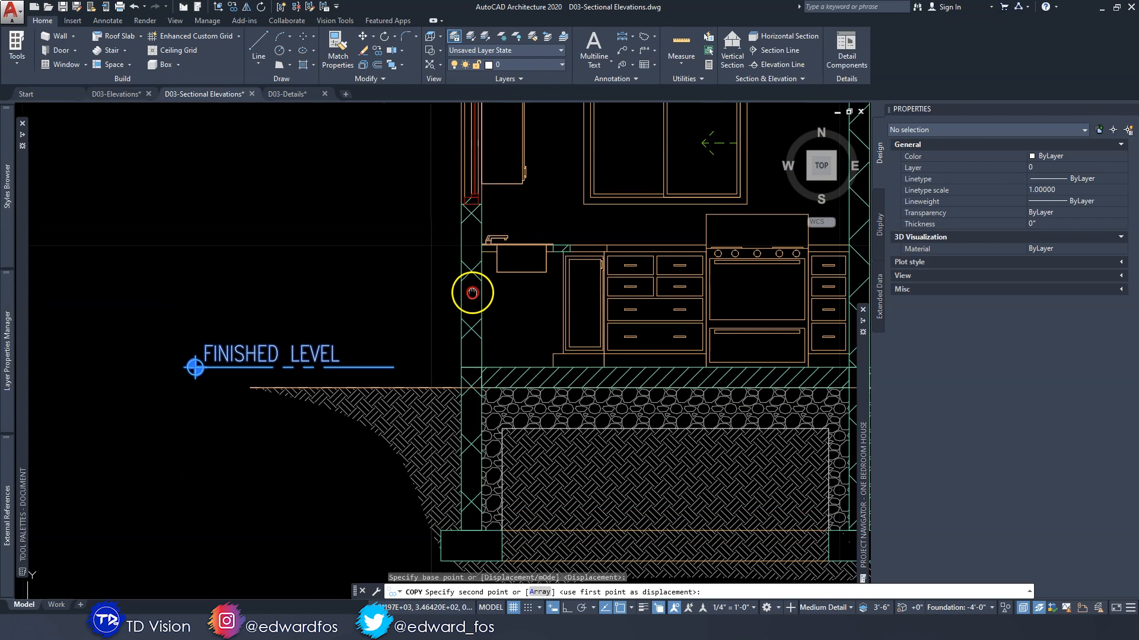
scroll(467, 231, up, 3)
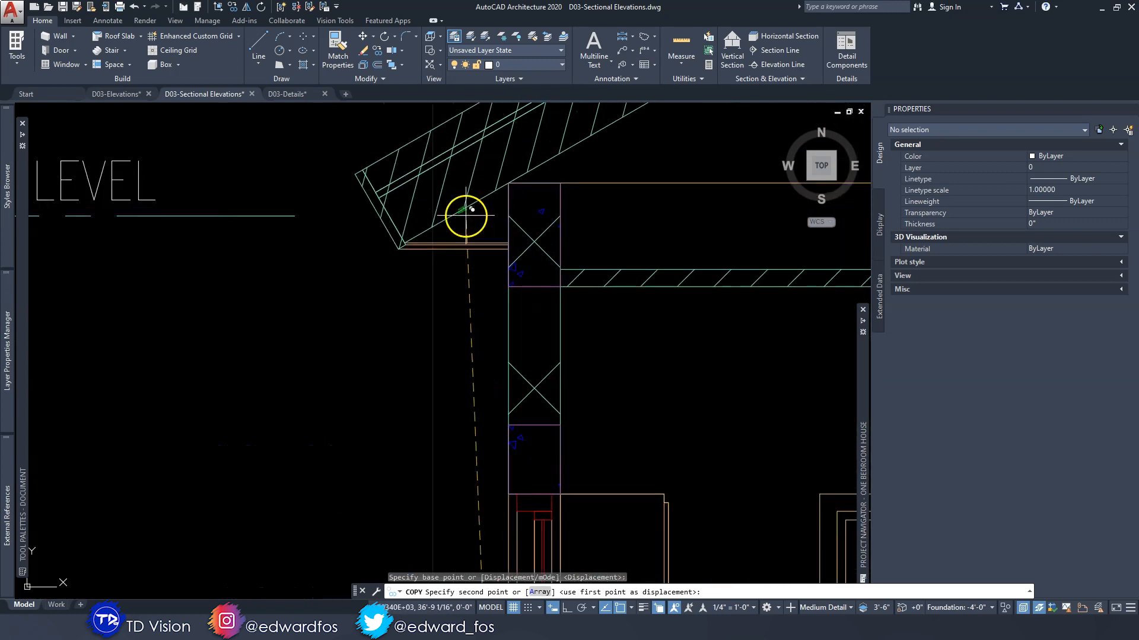
click(511, 181)
scroll(509, 178, down, 4)
Change the copied level label's text to "WALL PLATE"
double_click(493, 218)
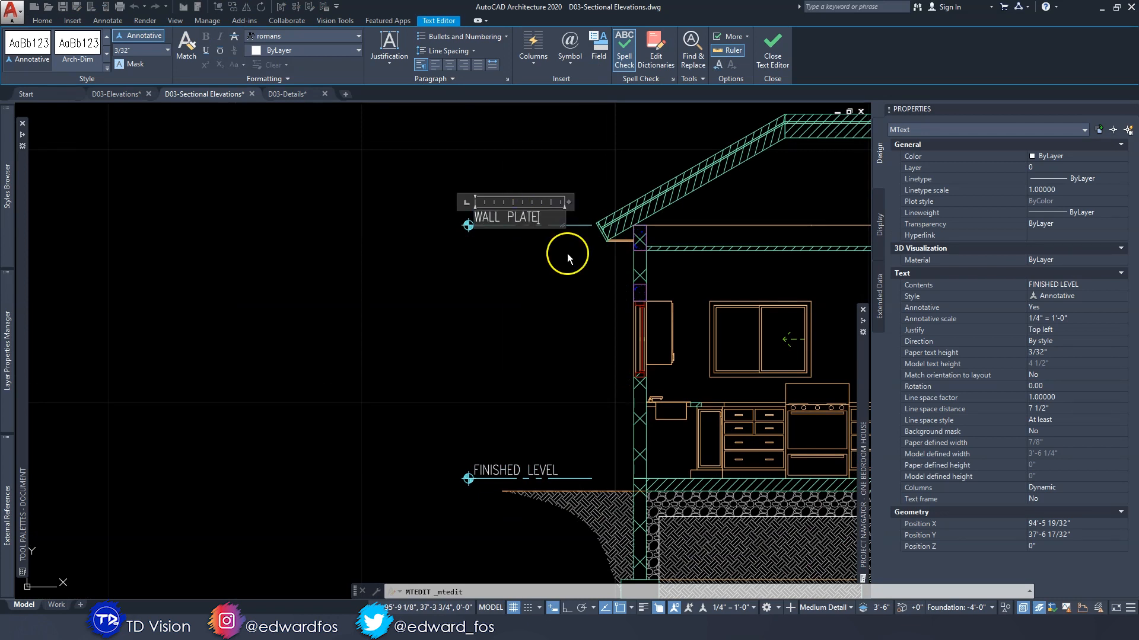
click(382, 166)
key(Escape)
key(Escape)
middle_drag(497, 338, 348, 347)
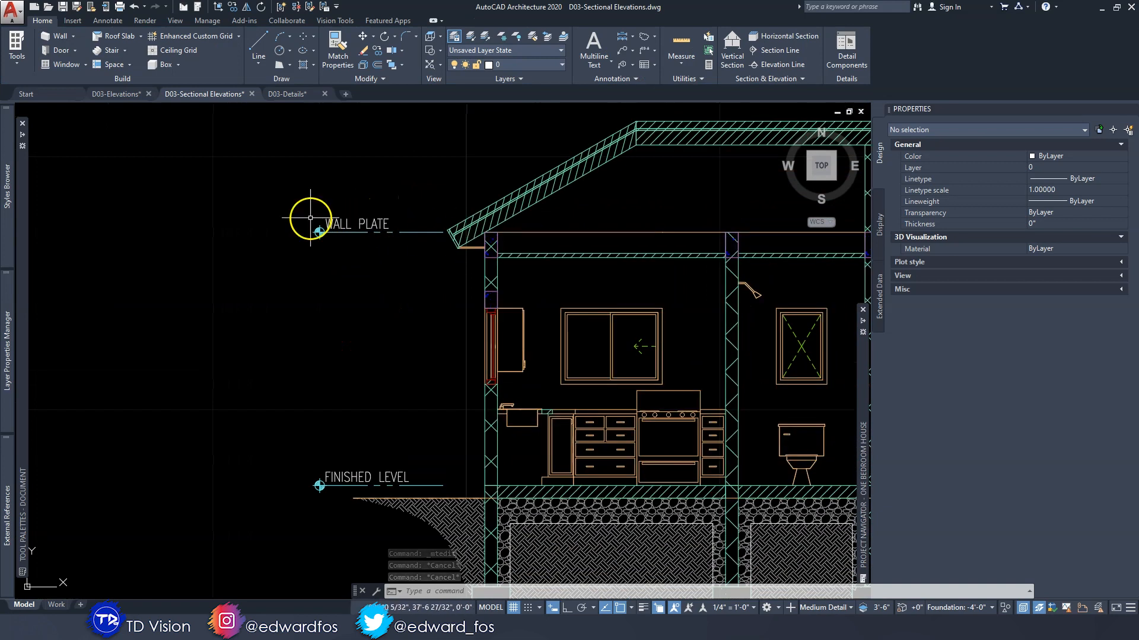
mouse_move(344, 221)
middle_down()
mouse_move(326, 283)
mouse_move(277, 236)
middle_up()
scroll(185, 246, down, 2)
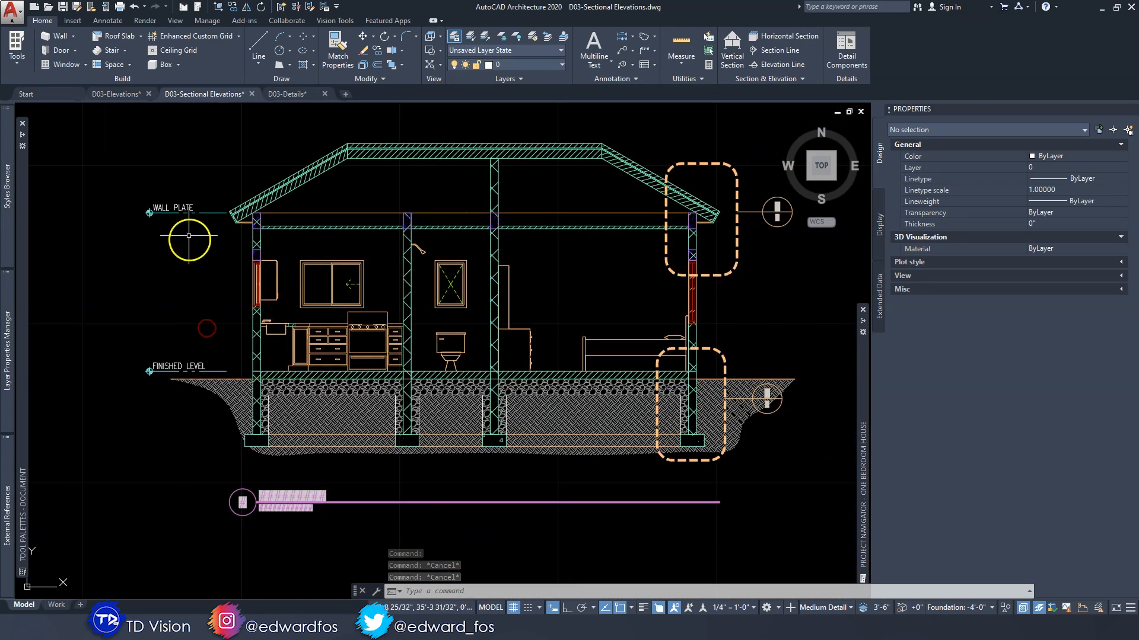
scroll(580, 300, down, 2)
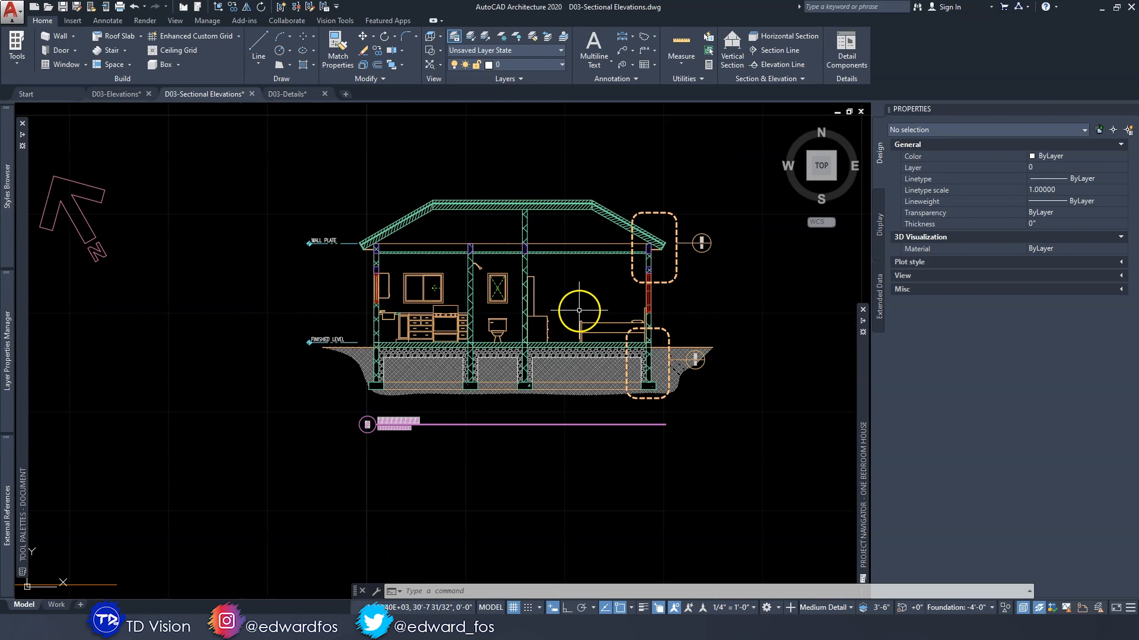
Add a vertical AEC dimension between the wall-side ends of the FINISHED LEVEL and WALL PLATE lines, placed just inside those ends
middle_drag(450, 256, 414, 243)
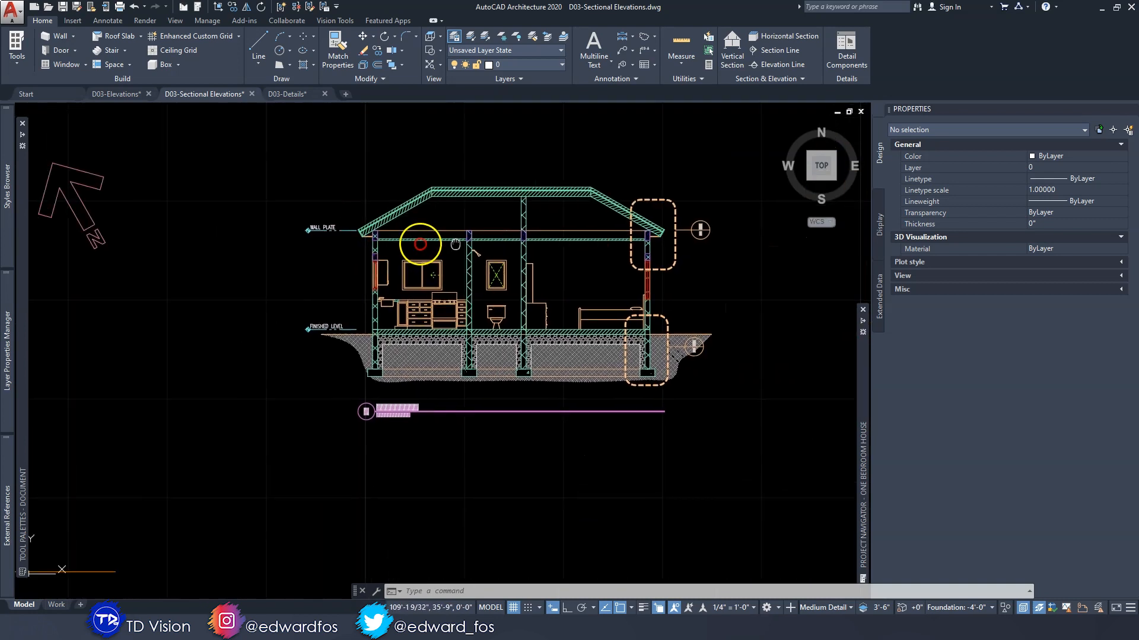
scroll(283, 316, up, 4)
key(Escape)
key(Escape)
key(Escape)
mouse_move(311, 291)
middle_down()
mouse_move(326, 385)
mouse_move(313, 381)
middle_up()
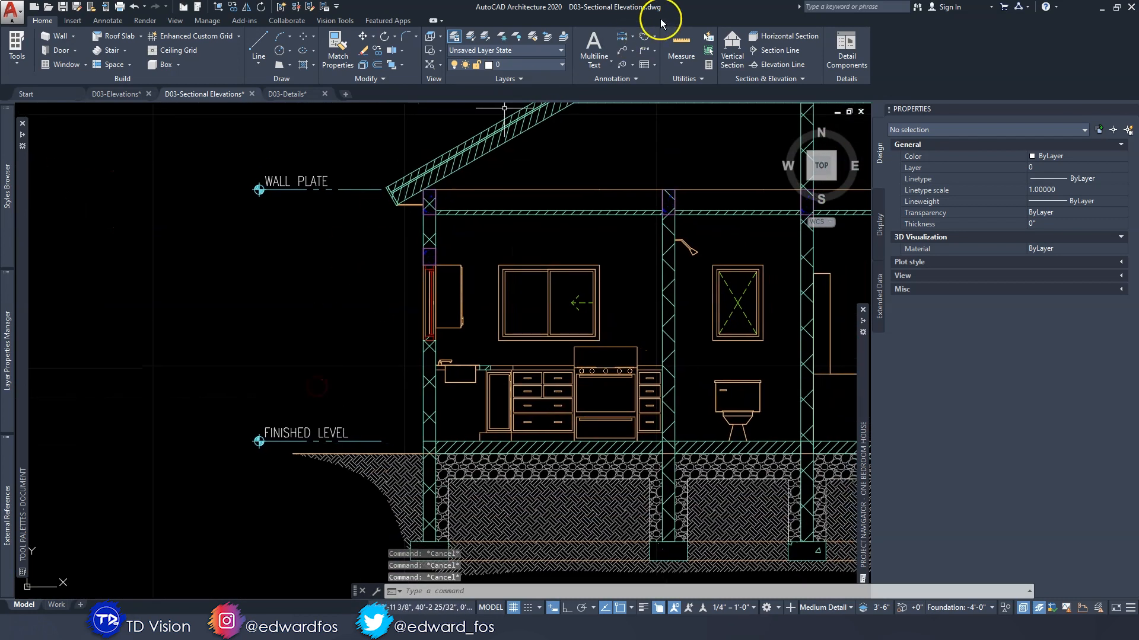
click(630, 38)
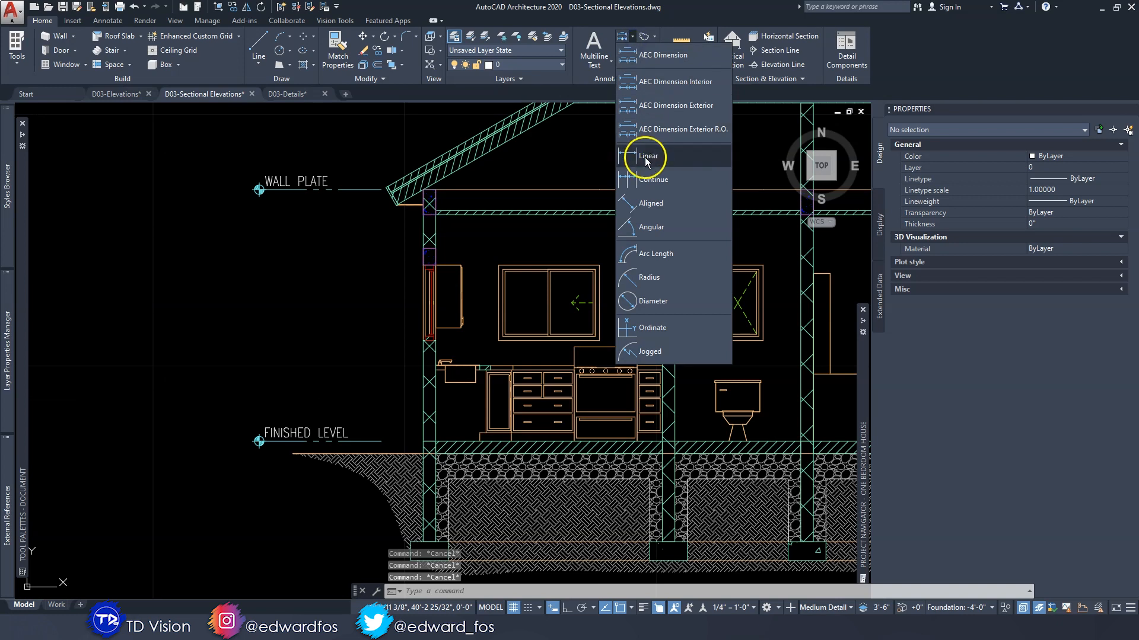
click(658, 54)
middle_drag(559, 290, 463, 272)
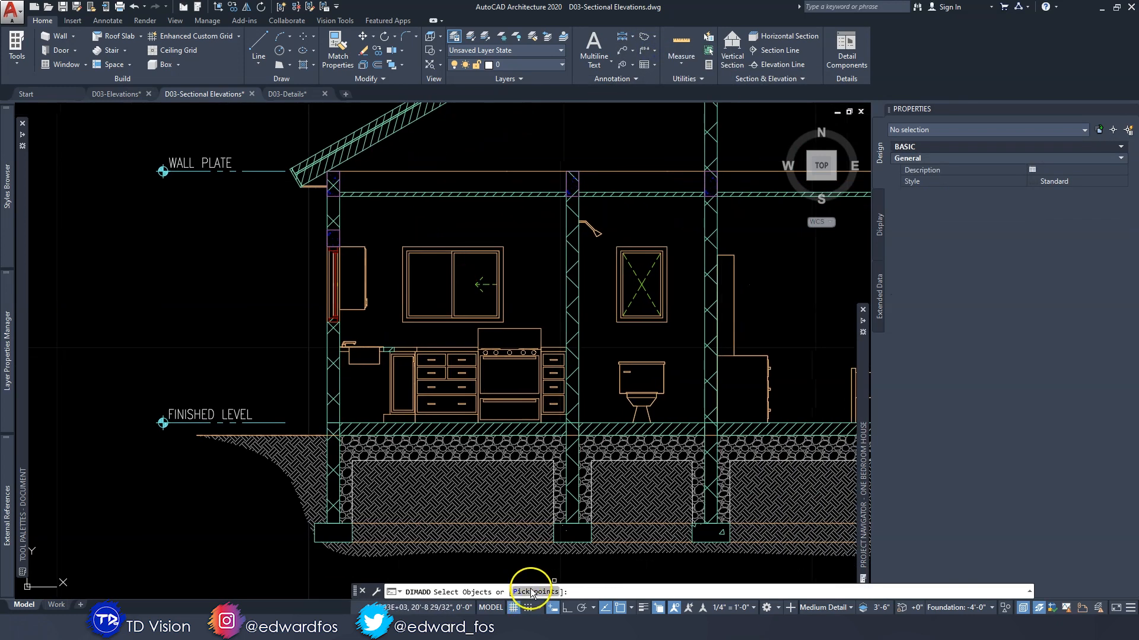
click(532, 592)
scroll(296, 357, up, 2)
middle_drag(303, 433, 411, 465)
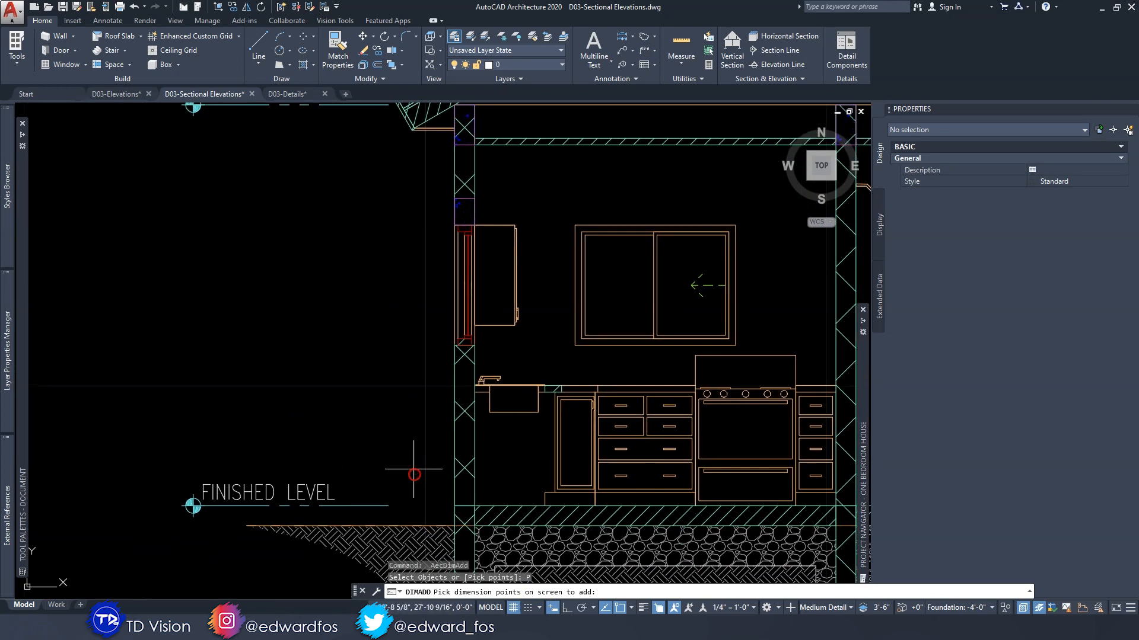
scroll(403, 468, down, 2)
click(396, 490)
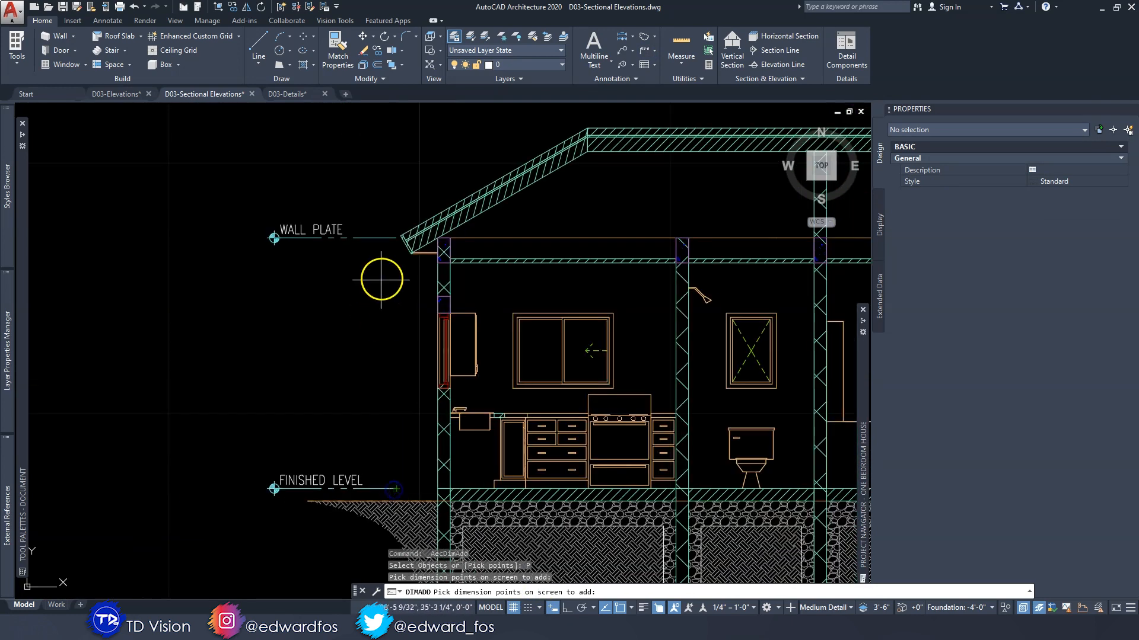
click(397, 238)
key(Return)
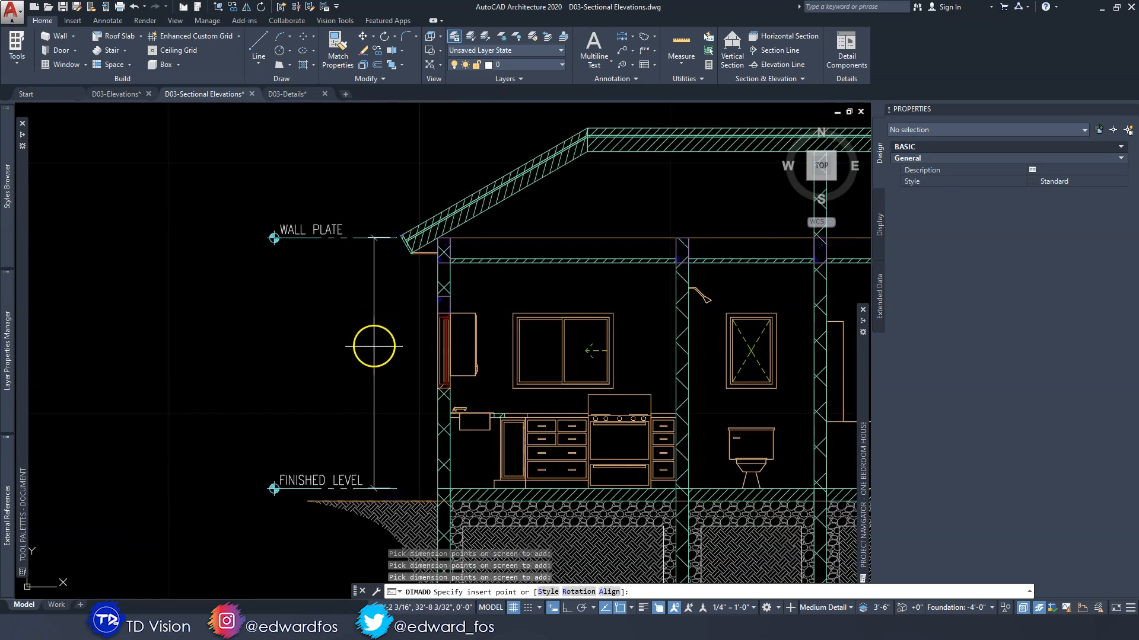
click(384, 351)
Copy the FINISHED LEVEL datum symbol, line and text from the floor level down to the top of the outer wall's footing
middle_drag(391, 293, 346, 249)
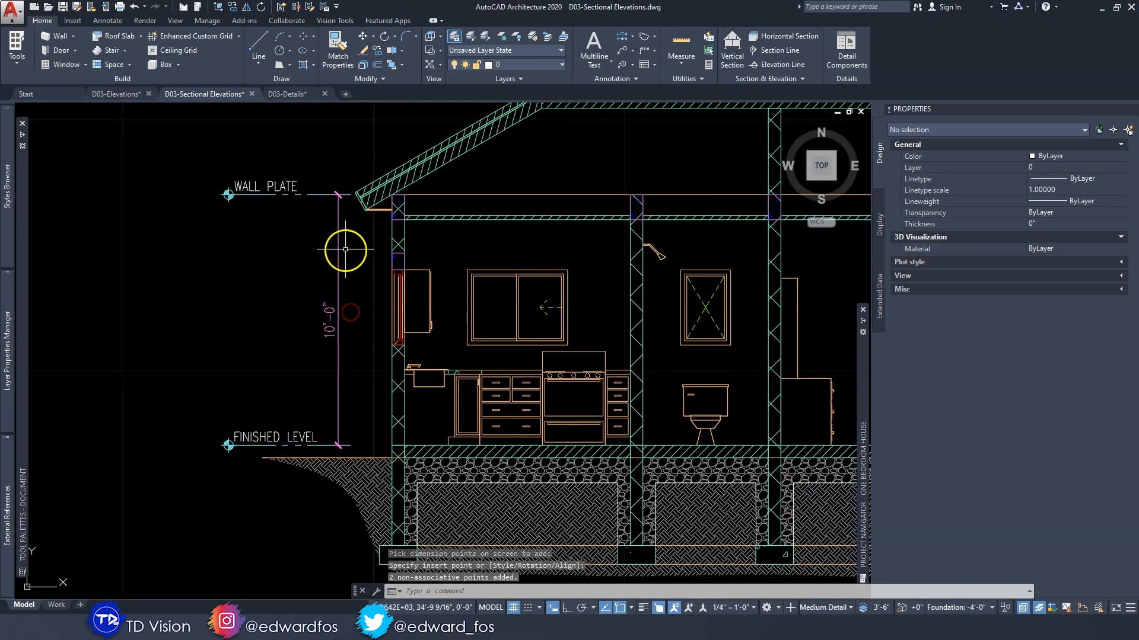
mouse_move(323, 463)
middle_down()
mouse_move(344, 444)
mouse_move(361, 386)
mouse_move(397, 417)
mouse_move(390, 429)
mouse_move(402, 399)
mouse_move(374, 311)
middle_up()
click(325, 371)
click(272, 280)
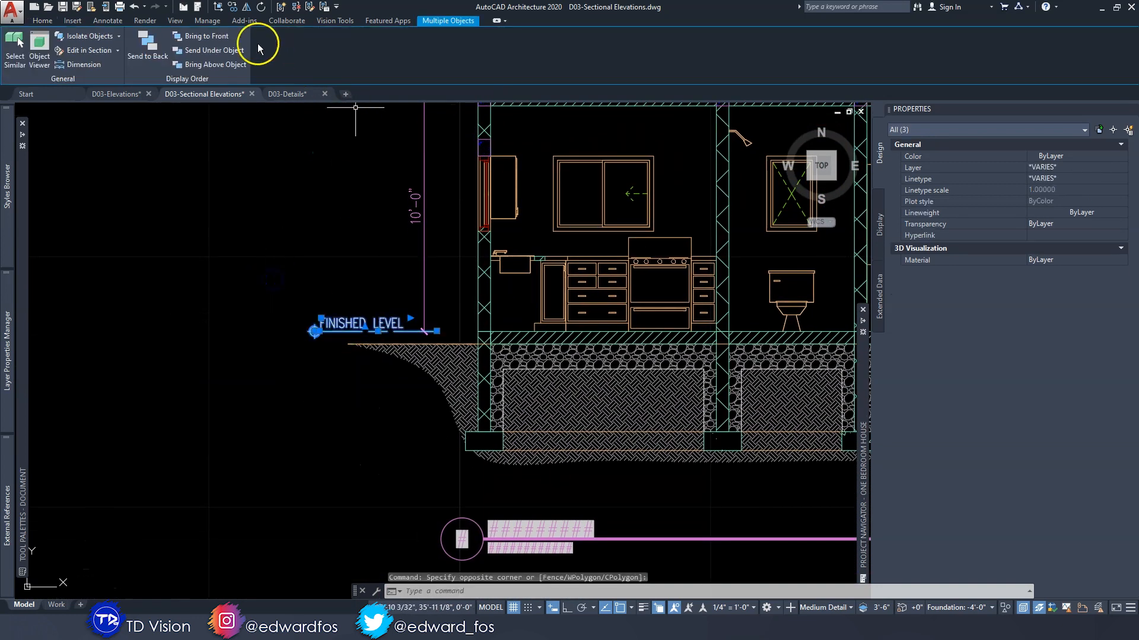
click(226, 9)
scroll(392, 377, up, 2)
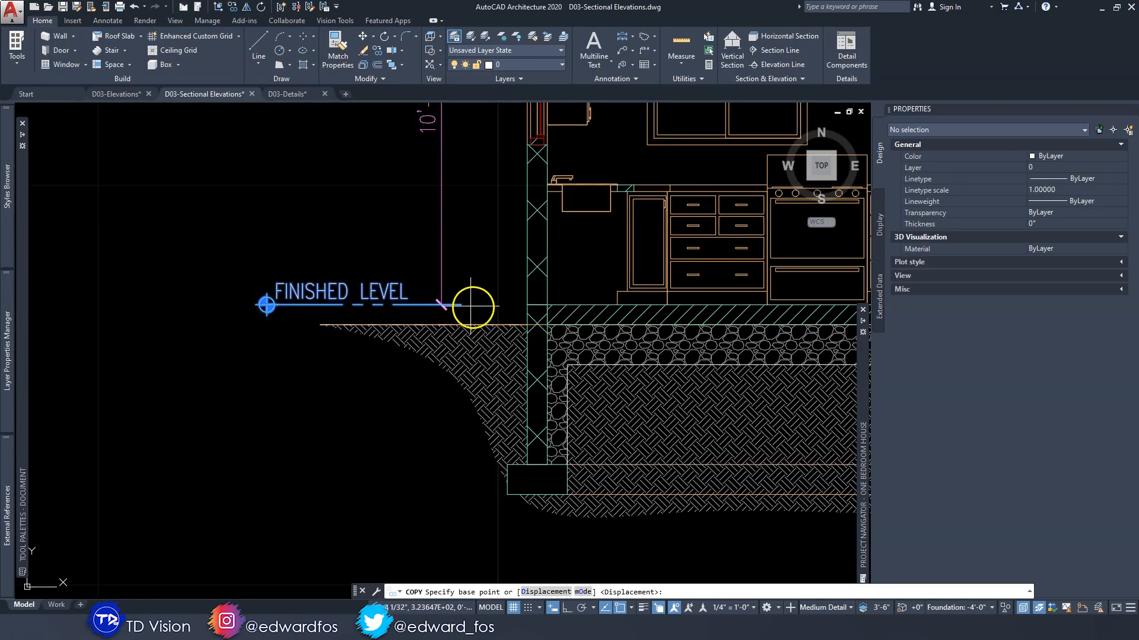
click(530, 305)
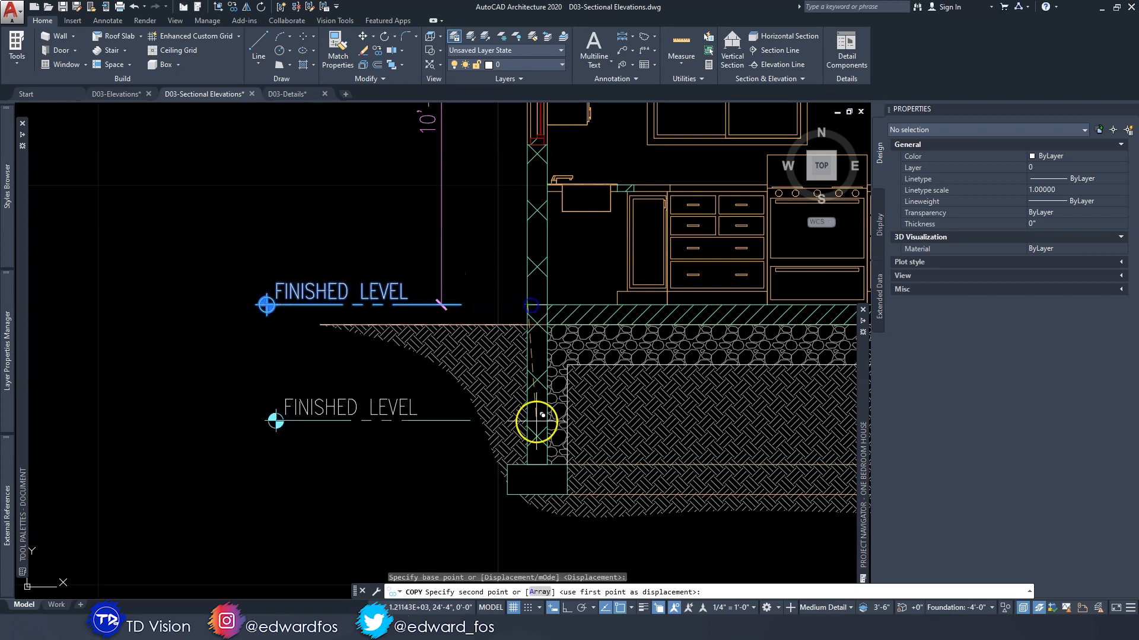
click(527, 464)
key(Escape)
Change the lower copied level label's text to "FOUNDATION"
double_click(355, 451)
text(FOUNDATION)
click(203, 387)
key(Escape)
key(Escape)
key(Escape)
Add an extension line at the FOUNDATION level line to the existing vertical level dimension chain
middle_drag(449, 308, 423, 217)
click(423, 224)
click(405, 206)
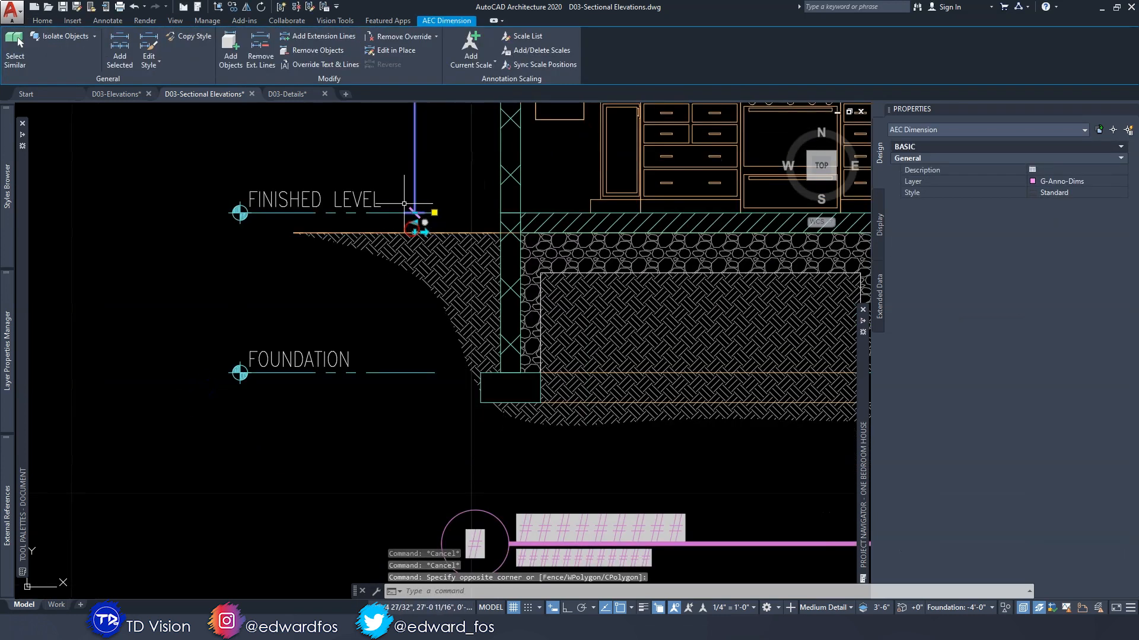
click(297, 39)
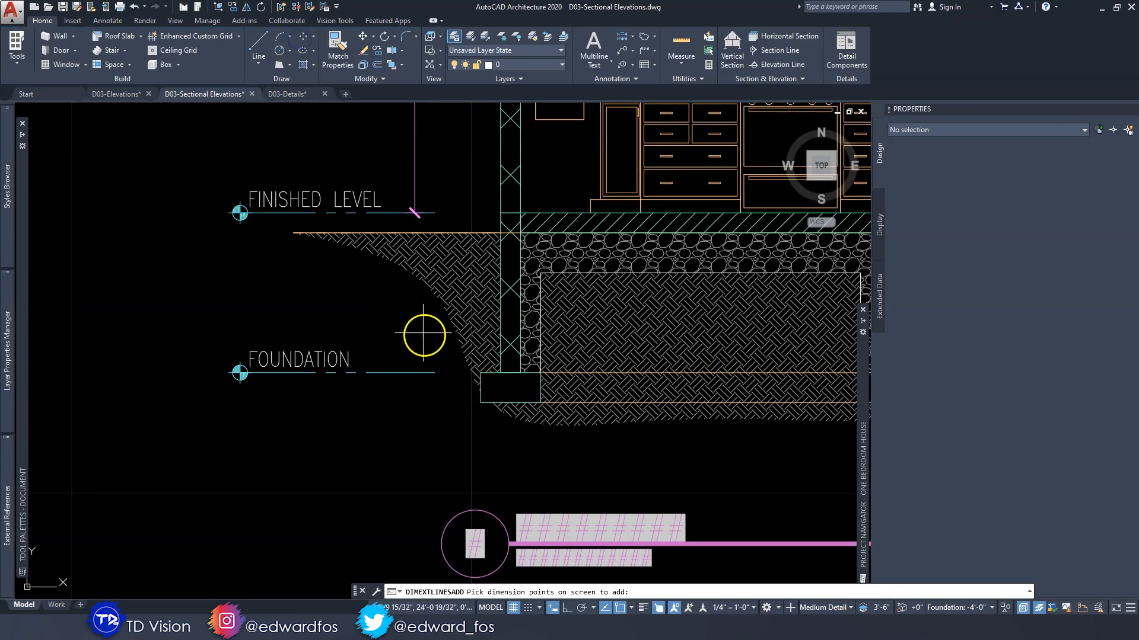
click(435, 373)
right_click(406, 272)
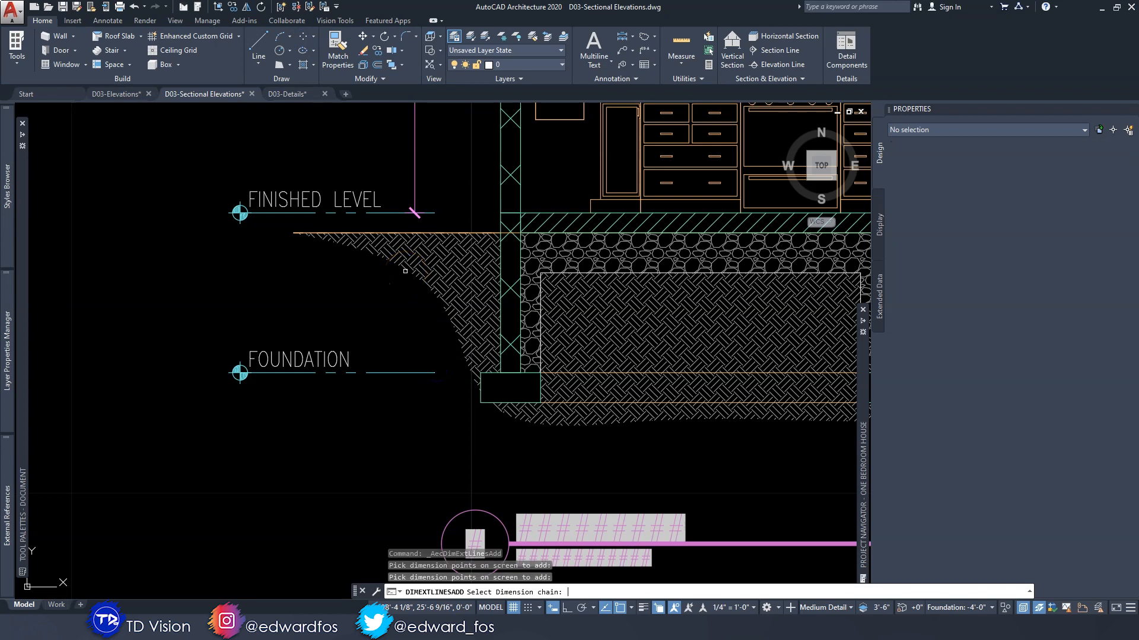
click(415, 206)
key(Escape)
Dimension the kitchen outer wall's window sill and head heights from the finished floor, placing the AEC dimension between wall and level dimension
mouse_move(445, 201)
middle_down()
mouse_move(408, 377)
mouse_move(391, 370)
middle_up()
scroll(436, 321, down, 5)
scroll(380, 417, up, 3)
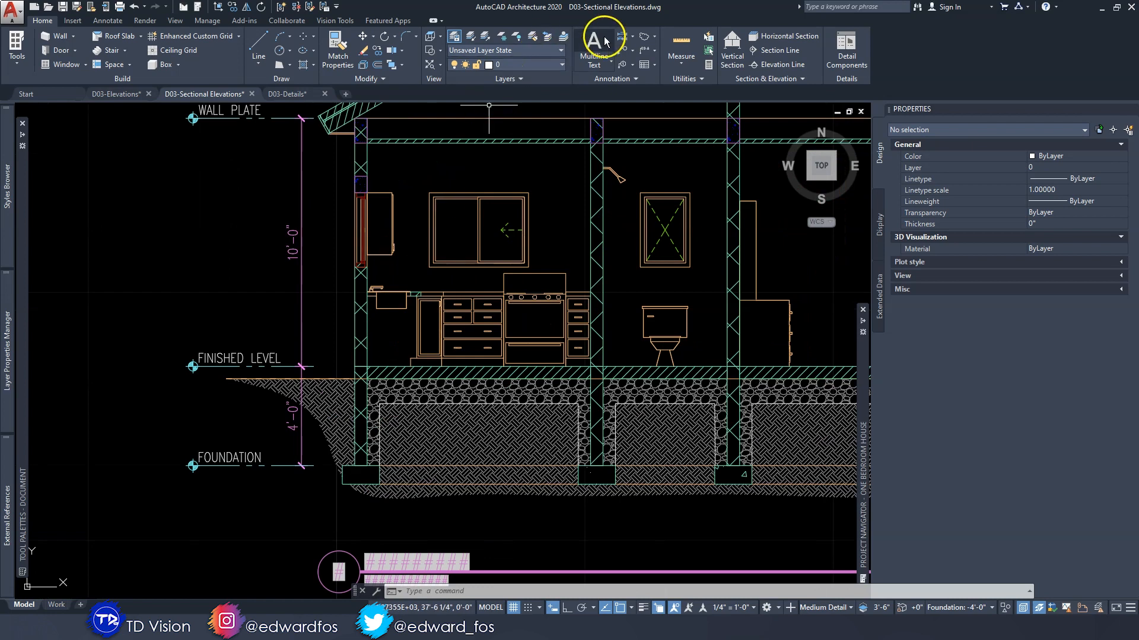
click(620, 39)
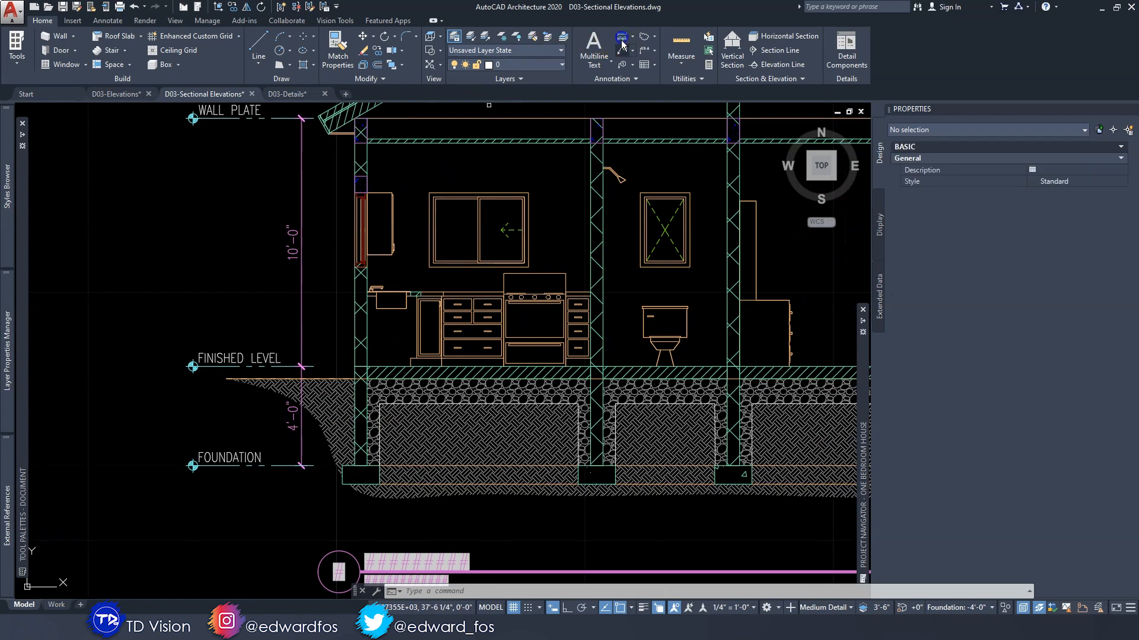
click(531, 591)
middle_drag(337, 239, 361, 269)
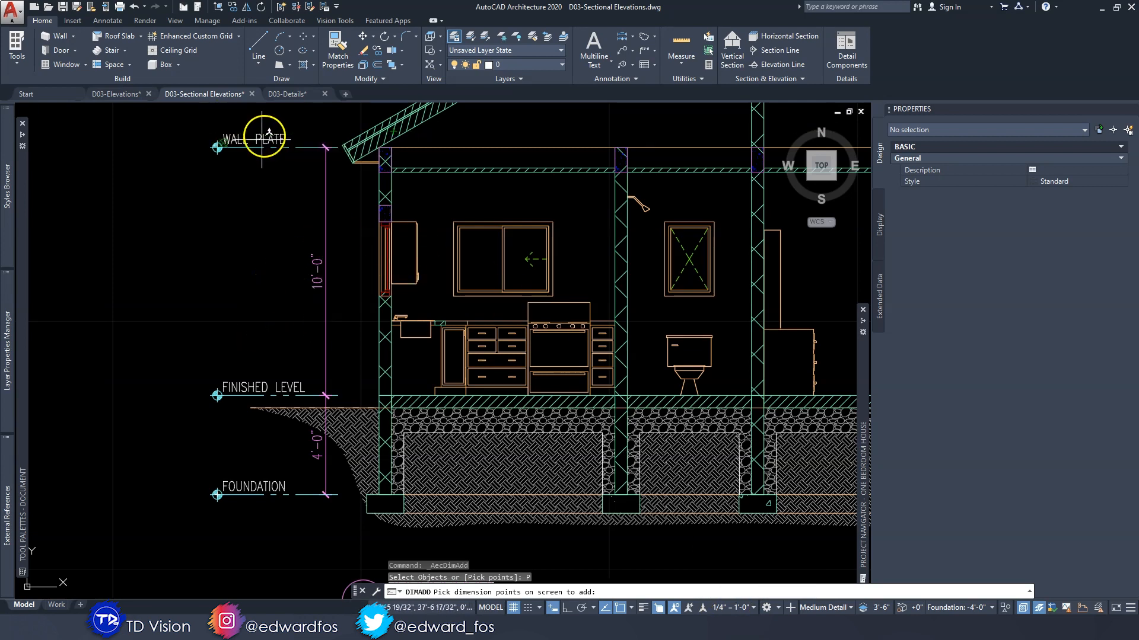
scroll(359, 255, up, 2)
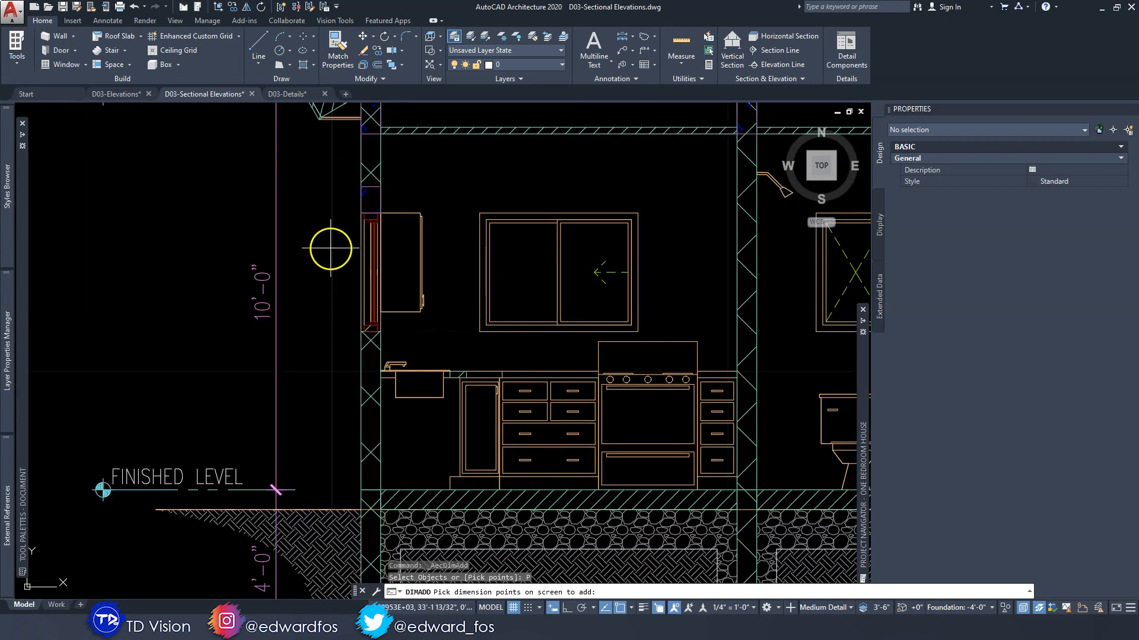
click(361, 491)
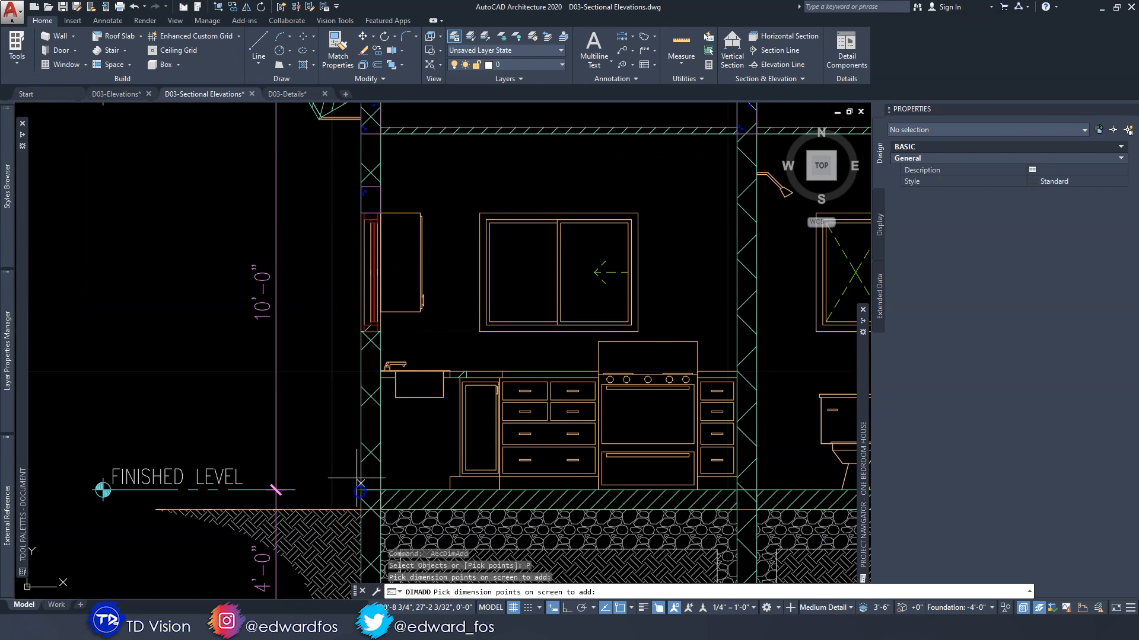
scroll(331, 214, up, 4)
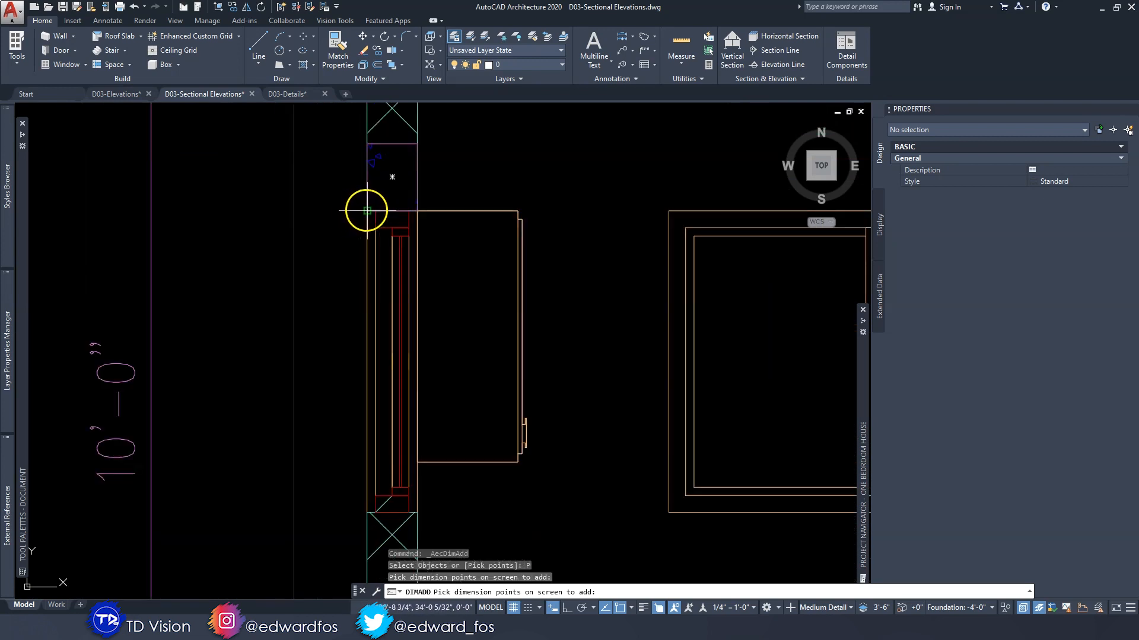
click(367, 210)
key(Return)
scroll(343, 381, down, 4)
click(325, 332)
Add an AEC dimension inside the kitchen through the floor, countertop, and underside and top of the wall cabinet
middle_drag(348, 315, 266, 296)
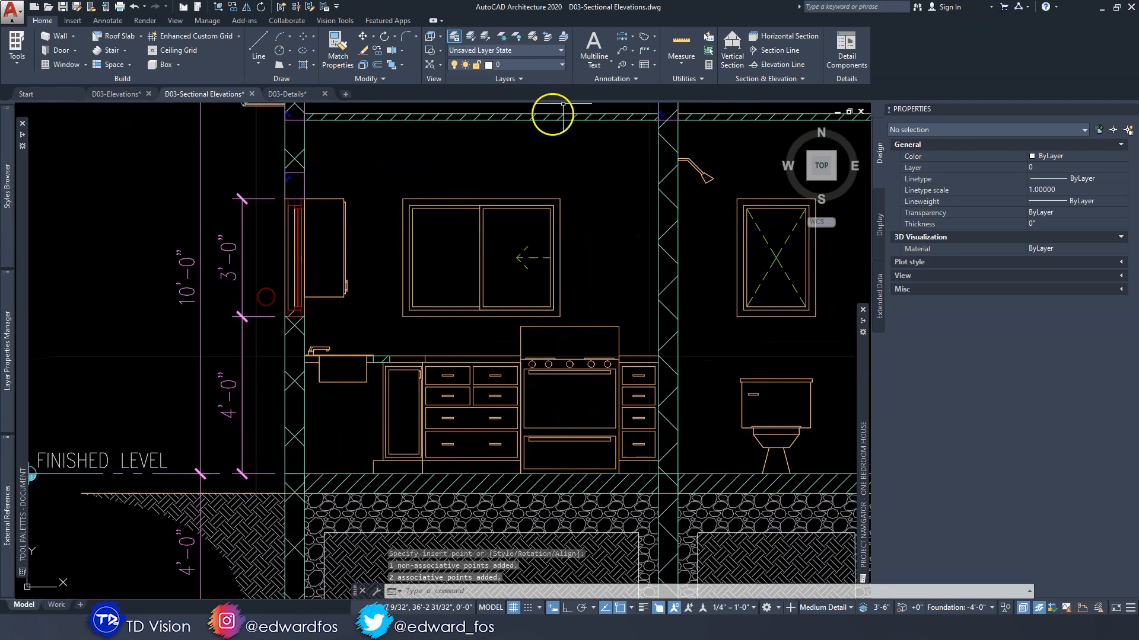
click(630, 36)
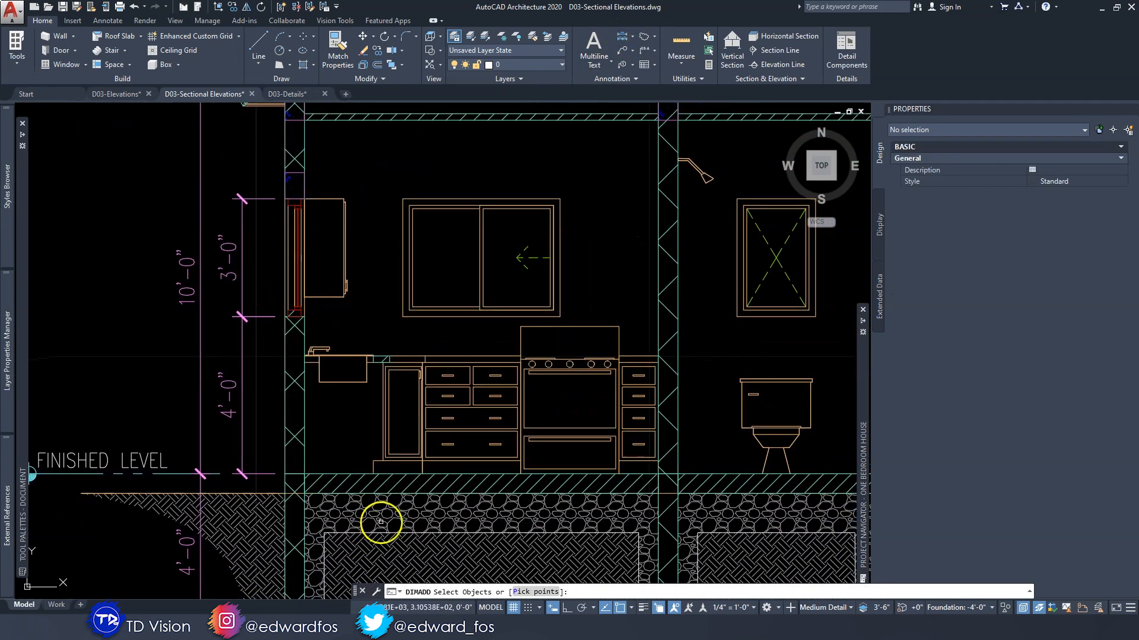
scroll(291, 462, up, 4)
click(324, 493)
middle_drag(339, 324, 346, 417)
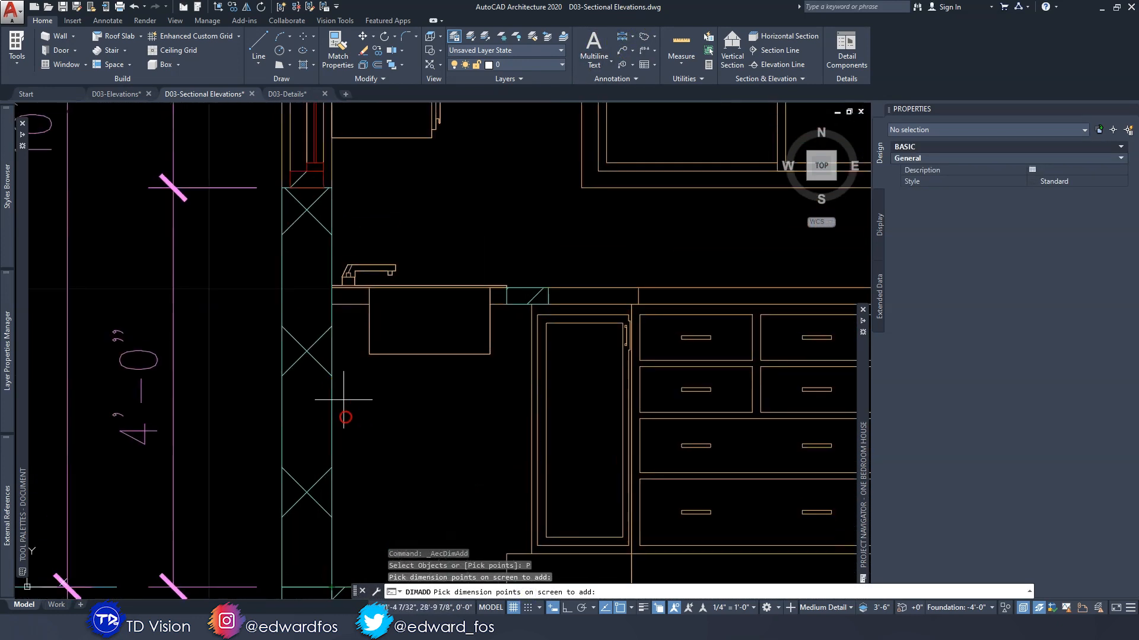
scroll(330, 311, up, 2)
click(331, 249)
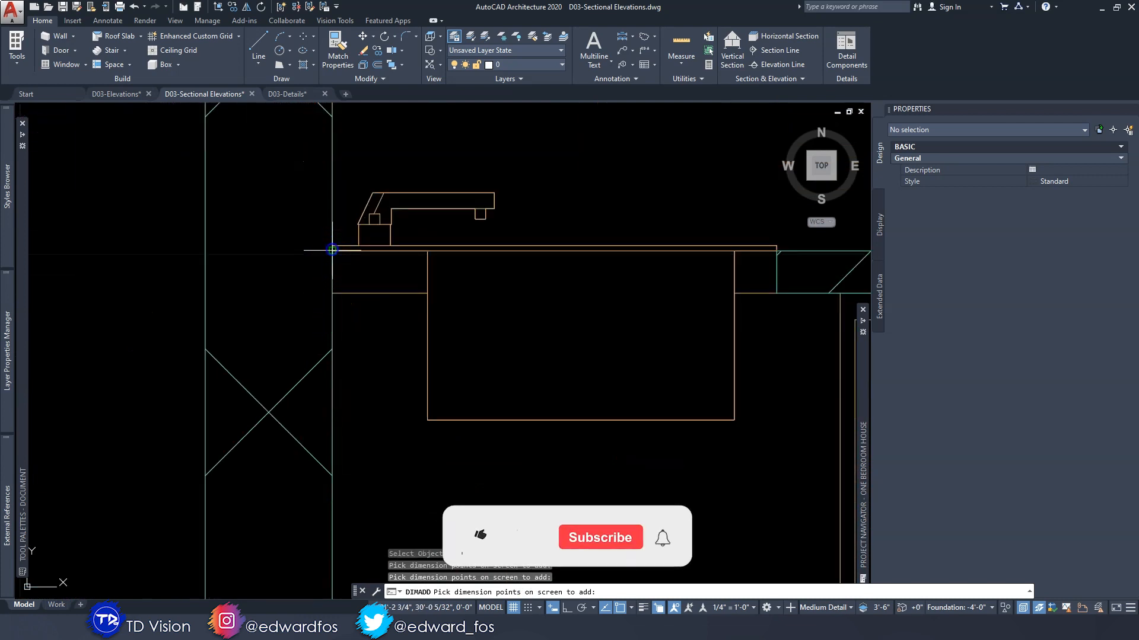
scroll(332, 249, down, 3)
click(333, 157)
middle_drag(345, 152, 389, 372)
click(377, 222)
key(Return)
scroll(461, 285, down, 2)
middle_drag(461, 285, 443, 233)
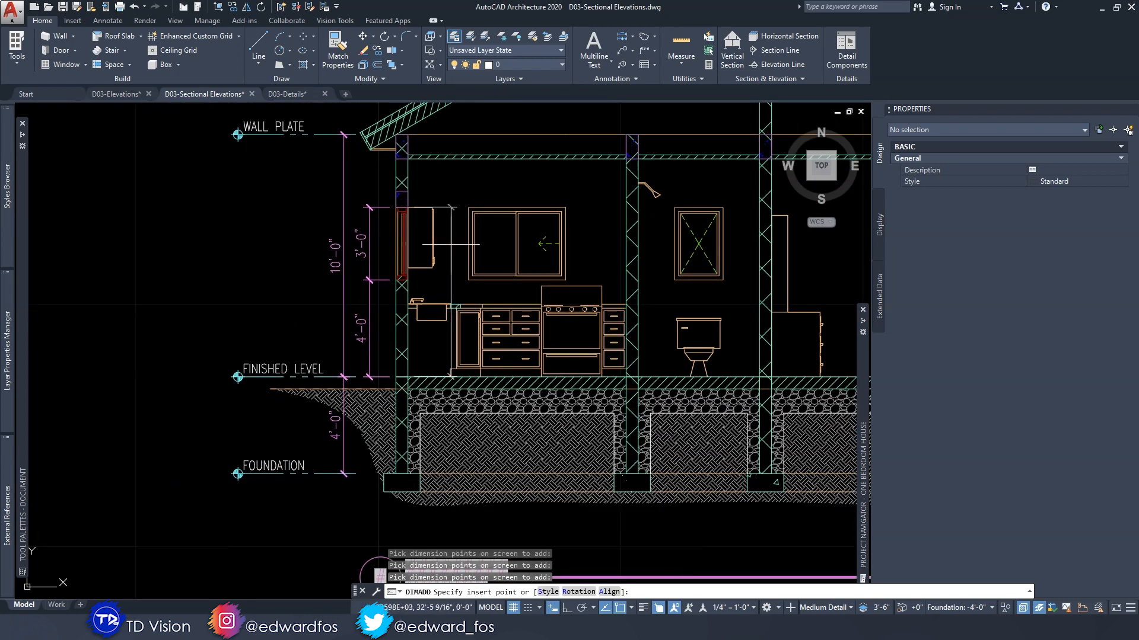
click(451, 244)
Stretch the wall cabinet dimension's upper two extension line origins from the wall to the cabinet's front edge
scroll(453, 213, up, 4)
click(337, 198)
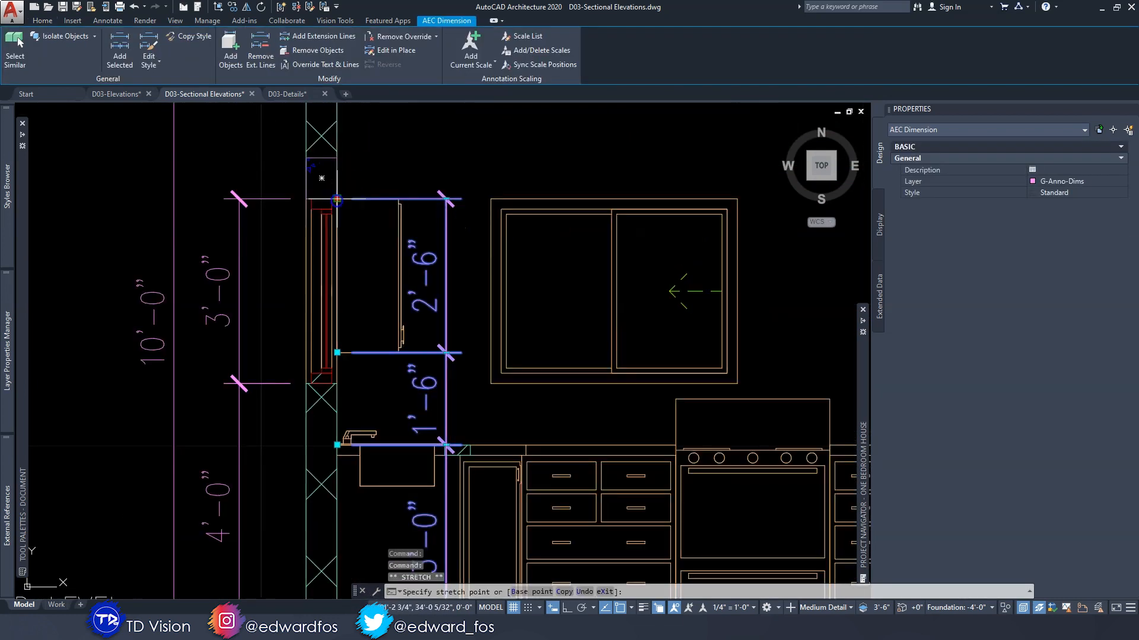
click(397, 201)
scroll(358, 368, up, 4)
click(337, 352)
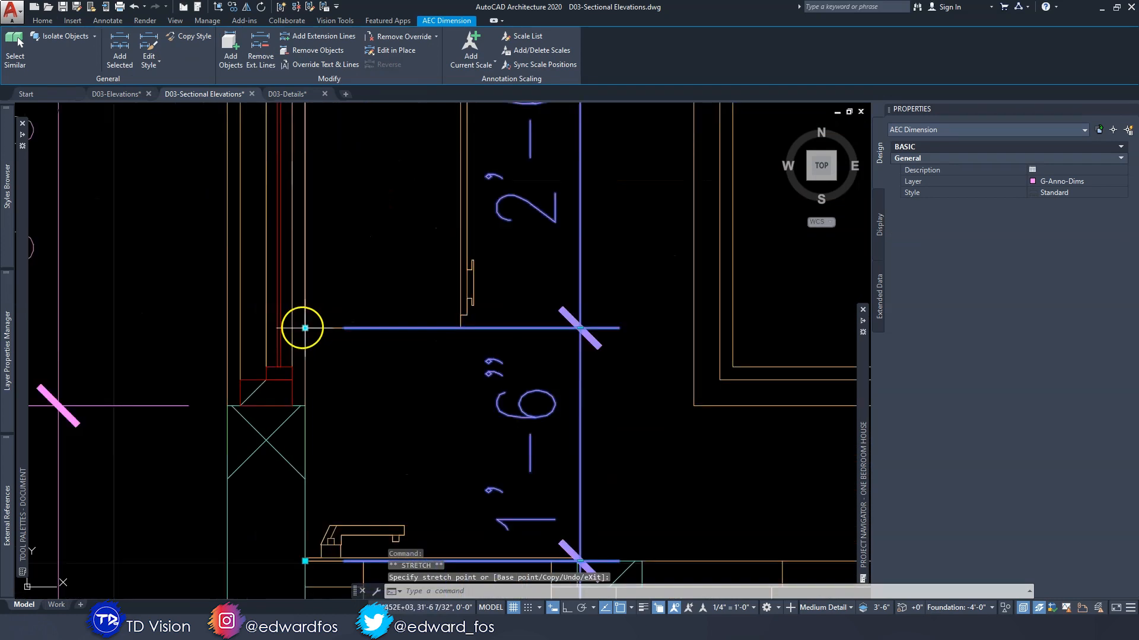
click(460, 326)
Dimension the kitchen sliding window's head and sill heights from the finished floor, placing the AEC dimension between window and bathroom wall
click(623, 40)
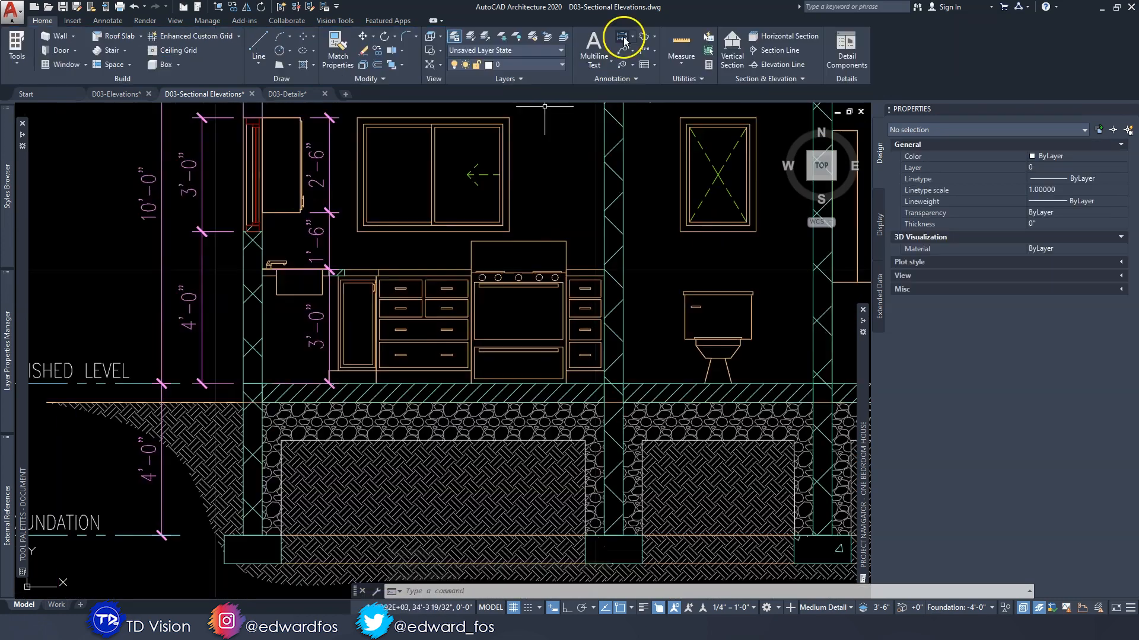
click(533, 592)
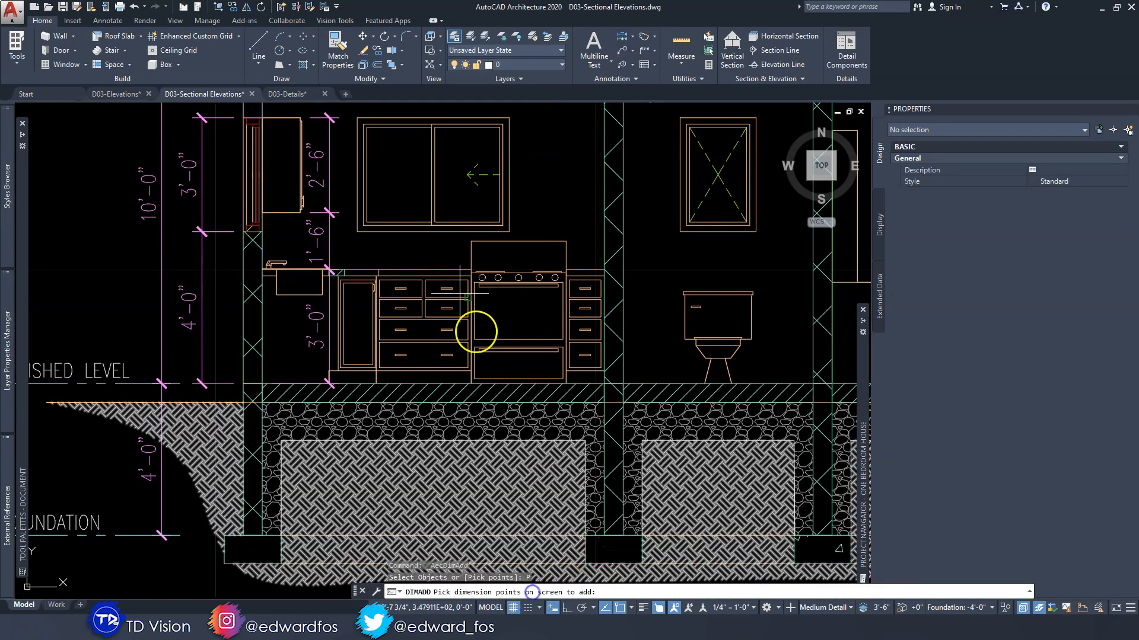
middle_drag(419, 188, 423, 247)
click(513, 178)
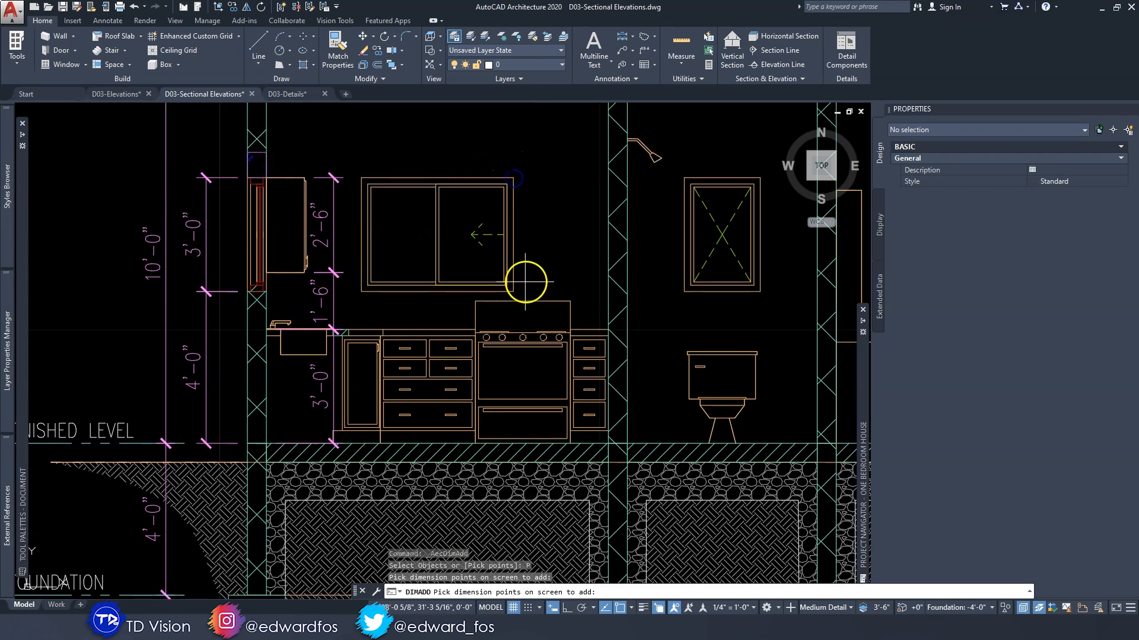
click(514, 291)
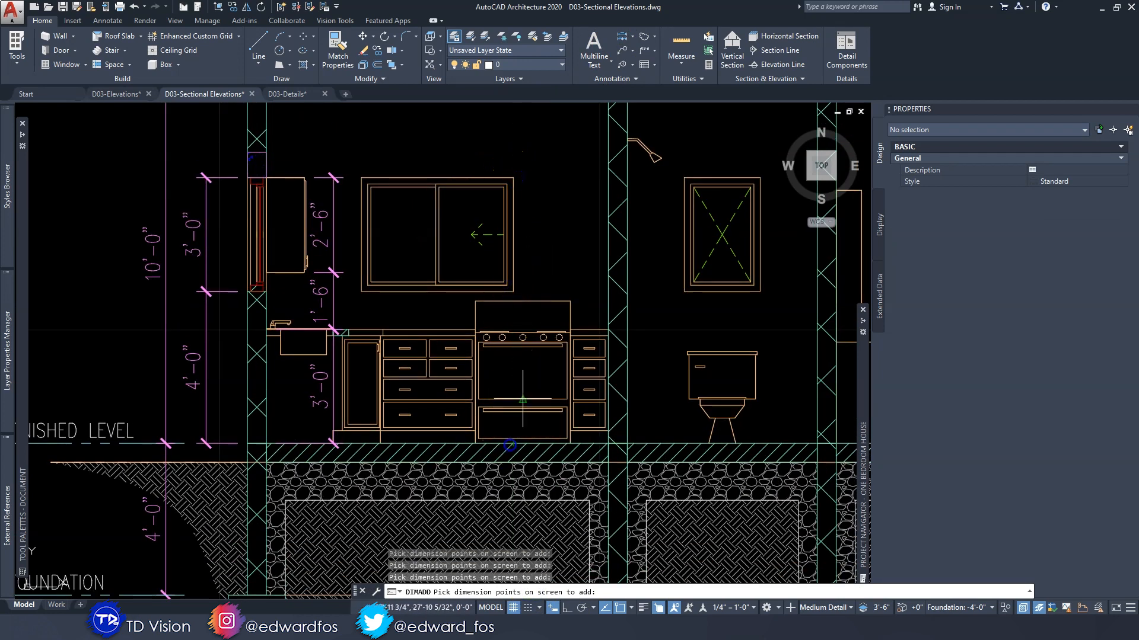
key(Return)
click(553, 232)
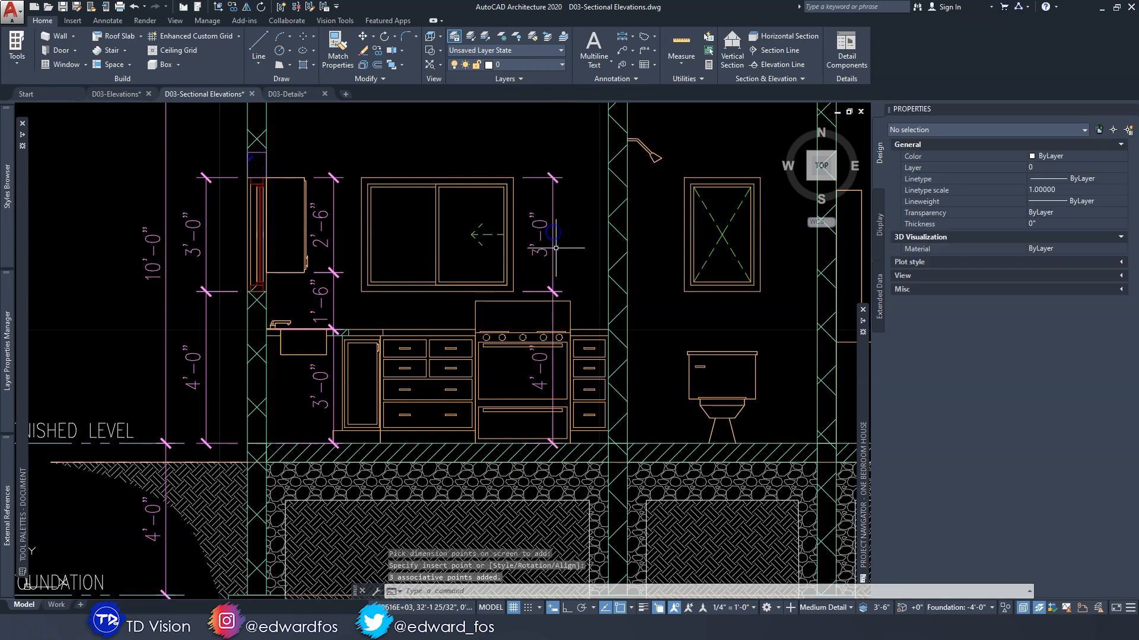
Dimension the bathroom window's head and sill heights from the finished floor, placing the AEC dimension between the window and the bedroom wall
scroll(537, 255, down, 6)
middle_drag(458, 285, 457, 286)
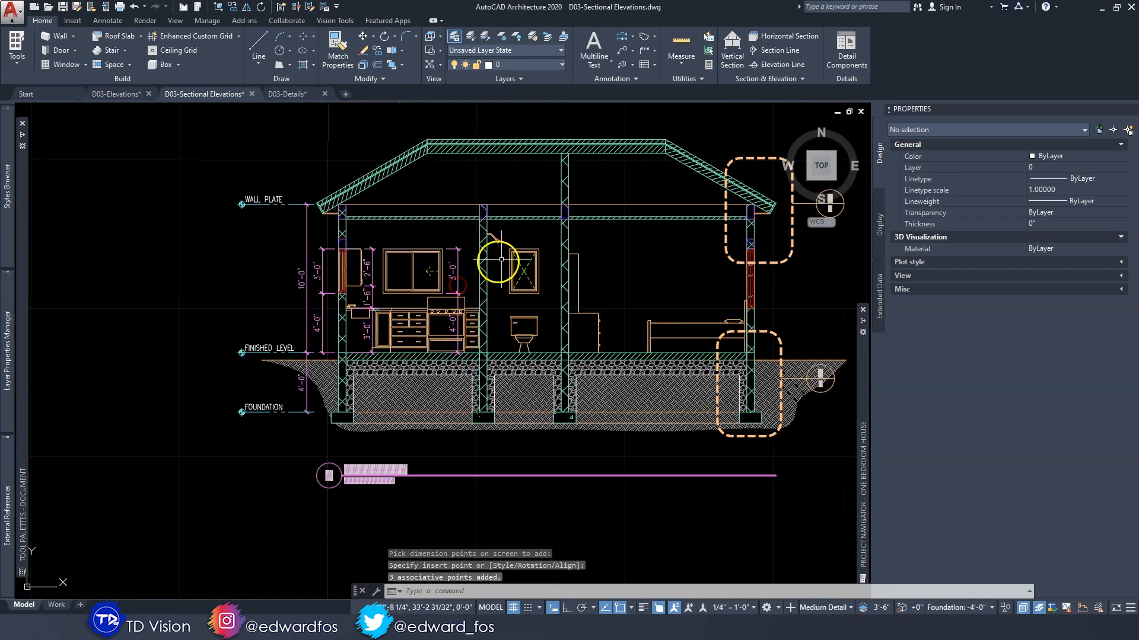
scroll(480, 278, up, 4)
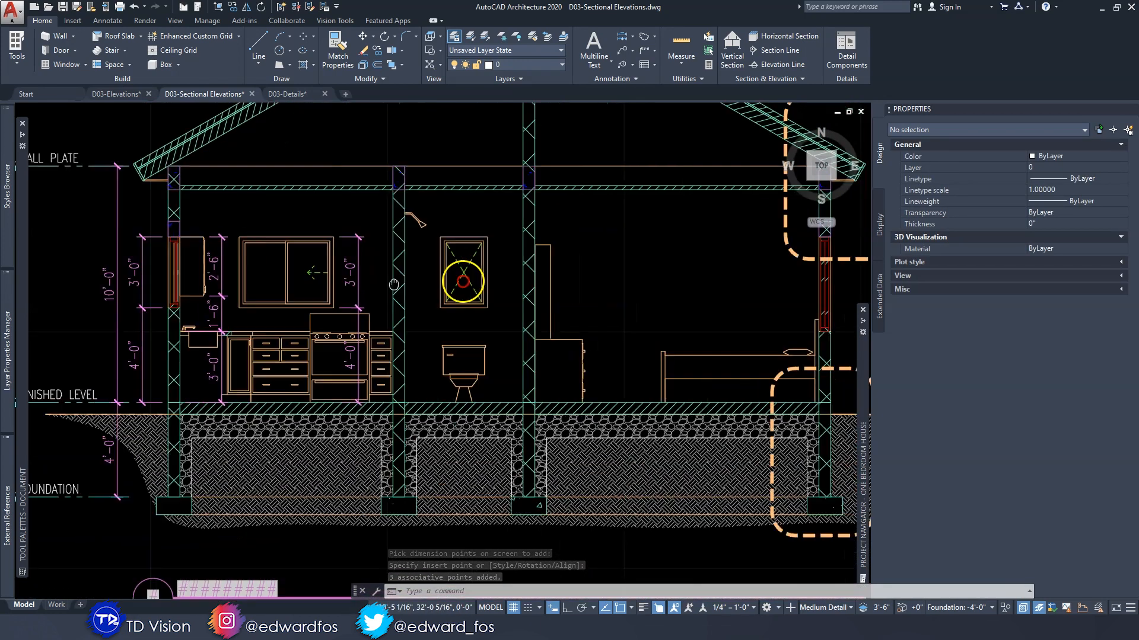
click(621, 36)
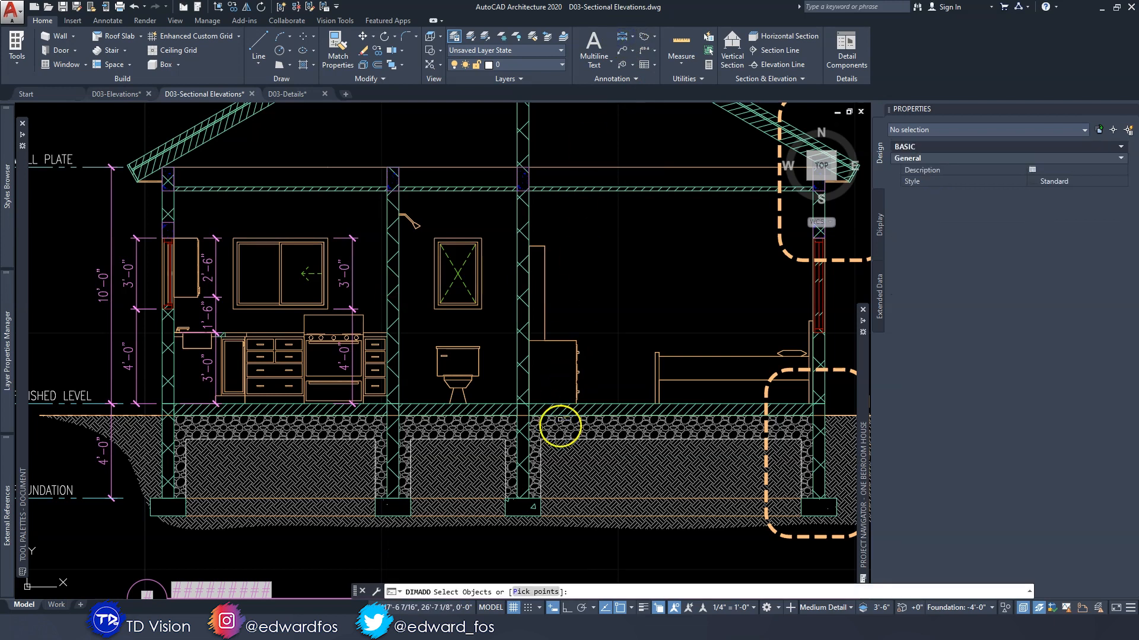
click(523, 593)
scroll(492, 322, up, 2)
middle_drag(492, 322, 526, 362)
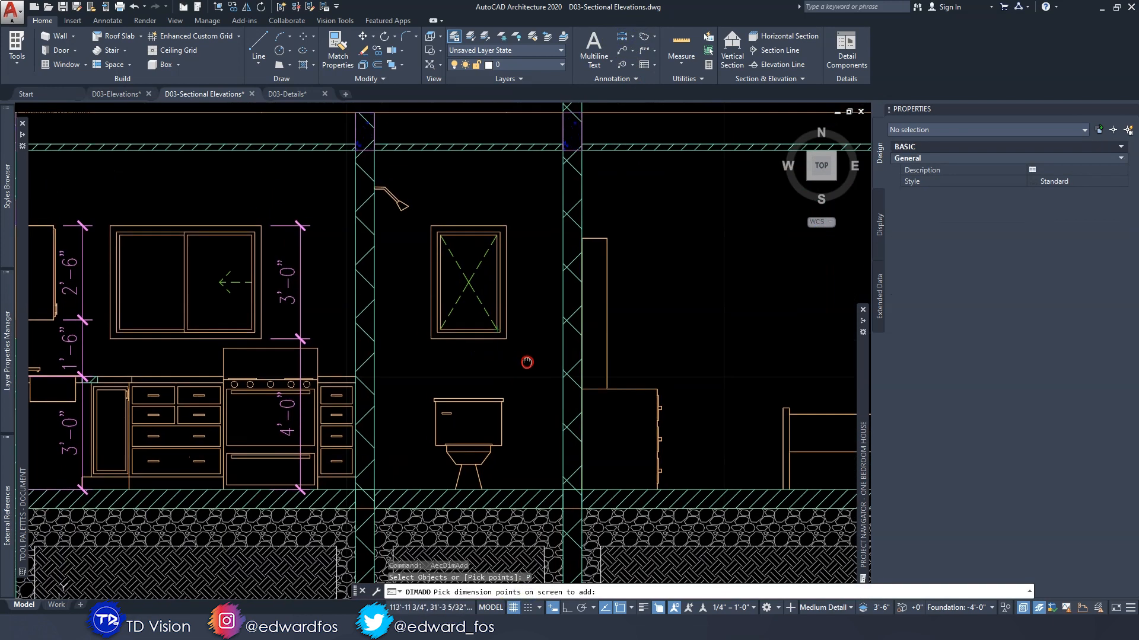
click(512, 227)
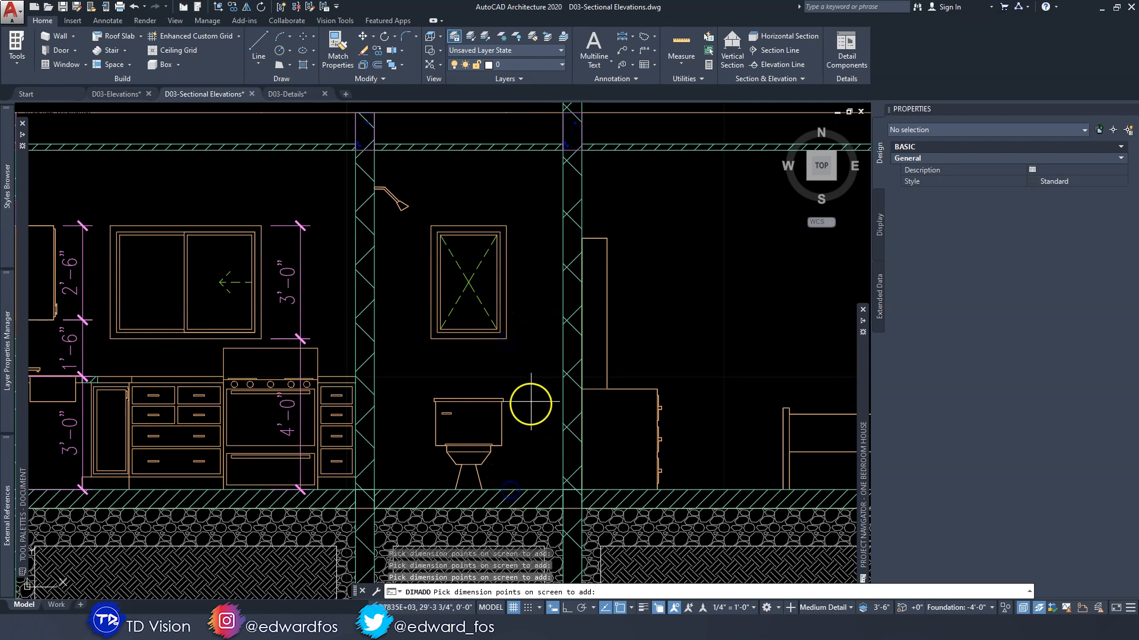
key(Return)
click(538, 321)
key(Escape)
Dimension the bedroom outer wall's window sill and head heights from the finished floor, placing the AEC dimension outside the wall
scroll(555, 359, down, 3)
scroll(496, 282, up, 3)
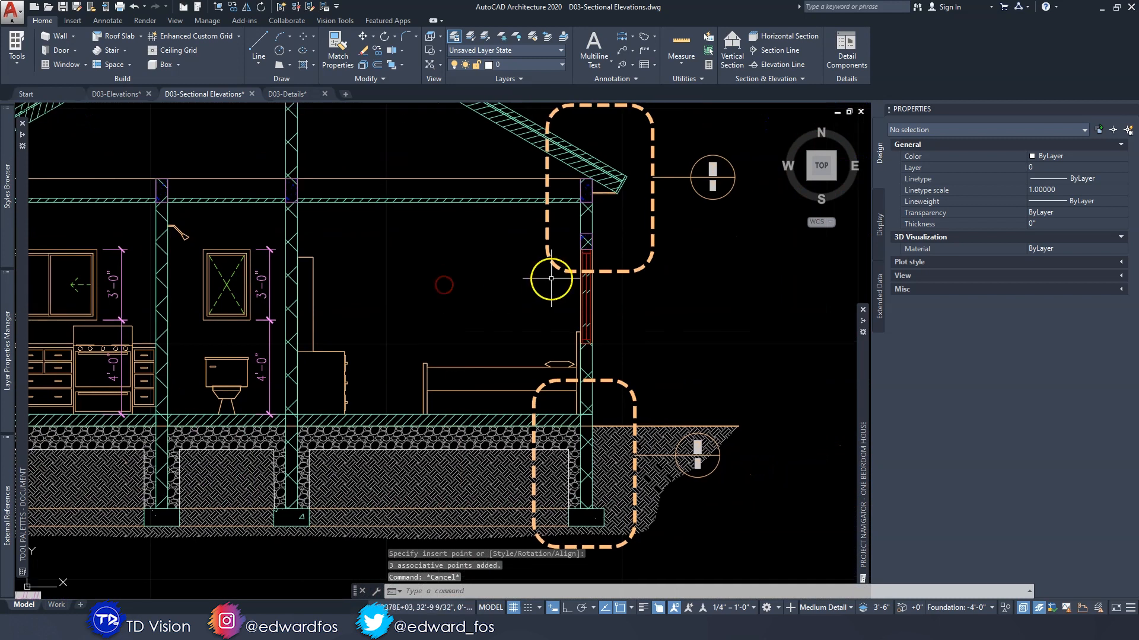
click(622, 36)
click(527, 592)
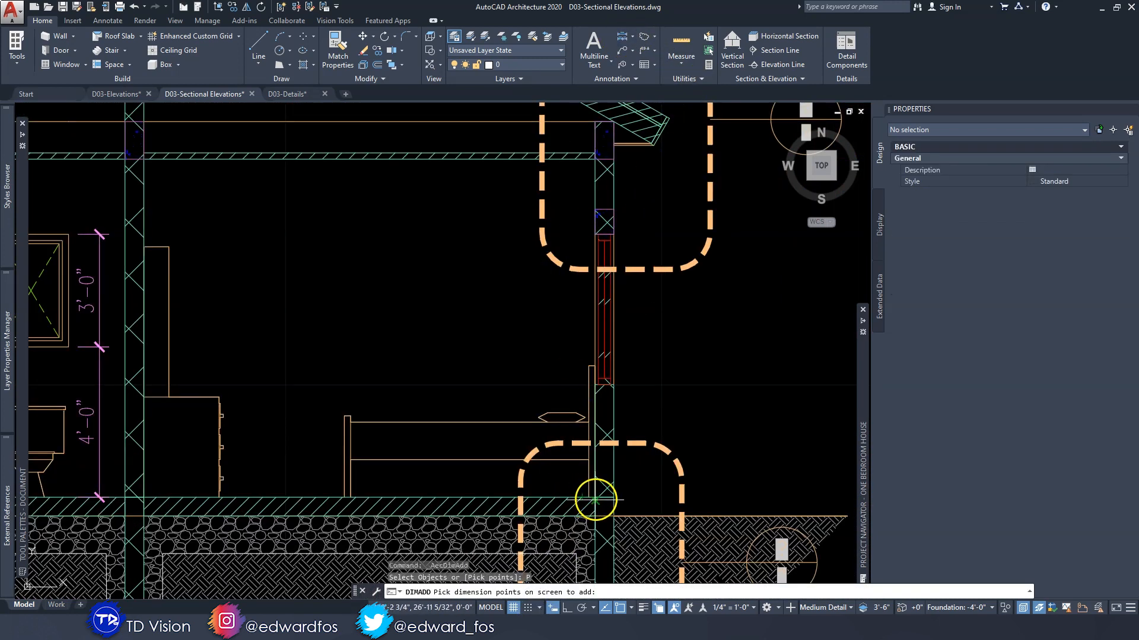
scroll(595, 499, up, 3)
scroll(661, 491, down, 3)
scroll(661, 437, up, 3)
scroll(661, 438, up, 1)
click(598, 359)
scroll(598, 423, down, 2)
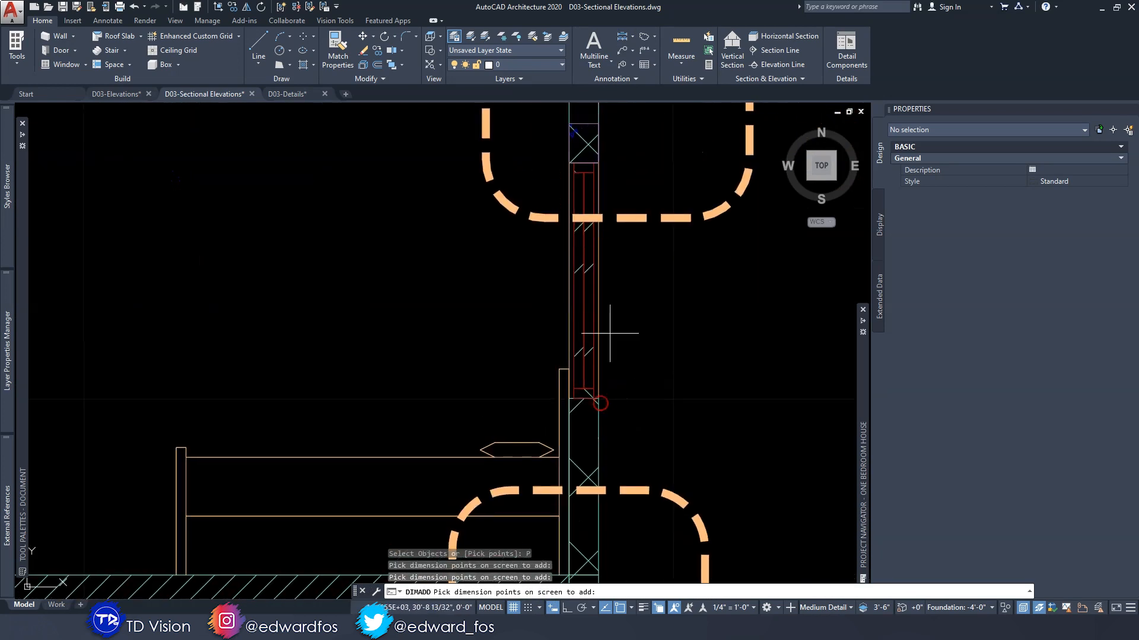
key(Return)
scroll(631, 322, down, 4)
click(638, 320)
key(Escape)
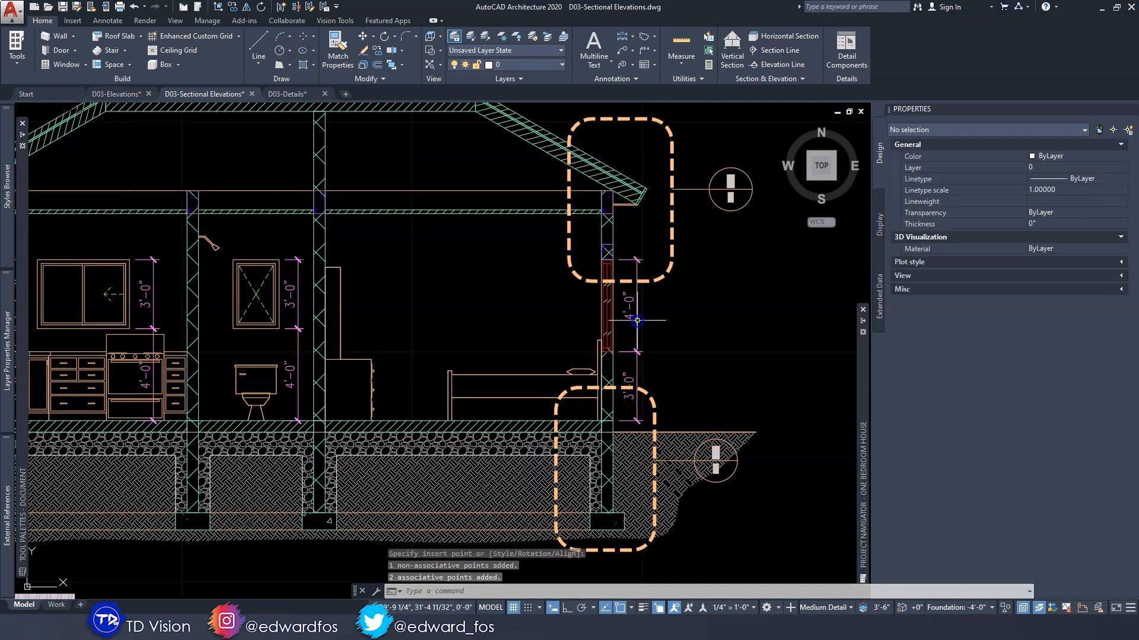
middle_drag(527, 338, 550, 327)
scroll(551, 327, down, 3)
scroll(505, 317, up, 3)
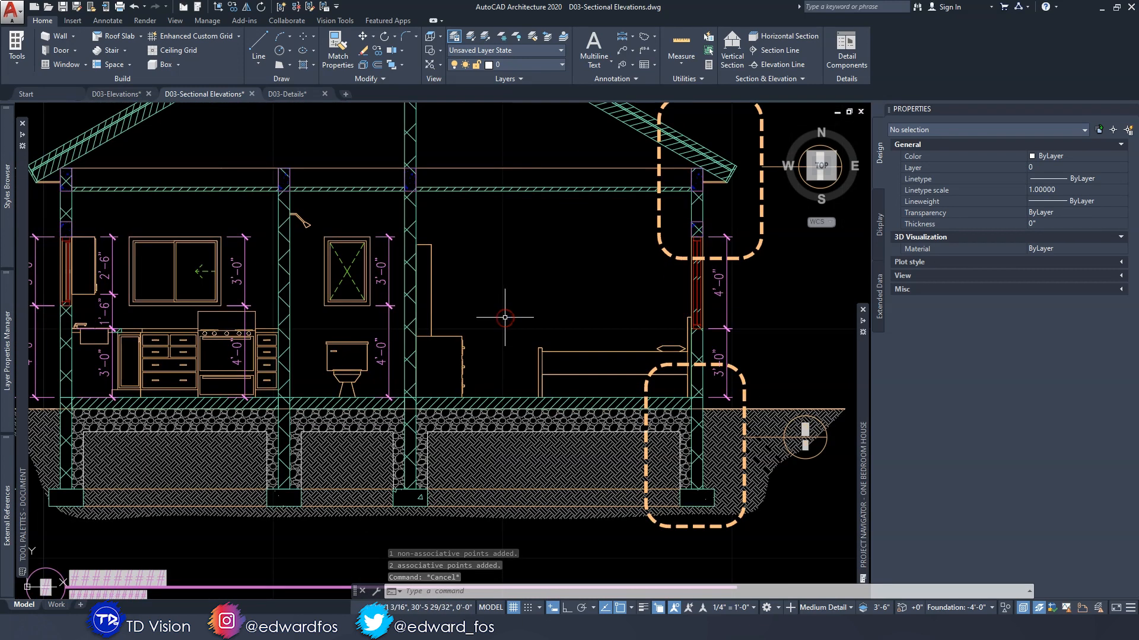
click(627, 36)
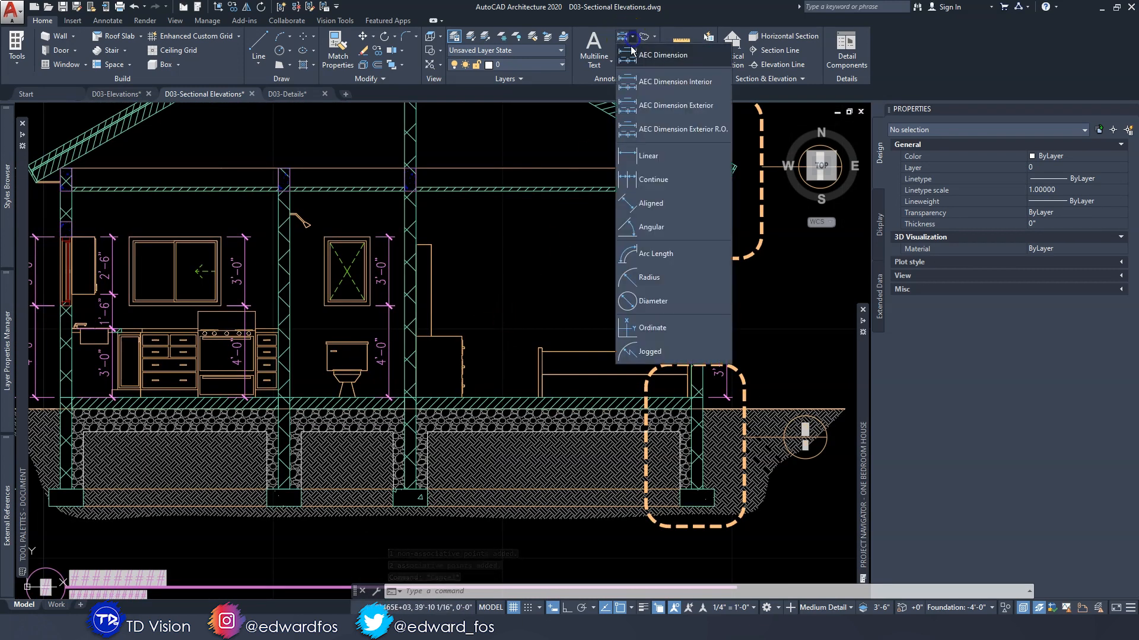
click(632, 179)
scroll(559, 194, up, 6)
click(561, 179)
scroll(562, 179, down, 8)
scroll(550, 316, up, 5)
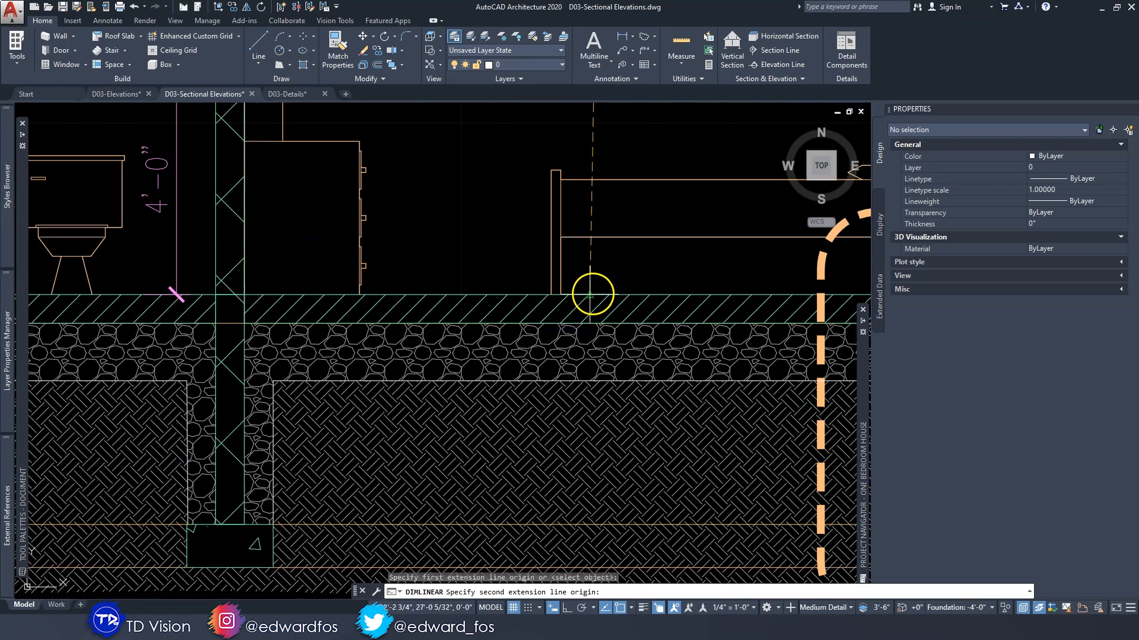
click(593, 294)
scroll(592, 294, down, 5)
scroll(526, 244, up, 2)
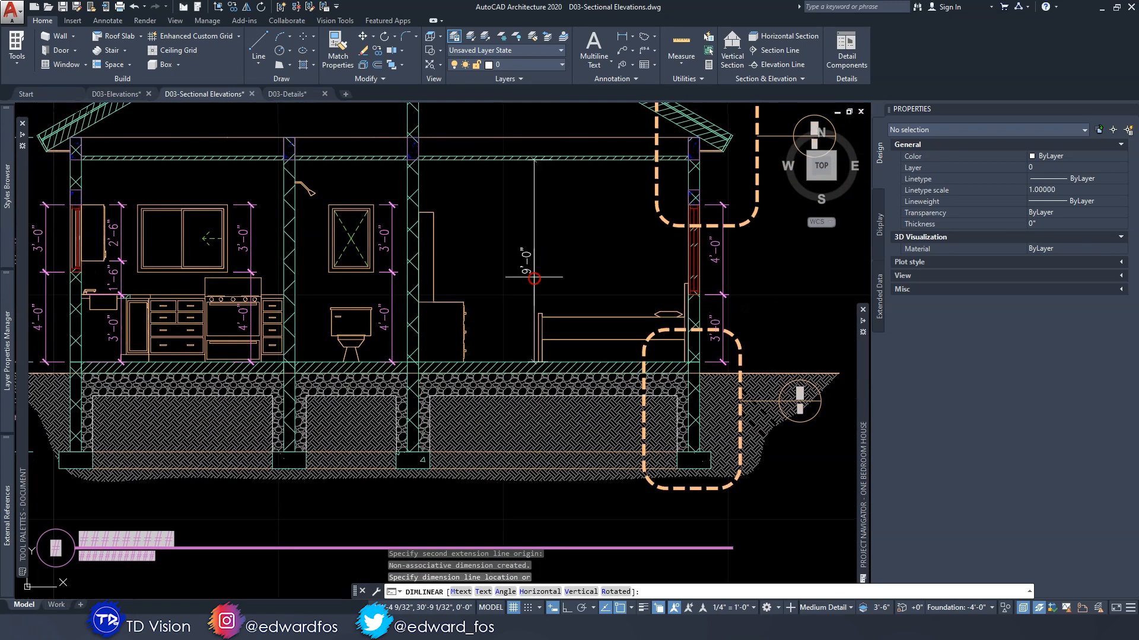
key(Escape)
Add an AEC dimension from the ceiling to the finished floor in the bedroom, placing it beside the foot of the bed
click(633, 47)
click(658, 156)
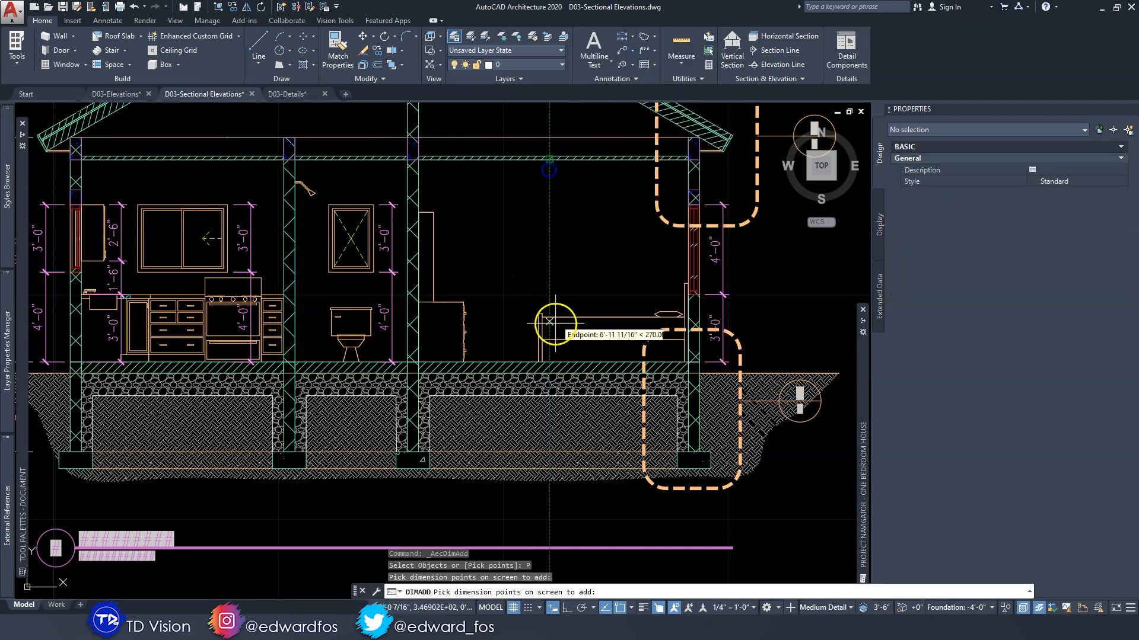
scroll(551, 354, up, 2)
click(552, 378)
scroll(541, 237, down, 3)
key(Return)
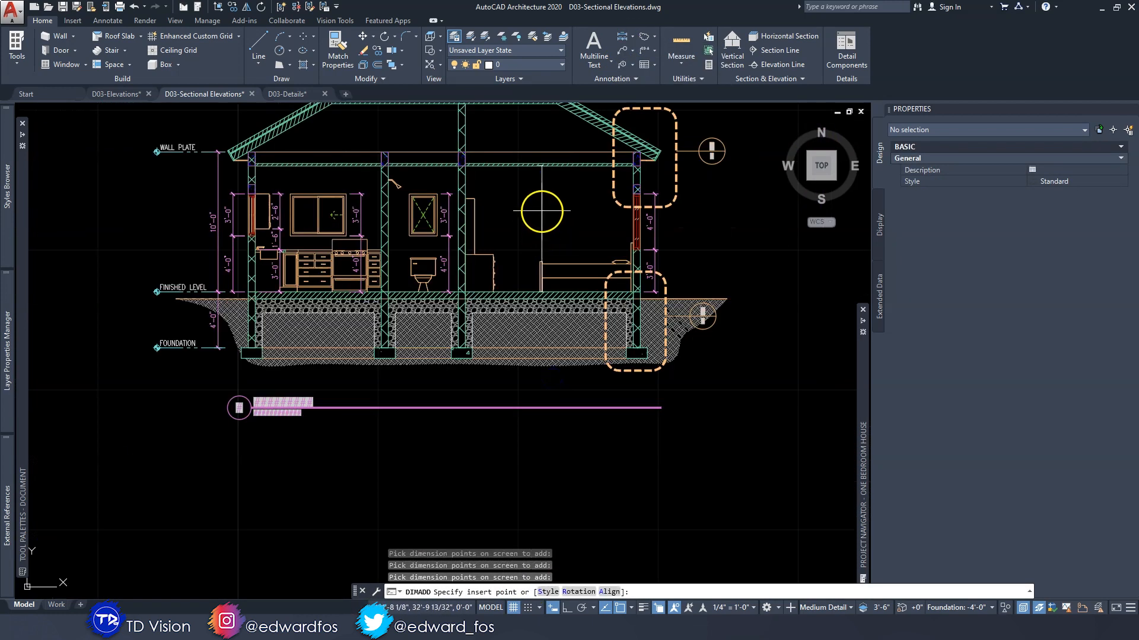
scroll(539, 208, up, 3)
scroll(545, 286, down, 2)
click(526, 282)
key(Escape)
Add a multiline text label KITCHEN above the kitchen's sliding window, just below the ceiling
middle_drag(457, 283, 596, 342)
click(595, 39)
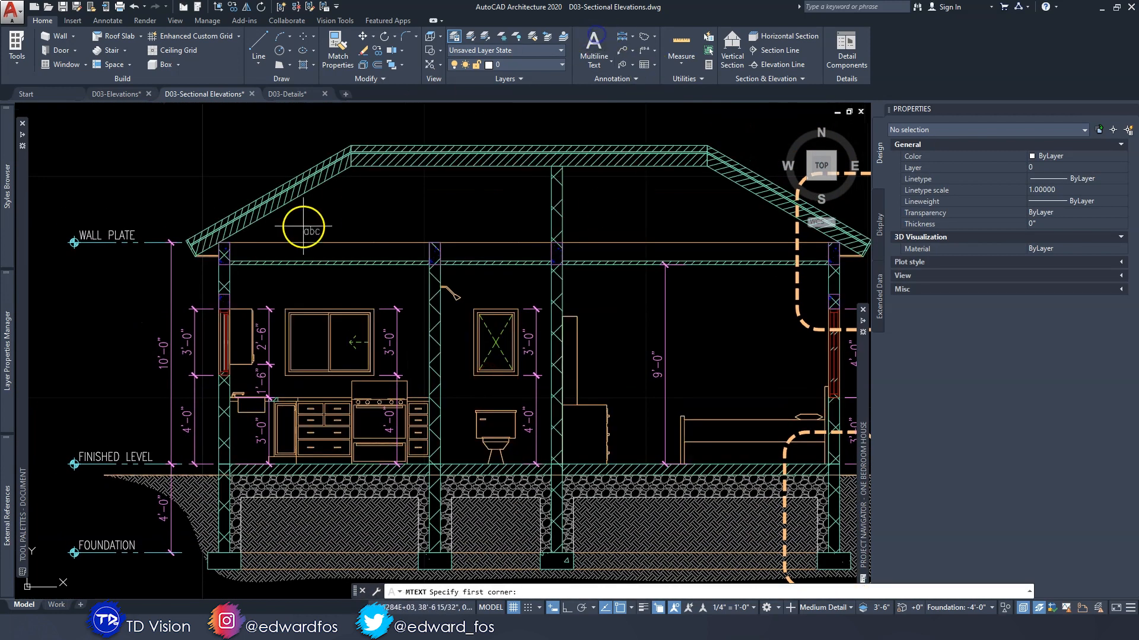
scroll(272, 277, up, 2)
click(283, 271)
click(437, 302)
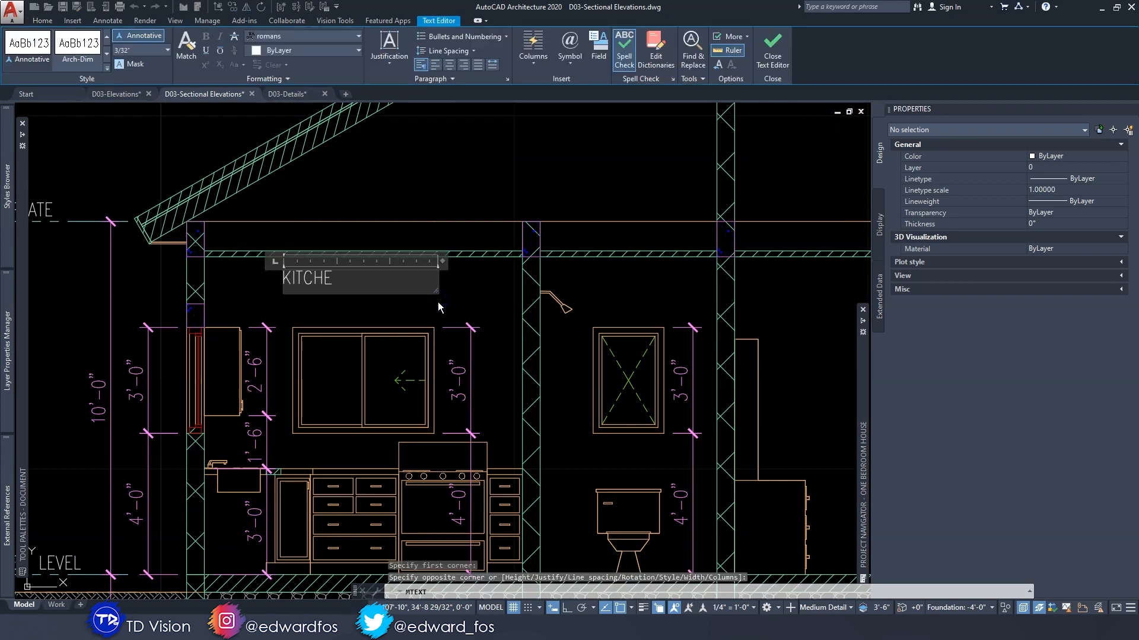
click(439, 307)
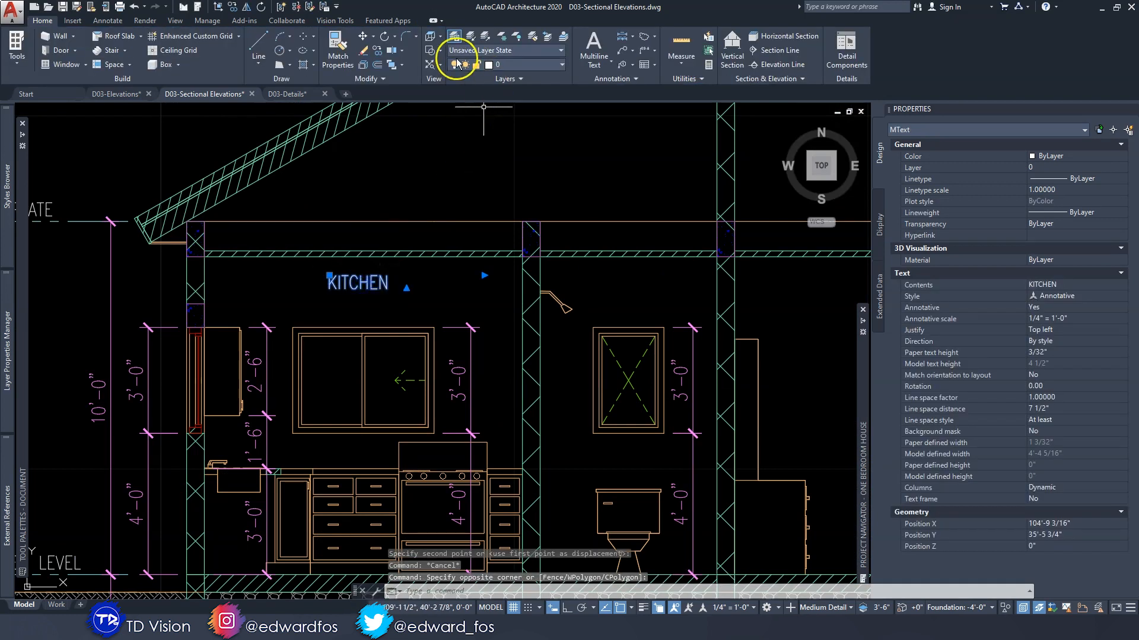
Copy the KITCHEN label horizontally into the bathroom above its window and into the bedroom
click(378, 52)
click(357, 306)
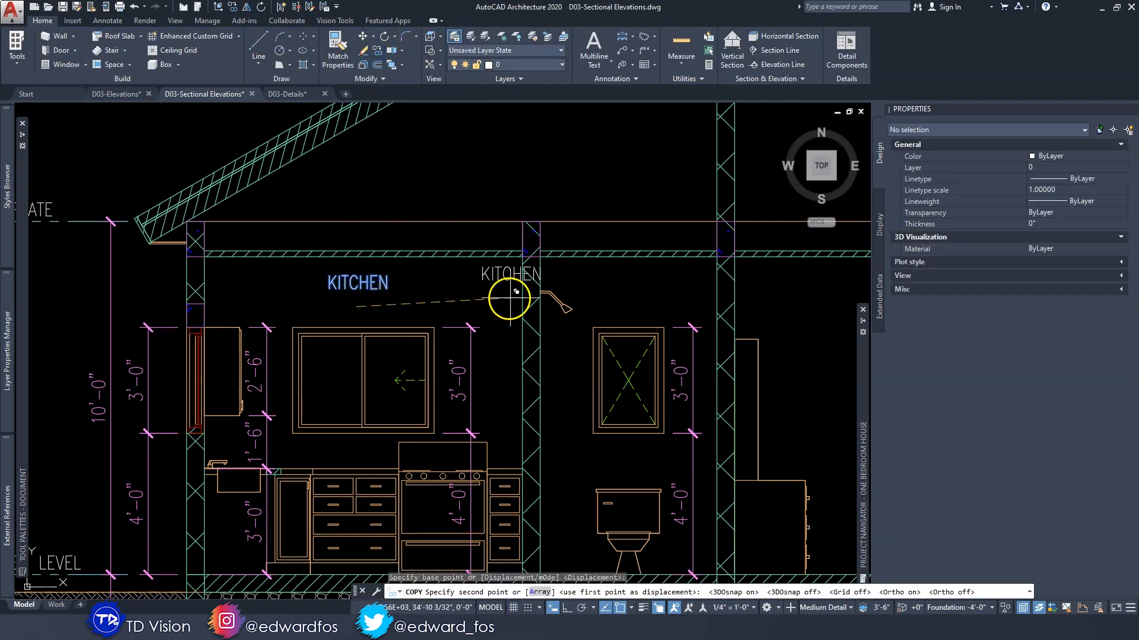
key(F8)
click(619, 306)
middle_drag(619, 306, 466, 321)
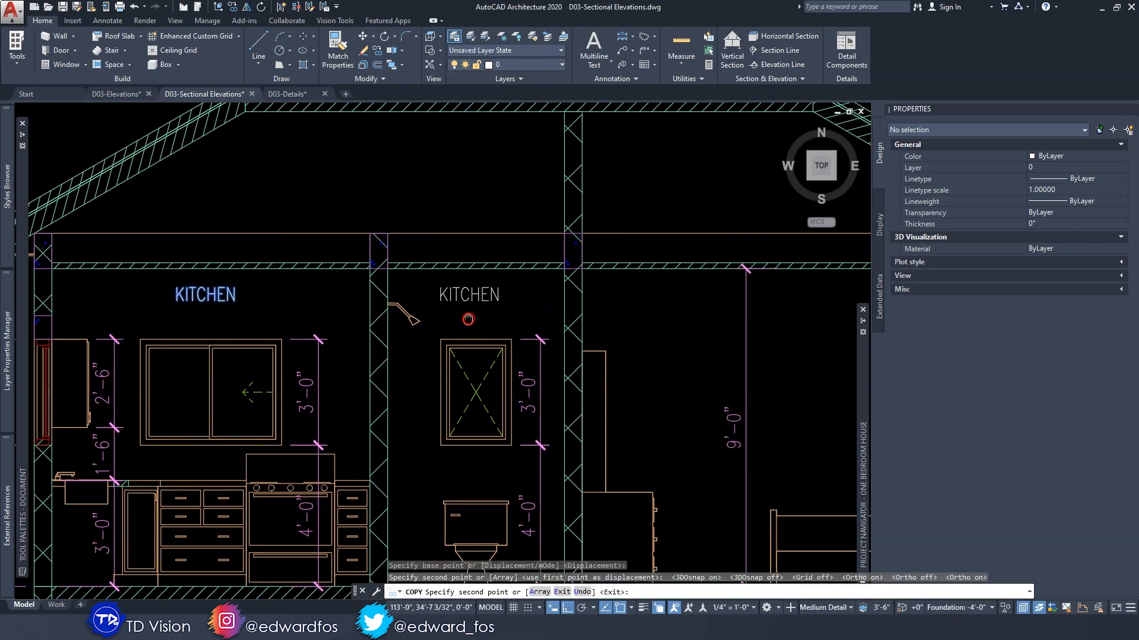
click(672, 334)
key(Return)
Change the copied labels' text to BATHROOM above the toilet window and BEDROOM in the bedroom
double_click(457, 292)
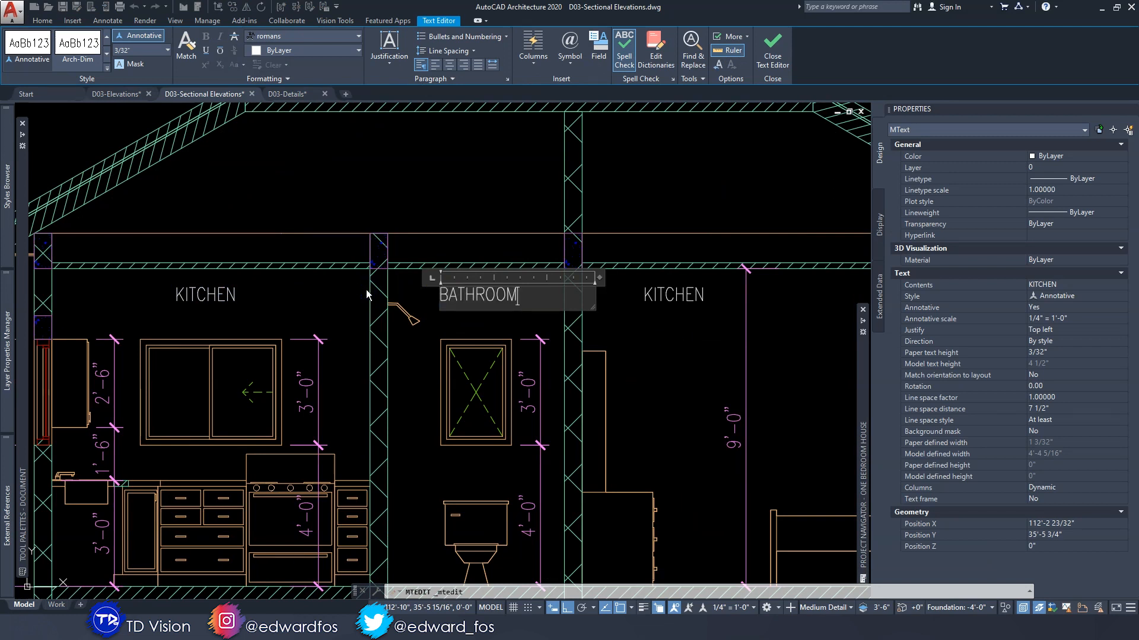
click(429, 199)
middle_drag(725, 325, 455, 291)
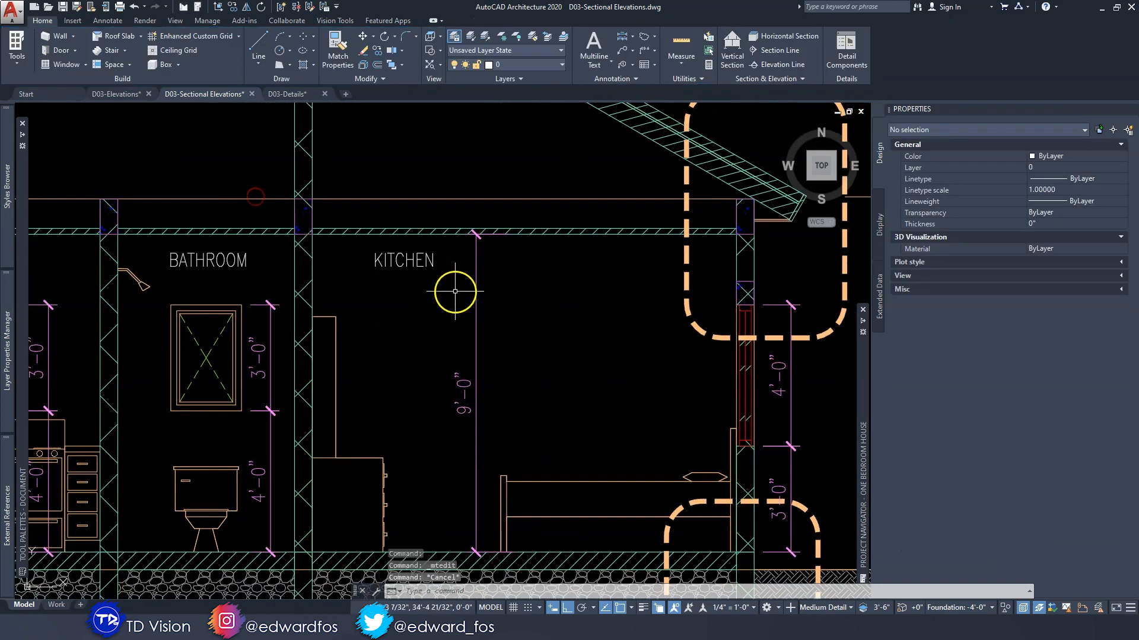
double_click(434, 268)
text(BEDROOM)
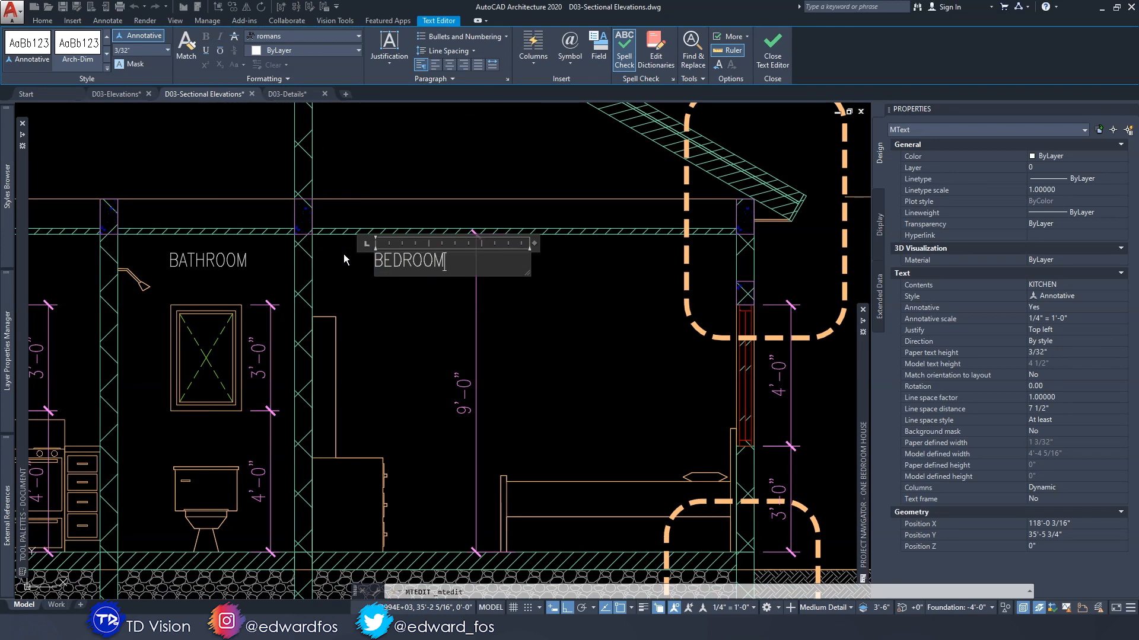
click(447, 293)
Move the BEDROOM label horizontally to the bed side of the bedroom's floor-to-ceiling dimension
text(m)
key(space)
click(525, 325)
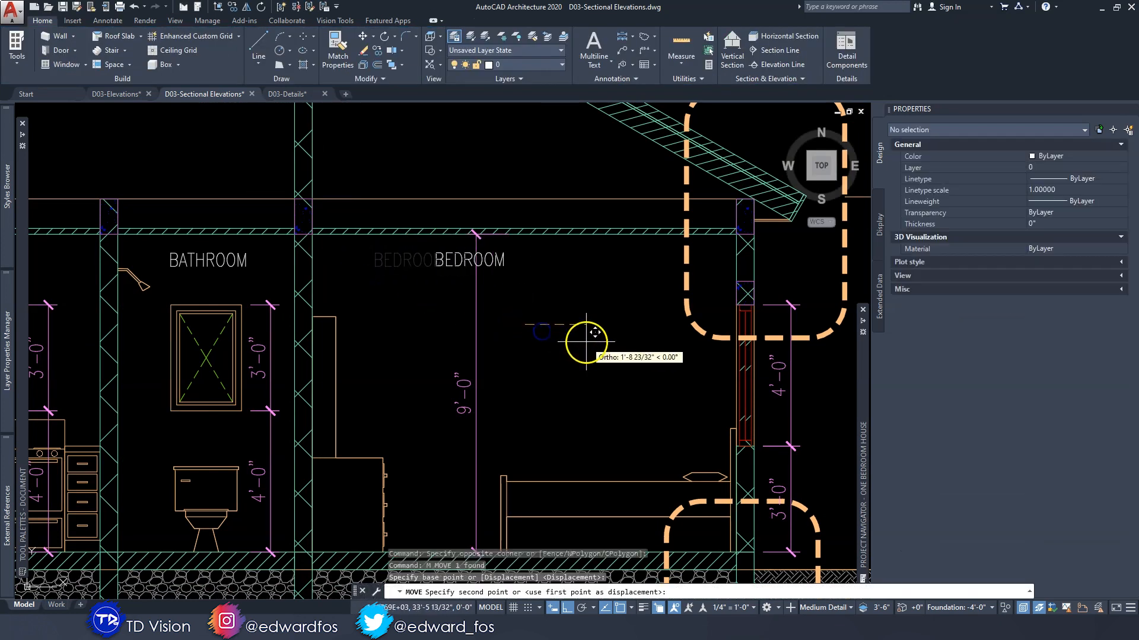
key(Escape)
Copy the KITCHEN label straight down into the stone fill layer beneath the kitchen floor slab
scroll(395, 277, down, 5)
middle_drag(436, 273, 427, 256)
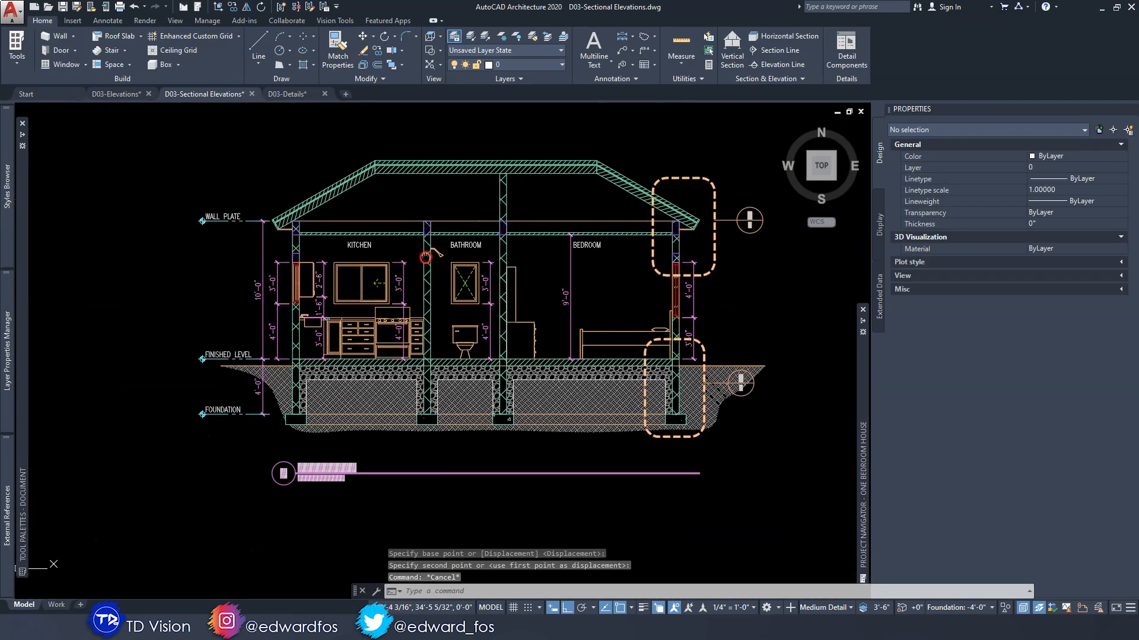
scroll(374, 240, up, 5)
click(375, 239)
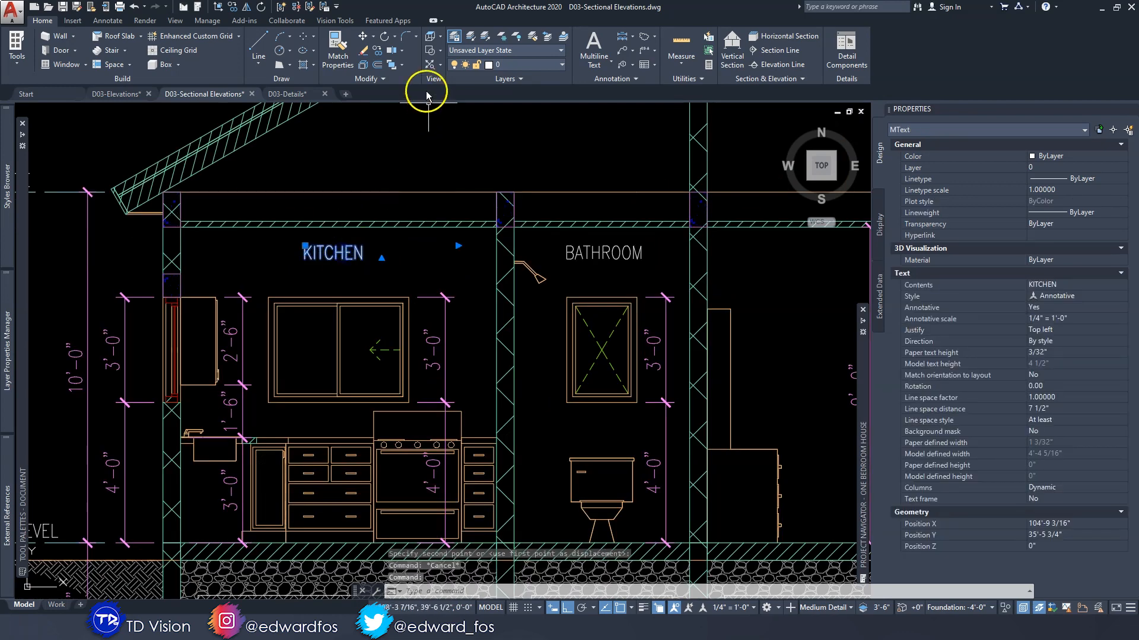
click(380, 53)
click(368, 261)
middle_drag(344, 335, 457, 20)
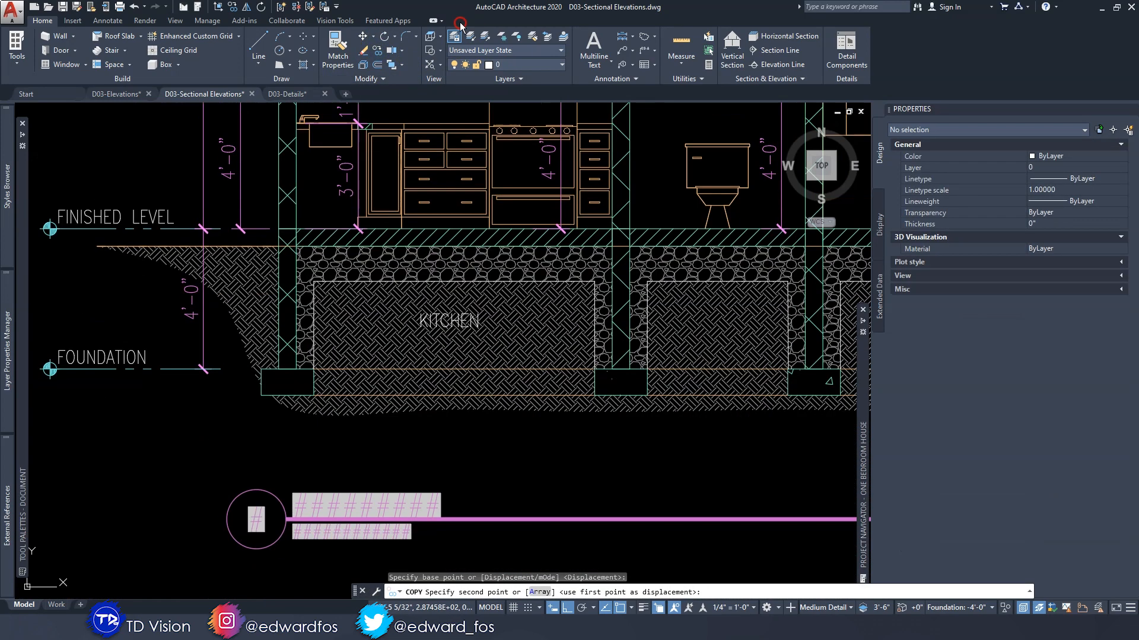
scroll(437, 267, up, 5)
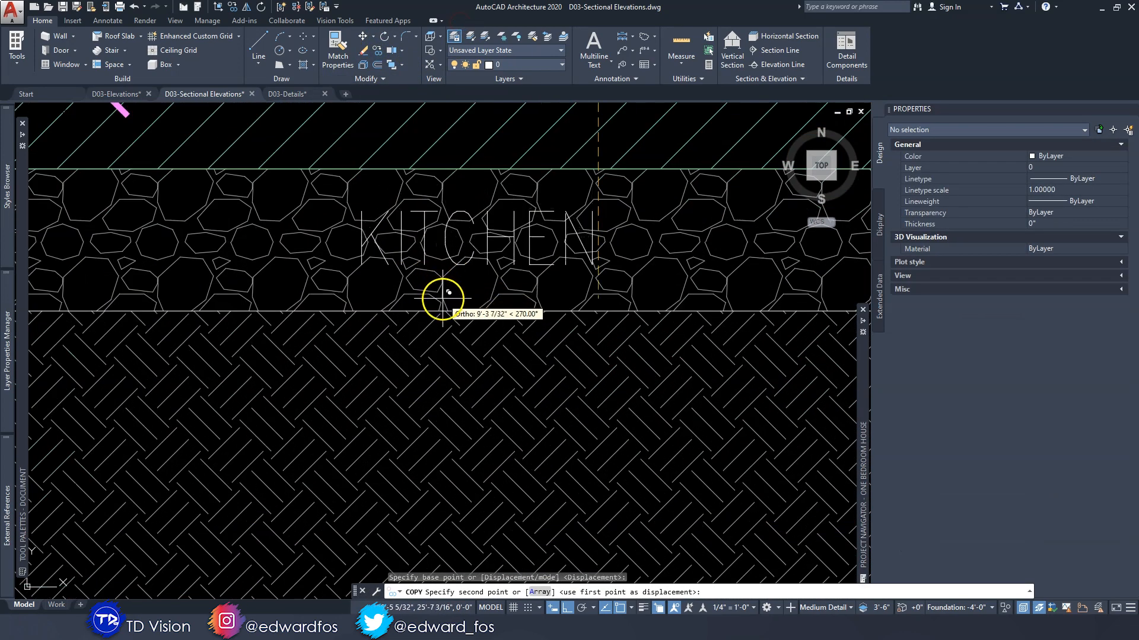
key(Escape)
Change the copied label's text to COMPACTED HARDCORE and widen its text box so it fits on one line
double_click(445, 255)
text(COMPAC)
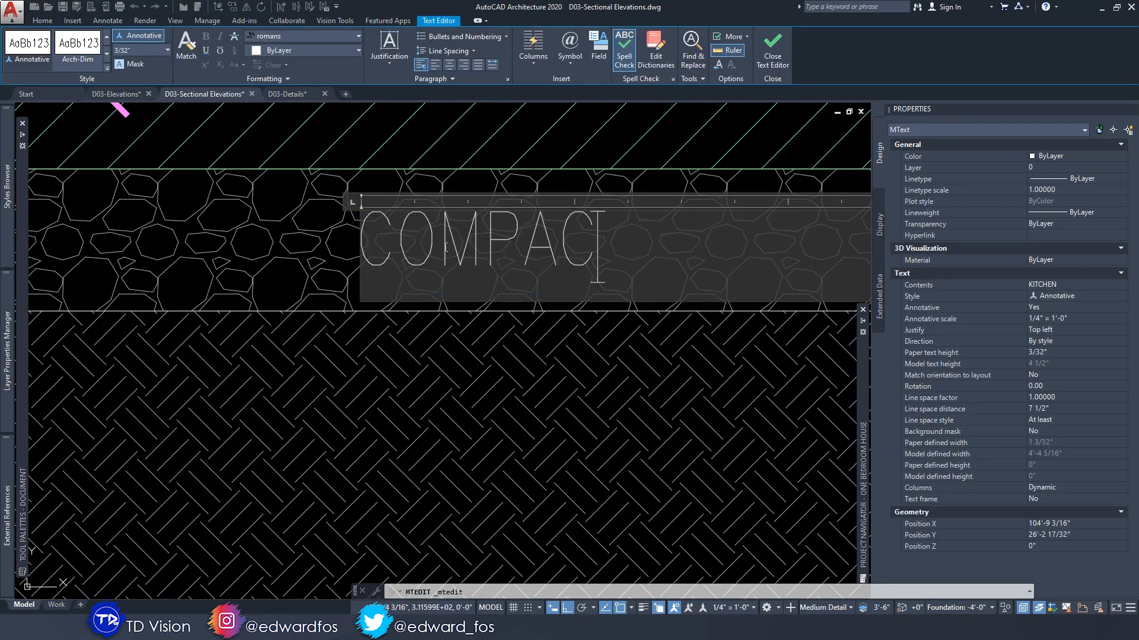
text(TED HARDCORE)
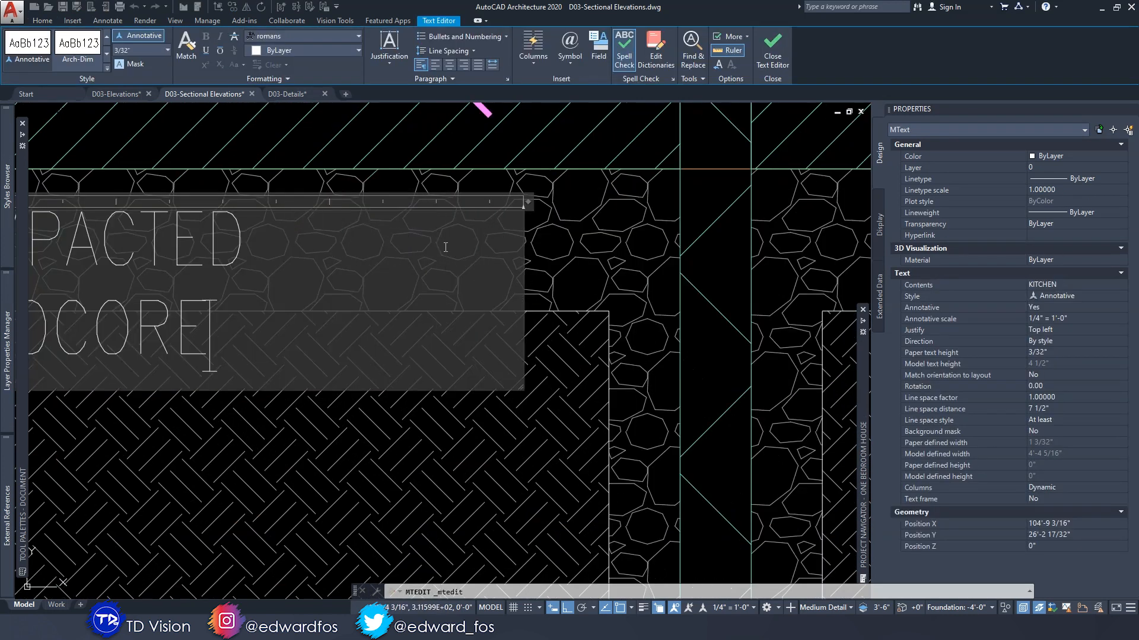
scroll(469, 251, down, 4)
drag(491, 226, 528, 226)
click(422, 325)
key(Escape)
key(Escape)
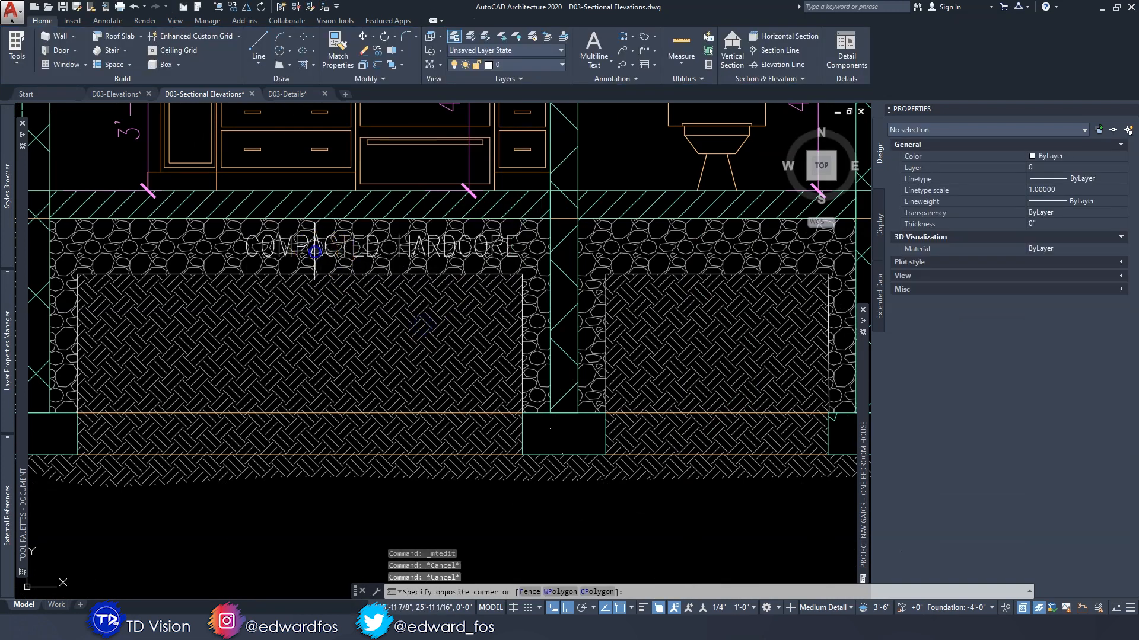
Move the COMPACTED HARDCORE label horizontally towards the outer wall to centre it beneath the kitchen floor slab
click(320, 246)
middle_drag(320, 246, 390, 249)
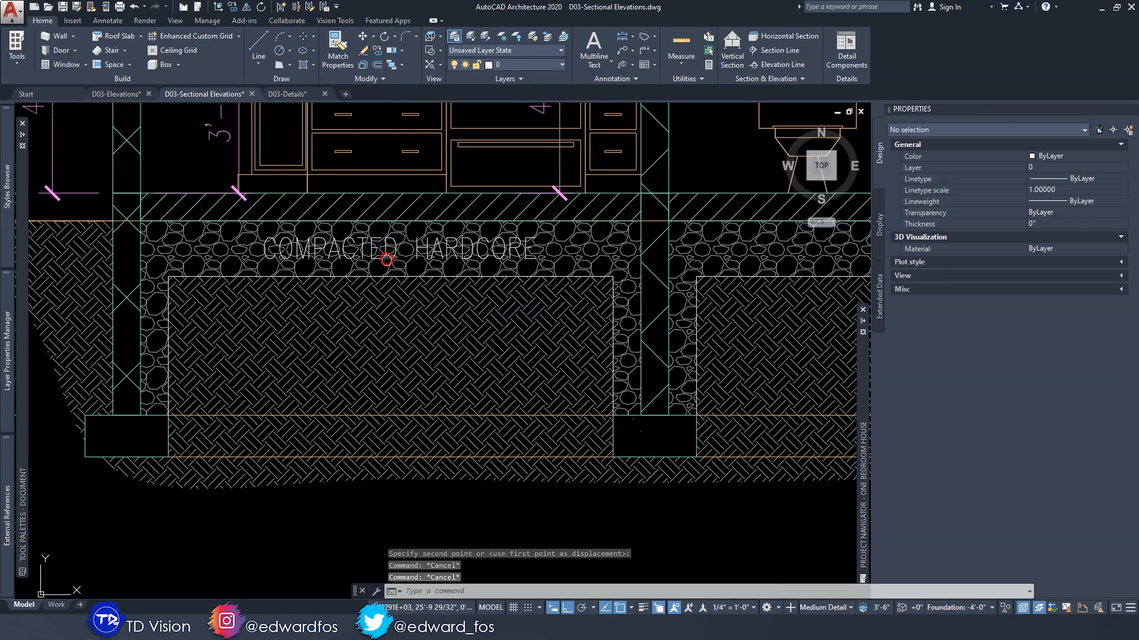
click(388, 257)
key(Escape)
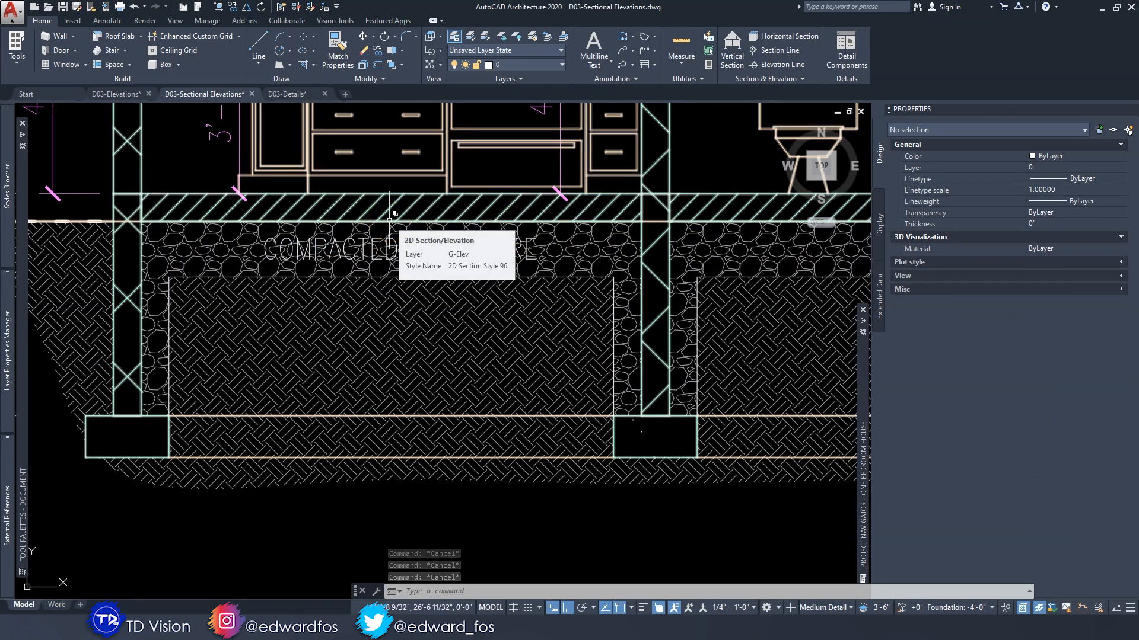
click(456, 236)
key(Escape)
key(Escape)
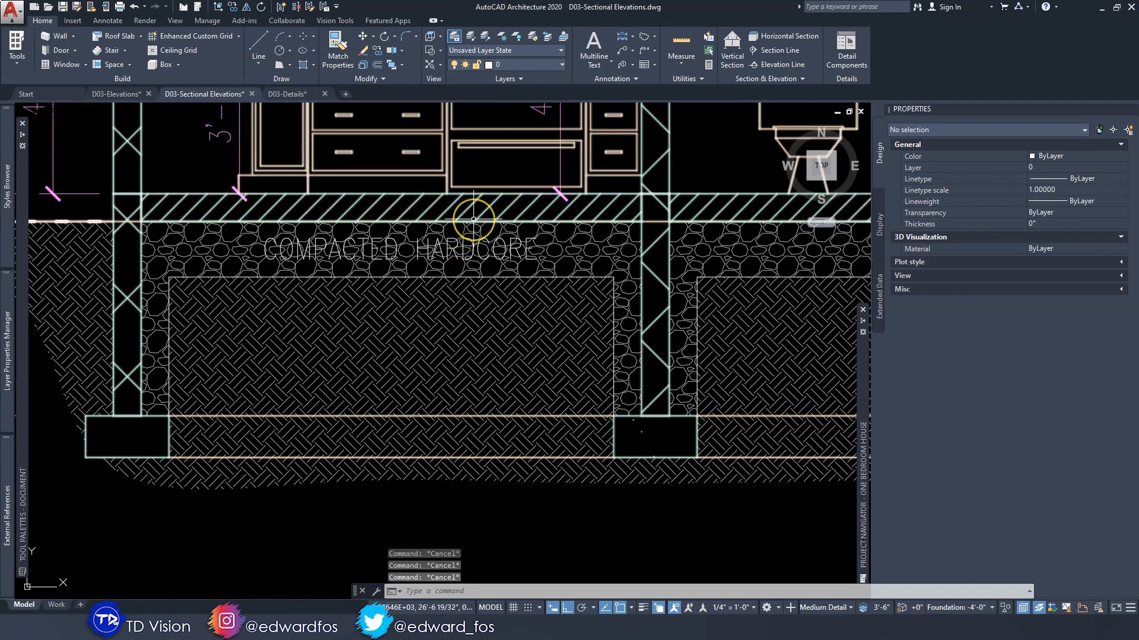
Copy the COMPACTED HARDCORE label horizontally into the stone fill layer beneath the bedroom floor slab
click(452, 252)
mouse_move(452, 252)
middle_down()
mouse_move(451, 272)
mouse_move(433, 282)
middle_up()
click(377, 50)
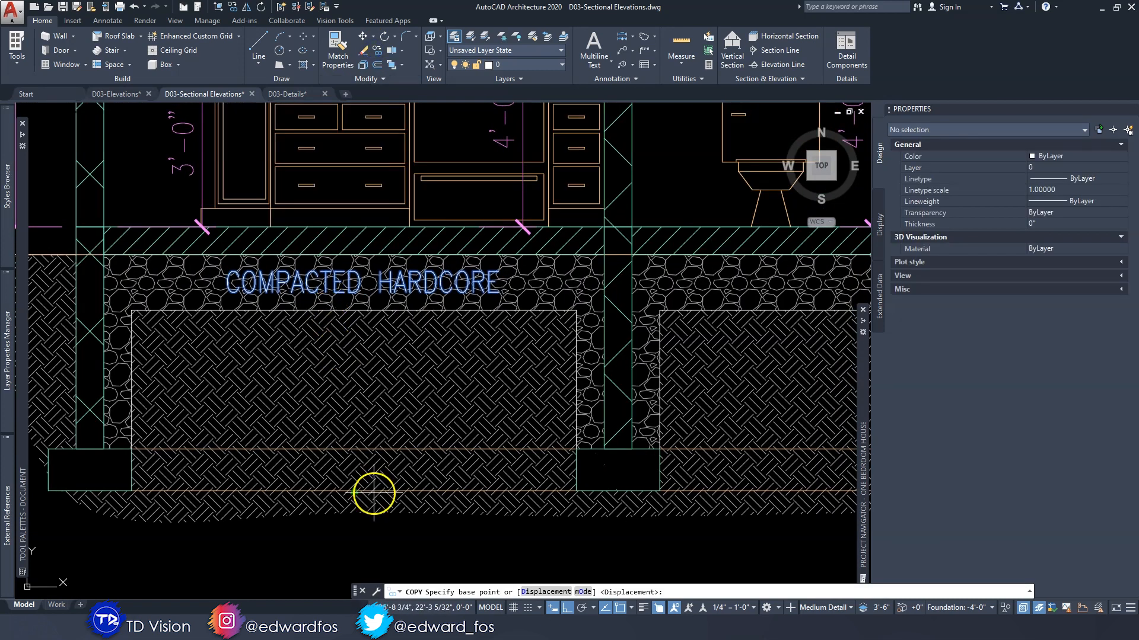
scroll(374, 493, down, 2)
click(350, 442)
scroll(342, 462, down, 4)
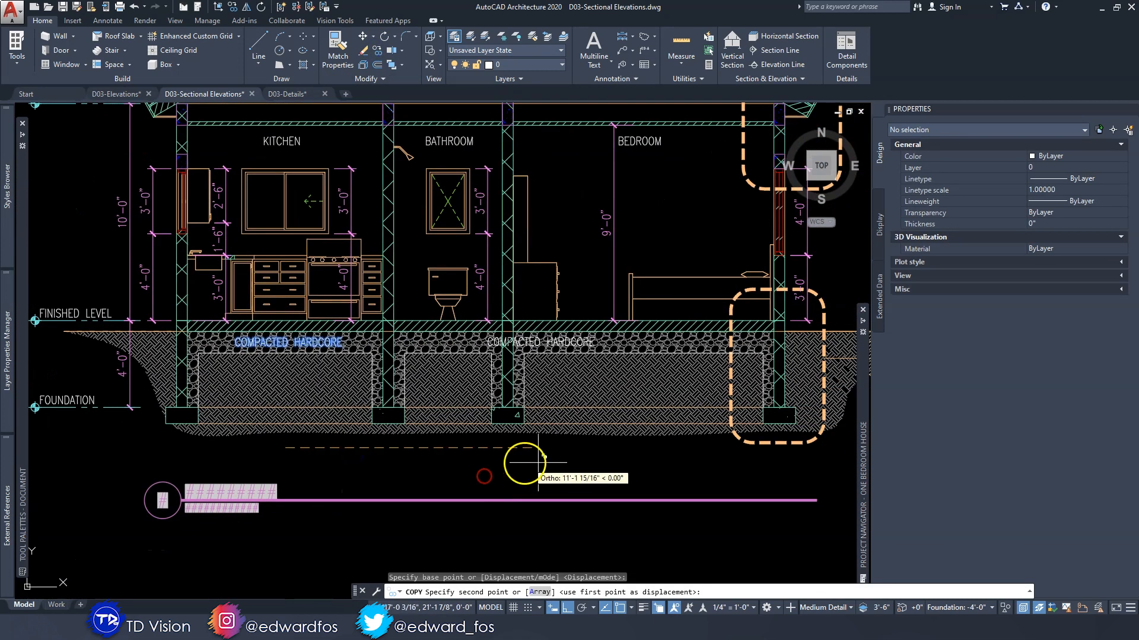
click(641, 462)
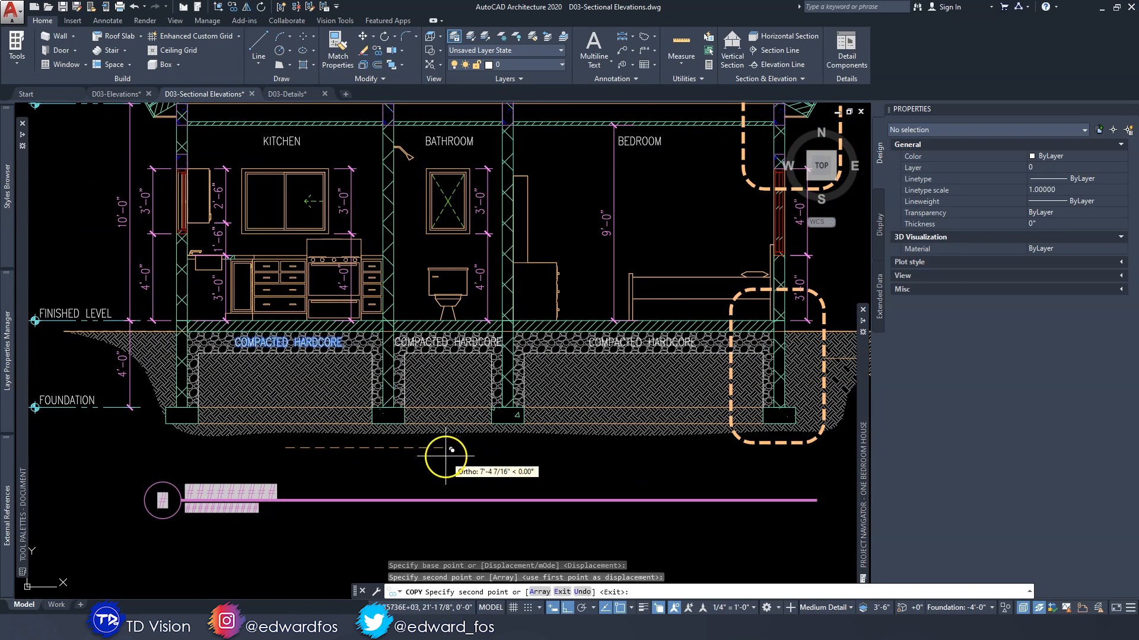
key(Escape)
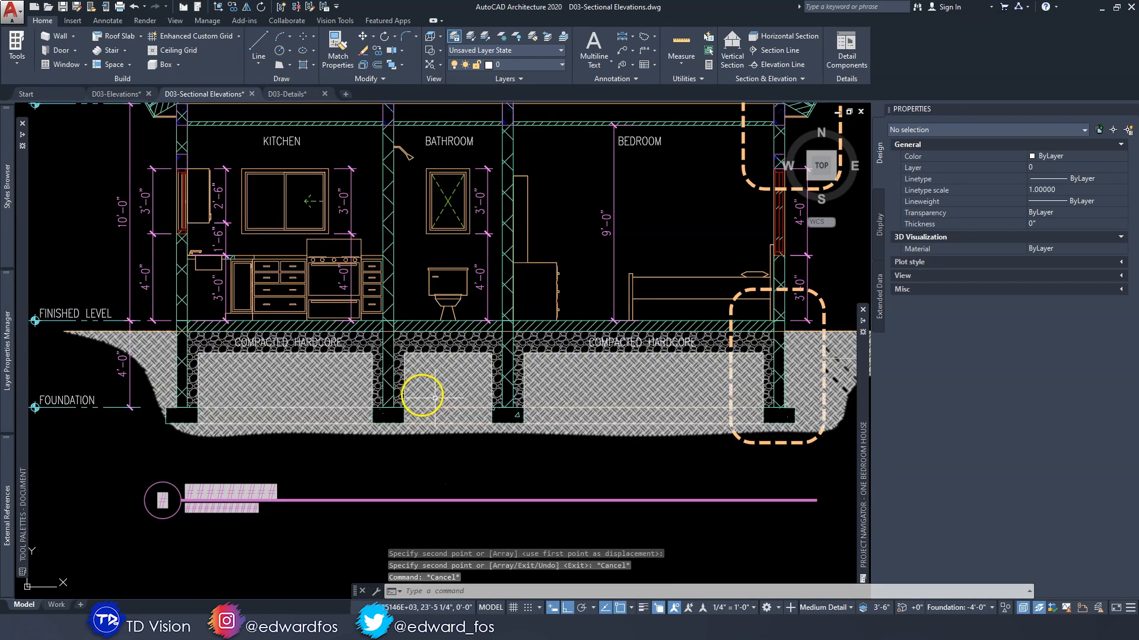
Look over the labelled foundation fill and find the wall and belt beam material notes above the section
middle_drag(434, 397, 518, 354)
middle_drag(406, 327, 375, 351)
middle_drag(710, 367, 574, 369)
middle_drag(290, 137, 364, 456)
scroll(360, 353, down, 2)
middle_drag(352, 239, 419, 356)
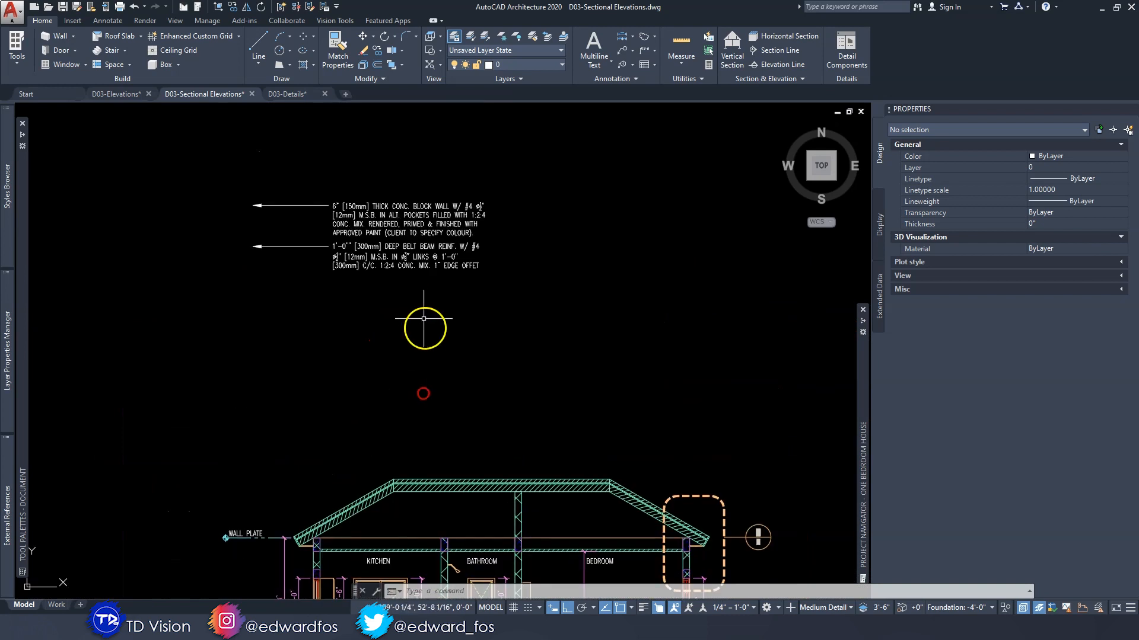
scroll(368, 204, up, 3)
click(374, 225)
scroll(327, 226, up, 1)
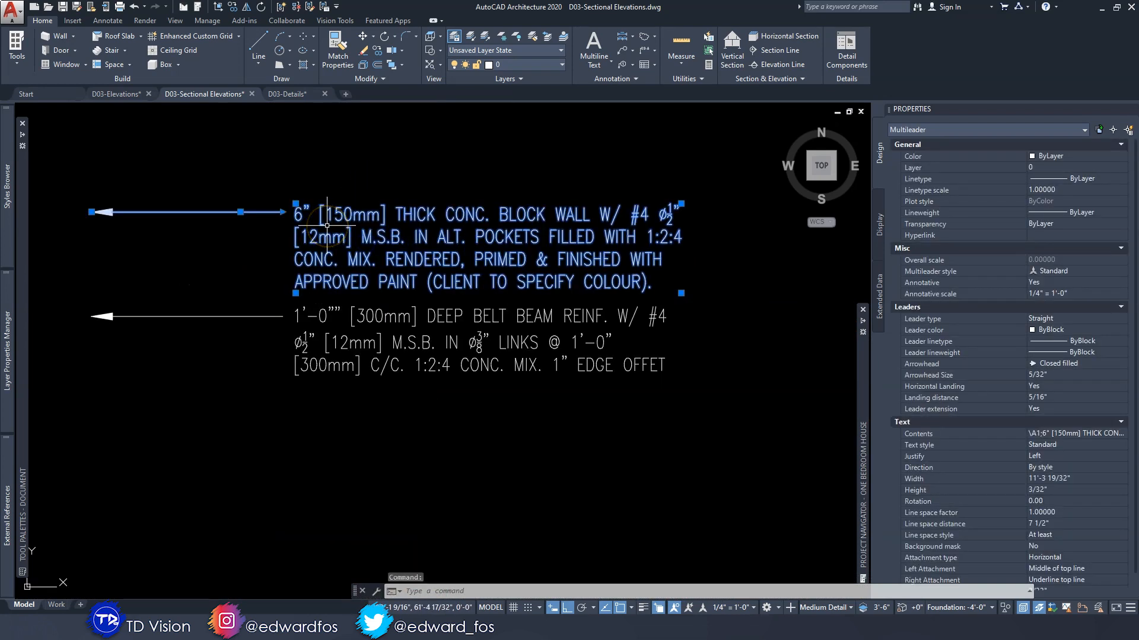
middle_drag(352, 222, 363, 262)
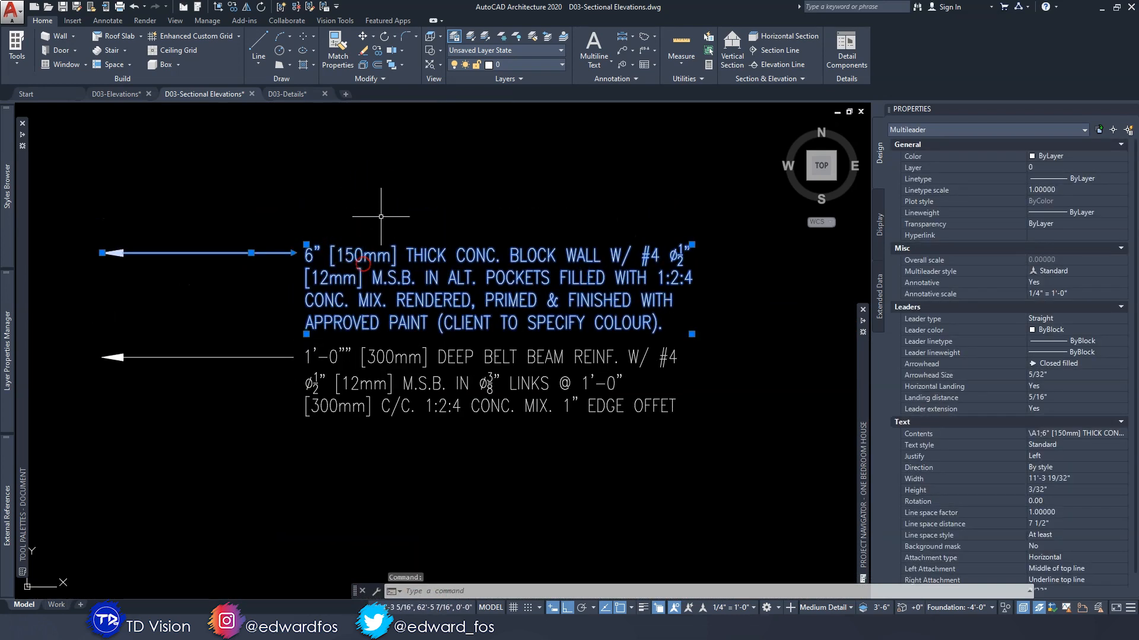
click(376, 52)
key(Escape)
key(Escape)
Move the 6" thick concrete block wall note down to just above the roof on the bedroom side, without ortho constraint
click(349, 264)
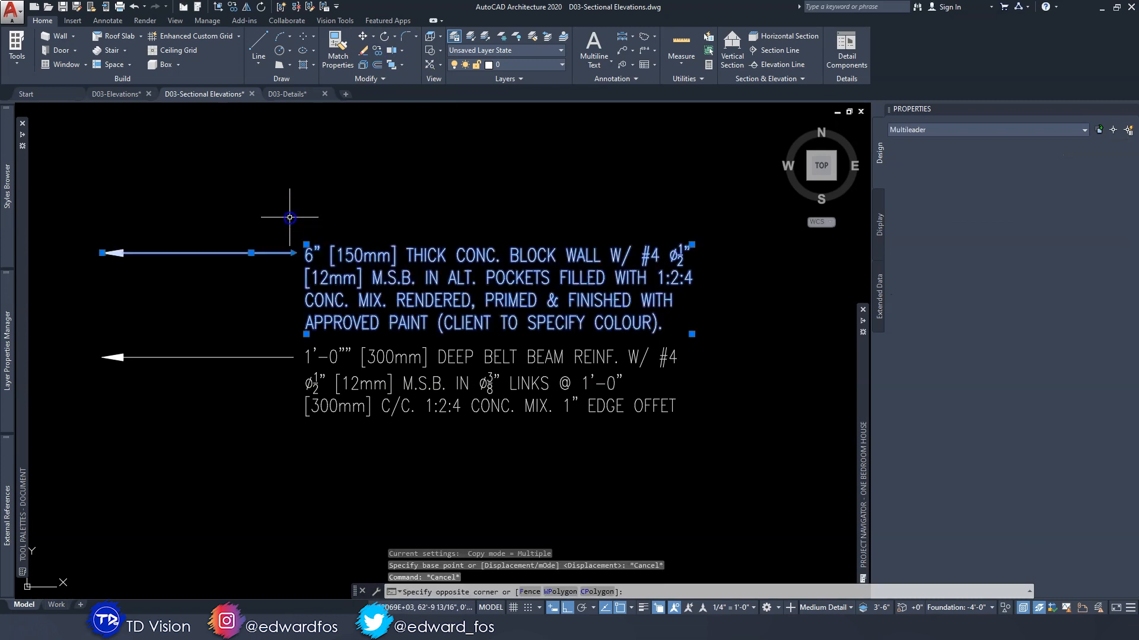
click(362, 36)
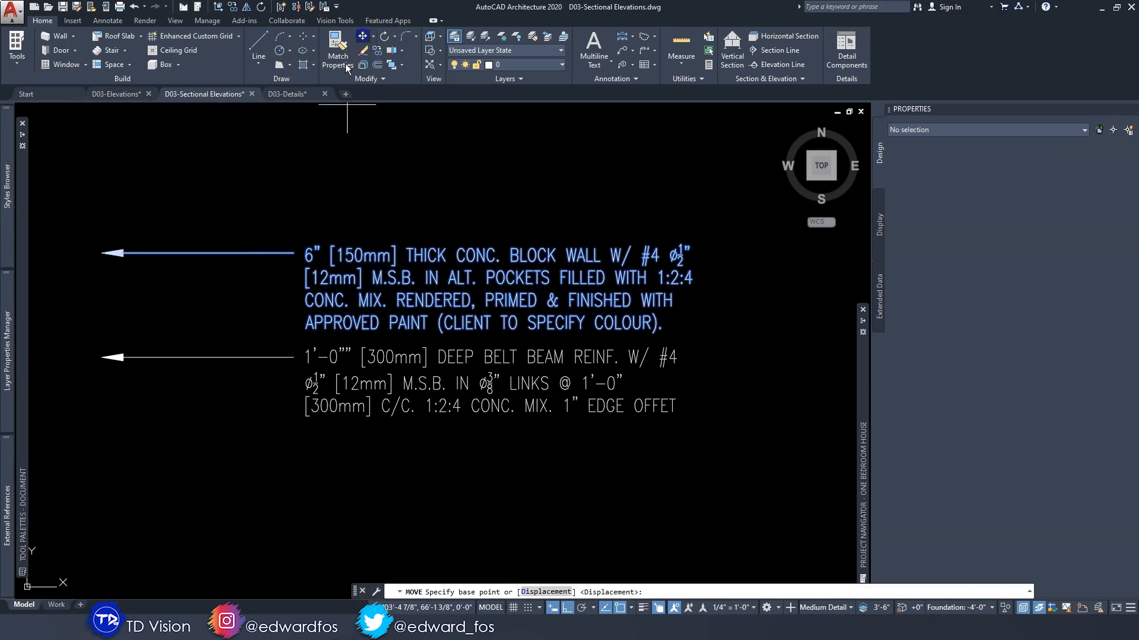
click(285, 249)
scroll(403, 210, down, 5)
key(F8)
scroll(363, 178, up, 5)
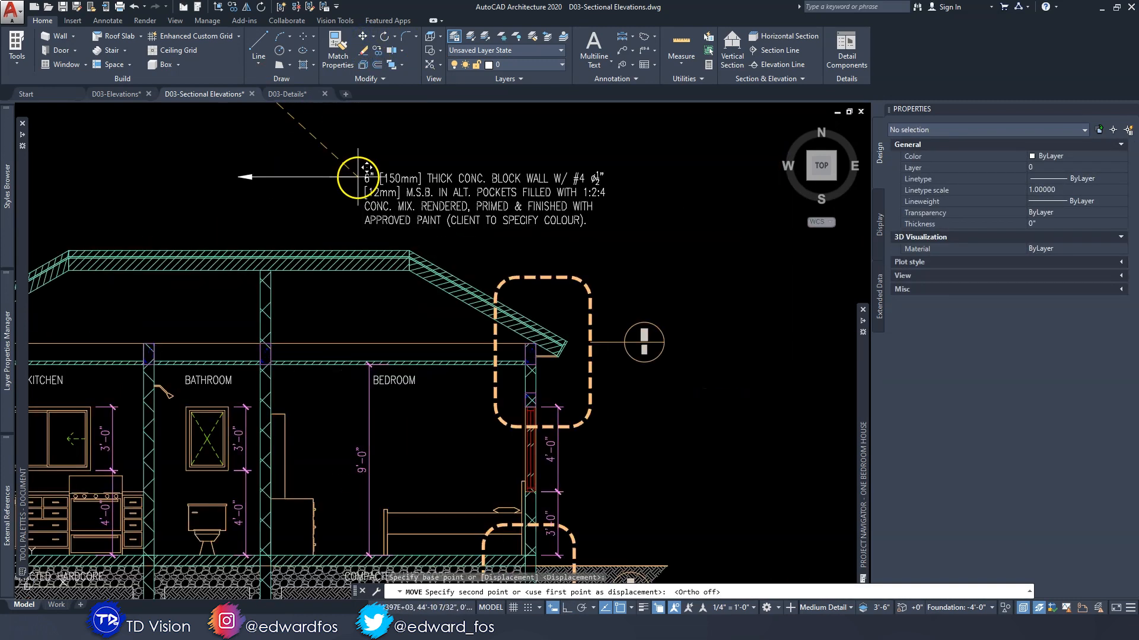
click(327, 200)
key(Escape)
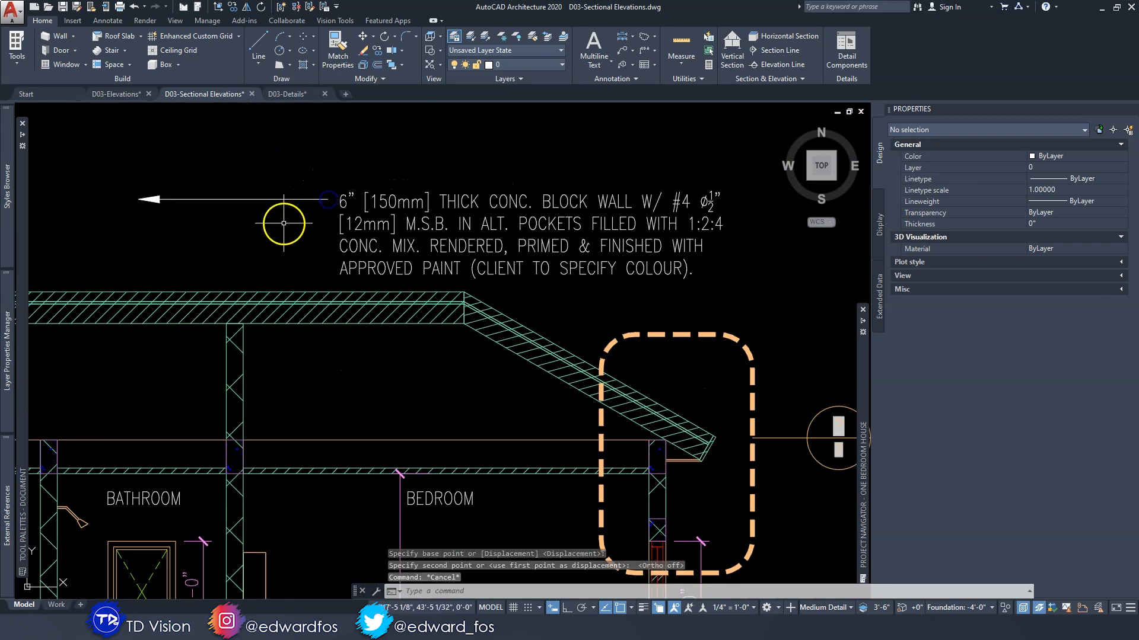
Stretch the block wall note's leader so its arrowhead points at the top of the bathroom-bedroom wall, with the bend near the text
key(Escape)
click(280, 222)
click(215, 175)
click(141, 199)
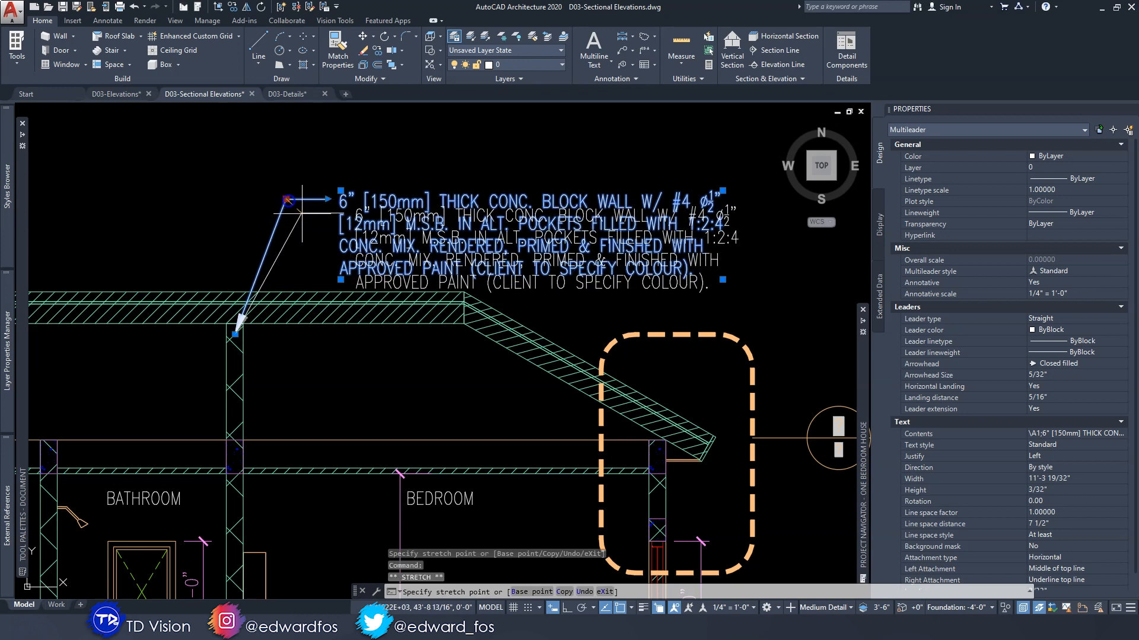
scroll(407, 283, down, 2)
mouse_move(344, 312)
middle_down()
mouse_move(375, 294)
mouse_move(354, 314)
mouse_move(449, 318)
middle_up()
key(Escape)
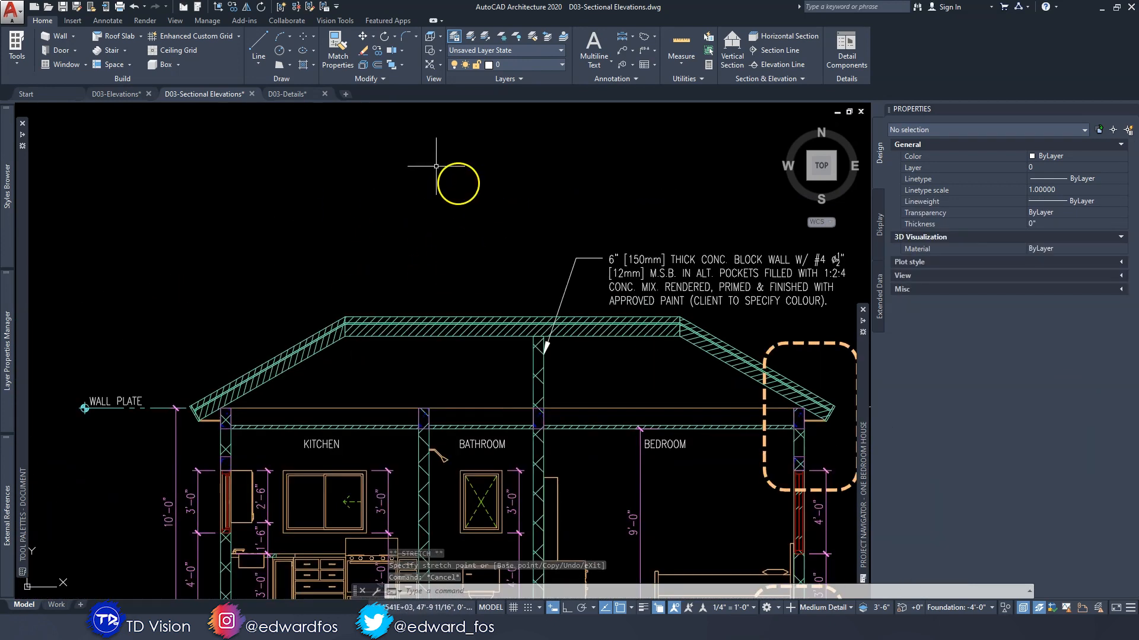
In D03-Elevations, copy the roof slope label with its triangle and the ROOF COVERING TO OWNER'S CHOICE note to the clipboard
click(115, 93)
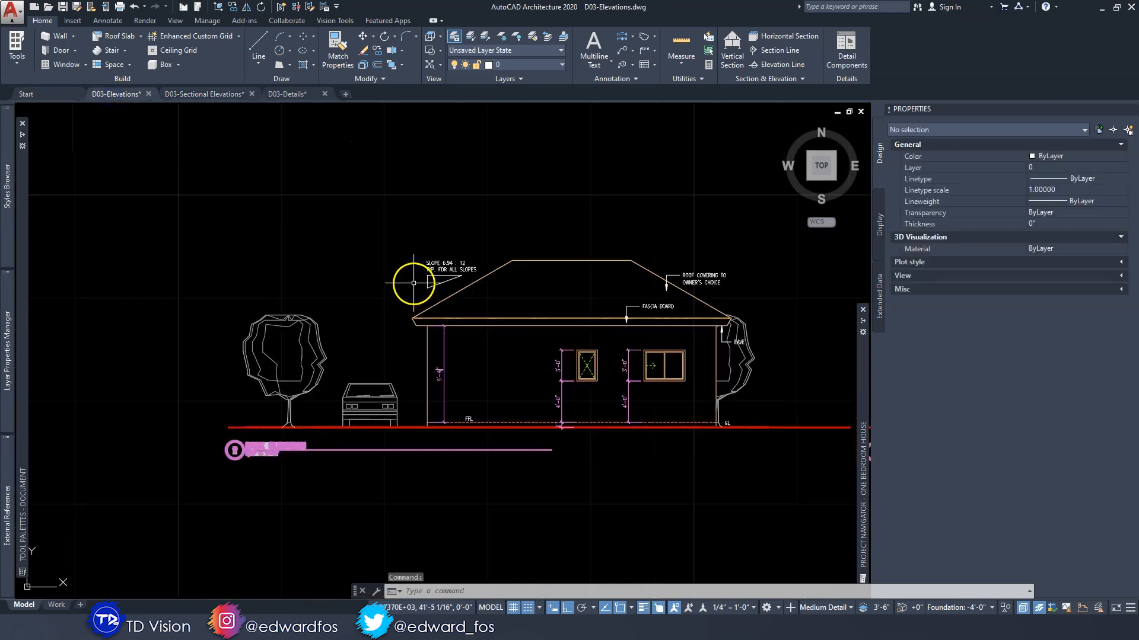
scroll(417, 283, up, 4)
key(Escape)
click(522, 286)
click(482, 249)
middle_drag(528, 214, 158, 267)
scroll(450, 251, down, 2)
click(648, 274)
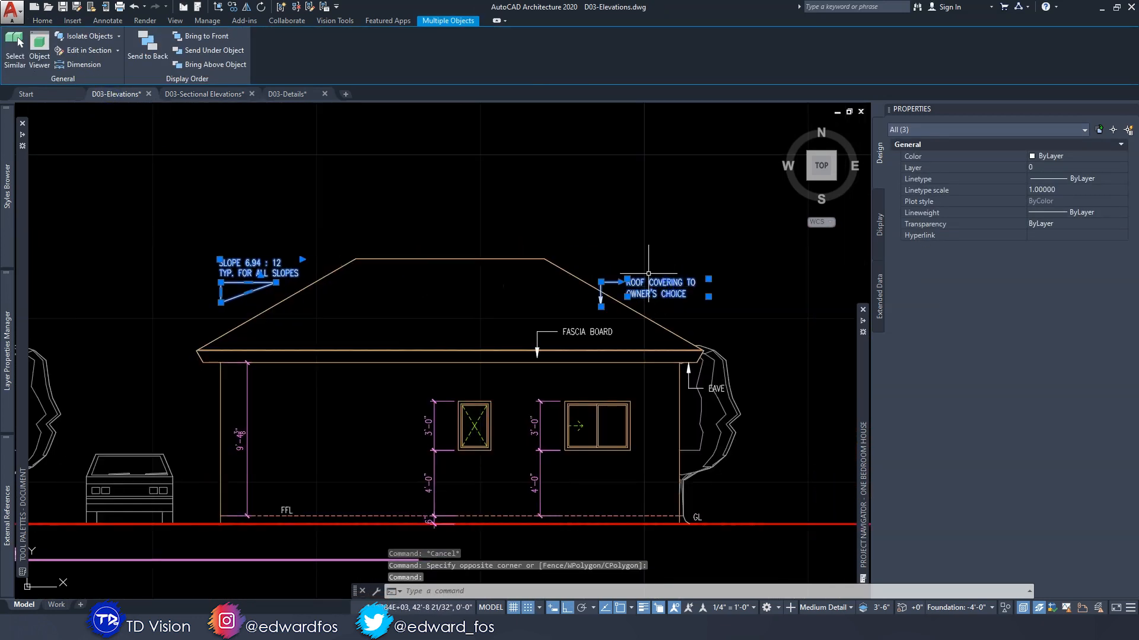
key(ctrl+c)
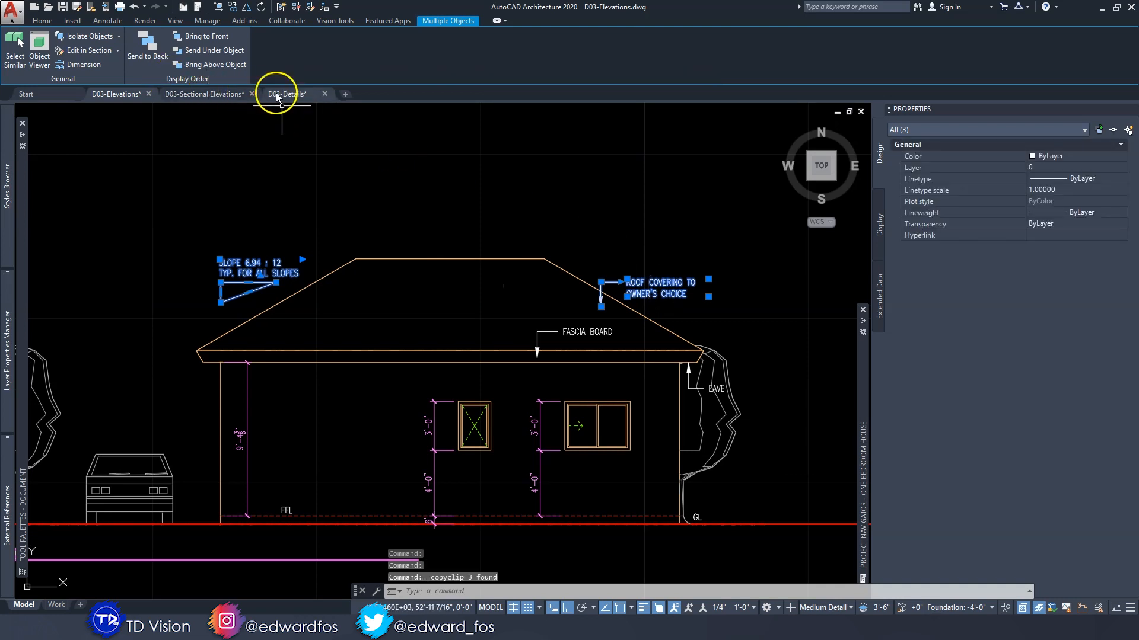
Paste the copied slope label and roof covering note into D03-Sectional Elevations above the section's roof
click(224, 95)
key(ctrl+v)
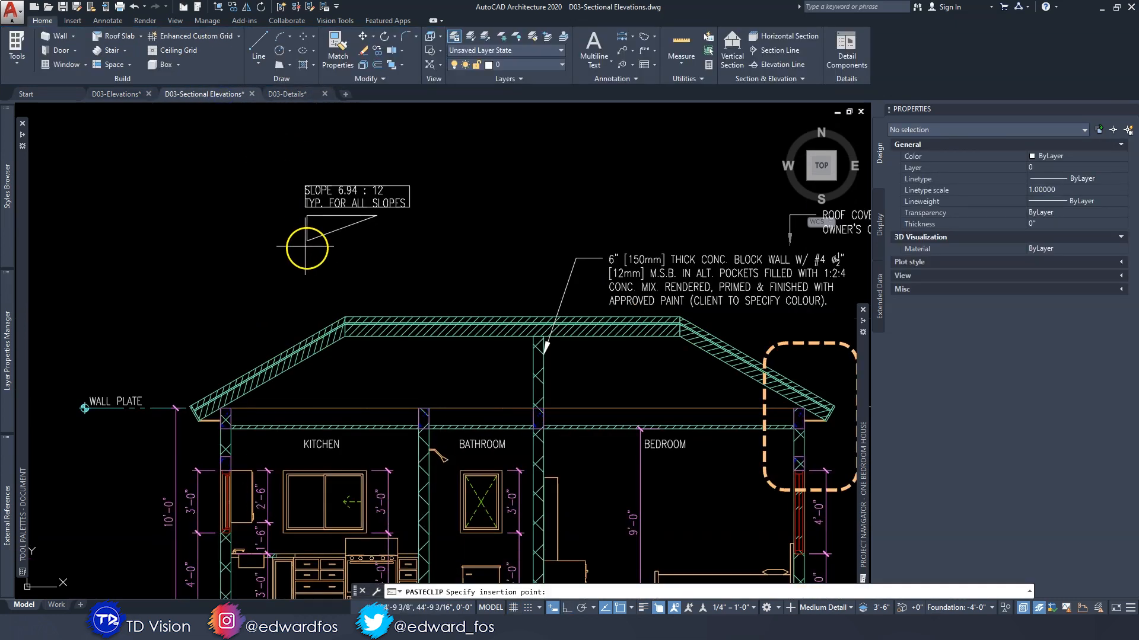
scroll(306, 247, down, 2)
click(229, 220)
key(Escape)
Move the slope label and its triangle down beside the roof slope on the kitchen side
click(277, 224)
click(210, 169)
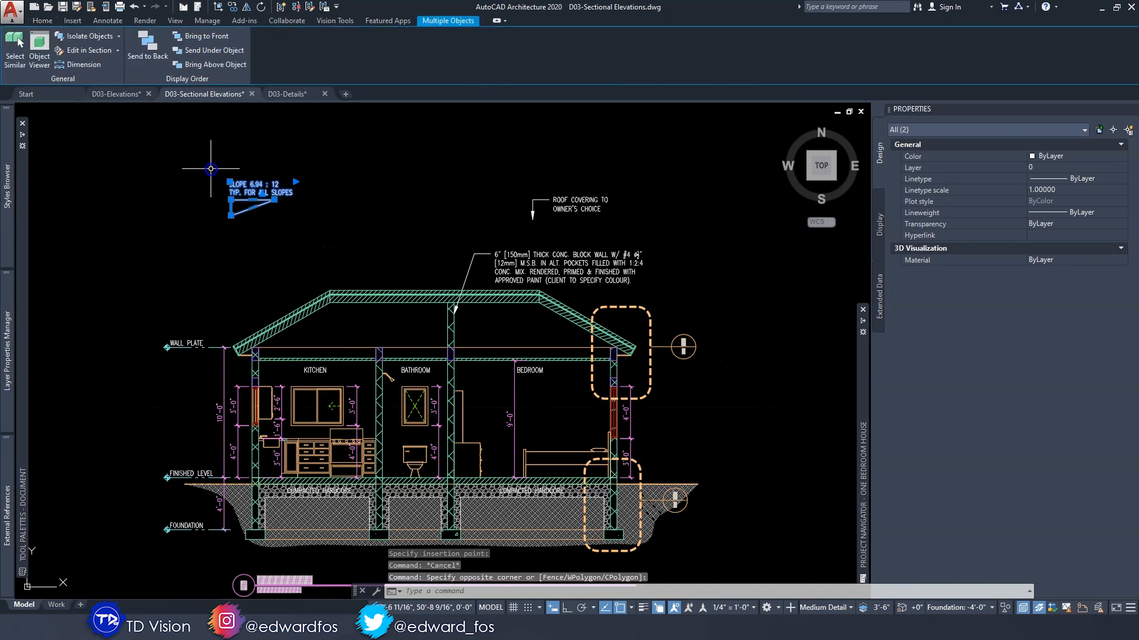
text(m)
key(Return)
click(312, 146)
click(319, 240)
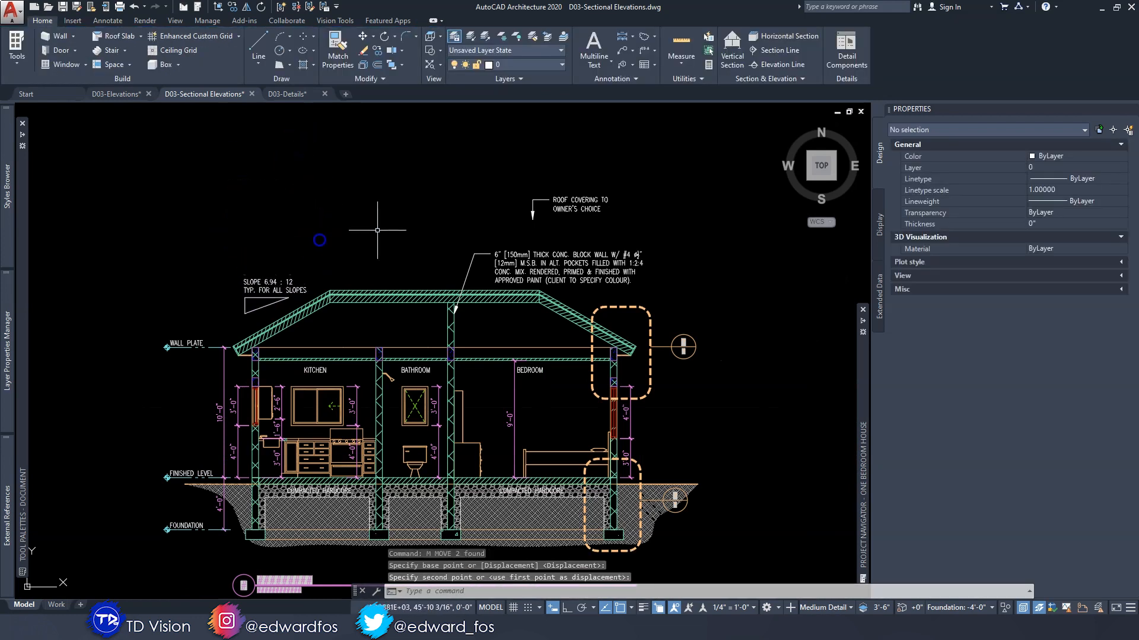
Move the roof covering note so its arrowhead touches the flat top of the roof above the kitchen
click(622, 213)
click(529, 171)
text(m)
key(Return)
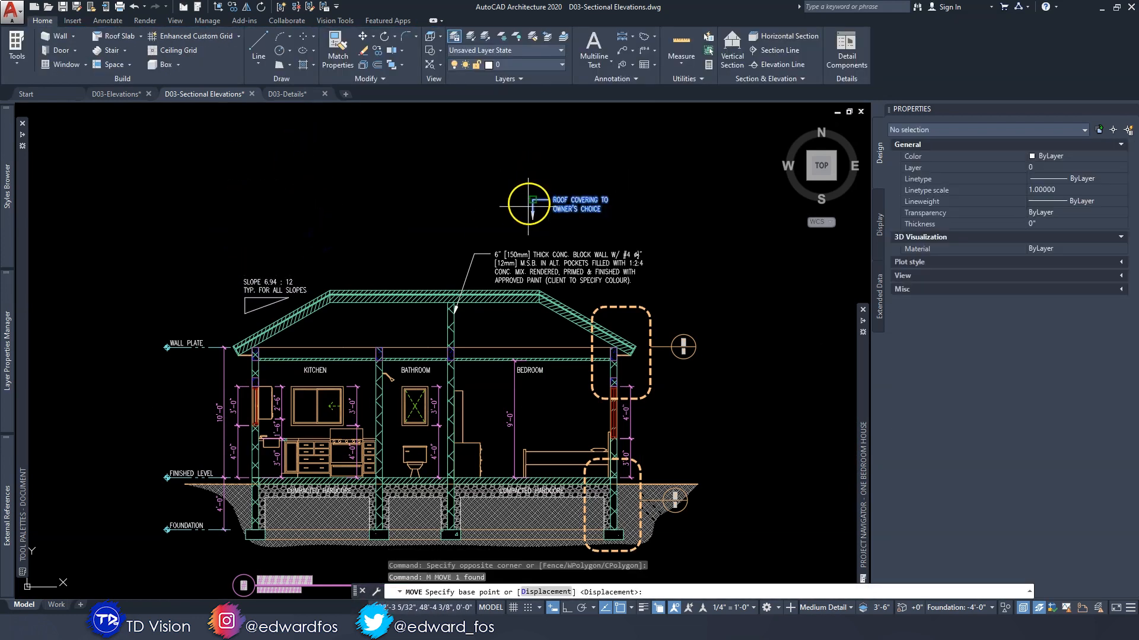
click(532, 219)
scroll(370, 253, up, 4)
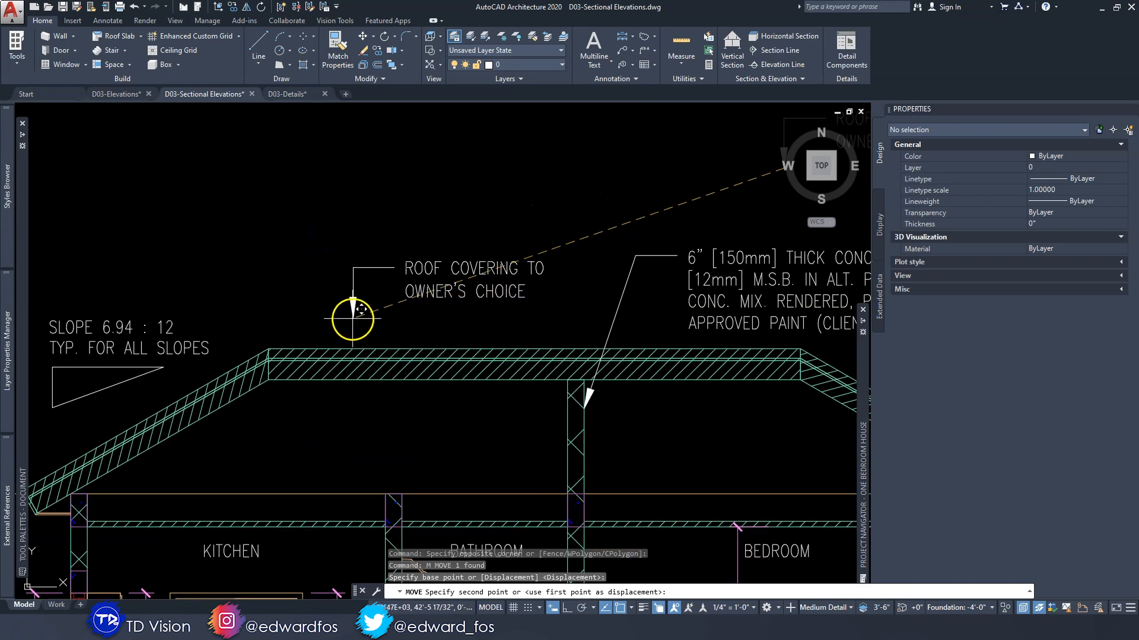
click(351, 347)
key(Escape)
Change the roof covering note's text to TIMBER ROOF COVERING TO OWNER'S CHOICE
double_click(408, 301)
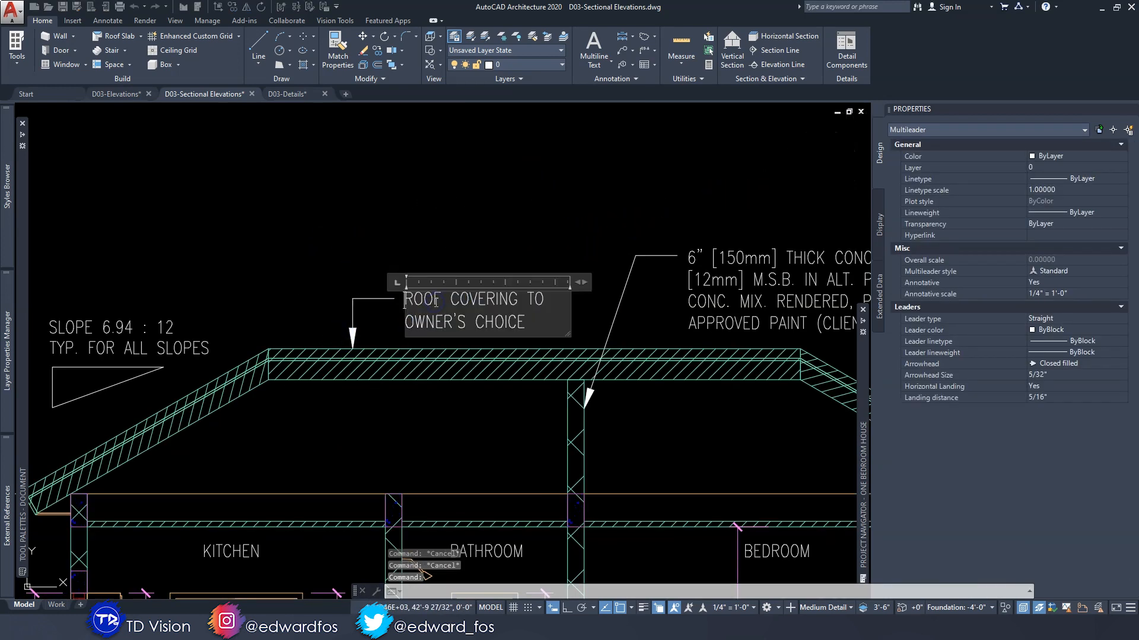
text(TIMBER ROOF)
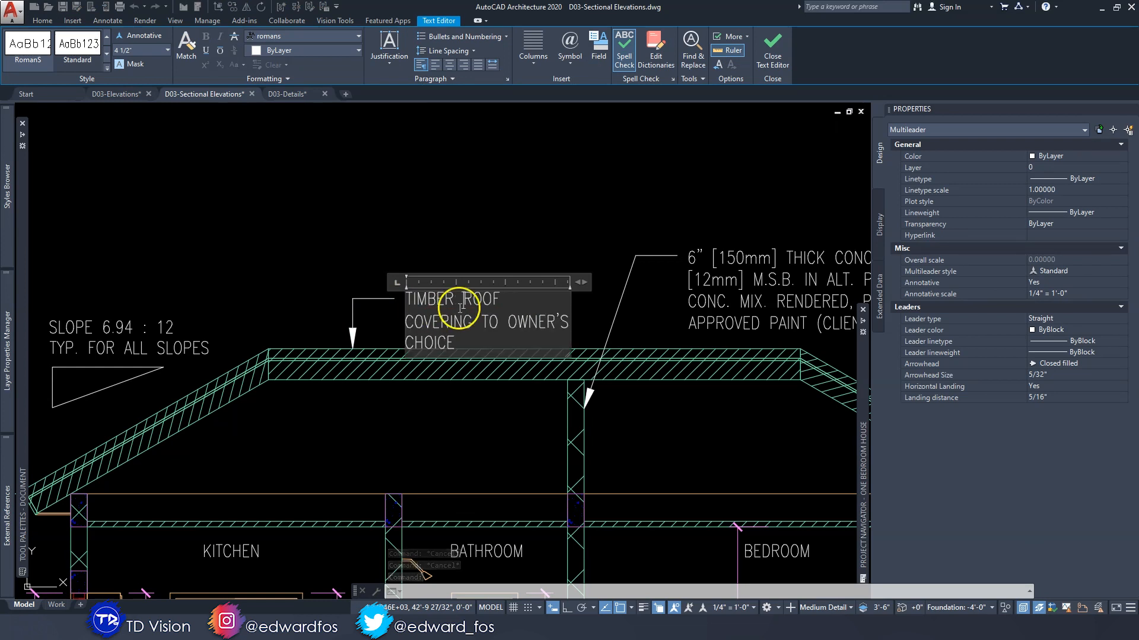
click(499, 219)
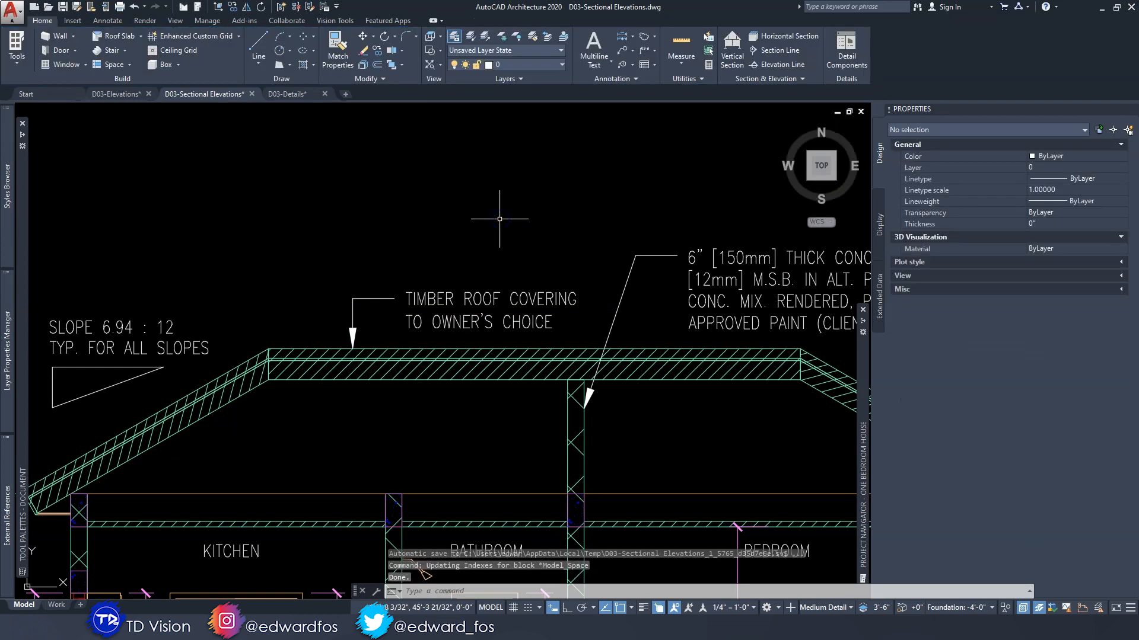
Add a multiline text label reading FFL just above the bedroom floor slab, between the wardrobe and the bed
scroll(457, 225, down, 4)
middle_drag(457, 225, 455, 219)
scroll(416, 296, up, 3)
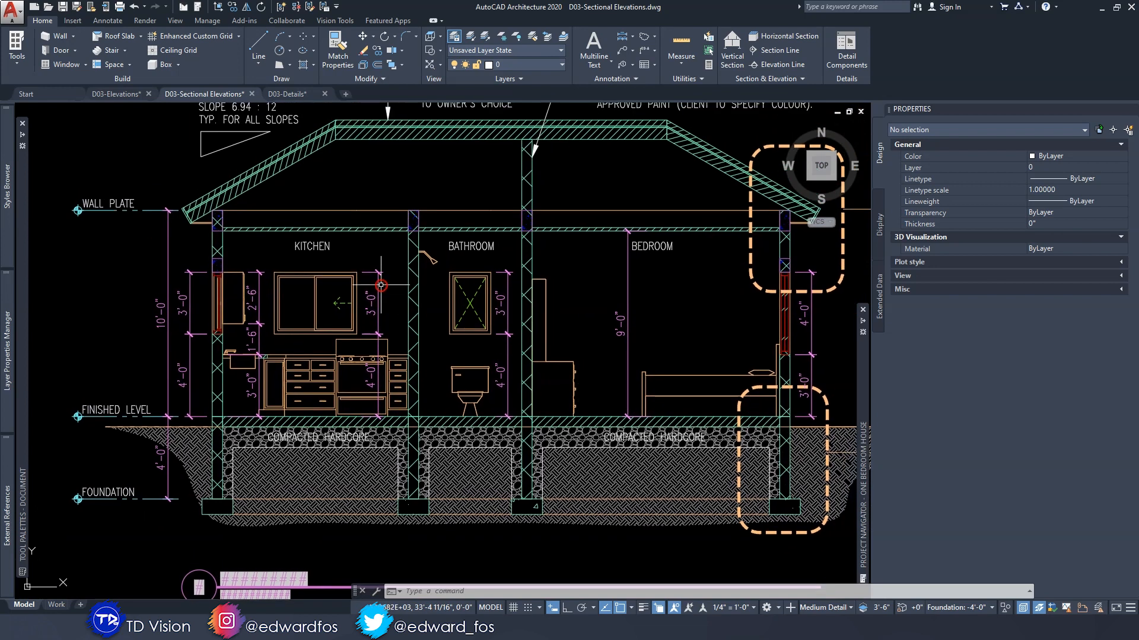
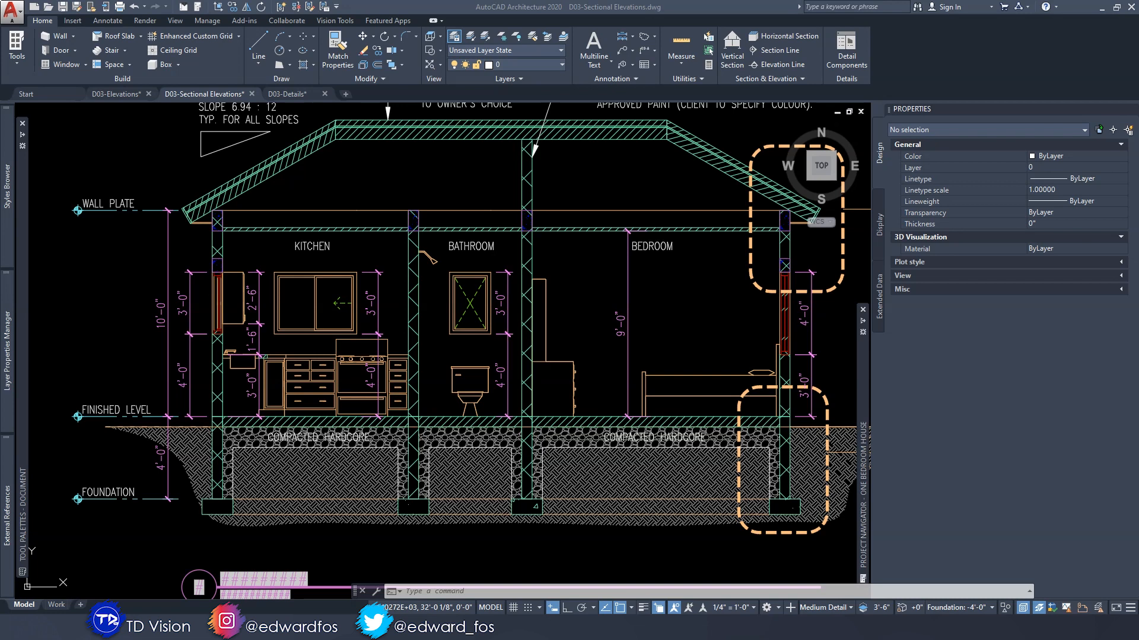
scroll(330, 256, down, 2)
scroll(165, 380, up, 2)
key(Escape)
click(595, 27)
scroll(564, 318, down, 1)
scroll(563, 317, up, 5)
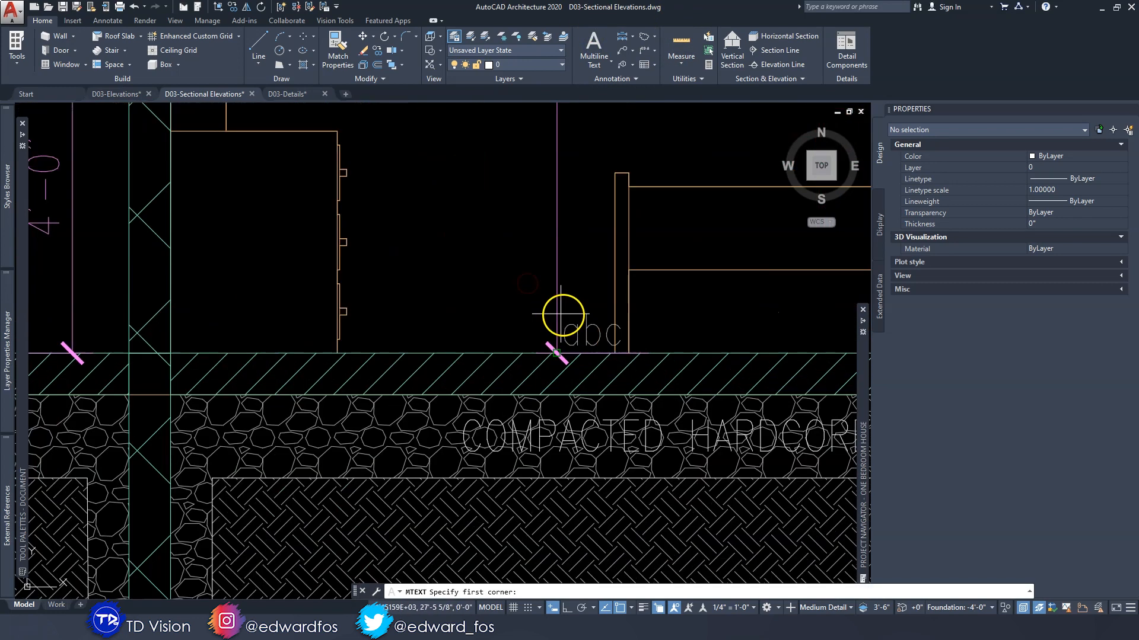
click(419, 277)
click(529, 330)
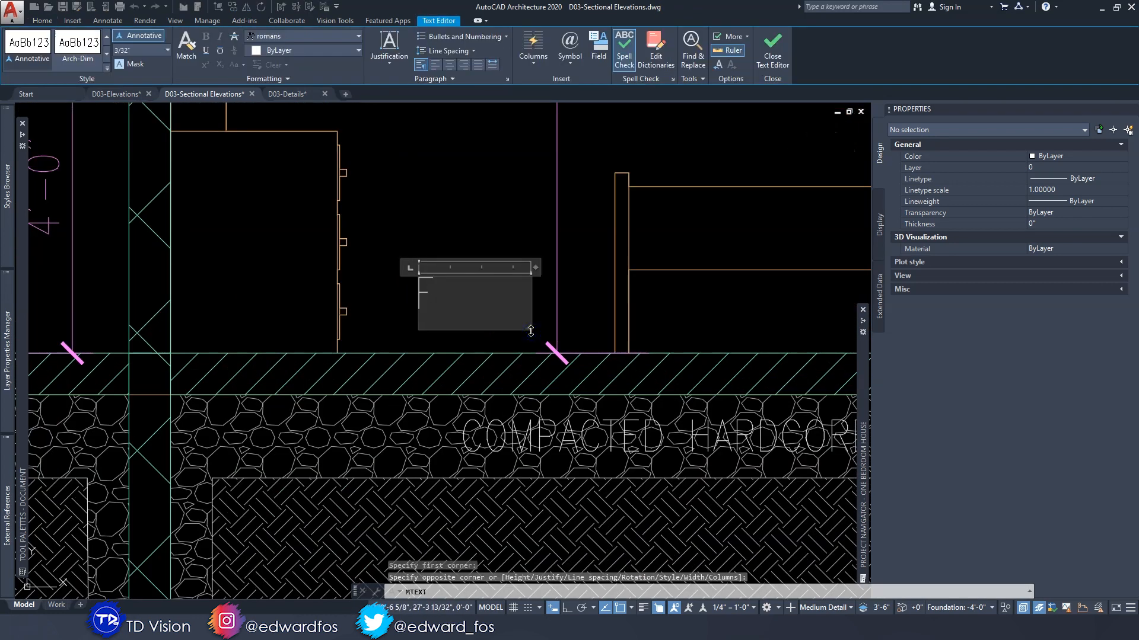
click(528, 215)
Move the FFL label slightly down so it sits closer to the bedroom floor slab
click(465, 302)
text(m)
key(space)
click(468, 202)
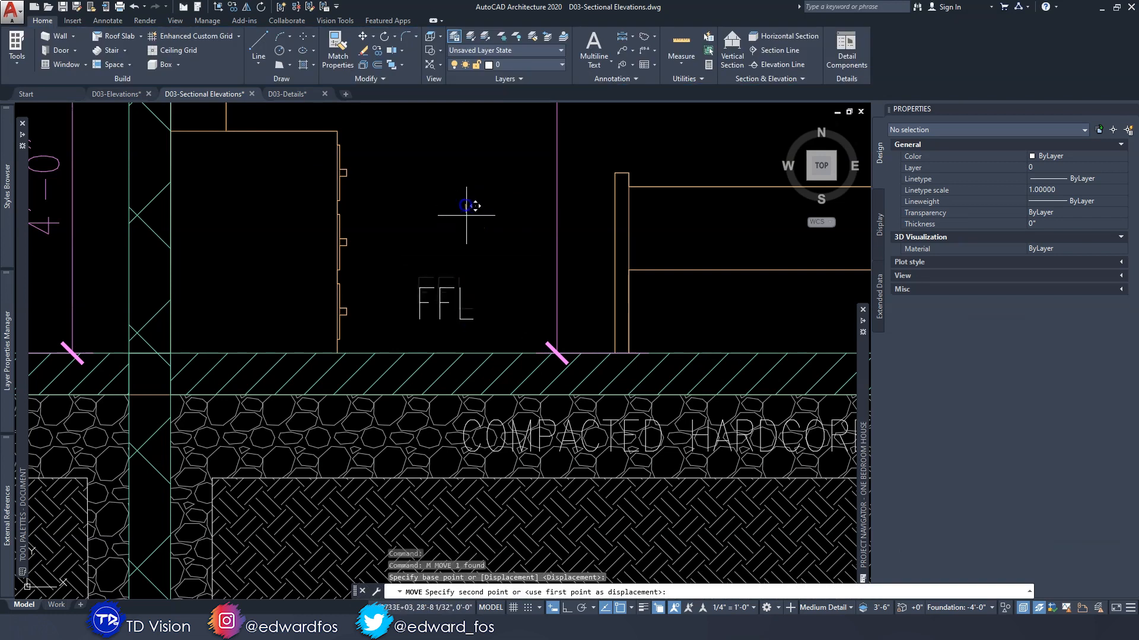
click(471, 234)
Copy the FFL label to just above the ground line outside the bedroom's outer wall
click(474, 325)
click(434, 298)
click(377, 56)
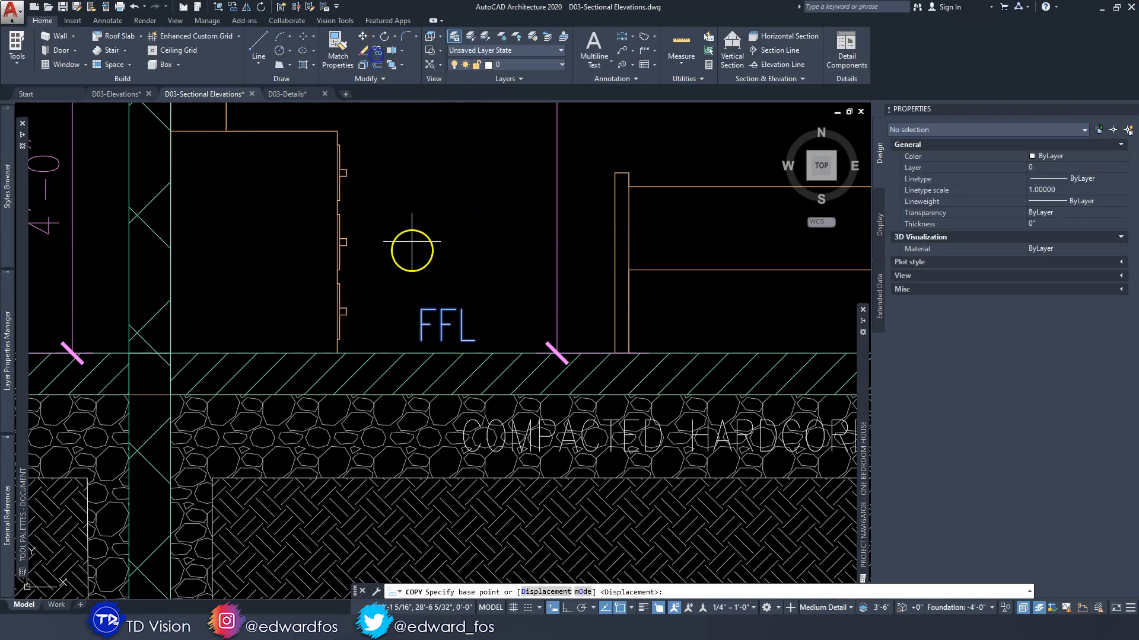
click(414, 257)
scroll(478, 249, down, 2)
middle_drag(581, 258, 142, 234)
scroll(413, 235, up, 2)
key(Escape)
Change the text of the copied label outside the bedroom wall to GL
double_click(495, 350)
text(G)
click(440, 355)
key(Escape)
key(Escape)
In Section B, draw a polyline from the outer wall footing's inner corner up 2'-6", across to the partition footing's edge and down to it
scroll(440, 355, down, 5)
middle_drag(379, 297, 435, 360)
scroll(423, 330, down, 2)
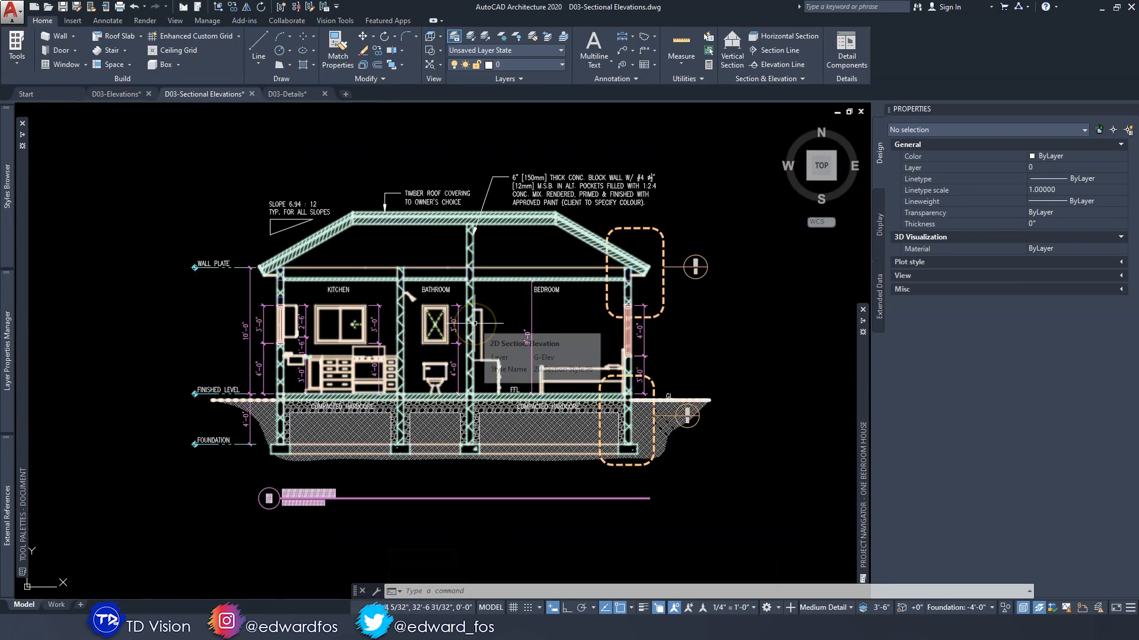
middle_drag(610, 326, 345, 301)
scroll(345, 301, down, 2)
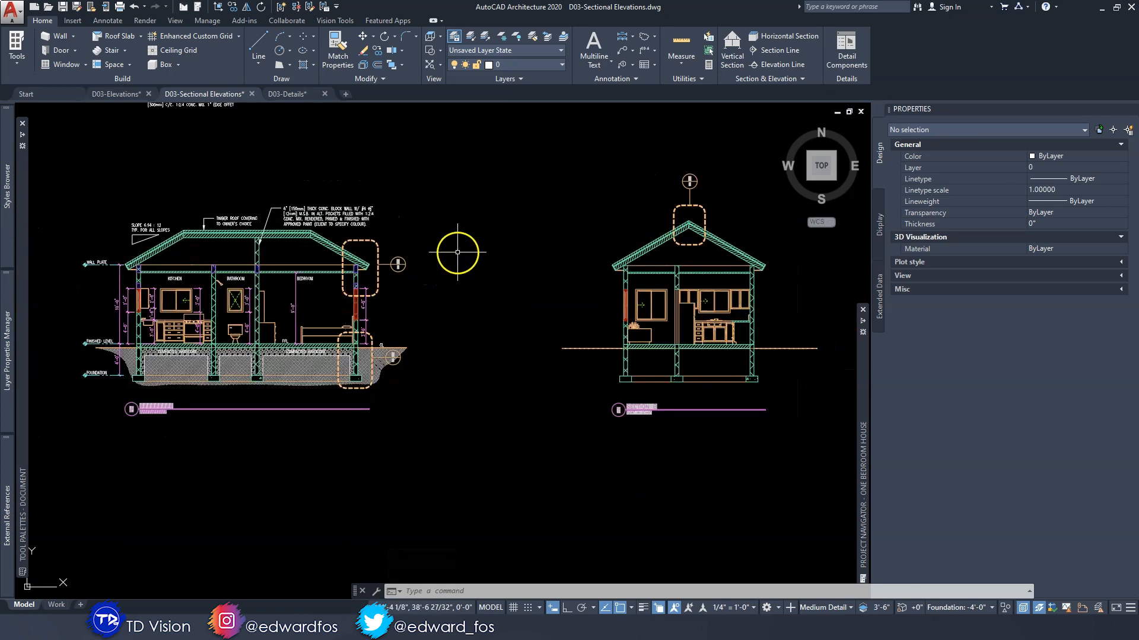
scroll(191, 303, up, 2)
middle_drag(486, 318, 462, 325)
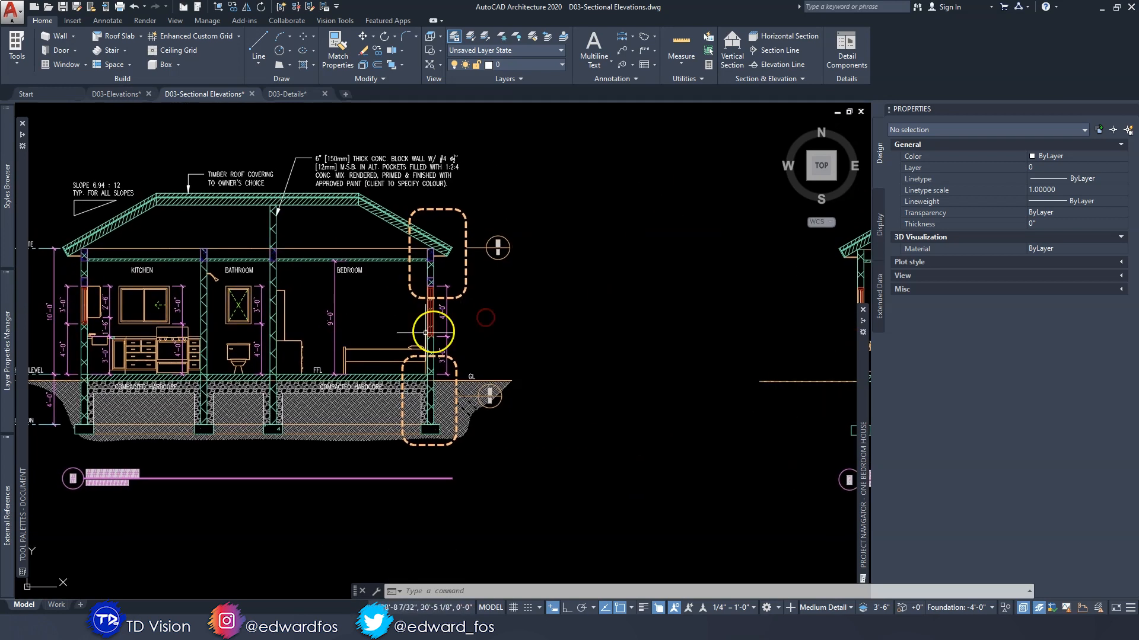
scroll(457, 330, up, 4)
text(pl)
key(Return)
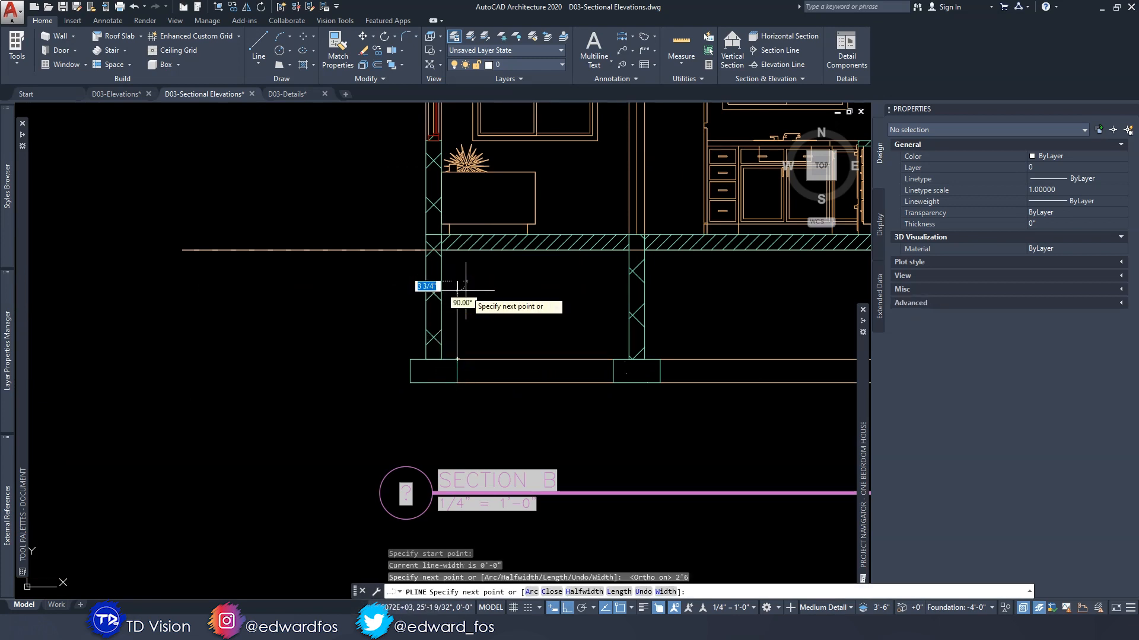
click(613, 282)
click(614, 358)
key(Return)
Draw a polyline from the partition footing's edge up level with the first fill outline, across the second bay and down to the outer footing
key(Return)
click(660, 360)
middle_drag(682, 331, 617, 369)
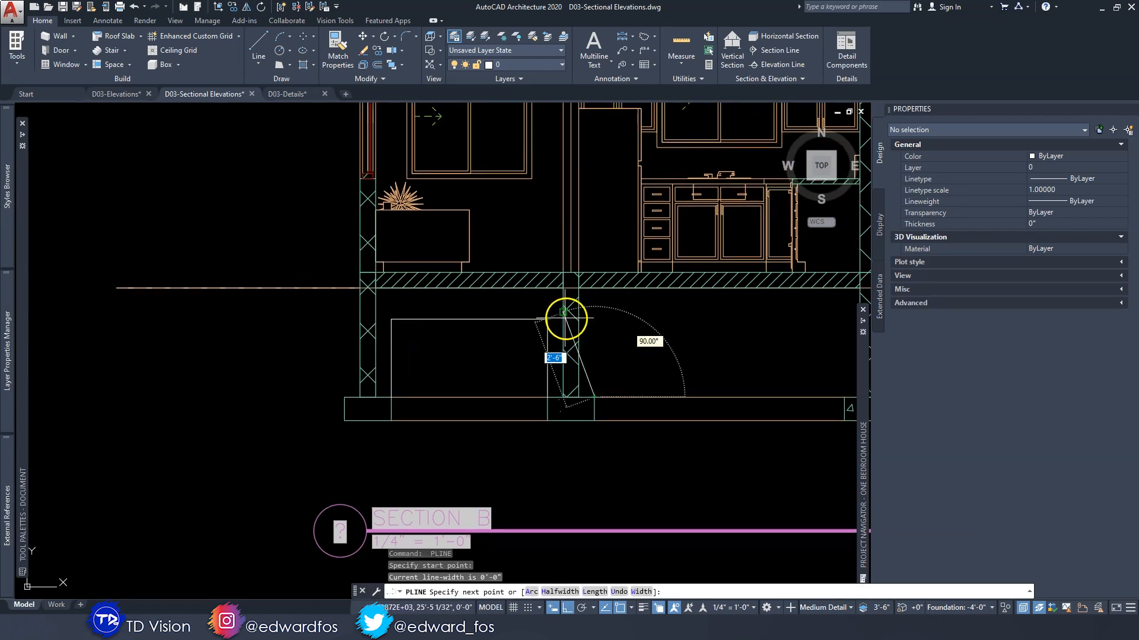
click(595, 321)
middle_drag(664, 336, 420, 337)
scroll(602, 398, down, 5)
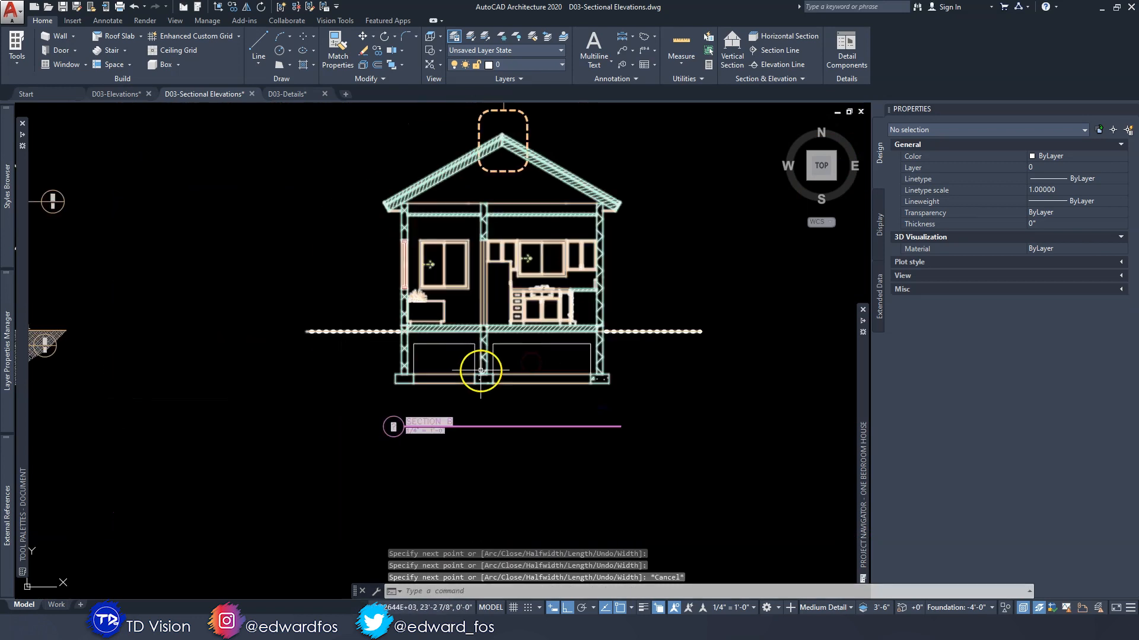
middle_drag(478, 368, 504, 370)
key(Escape)
text(spl)
key(Return)
scroll(409, 336, up, 4)
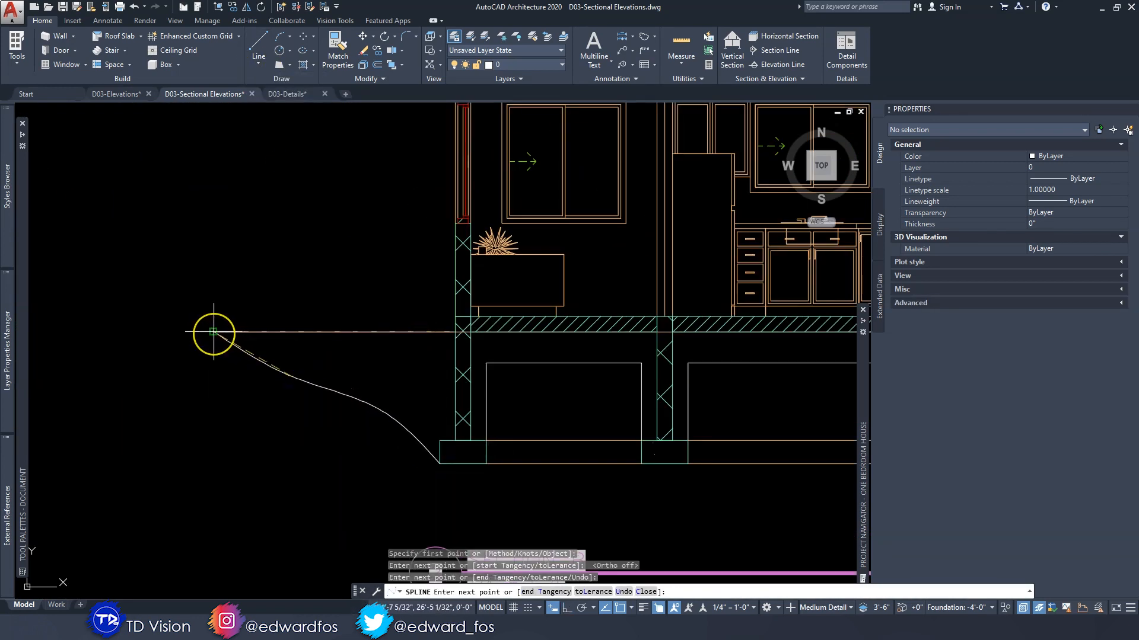
key(Escape)
Draw an excavation spline from one end of Section B's ground line, down beneath the footings and up to the ground line's other end
key(Return)
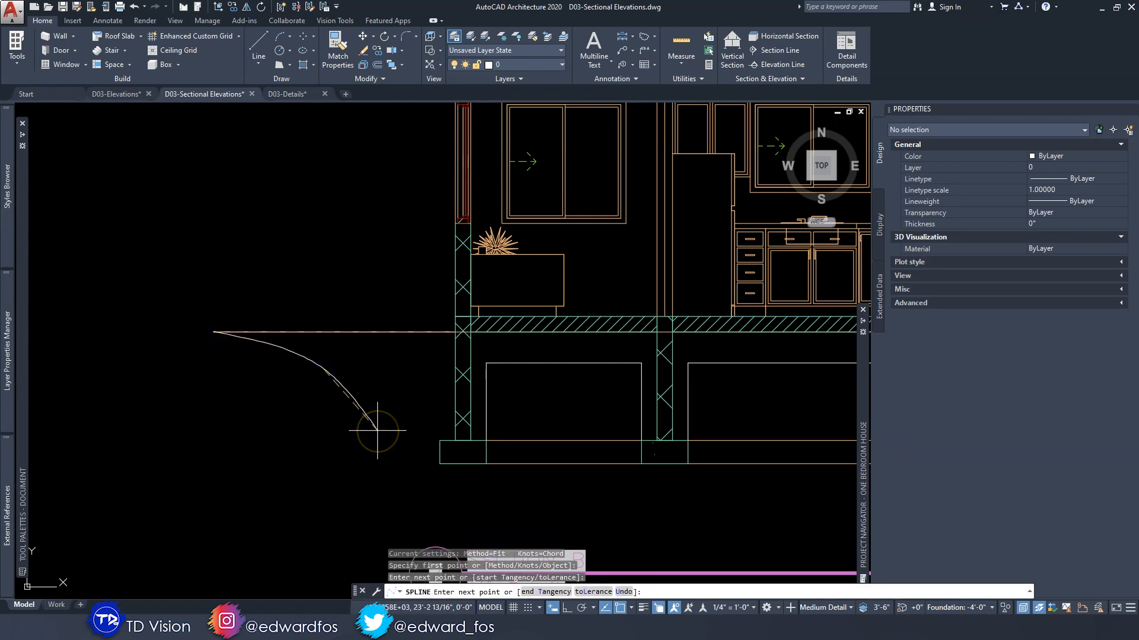
click(431, 462)
middle_drag(649, 479, 278, 476)
click(493, 461)
click(634, 473)
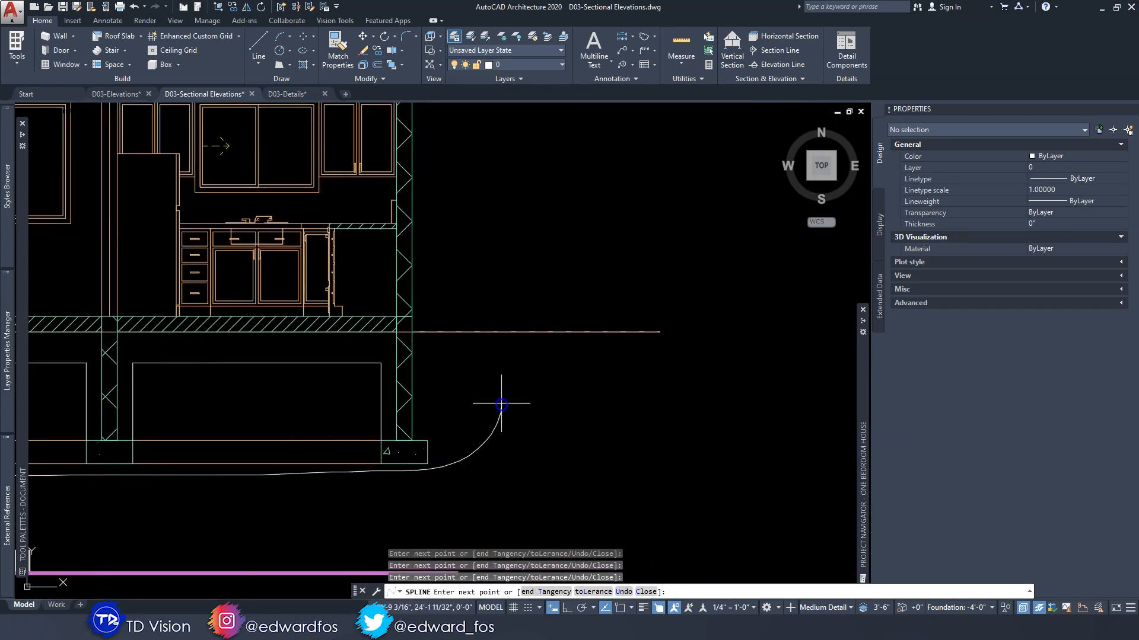
click(661, 333)
key(Return)
Stretch the spline's fit point on the kitchen side up and outward to smooth the slope towards the ground line's end
click(665, 334)
click(659, 331)
scroll(661, 332, up, 6)
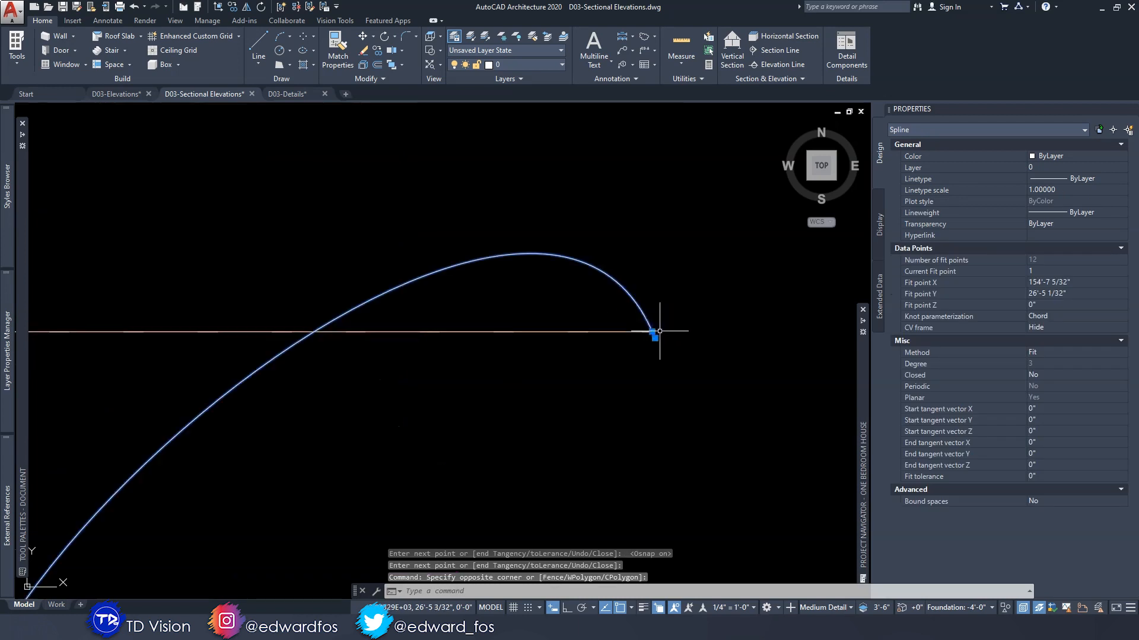
scroll(565, 358, down, 6)
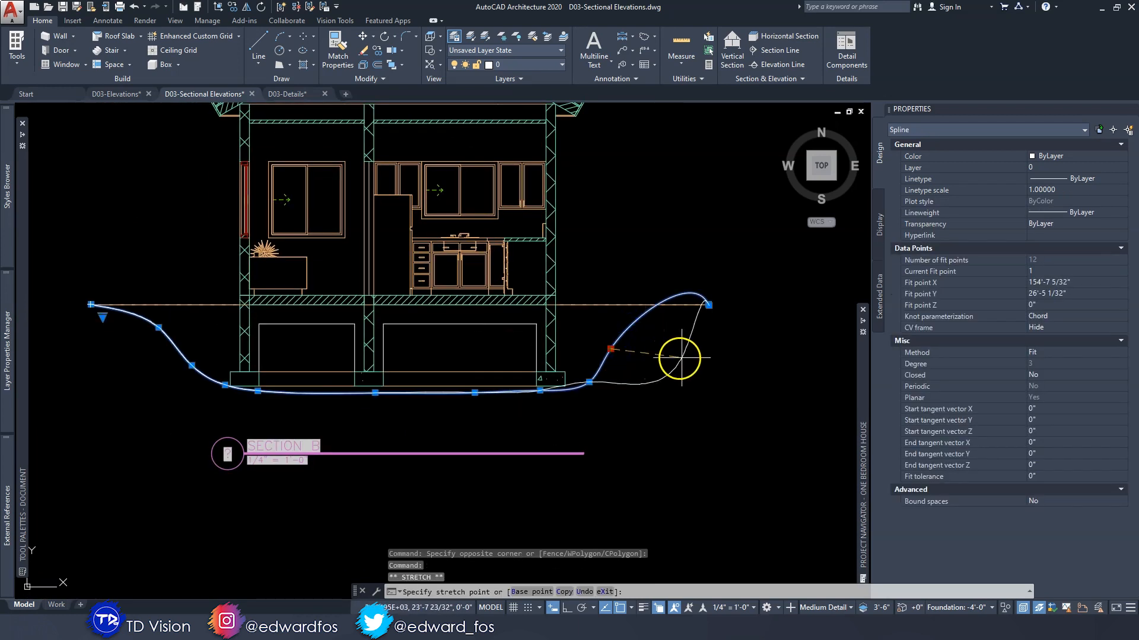
click(668, 326)
key(Escape)
Hatch the soil outside the foundation walls and inside both fill outlines of Section B with the EARTH pattern, angle 45, scale 15
mouse_move(324, 352)
middle_down()
mouse_move(394, 371)
mouse_move(343, 383)
middle_up()
text(h)
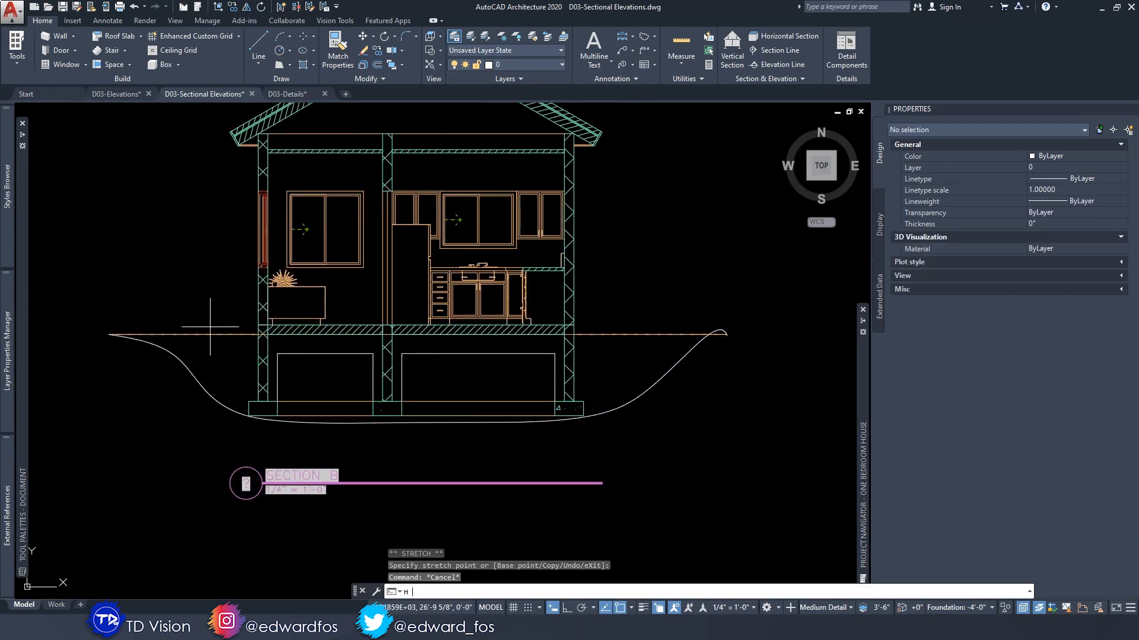
key(Return)
click(210, 357)
click(304, 408)
click(440, 386)
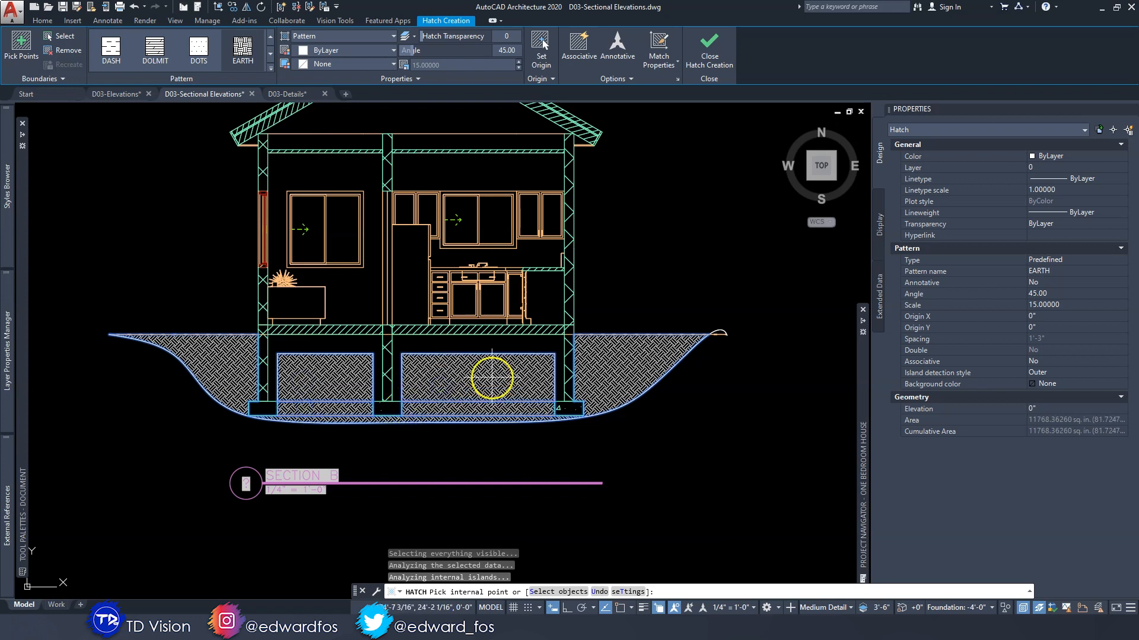
key(Return)
Hatch the bands between the floor slab and the fill outlines in both foundation bays of Section B
key(Return)
click(329, 347)
click(427, 347)
key(Return)
Match the hatch under Section B's floor slab to the hardcore hatch of the adjacent section
text(ma)
key(Return)
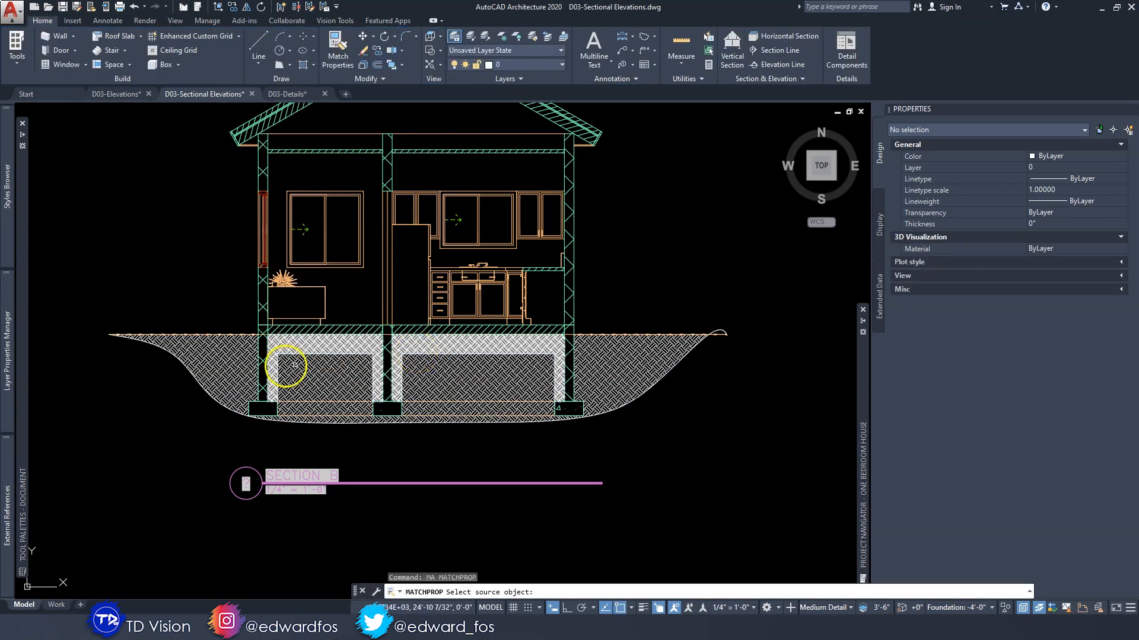
middle_drag(284, 366, 607, 354)
middle_drag(409, 364, 603, 350)
click(193, 333)
click(727, 343)
key(Escape)
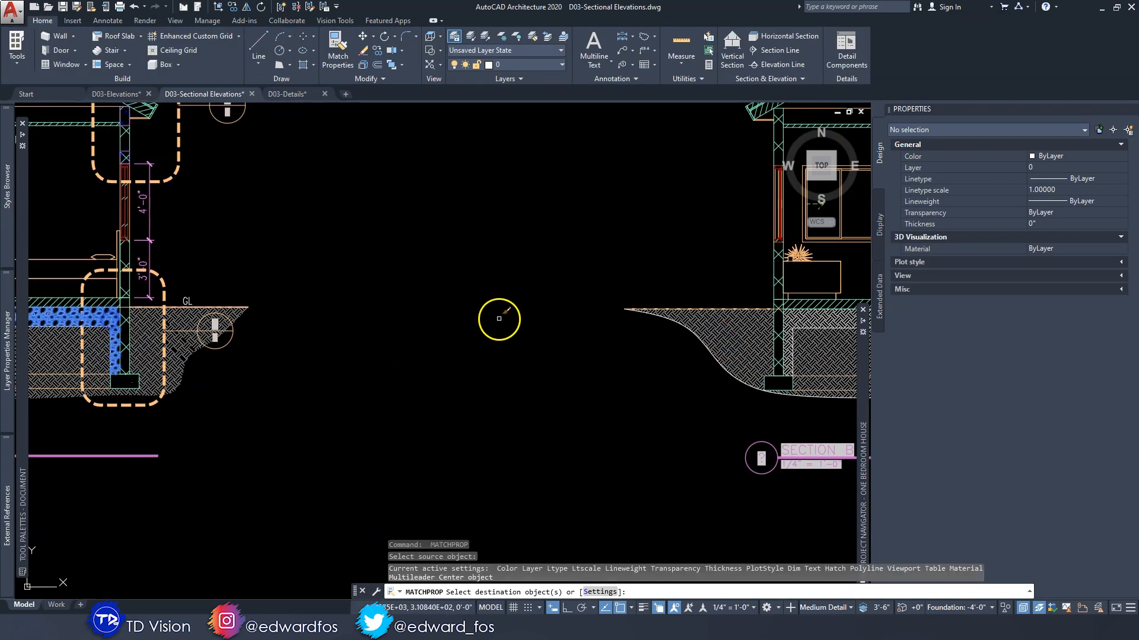
Delete the excavation spline around Section B's foundation, keeping the earth hatch
scroll(498, 317, down, 3)
click(393, 415)
click(444, 466)
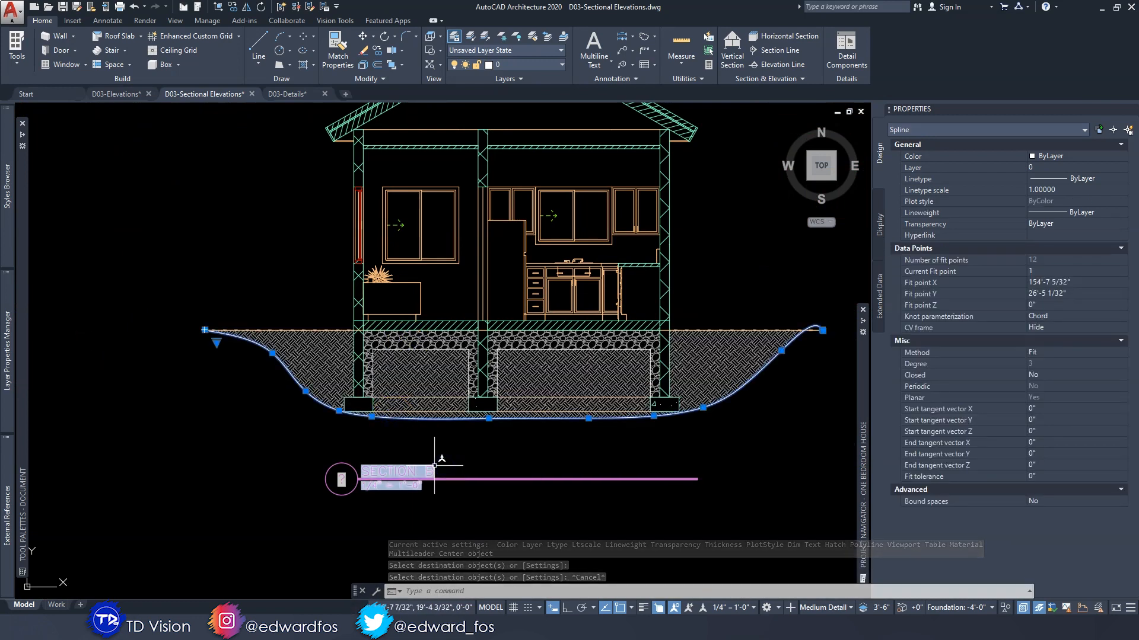
key(Delete)
Try to copy the FFL and GL labels from the adjacent section to Section B, and undo the copy
middle_drag(368, 389, 565, 364)
scroll(398, 334, up, 2)
click(392, 320)
click(152, 311)
click(379, 51)
click(253, 229)
scroll(543, 236, down, 2)
middle_drag(544, 236, 354, 252)
middle_drag(605, 232, 374, 249)
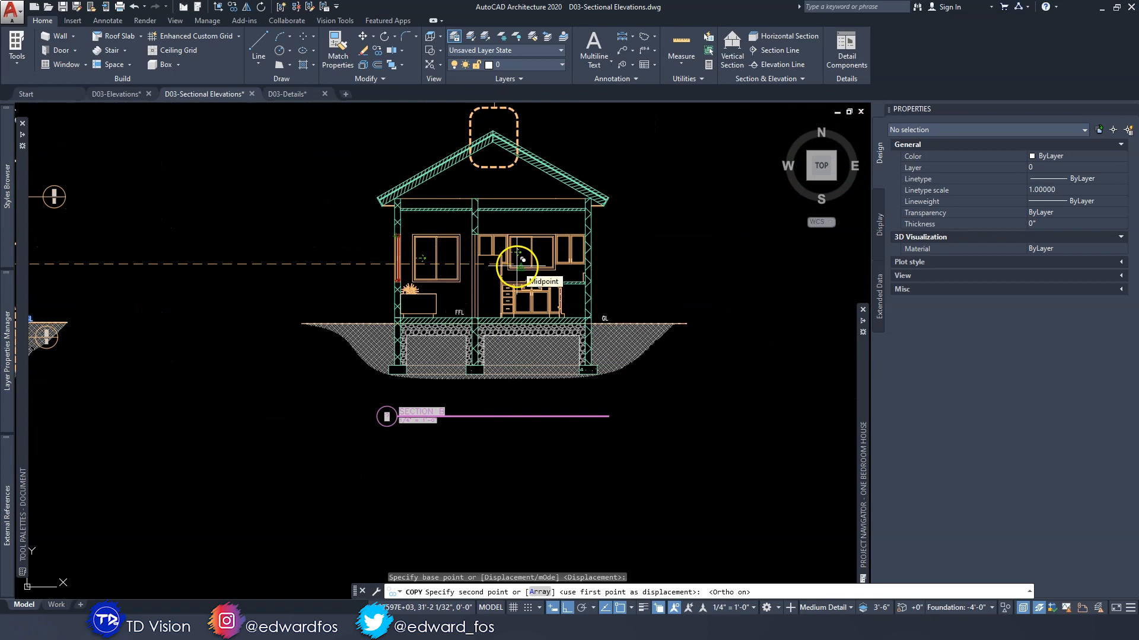
click(517, 266)
key(Escape)
key(Escape)
key(ctrl+z)
Copy the FFL and GL labels from the adjacent section to Section B's floor slab and outside ground line
click(390, 320)
click(157, 311)
click(378, 51)
click(410, 289)
scroll(411, 288, down, 2)
middle_drag(730, 255, 222, 316)
key(F8)
click(511, 330)
key(Escape)
Copy the KITCHEN room label from the adjacent section into both rooms of Section B
middle_drag(536, 317, 854, 309)
middle_drag(367, 239, 303, 285)
click(112, 280)
click(378, 51)
click(110, 289)
middle_drag(443, 289, 125, 292)
click(609, 300)
click(605, 266)
click(602, 290)
middle_drag(407, 295, 600, 288)
click(393, 289)
key(Escape)
Change the room label in the room beside Section B's kitchen to LIVING
double_click(373, 254)
text(LIVING)
click(282, 295)
key(Escape)
Copy the WALL PLATE, FINISHED LEVEL and FOUNDATION markers with their 10'-0" and 4'-0" dimensions to the outer side of Section B's living room
middle_click(388, 288)
middle_click(388, 288)
scroll(229, 270, up, 4)
middle_drag(239, 293, 305, 229)
middle_drag(418, 372, 436, 416)
scroll(432, 397, down, 2)
middle_drag(219, 403, 391, 425)
scroll(338, 382, up, 2)
click(418, 442)
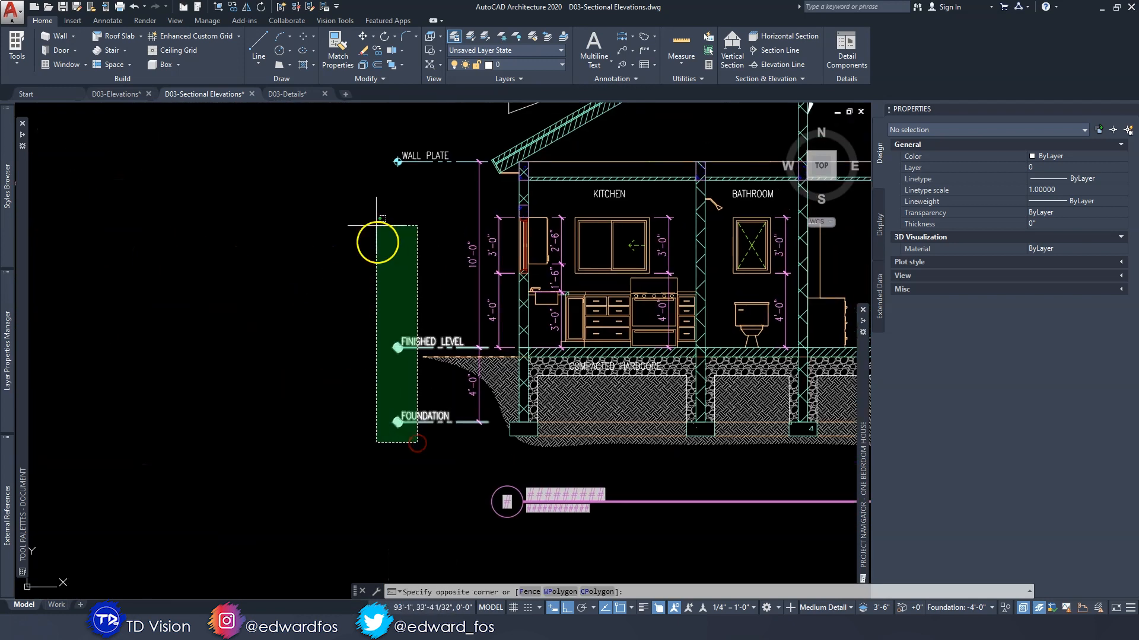
click(351, 142)
click(478, 290)
click(231, 7)
scroll(286, 191, down, 2)
click(355, 354)
middle_drag(555, 391, 277, 407)
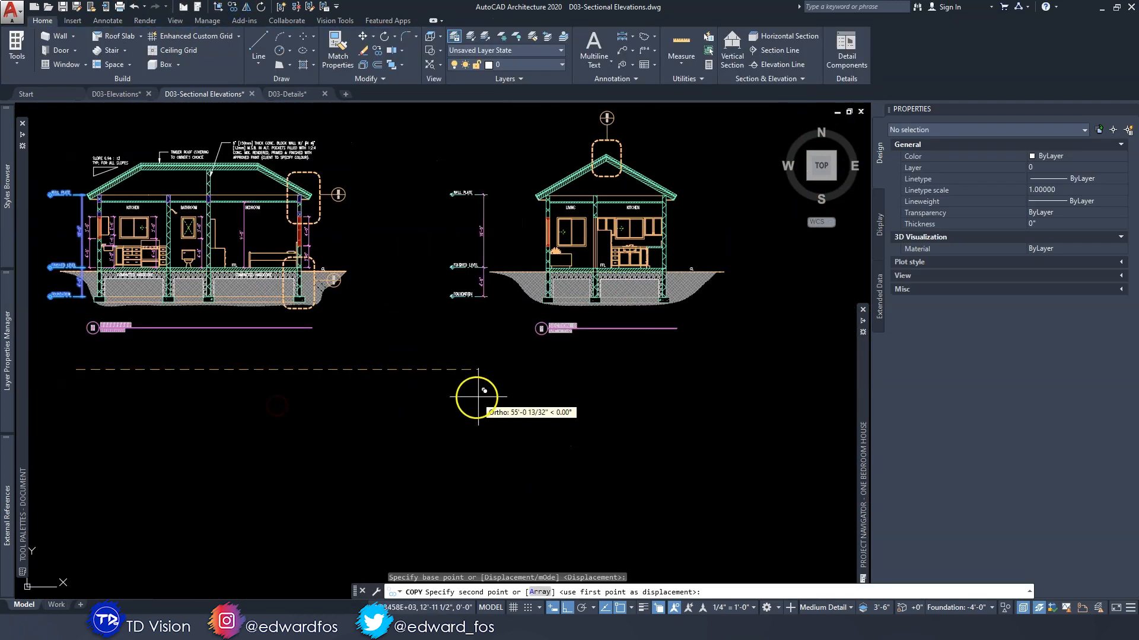
click(514, 398)
key(Escape)
scroll(490, 232, up, 5)
middle_drag(502, 239, 397, 230)
scroll(493, 315, down, 5)
middle_drag(335, 318, 427, 318)
middle_drag(281, 311, 257, 335)
scroll(159, 252, up, 5)
click(168, 255)
click(141, 230)
click(358, 219)
click(338, 204)
click(246, 8)
click(220, 211)
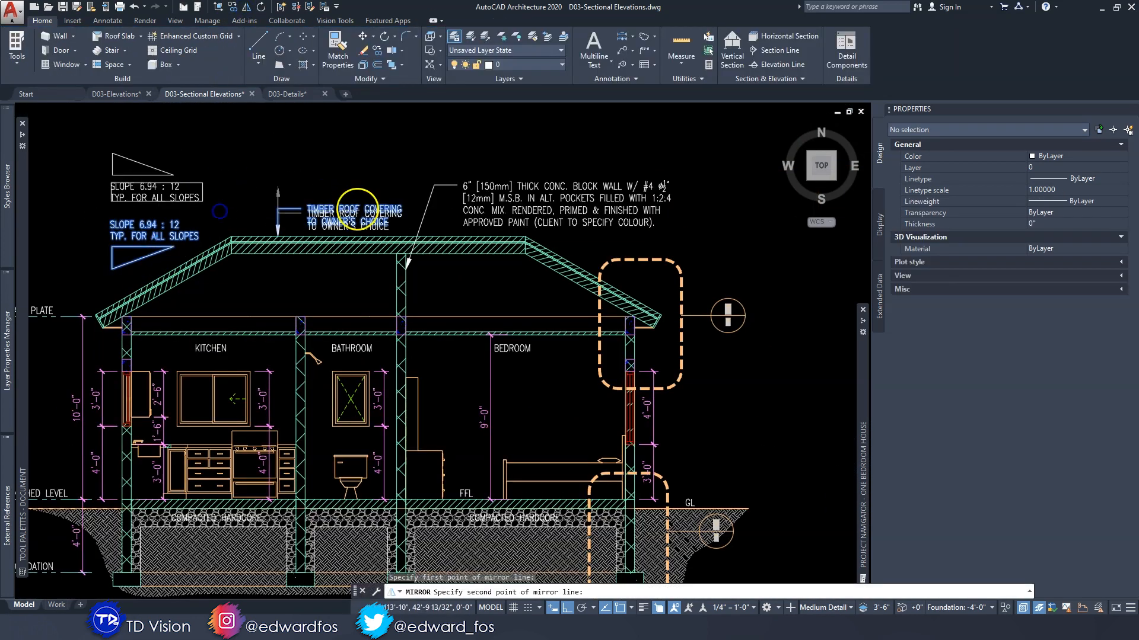
scroll(198, 230, down, 5)
key(Escape)
Copy the roof slope note with its triangle and the timber roof covering note from the adjacent section to above Section B's roof
scroll(247, 211, up, 5)
middle_drag(240, 232, 447, 231)
click(443, 244)
click(276, 276)
click(232, 7)
click(257, 152)
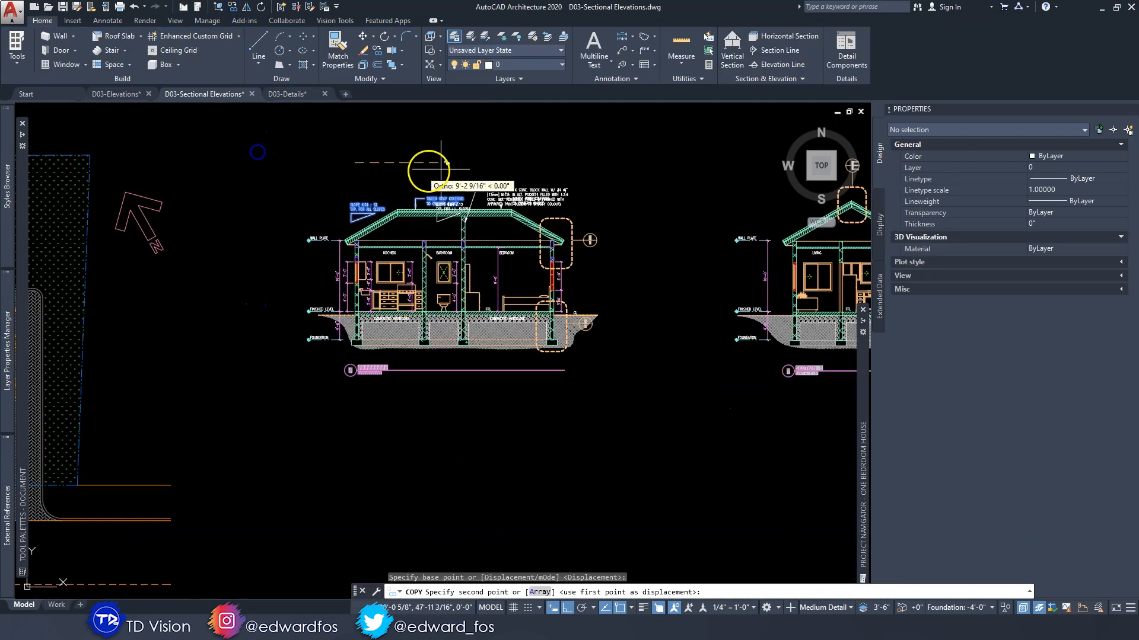
middle_drag(703, 158, 375, 179)
click(470, 178)
key(Escape)
Move the timber roof covering note so its arrow points to the kitchen-side slope of Section B's roof
scroll(592, 243, up, 5)
click(566, 206)
click(524, 173)
text(m)
click(604, 169)
key(F8)
click(676, 195)
key(Escape)
Copy the 6" thick concrete block wall note from the adjacent section to beside Section B's kitchen wall
scroll(676, 196, down, 8)
scroll(510, 235, up, 5)
click(497, 246)
click(232, 7)
click(434, 215)
middle_drag(815, 298, 243, 213)
scroll(557, 255, up, 3)
click(551, 252)
key(Escape)
Reshape the block wall note's leader so its arrowhead touches the outer face of Section B's kitchen wall
click(515, 299)
click(510, 300)
click(541, 298)
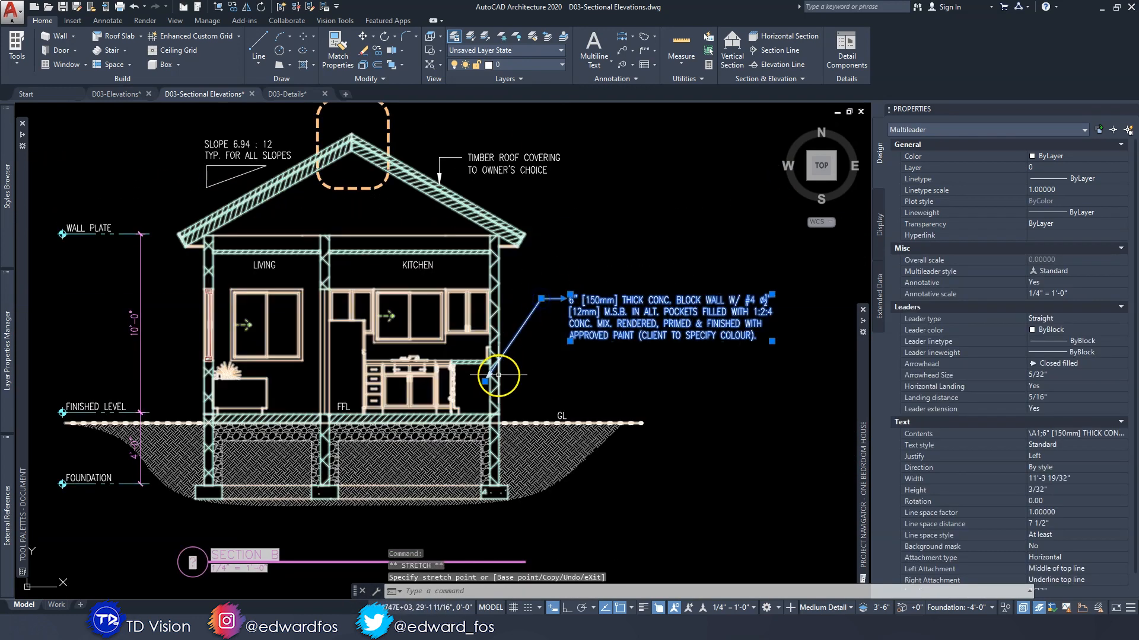
scroll(495, 361, up, 4)
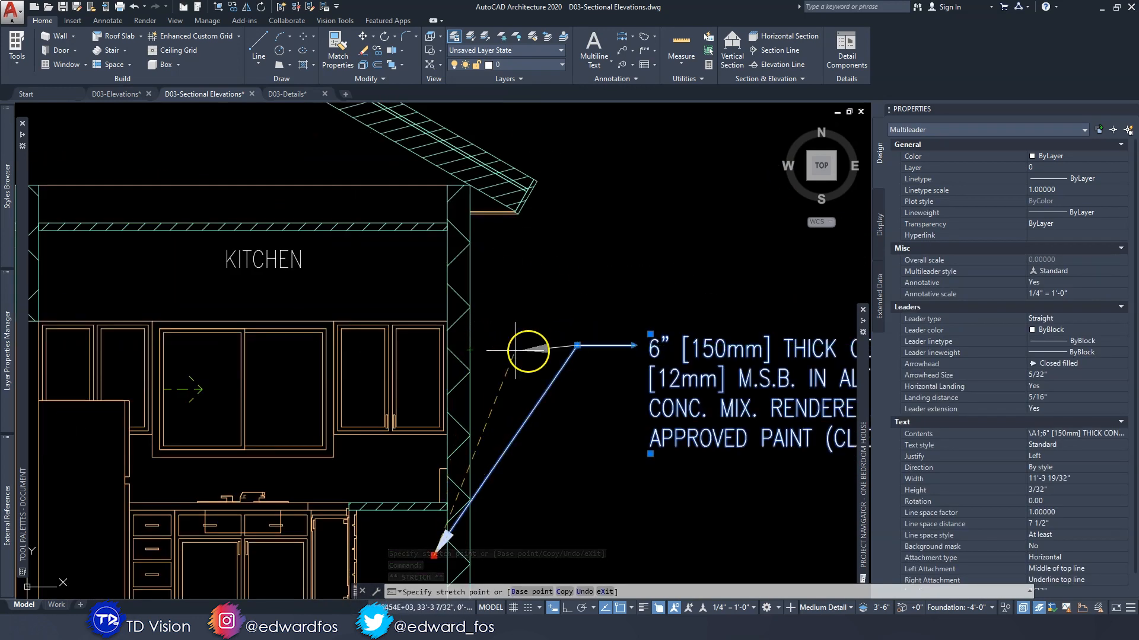
click(481, 345)
key(Escape)
Dimension the heights of the exterior living room wall's window opening from finished floor to sill and head, outside Section B's wall
scroll(623, 310, down, 8)
middle_drag(162, 326, 394, 310)
scroll(393, 310, up, 3)
middle_drag(775, 318, 378, 313)
scroll(510, 309, up, 4)
scroll(510, 306, down, 2)
click(622, 38)
click(531, 591)
scroll(430, 343, up, 2)
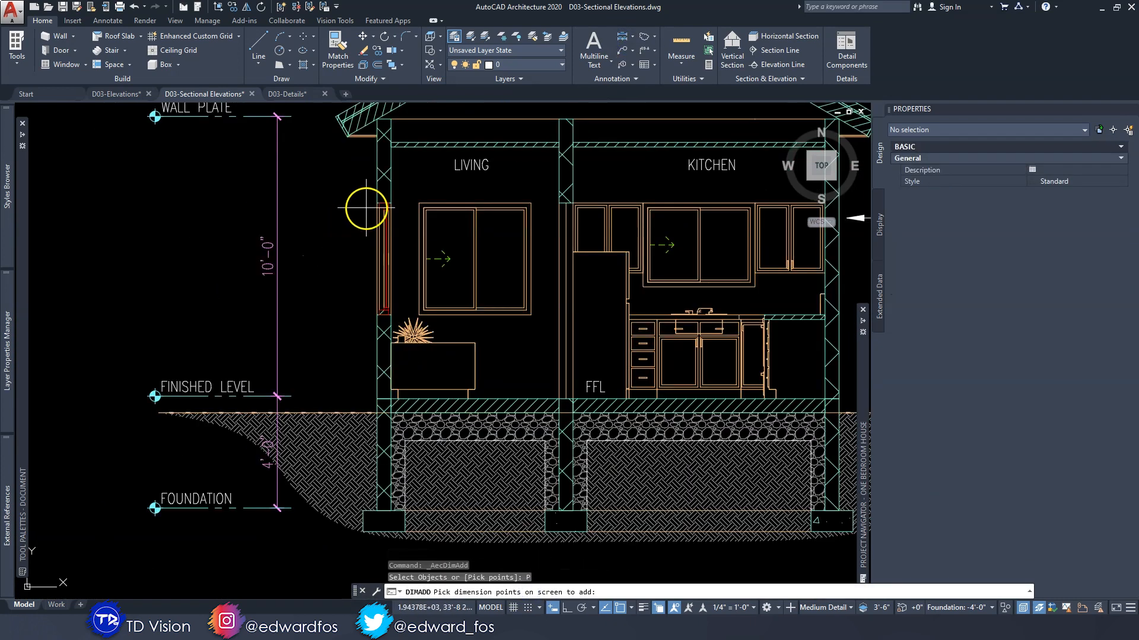
click(376, 401)
key(Return)
click(338, 325)
mouse_move(336, 325)
middle_down()
mouse_move(363, 301)
mouse_move(353, 322)
middle_up()
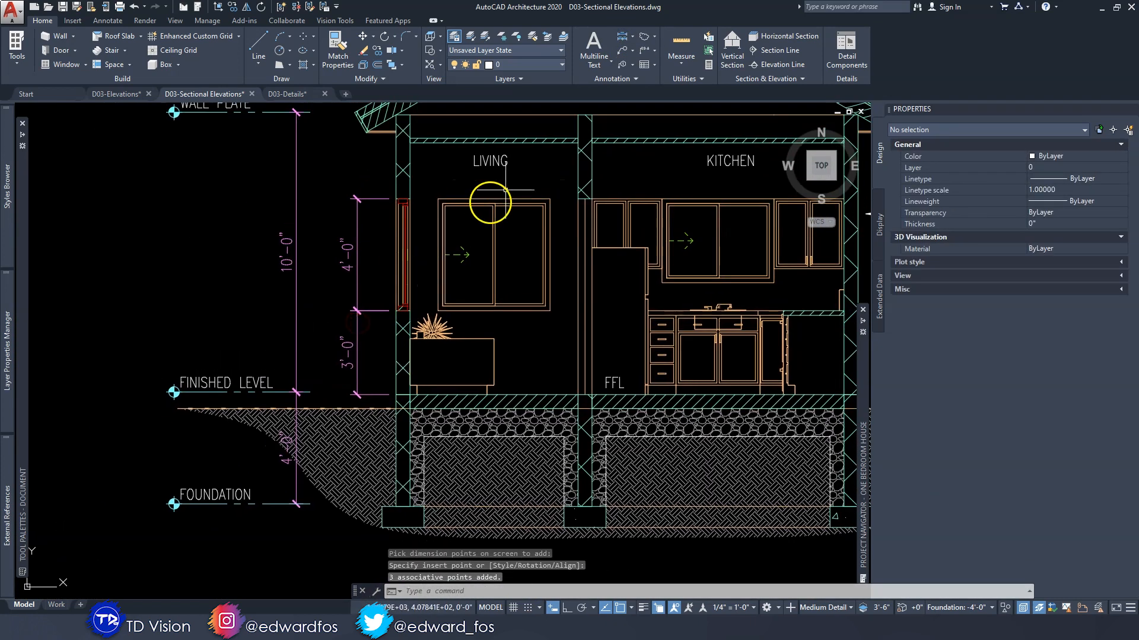
Add vertical dimension chains from finished floor to sill and head for the living room window and the kitchen window
click(623, 36)
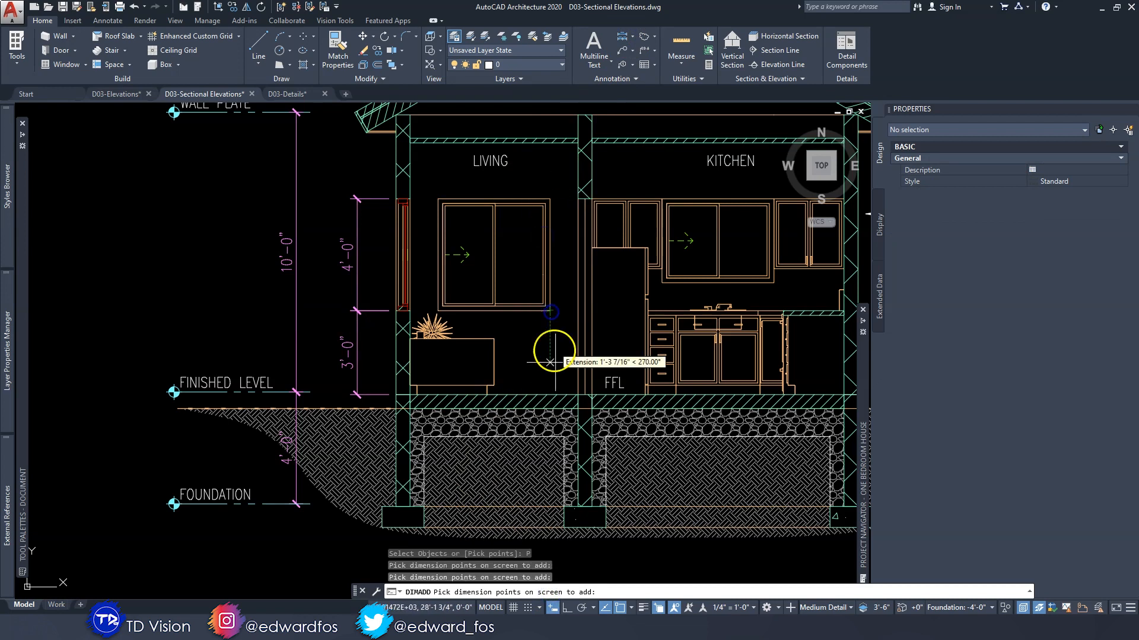
click(526, 349)
middle_drag(542, 352, 362, 340)
click(624, 38)
click(525, 590)
scroll(542, 259, up, 2)
middle_drag(543, 259, 654, 272)
click(555, 281)
Add a vertical dimension chain over the kitchen window for the floor, countertop, wall cupboard underside and cupboard top
click(624, 37)
click(531, 591)
scroll(546, 481, up, 2)
click(566, 508)
middle_drag(572, 276, 550, 381)
click(511, 293)
click(510, 117)
key(Return)
scroll(560, 273, down, 2)
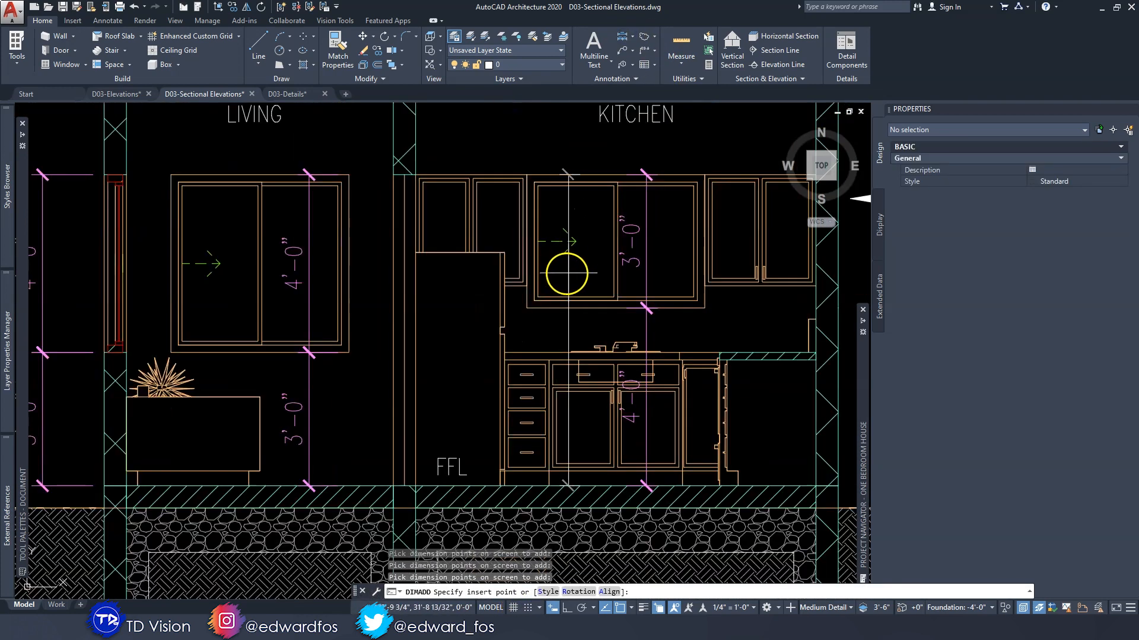
click(579, 286)
key(Escape)
key(Escape)
middle_drag(335, 299, 513, 304)
scroll(513, 304, down, 2)
Dimension the floor-to-ceiling height in Section B's kitchen, placing the dimension beside the partition wall
click(621, 40)
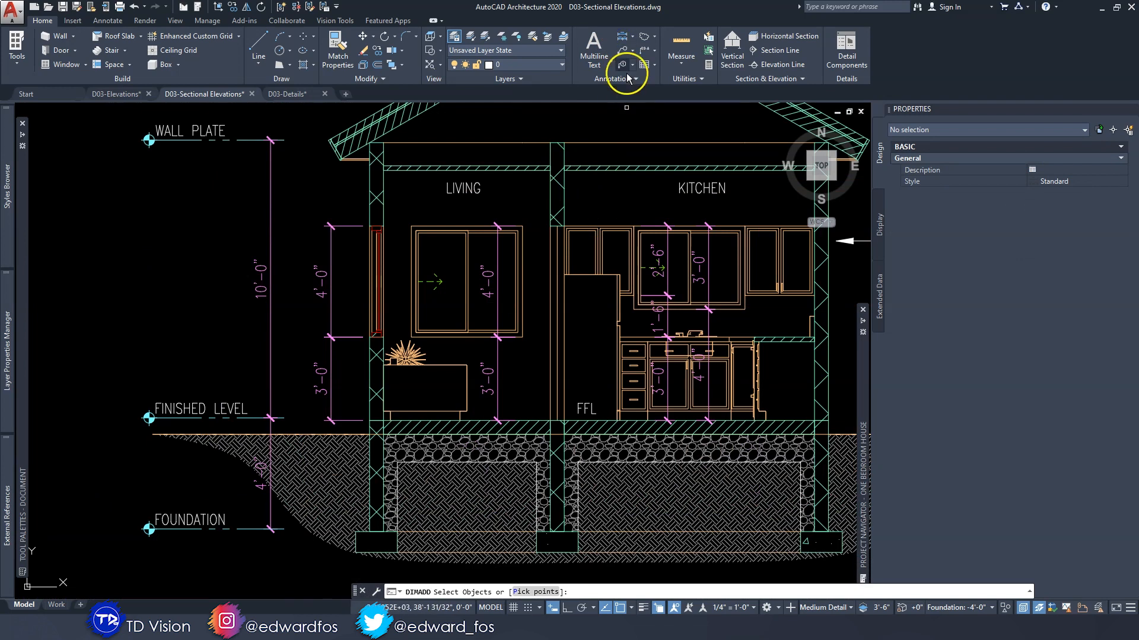
scroll(568, 171, up, 6)
click(552, 171)
scroll(552, 170, down, 4)
middle_drag(569, 498, 576, 425)
scroll(560, 488, up, 4)
click(555, 505)
key(Return)
scroll(555, 504, down, 6)
click(578, 415)
key(Escape)
key(Escape)
Move the FFL label from the kitchen to the living room side of the partition, just above the floor slab
scroll(569, 500, up, 5)
click(570, 481)
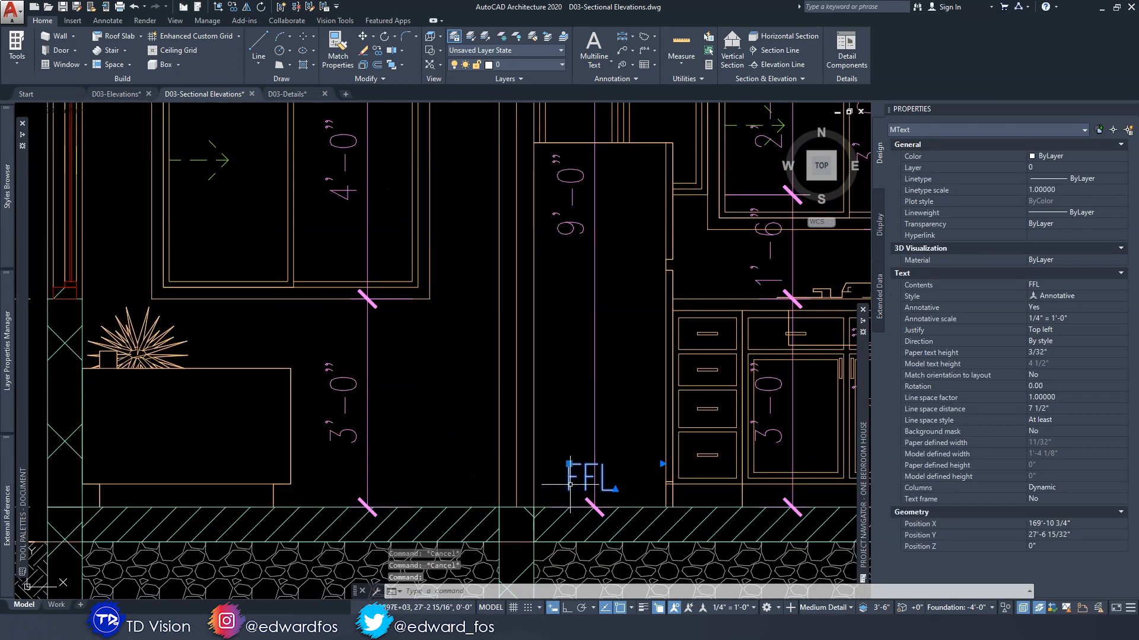
text(m)
key(Return)
click(577, 427)
click(422, 431)
key(Escape)
Copy the COMPACTED HARDCORE label from the adjacent section to the hardcore beneath Section B's living room and kitchen floors
scroll(470, 424, down, 6)
middle_drag(300, 458, 946, 389)
click(364, 384)
middle_drag(289, 397, 323, 396)
click(377, 51)
scroll(363, 395, down, 2)
click(347, 494)
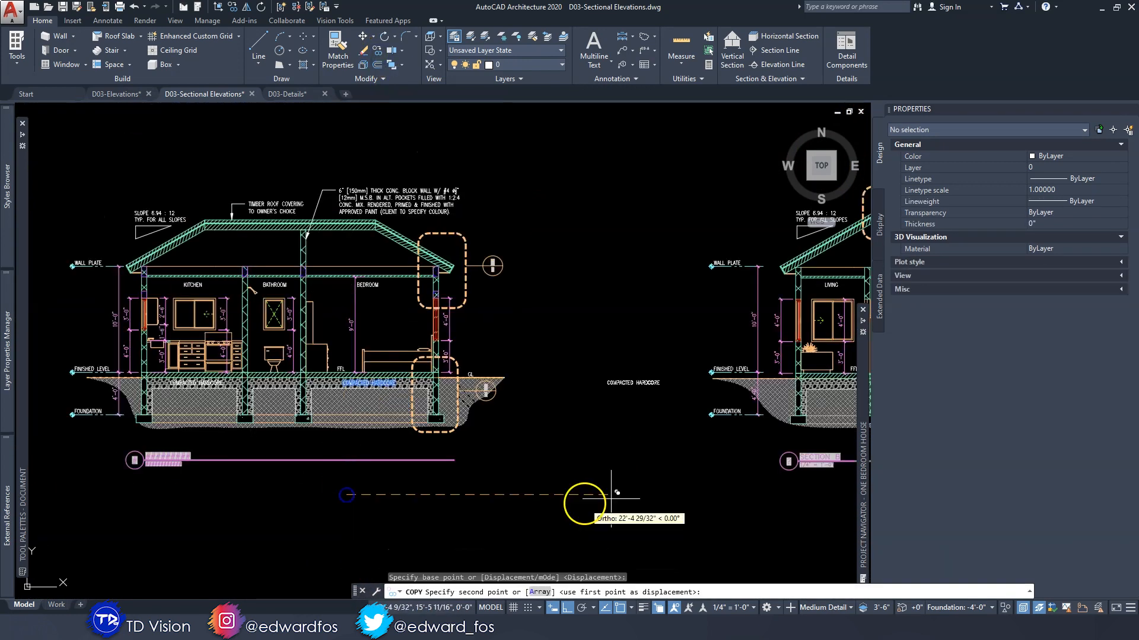
middle_drag(700, 528, 409, 502)
click(602, 520)
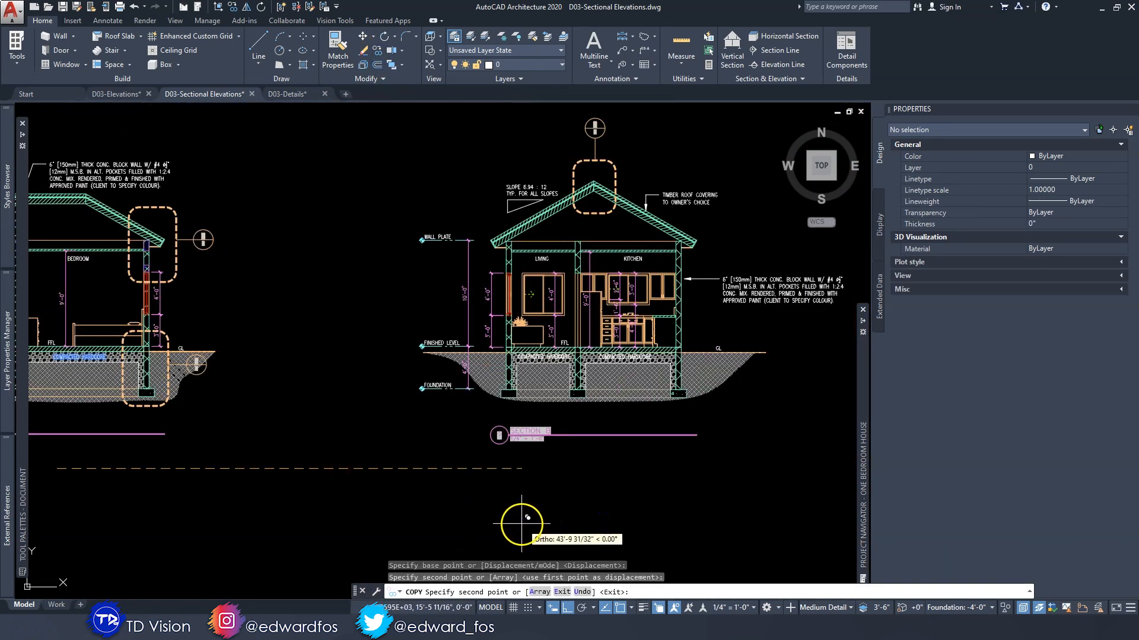
click(522, 524)
key(Escape)
mouse_move(612, 283)
middle_down()
mouse_move(601, 306)
mouse_move(570, 290)
mouse_move(586, 305)
mouse_move(657, 298)
middle_up()
middle_drag(447, 325, 550, 297)
middle_drag(668, 256, 534, 284)
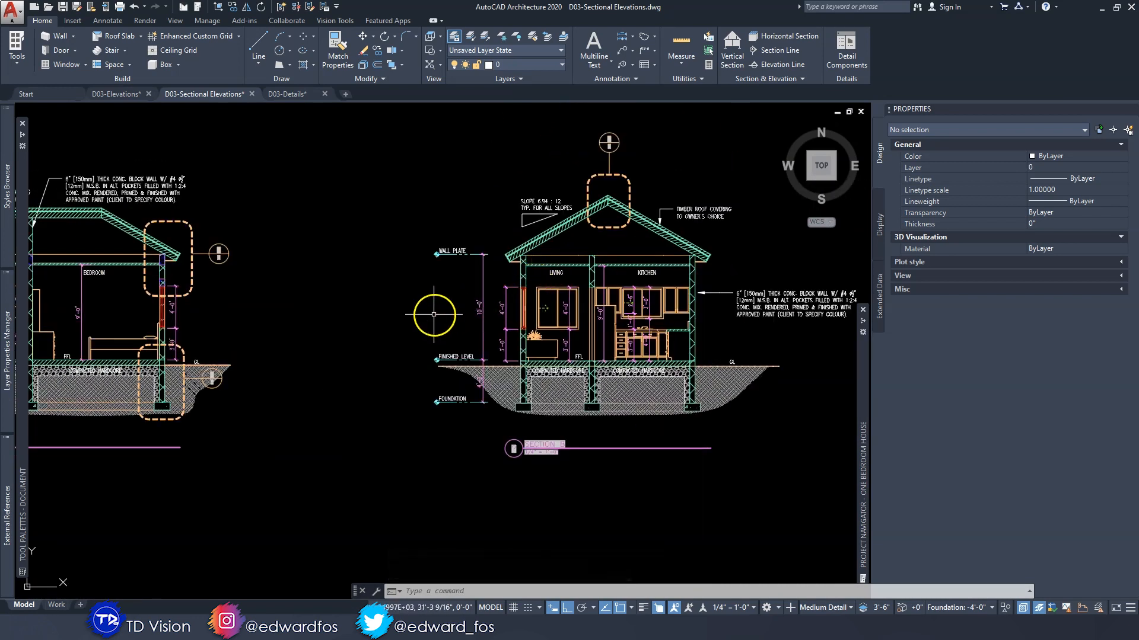
mouse_move(343, 337)
middle_down()
mouse_move(640, 323)
mouse_move(245, 336)
middle_up()
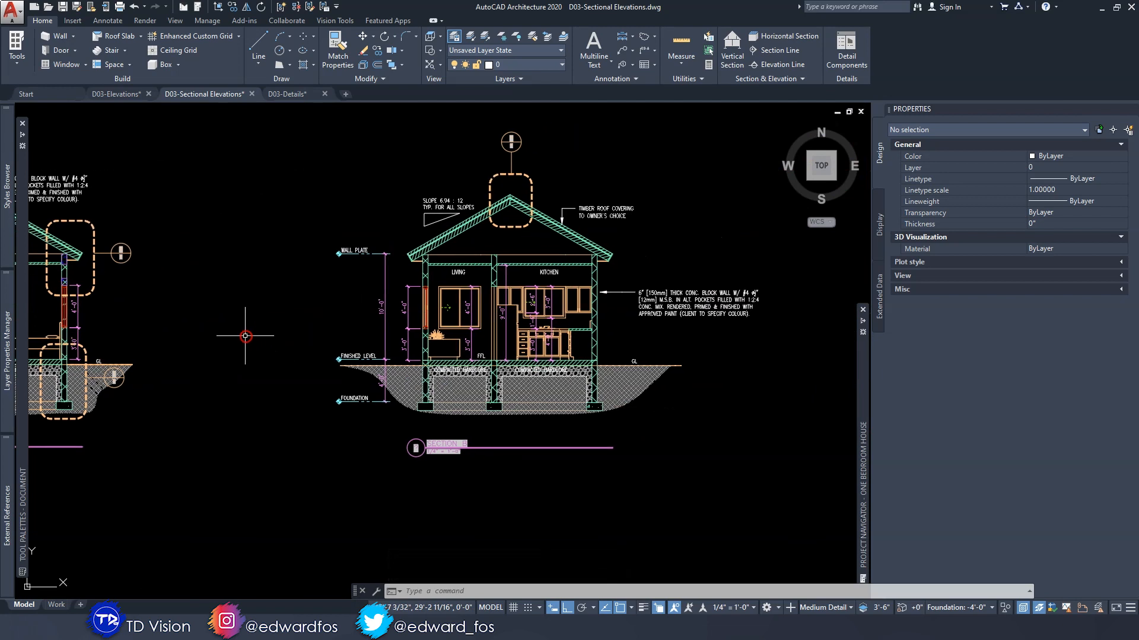
Try to shift the counter and cupboard dimension chain off the kitchen window, and delete that chain
scroll(527, 277, up, 4)
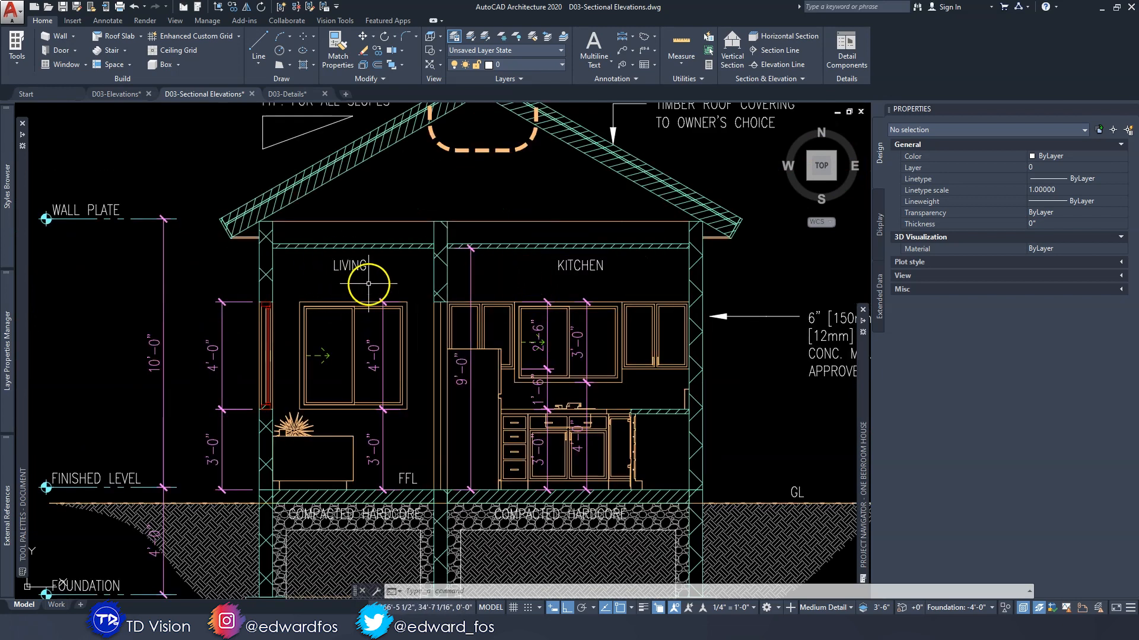
middle_drag(368, 284, 382, 228)
click(562, 338)
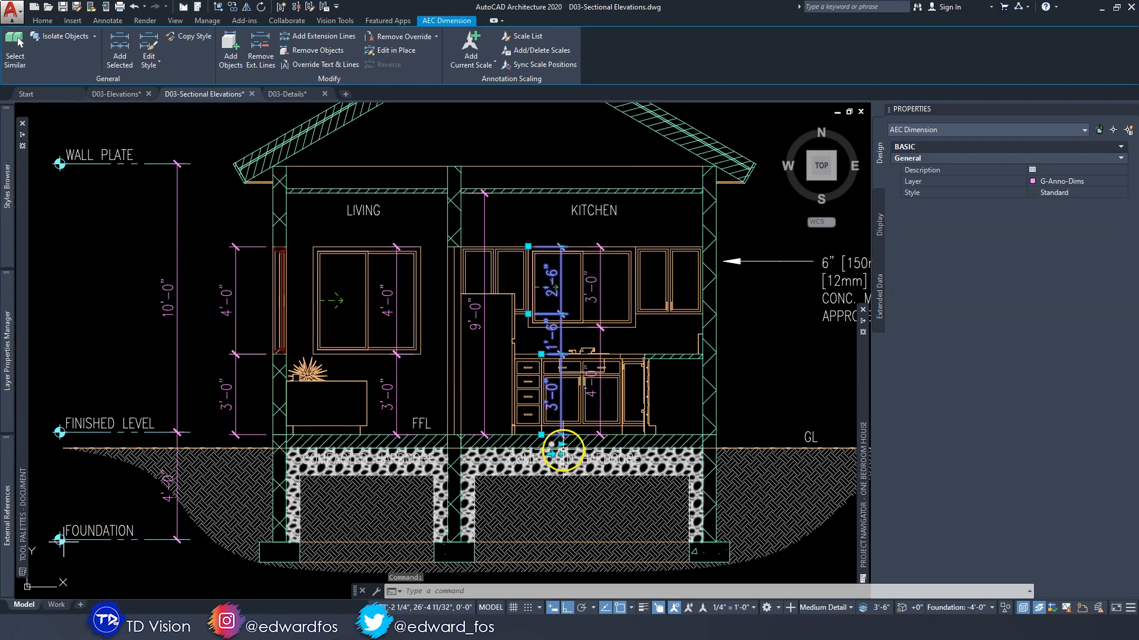
scroll(565, 449, up, 2)
click(559, 442)
click(743, 415)
middle_drag(727, 272, 688, 301)
key(Escape)
click(690, 300)
click(687, 300)
key(Delete)
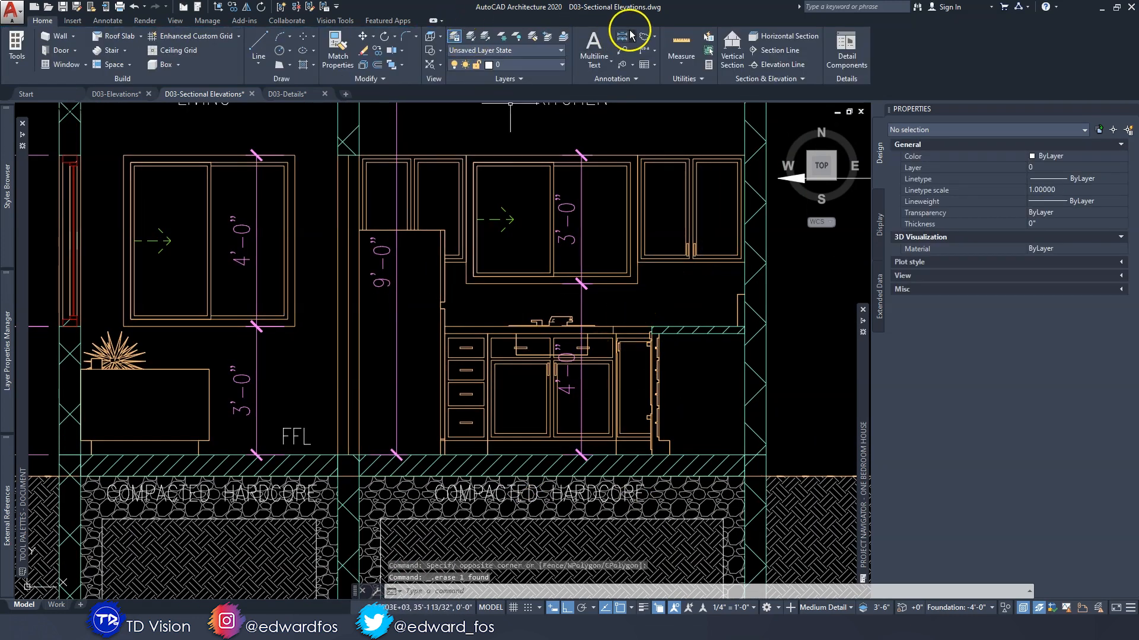
Dimension the floor, countertop, cupboard underside and cupboard top heights in one vertical chain beside the kitchen's exterior wall
click(627, 36)
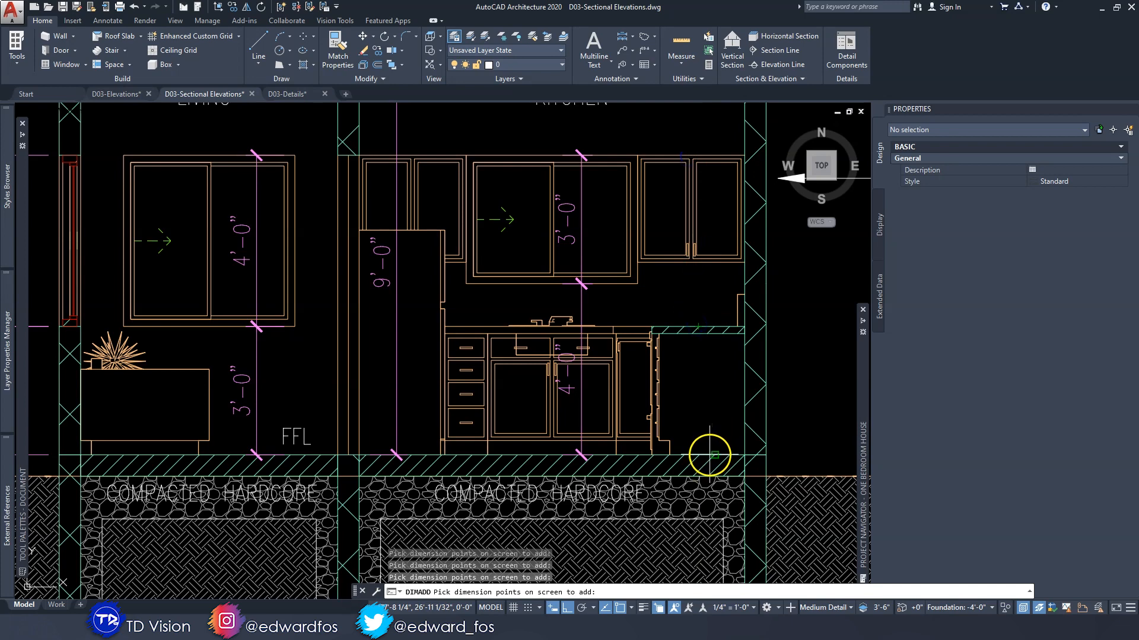
click(718, 392)
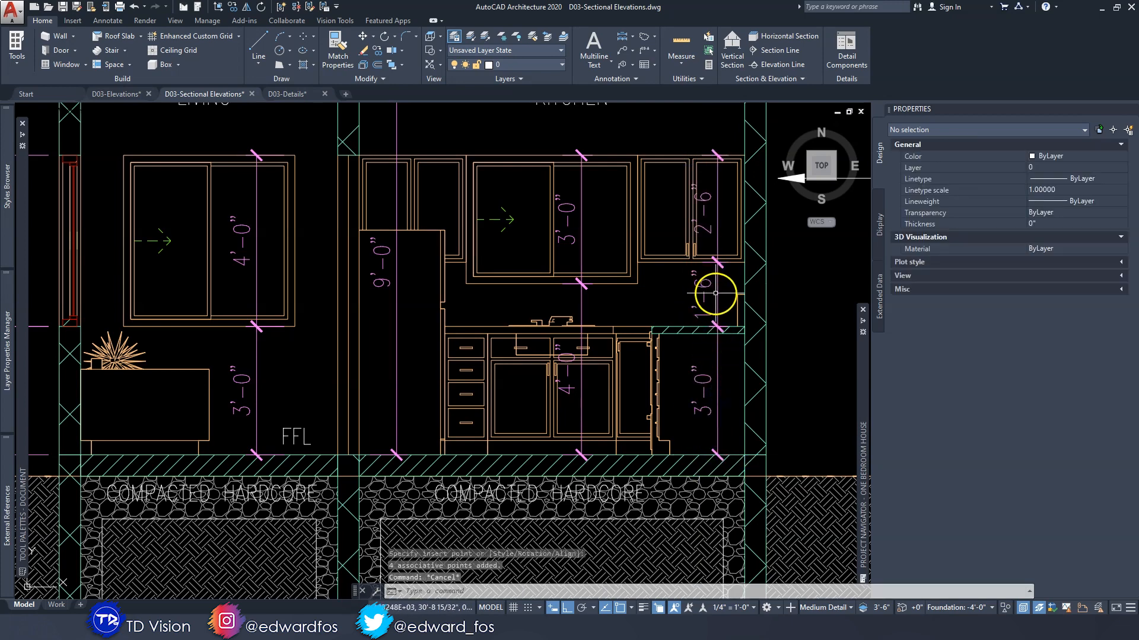